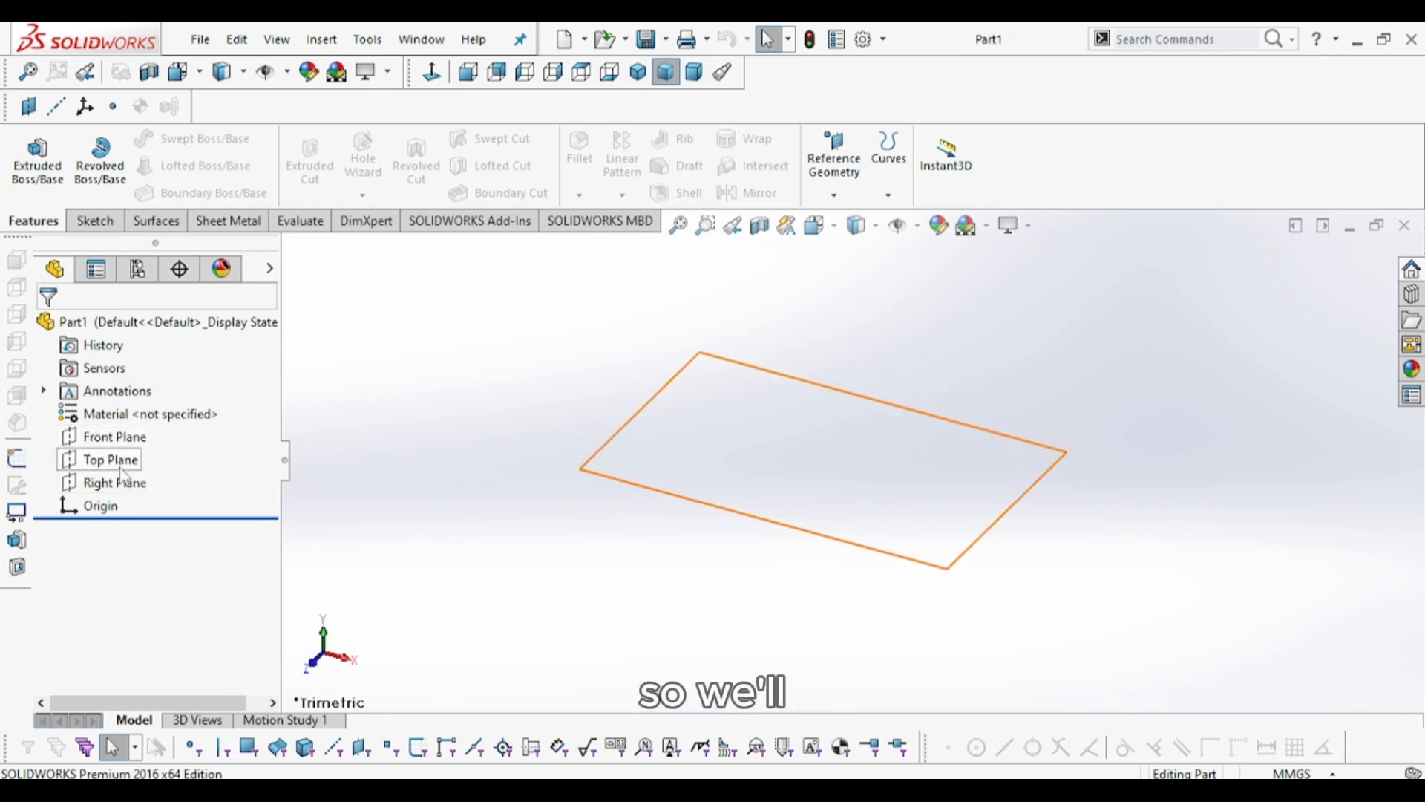
Start a new sketch on the Top Plane.
click(112, 470)
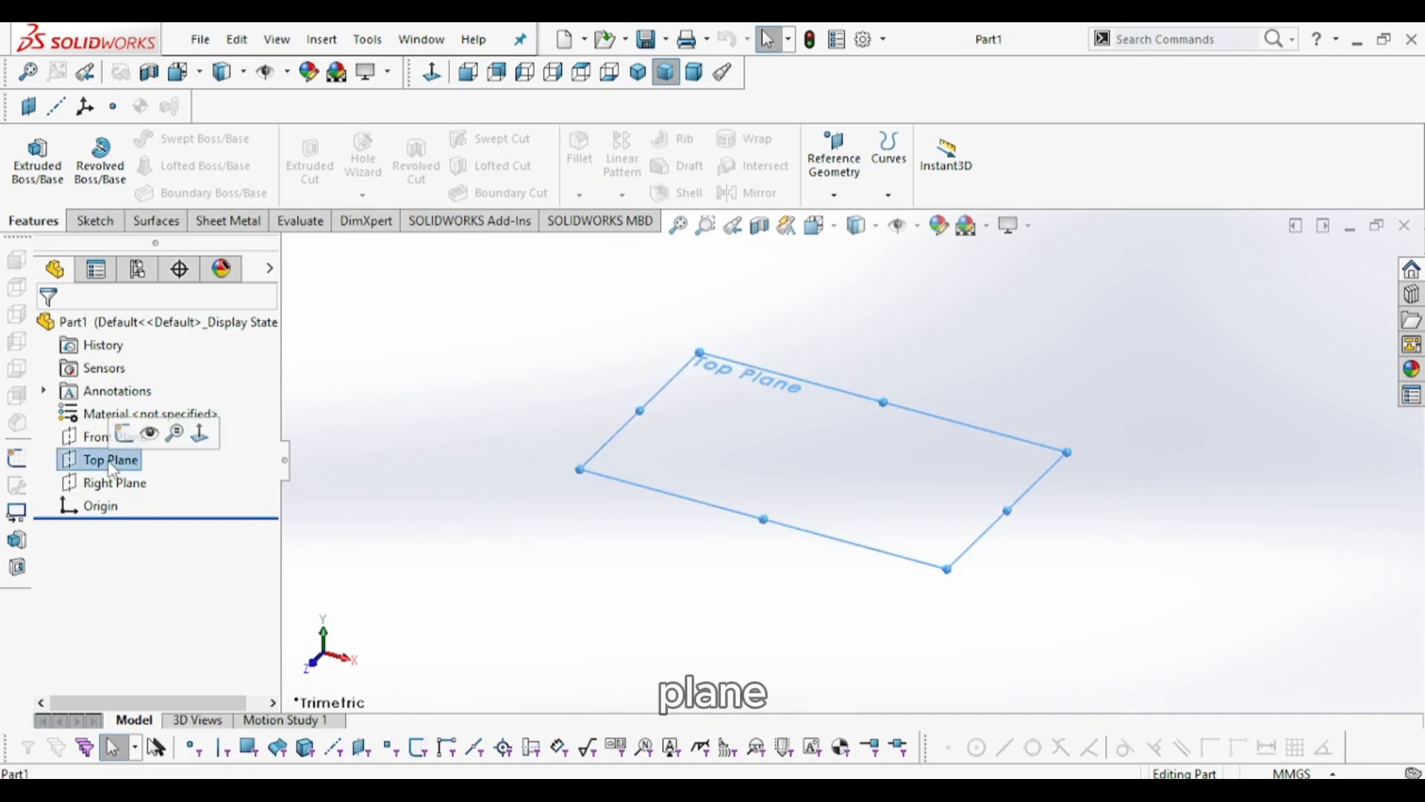
click(125, 433)
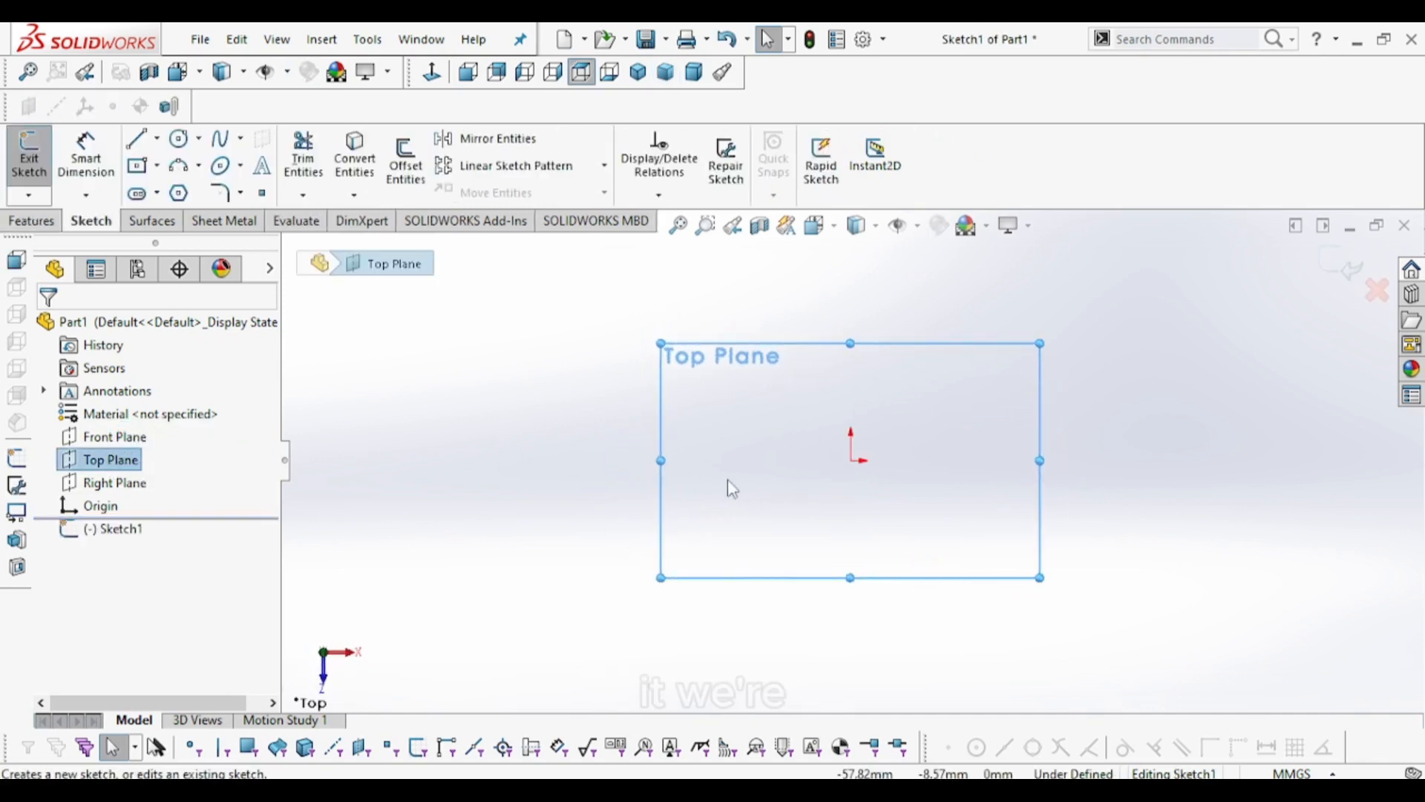
click(583, 466)
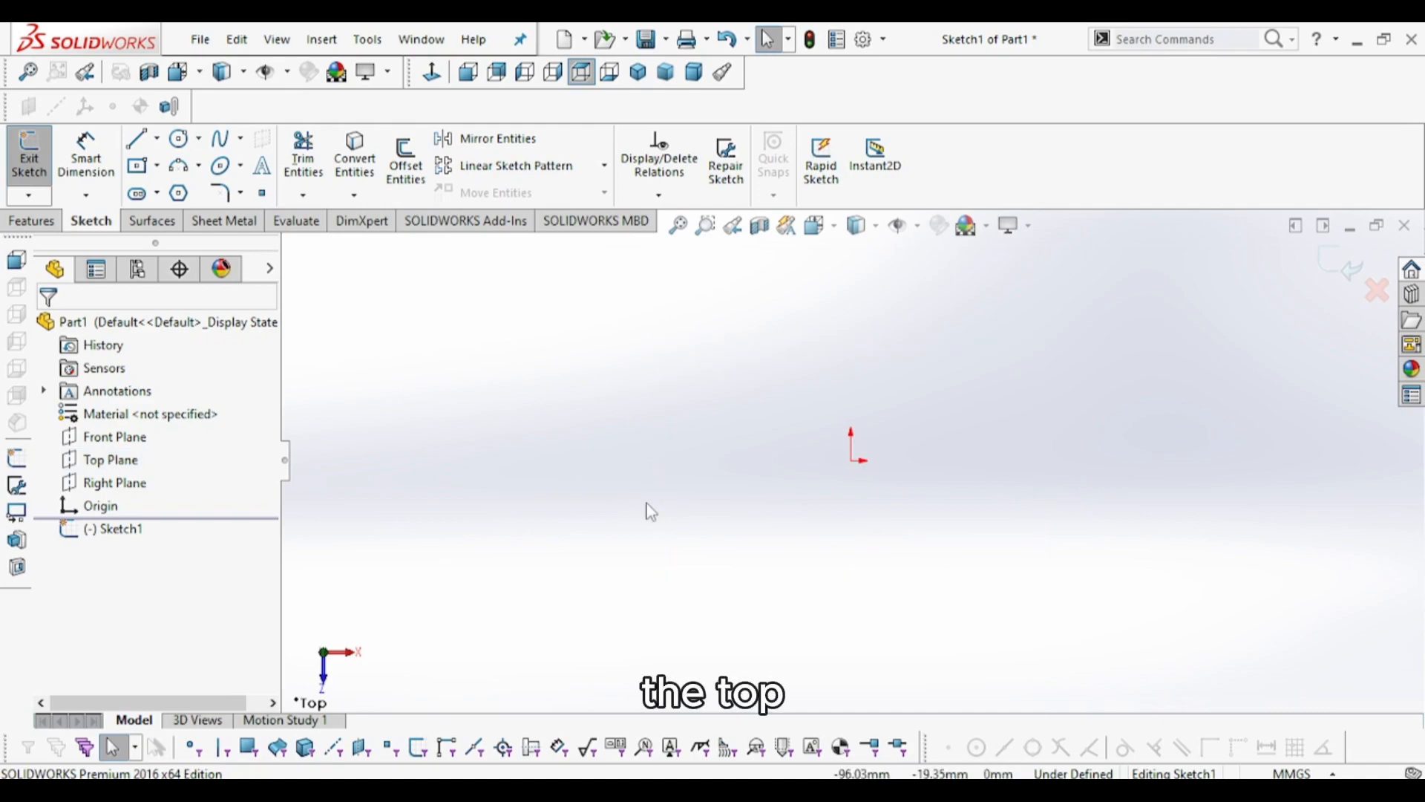
Check the reference drawing and sketch two concentric circles centred on the origin, the outer one about 111 mm in diameter.
key(alt+Tab)
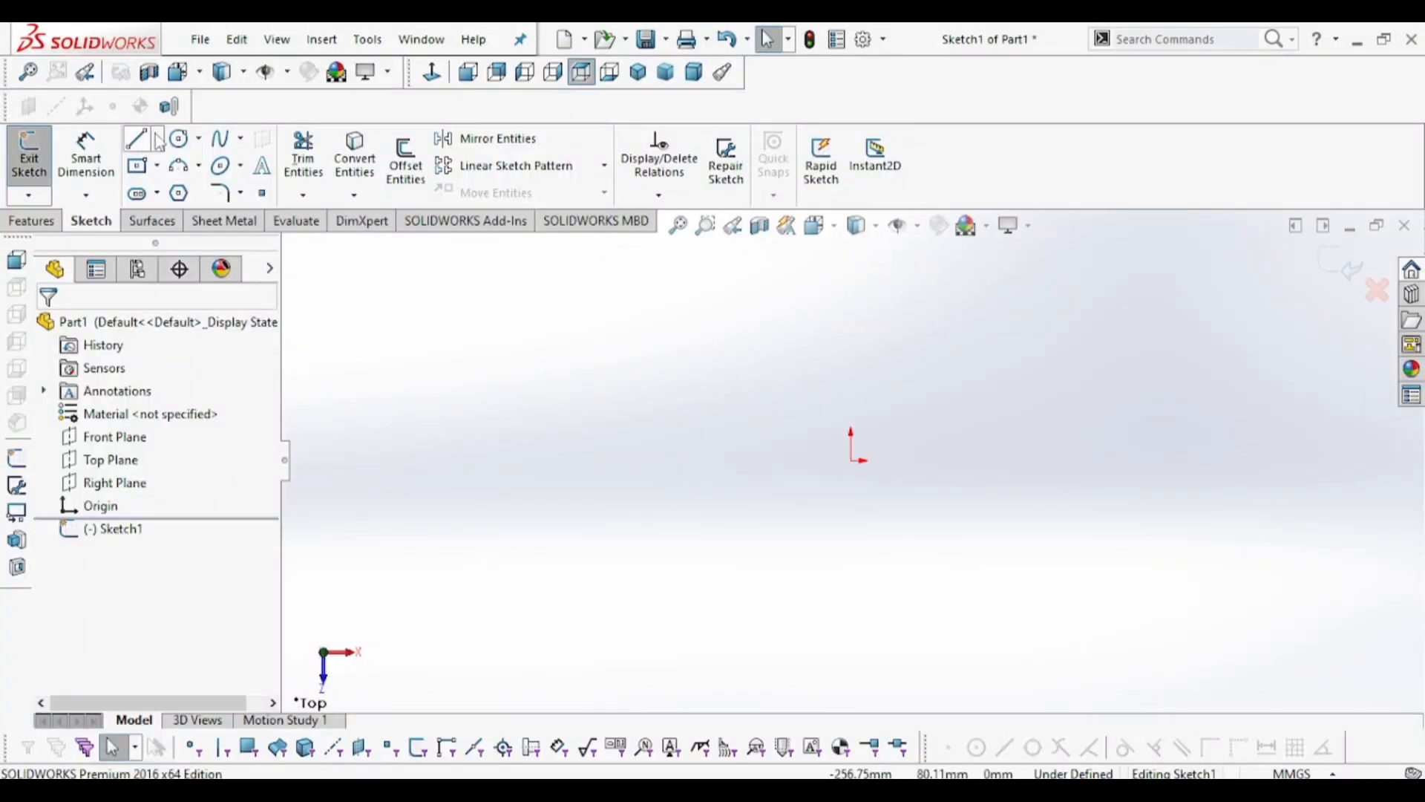
click(180, 142)
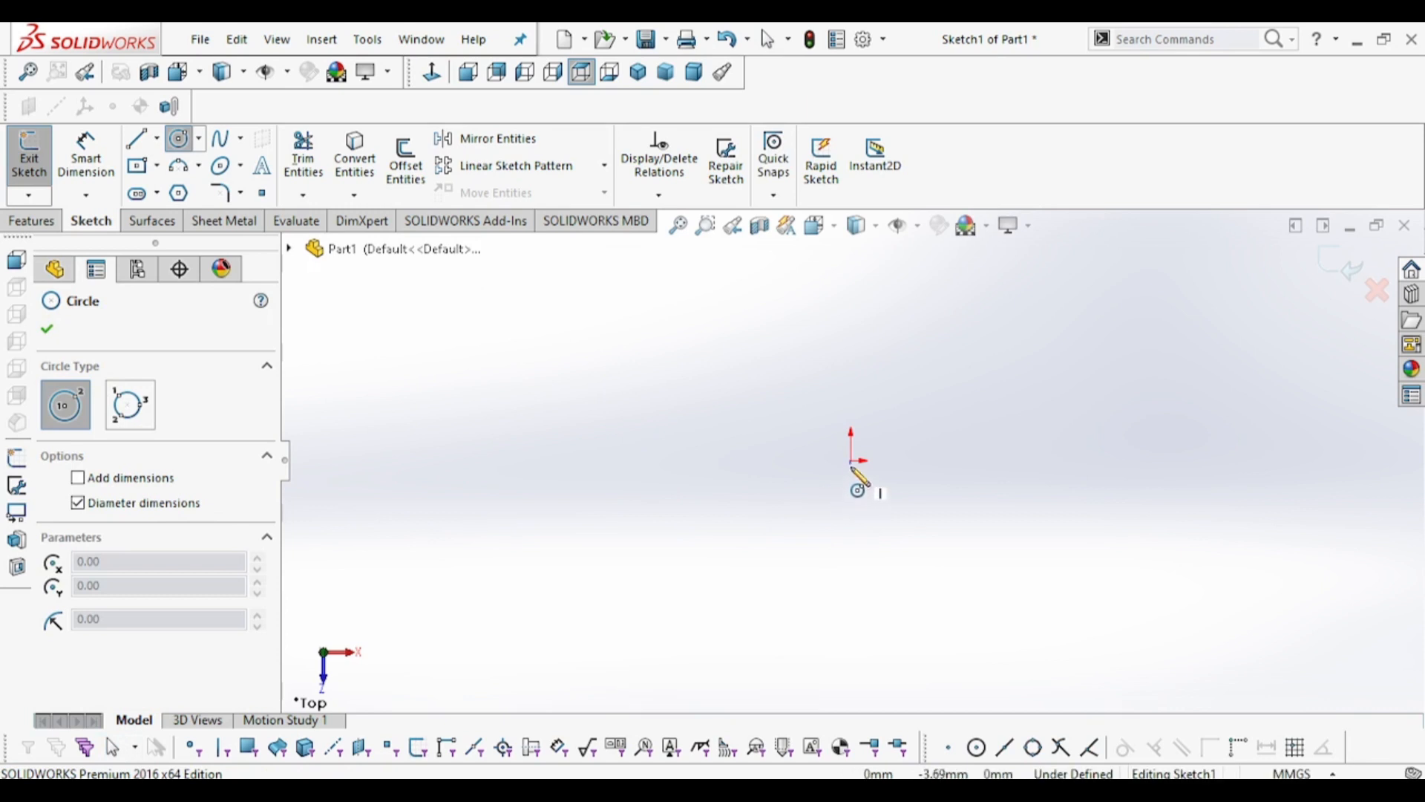
drag(852, 461, 900, 505)
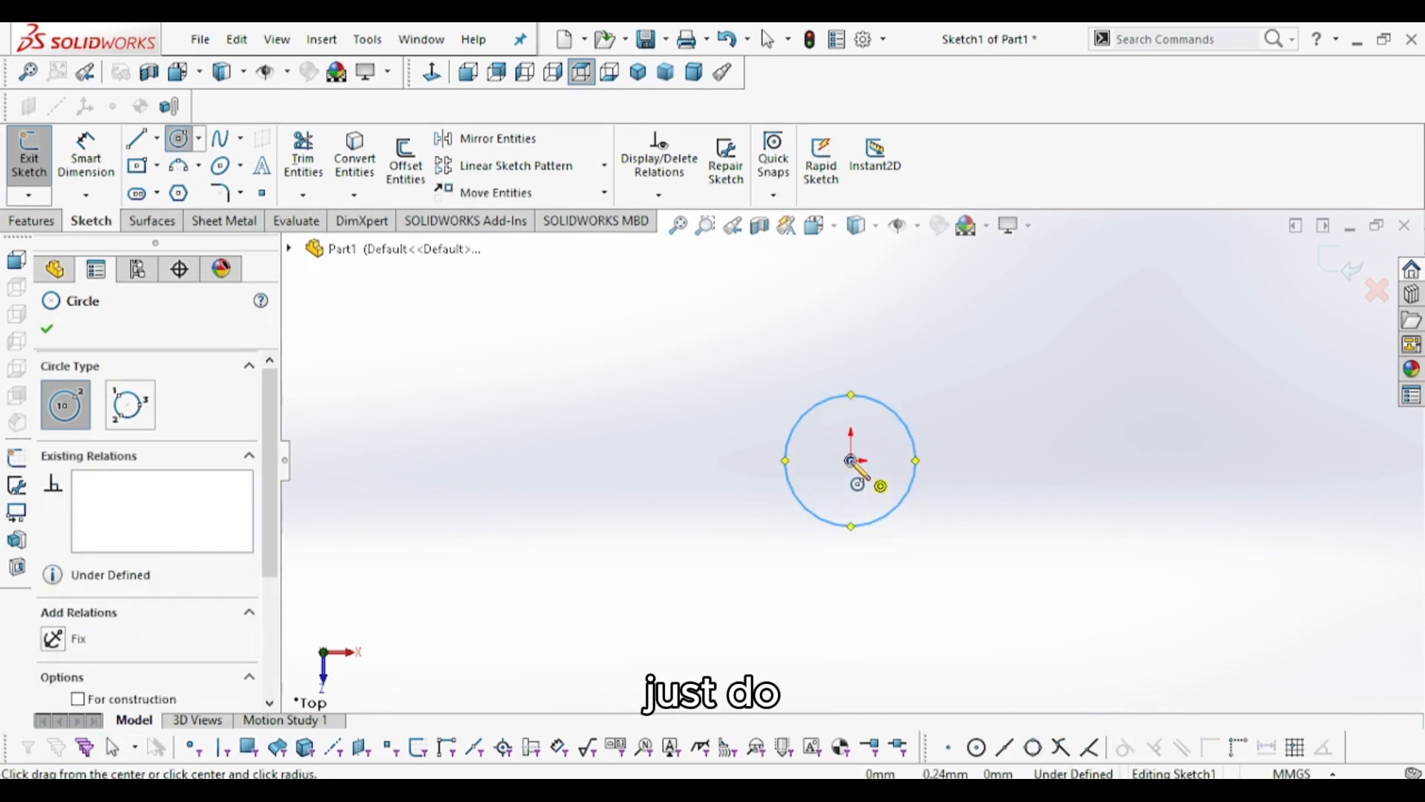
drag(850, 460, 925, 550)
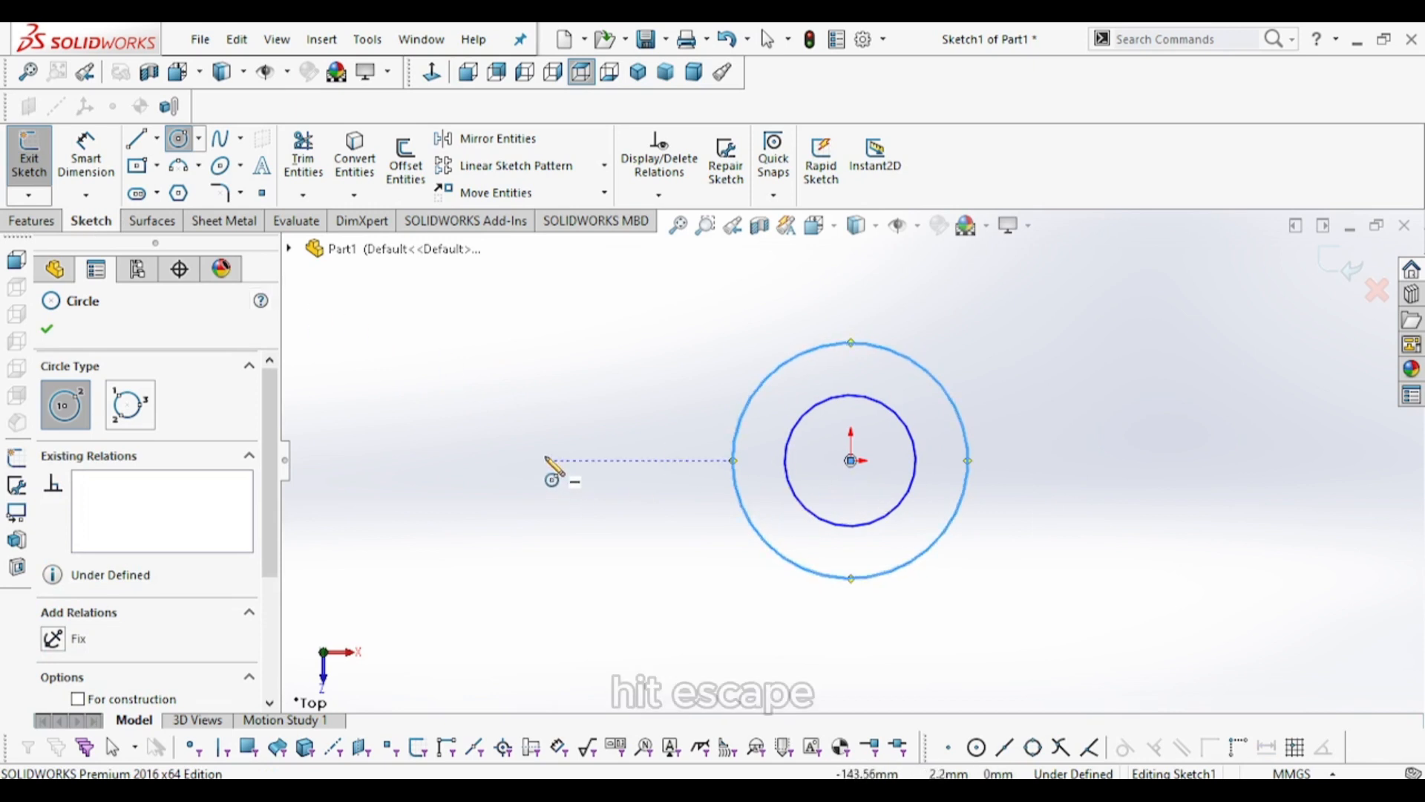
key(Escape)
scroll(964, 479, up, 3)
scroll(973, 480, down, 3)
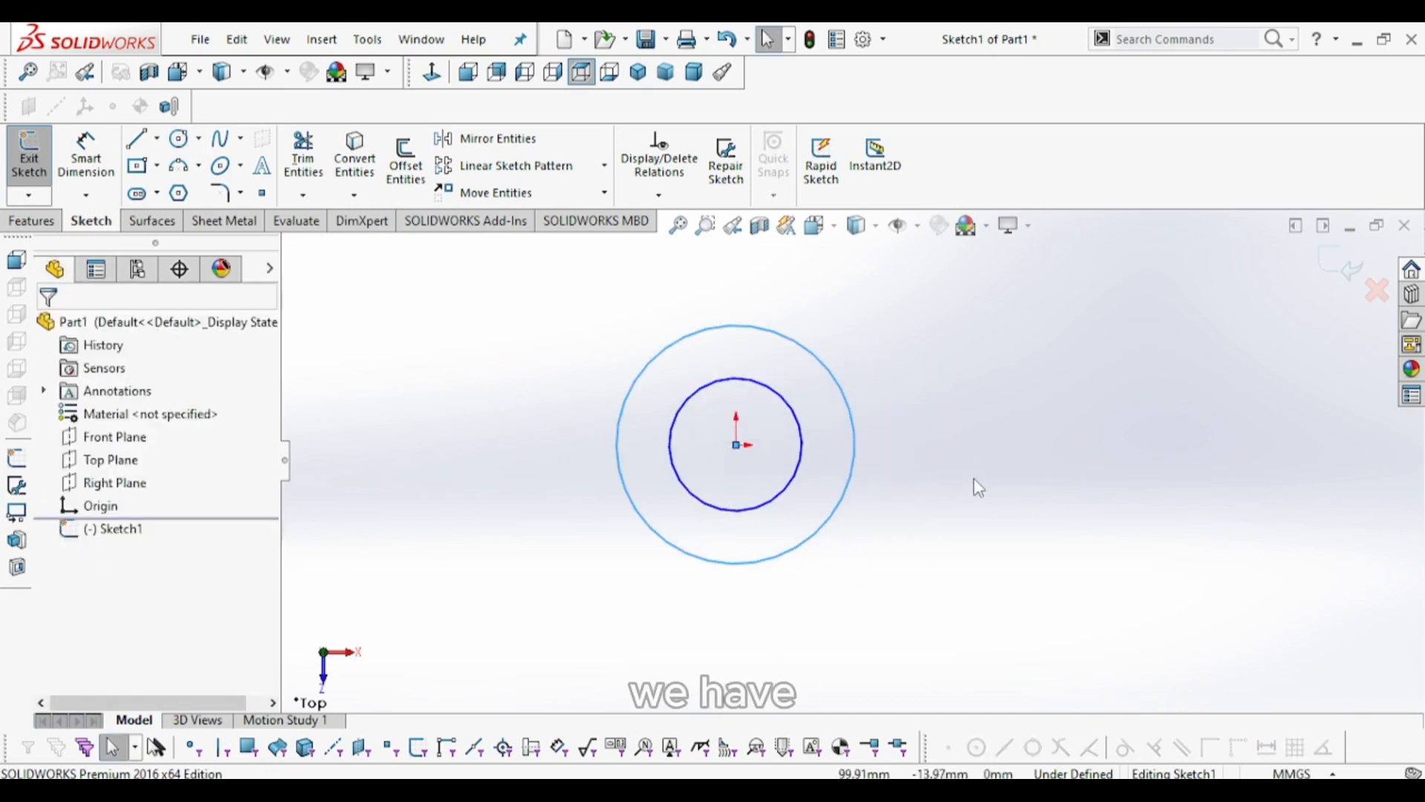
scroll(895, 404, up, 2)
scroll(894, 404, down, 1)
scroll(893, 404, down, 1)
scroll(919, 432, up, 1)
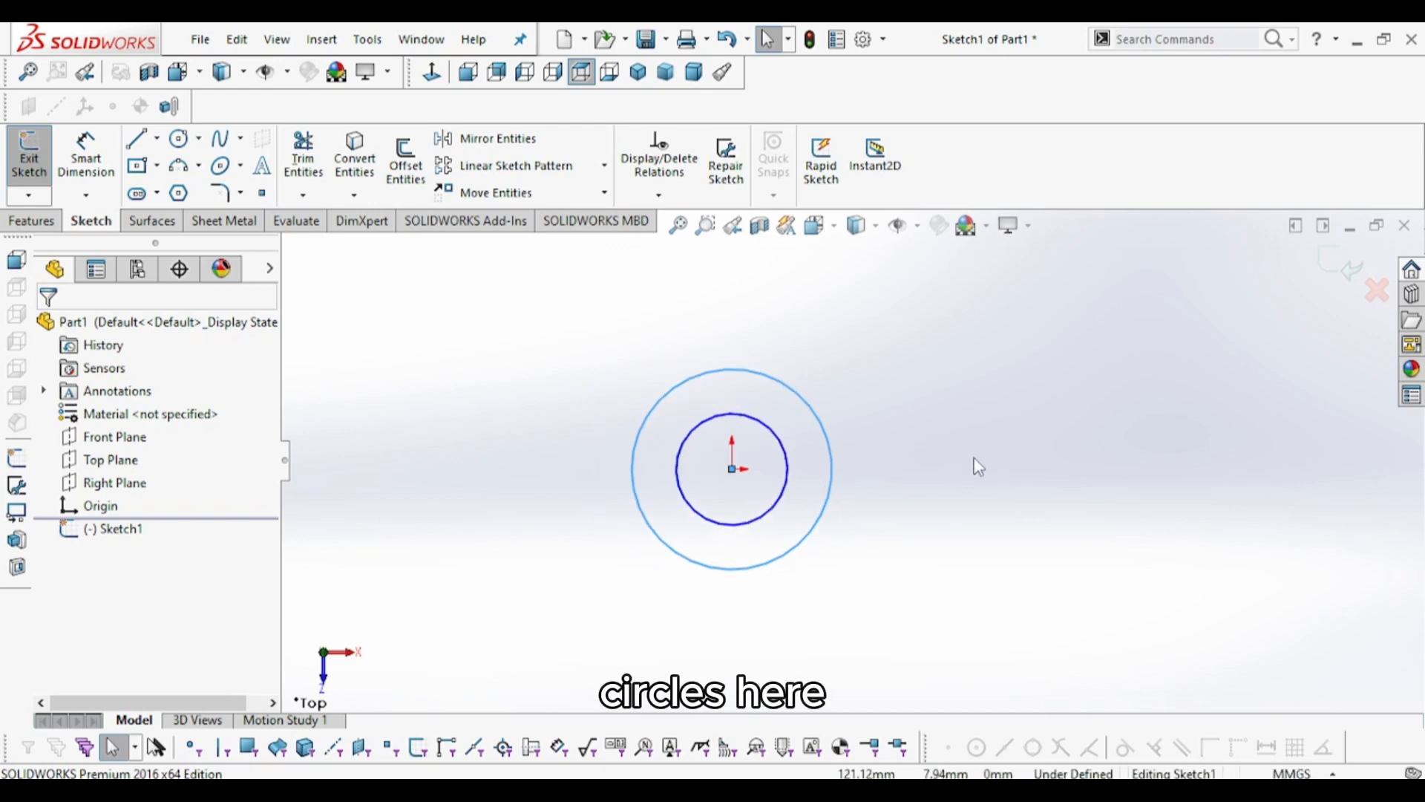
Sketch a line chain from the outer circle's top to its bottom, with about 196 mm horizontal sides and a short vertical end between angled corners.
key(alt+Tab)
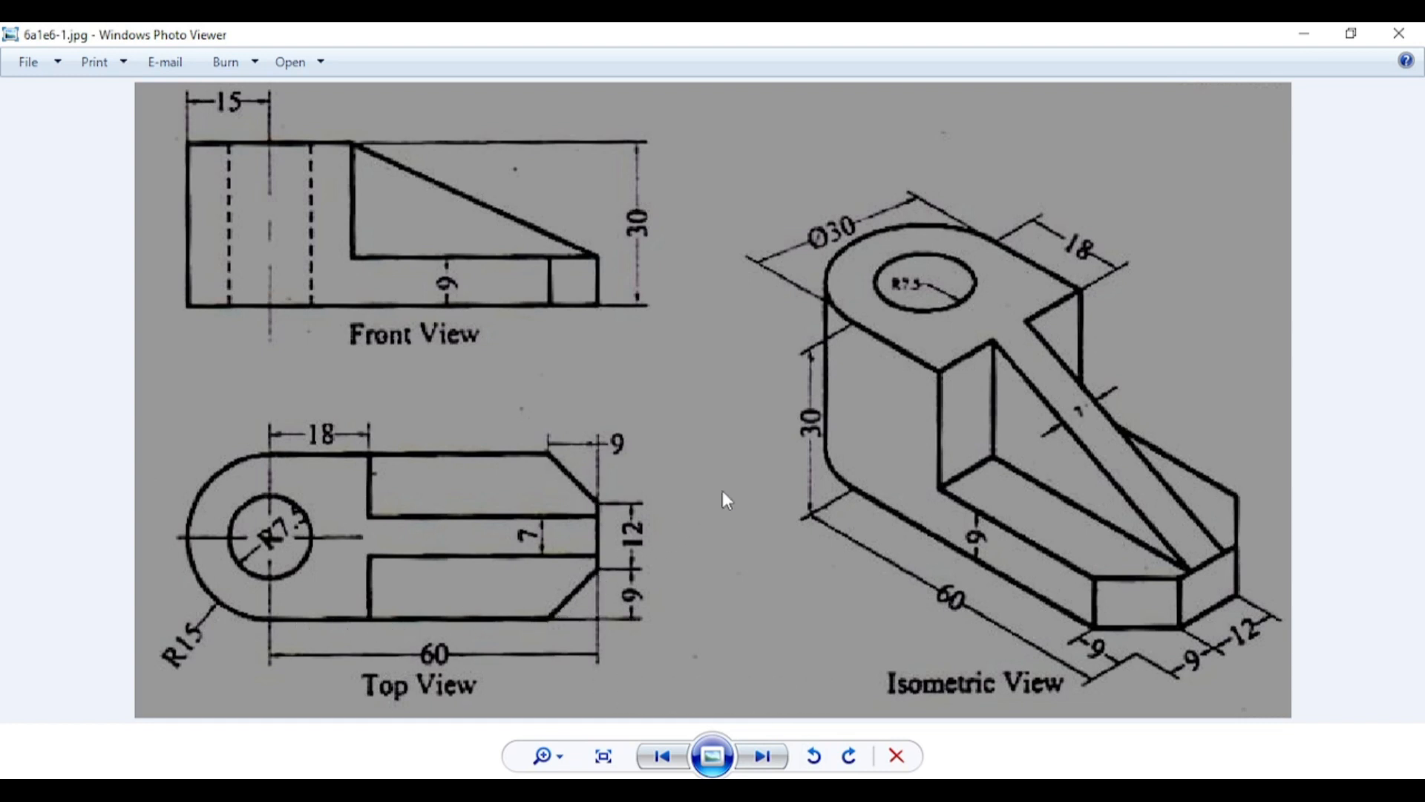
key(alt+Tab)
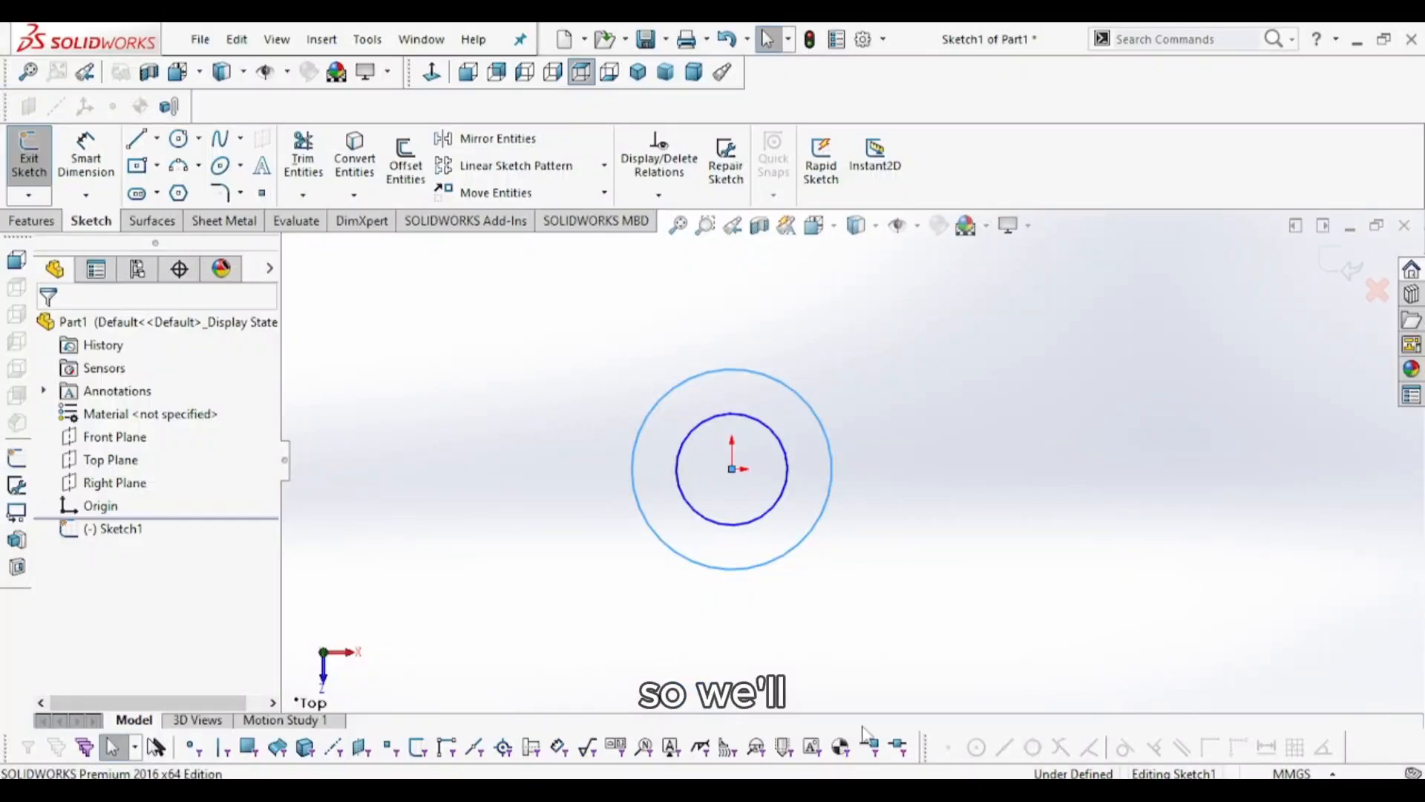
click(136, 141)
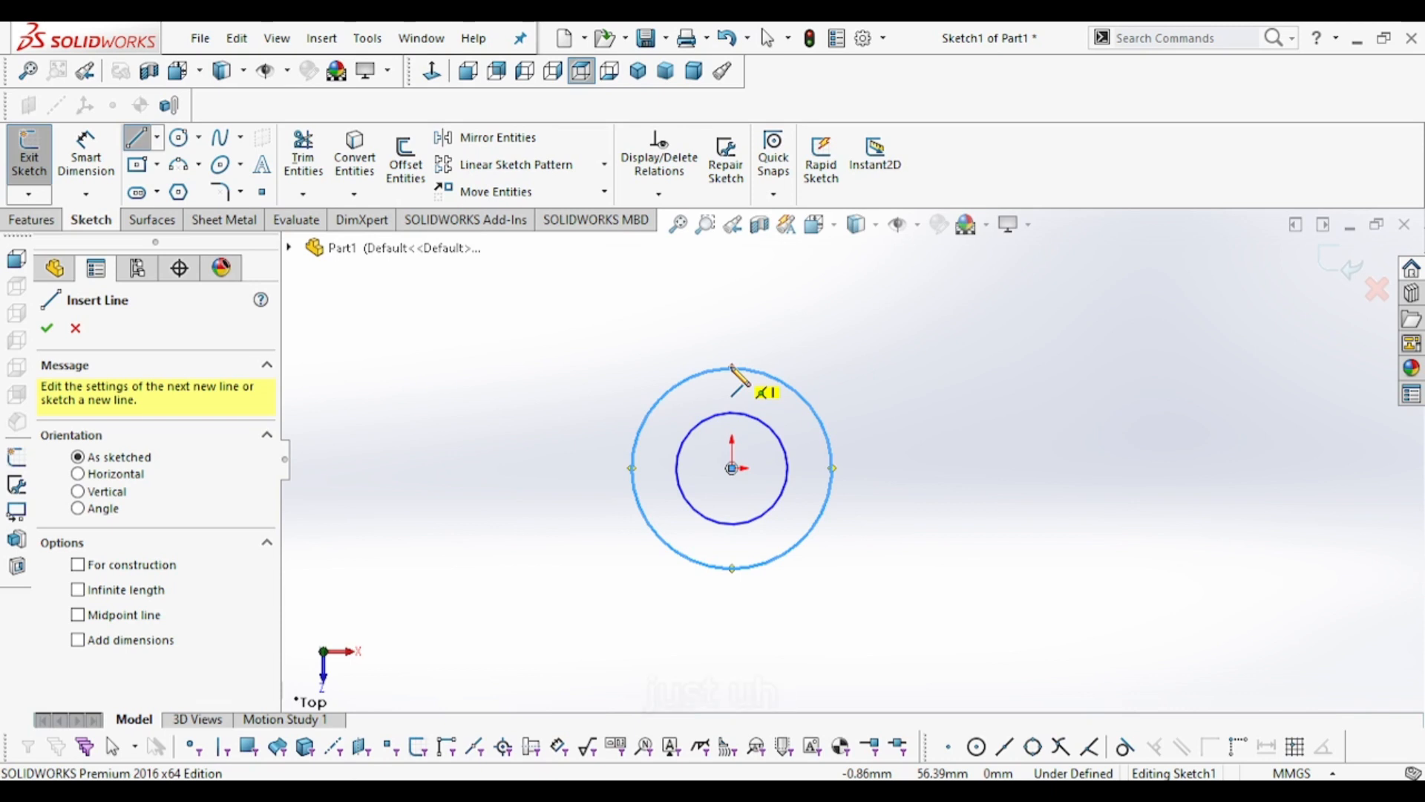
click(732, 367)
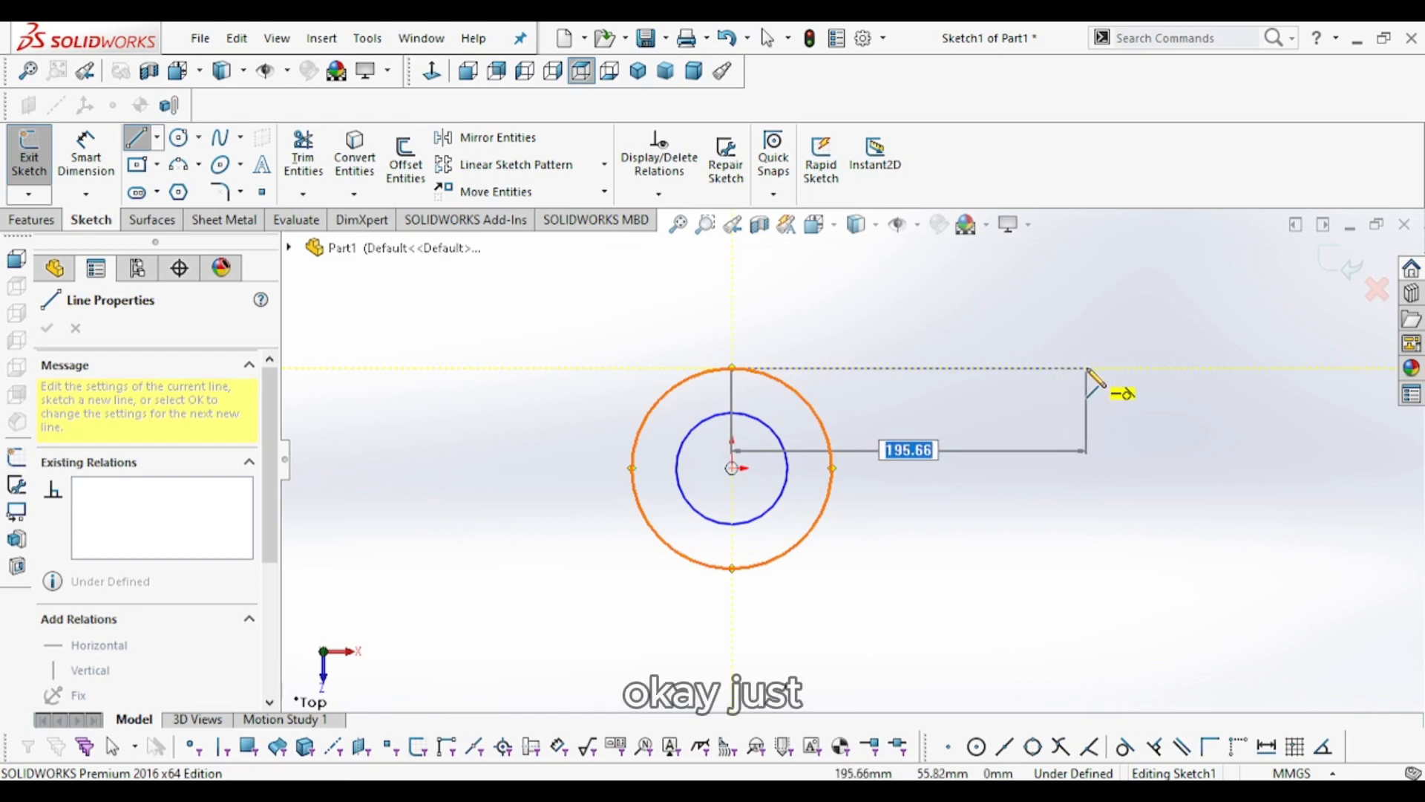
click(1087, 368)
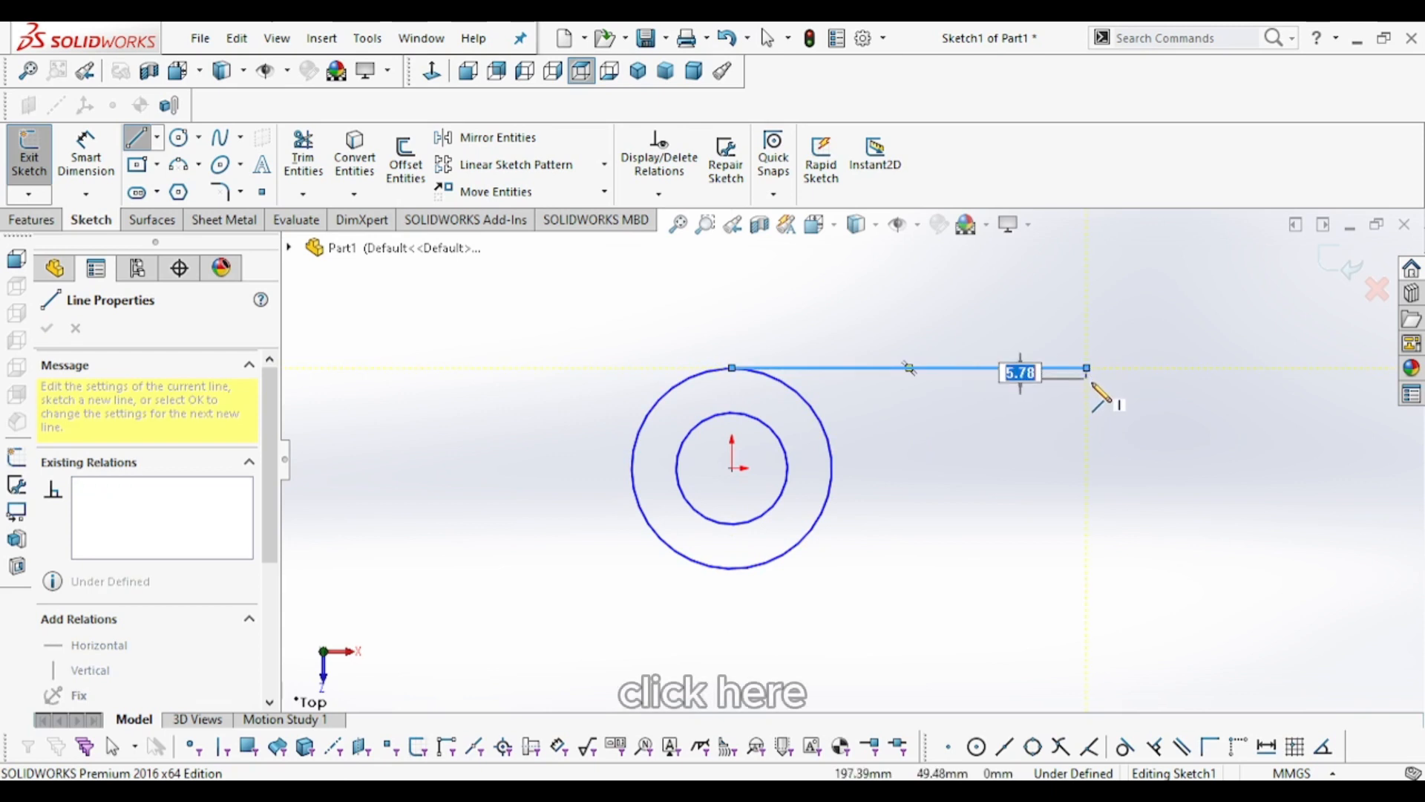
click(1133, 421)
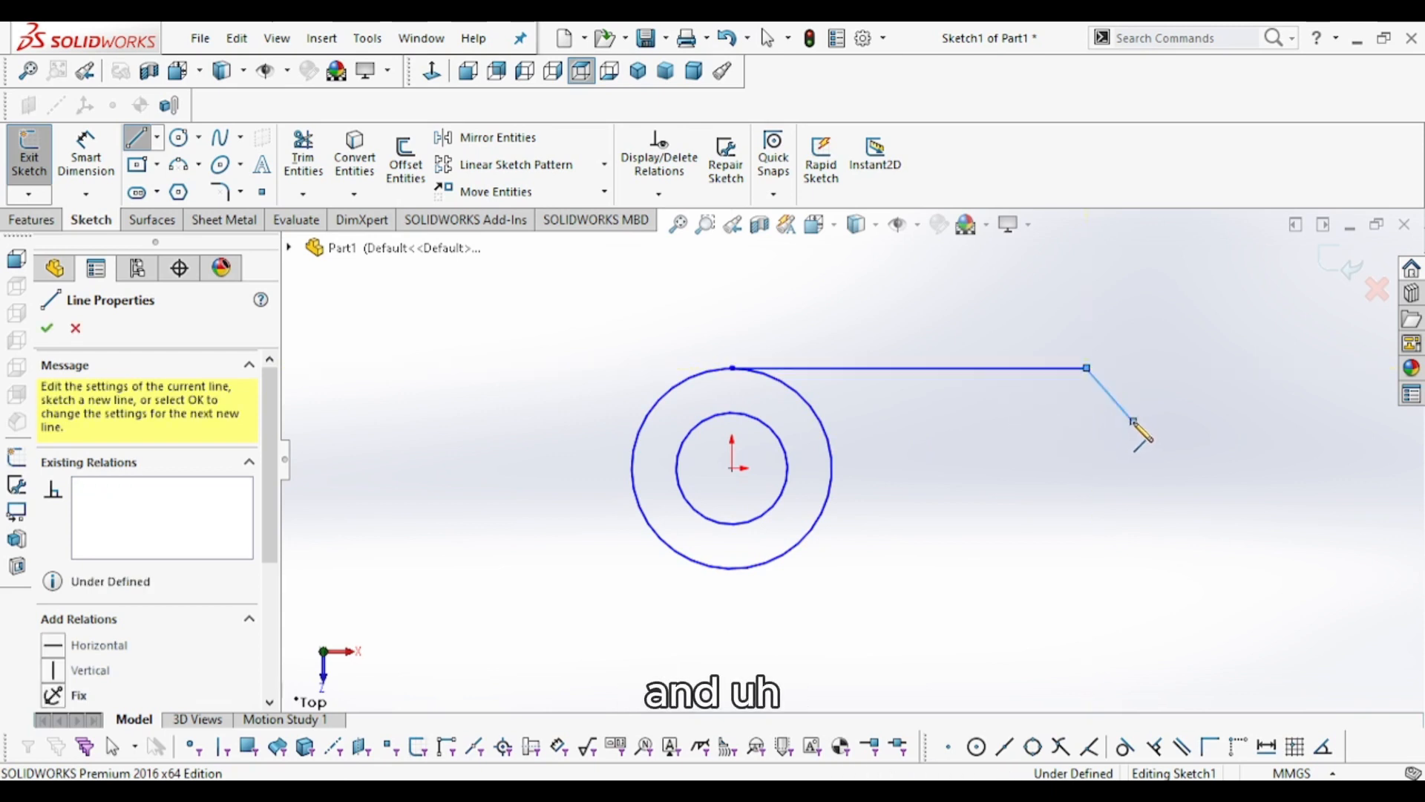
click(1133, 468)
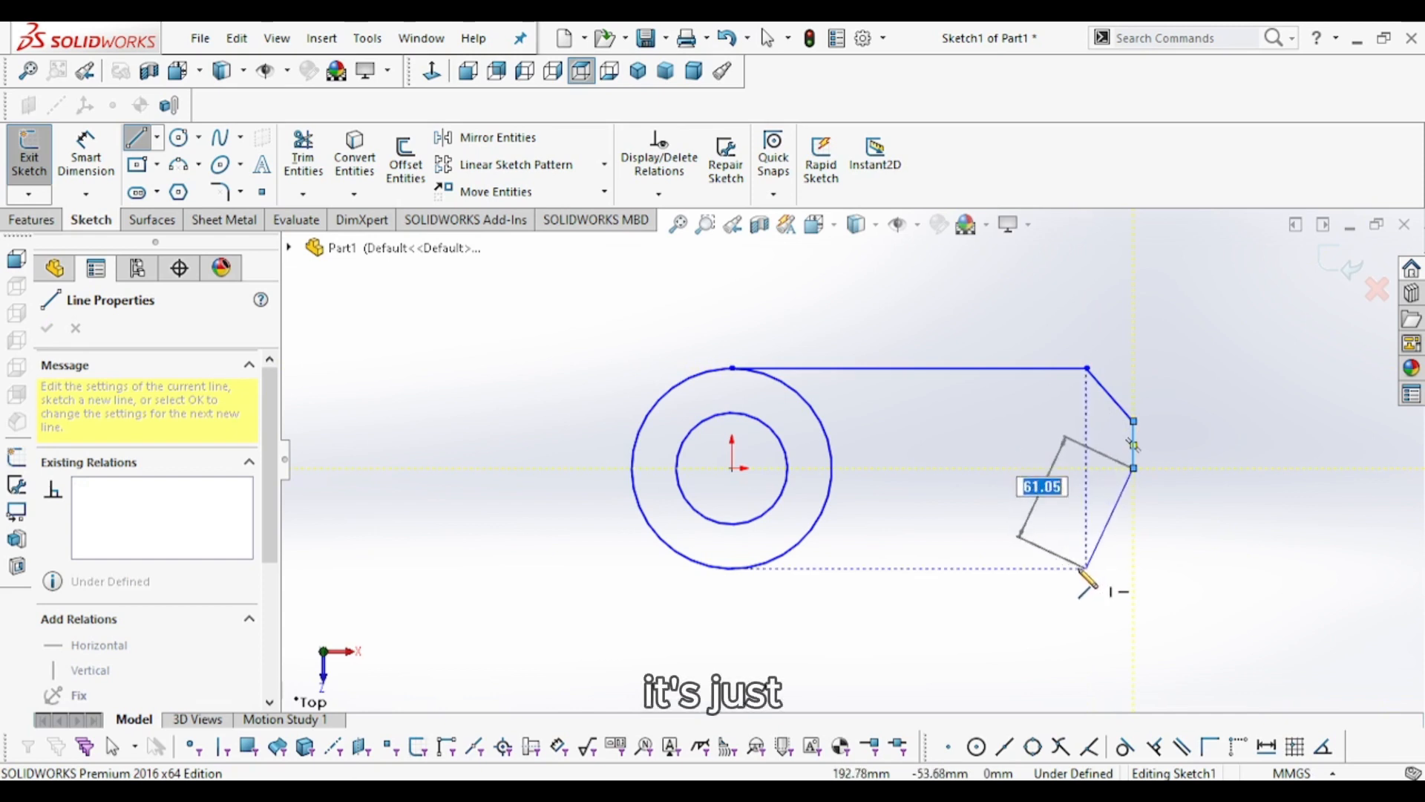
click(1086, 568)
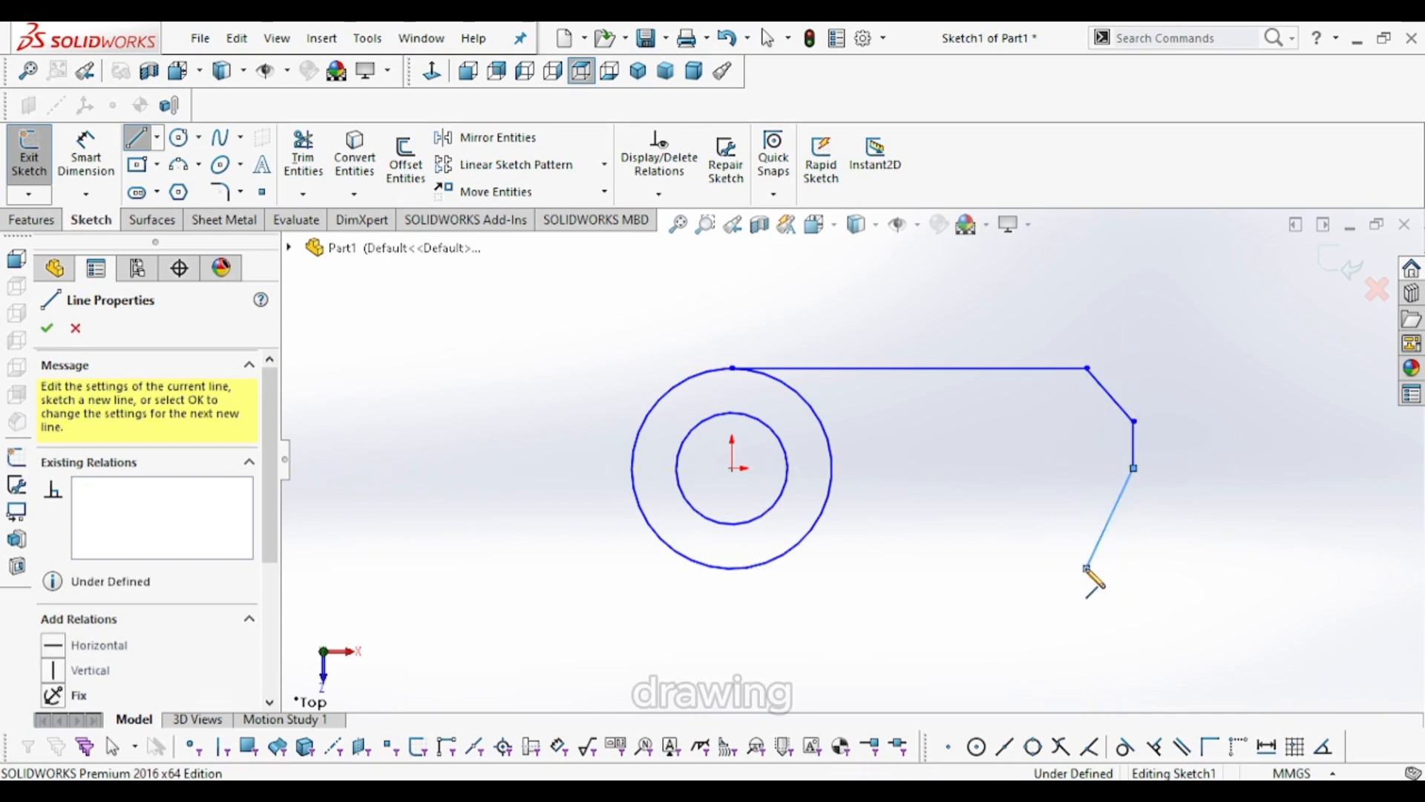
click(732, 567)
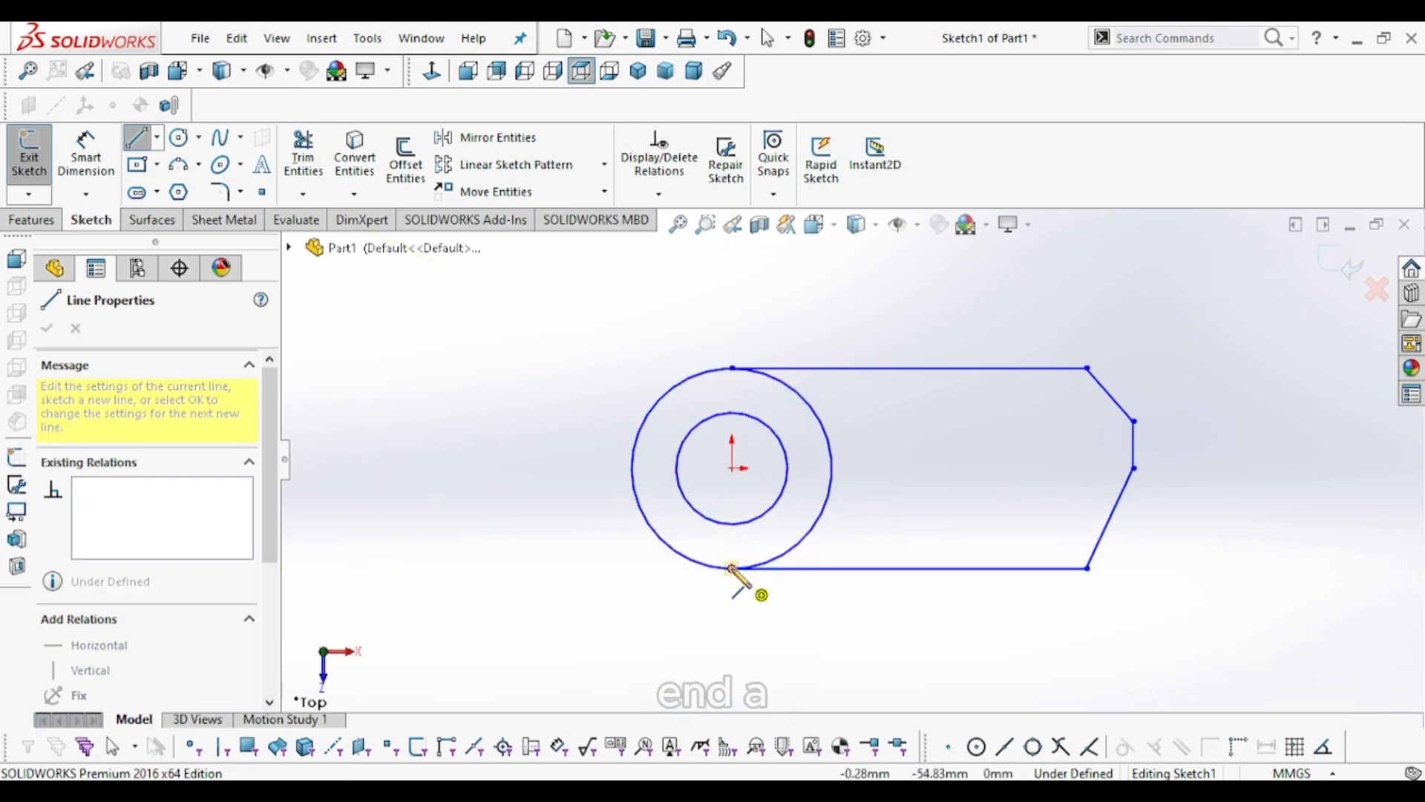
key(Escape)
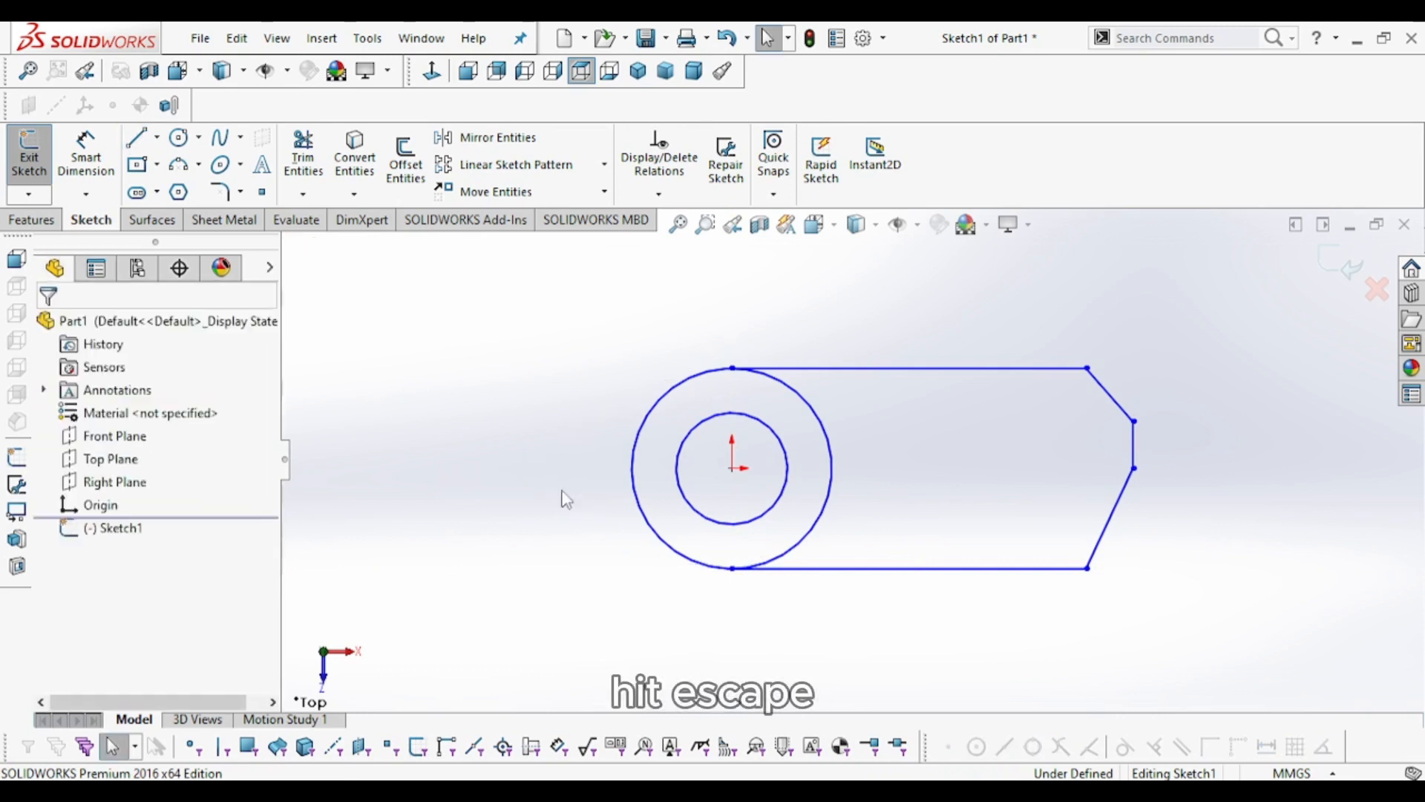
key(f)
scroll(874, 452, down, 3)
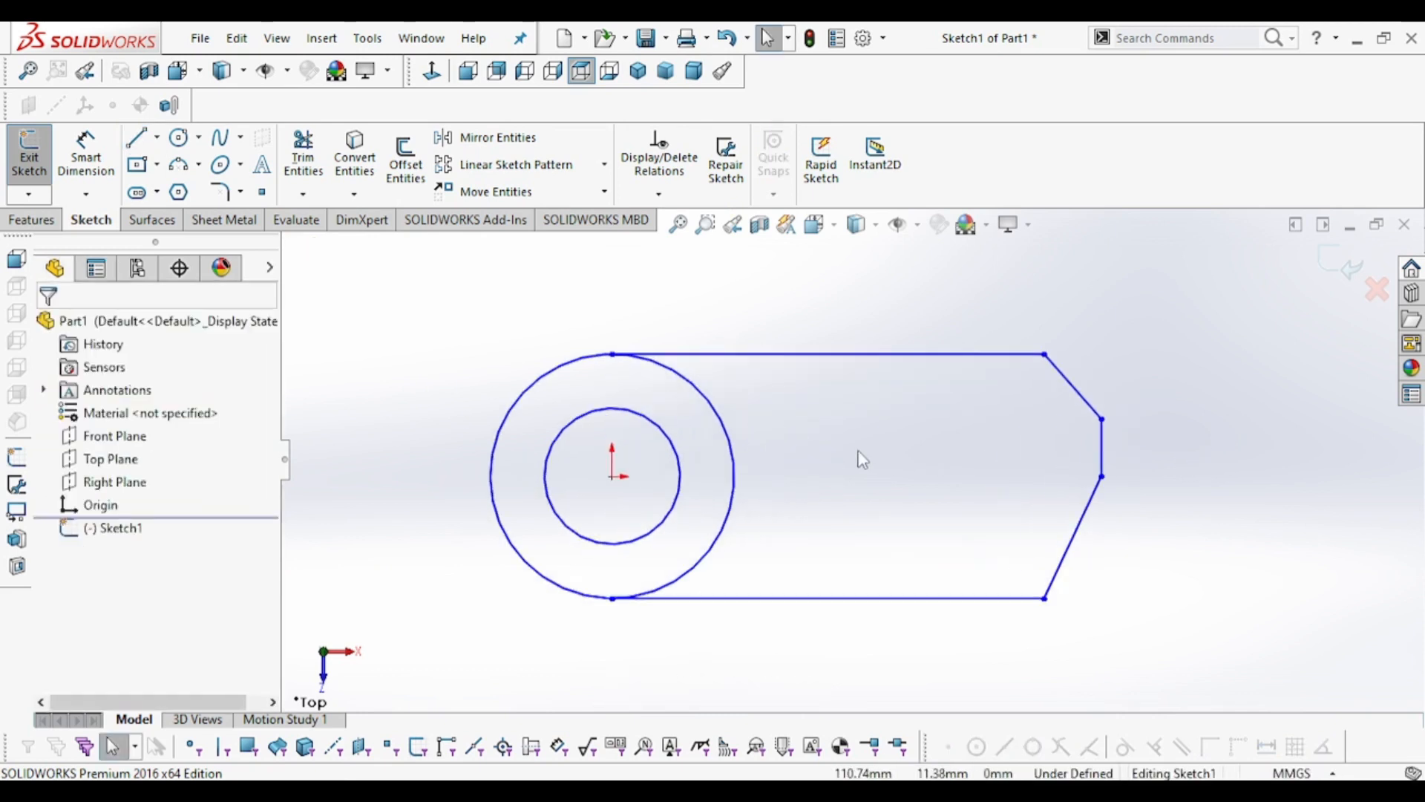
scroll(946, 473, up, 2)
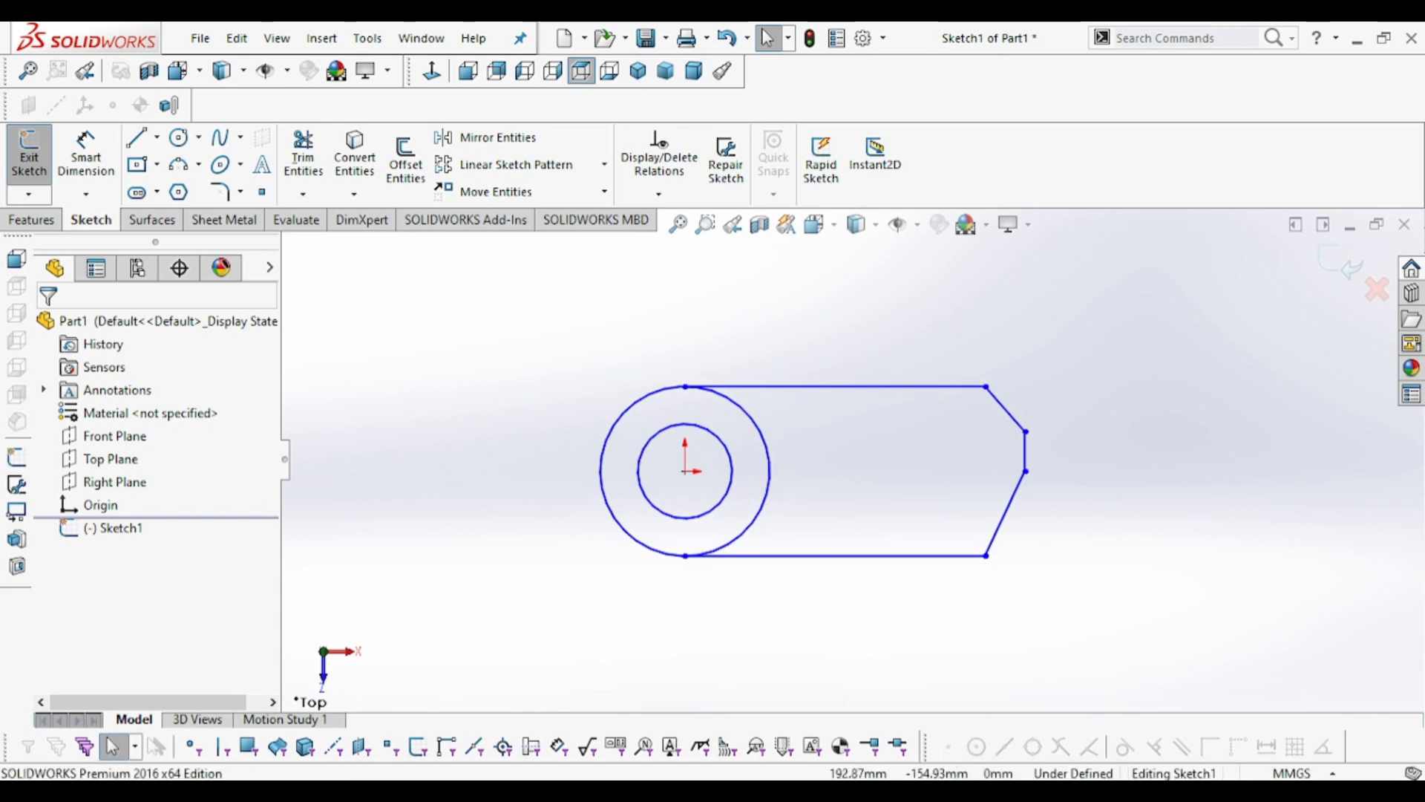
Check the reference drawing in Windows Photo Viewer and the unit system set for the part.
key(alt+Tab)
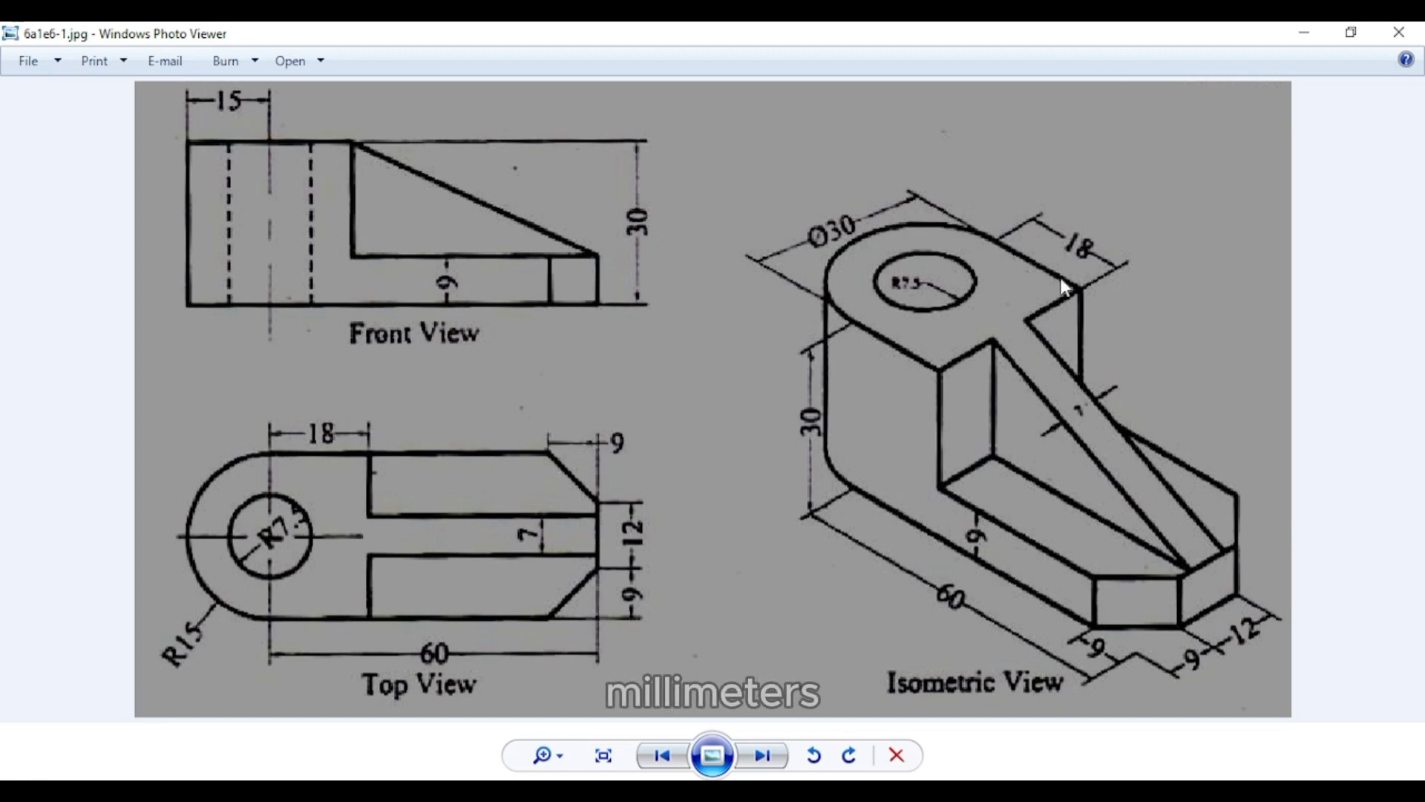
key(alt+Tab)
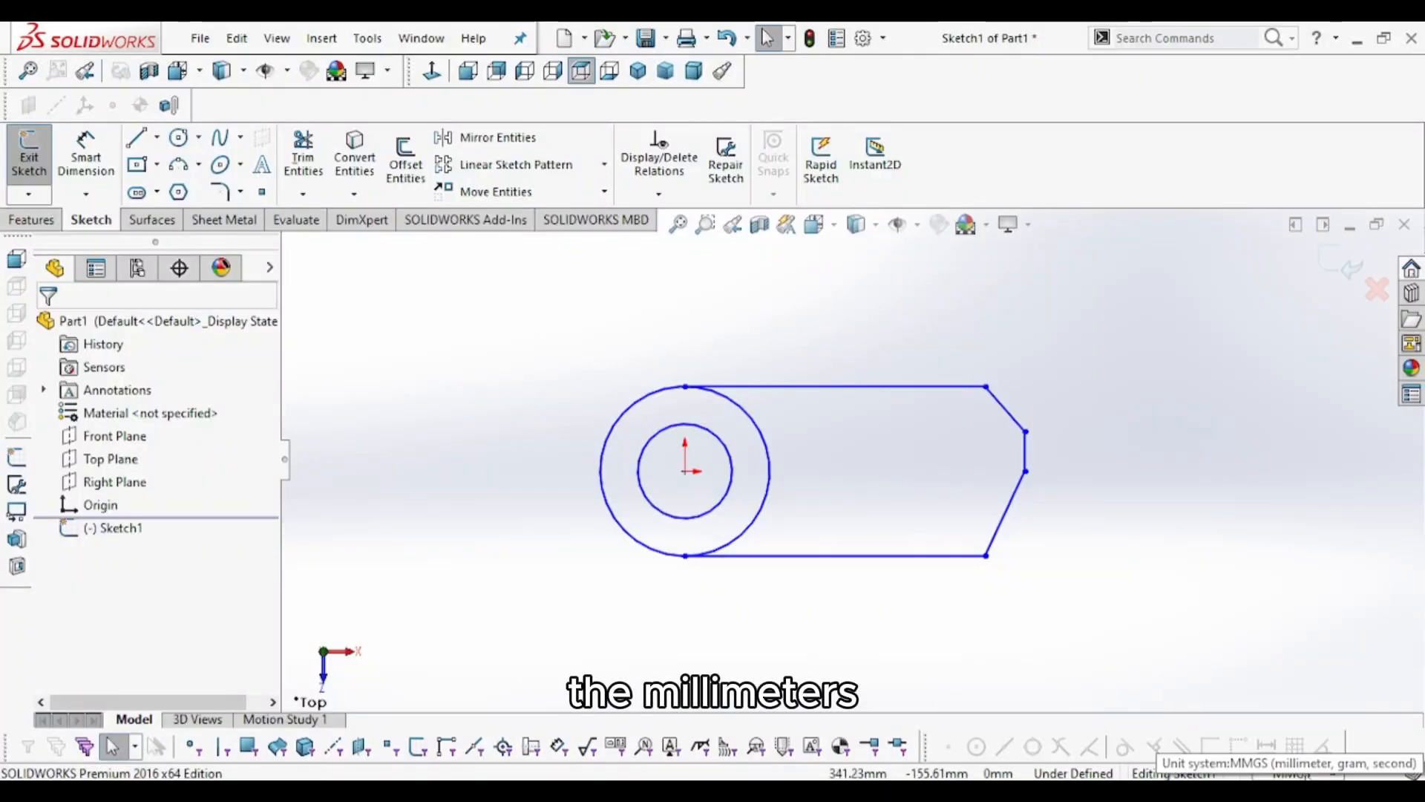
click(1292, 772)
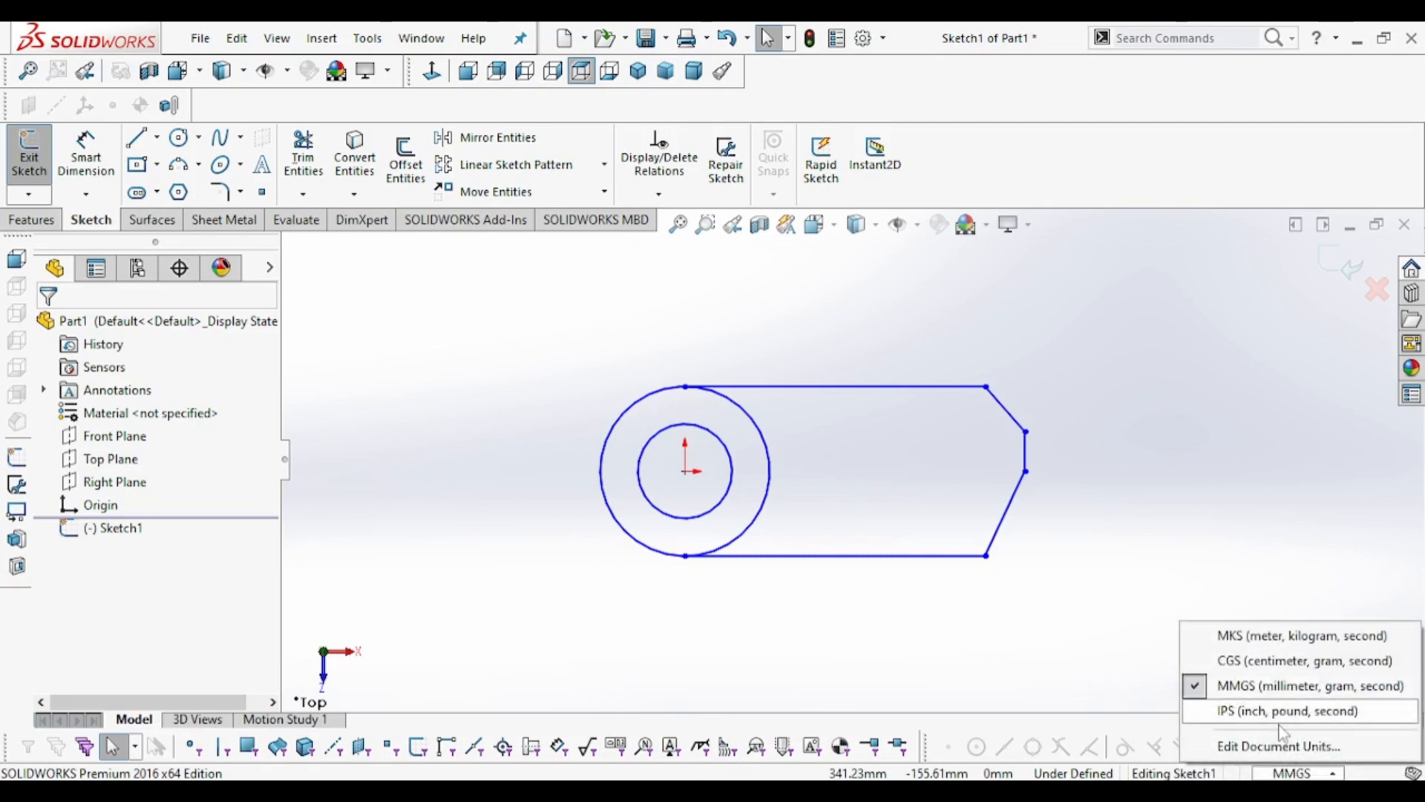
click(1308, 773)
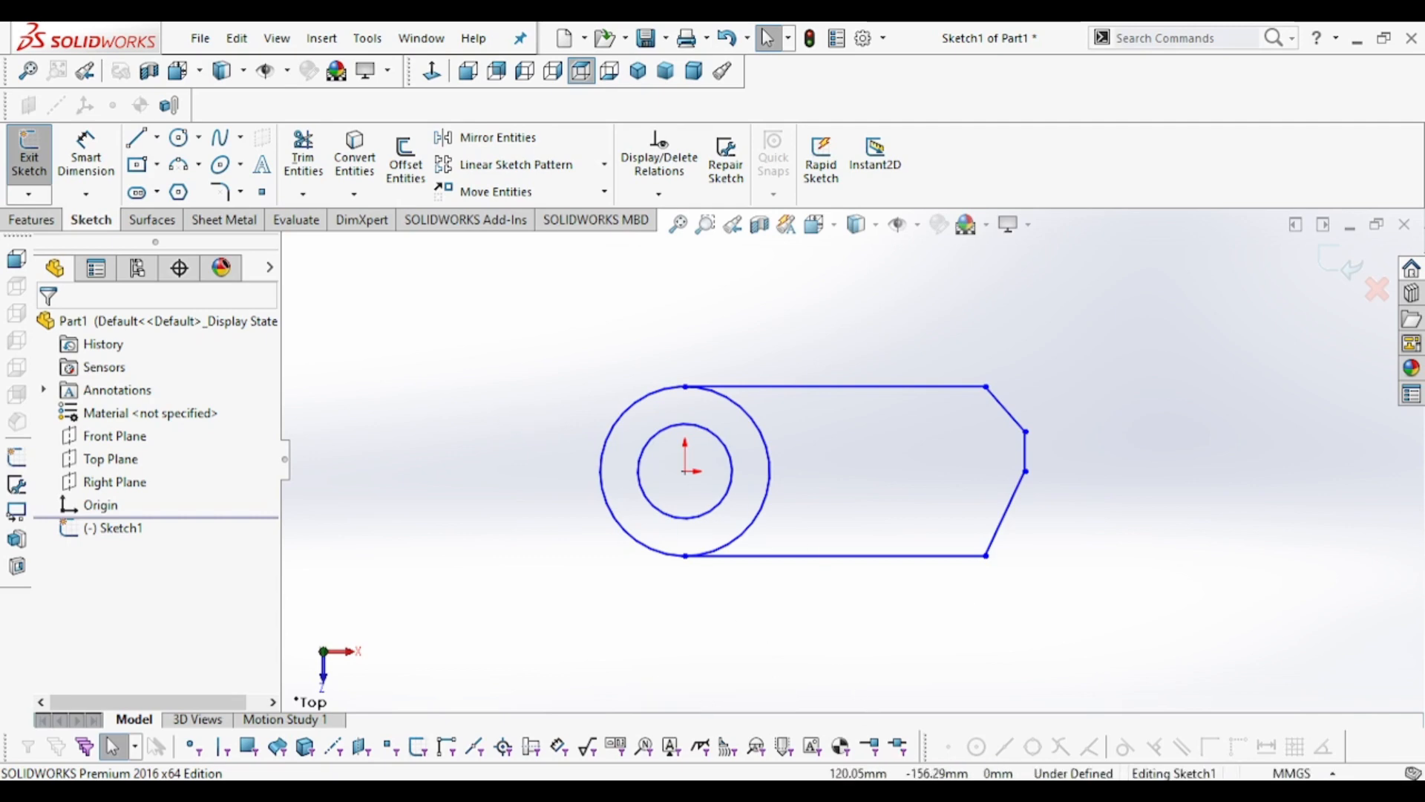
Dimension the outer circle's diameter to 30 mm, as given in the reference drawing.
key(alt+Tab)
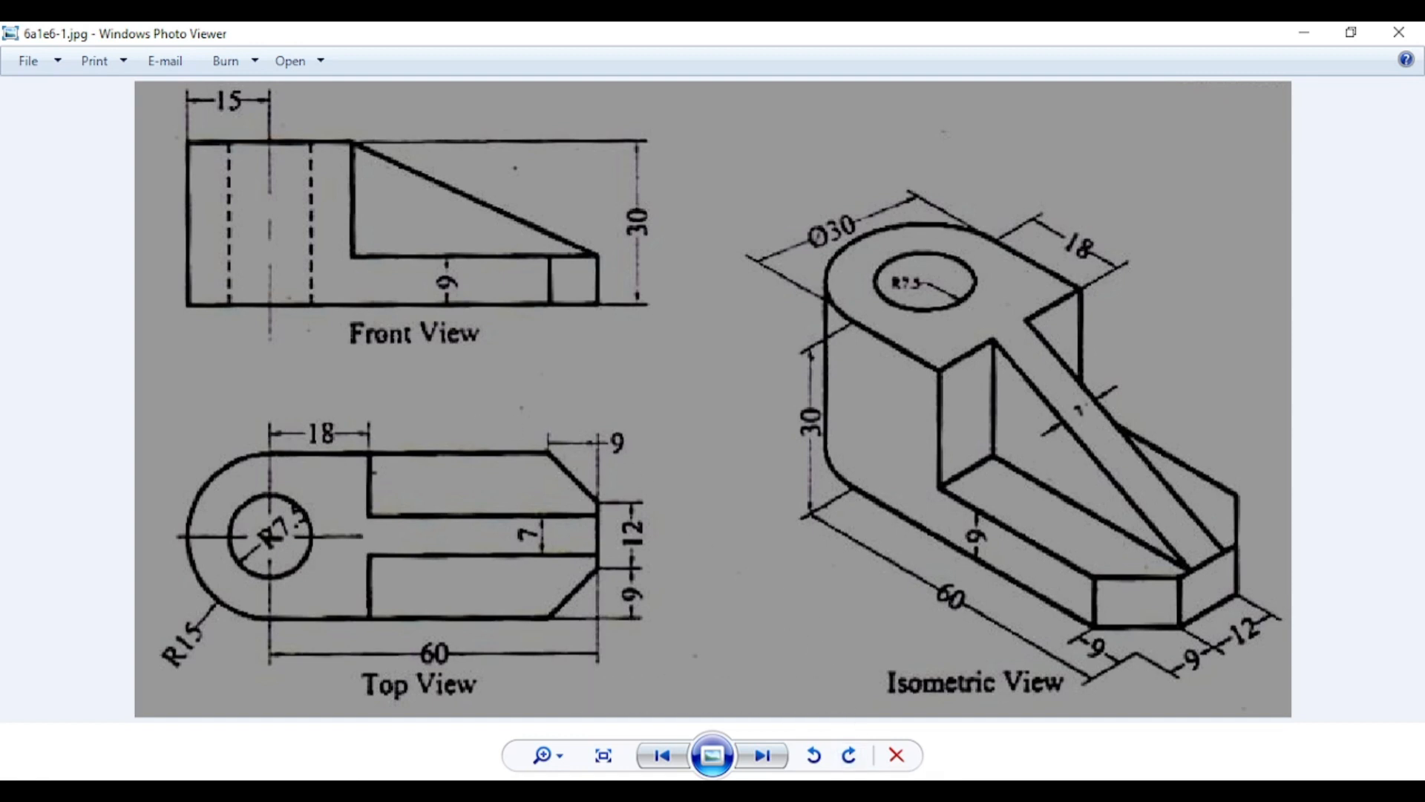
key(alt+Tab)
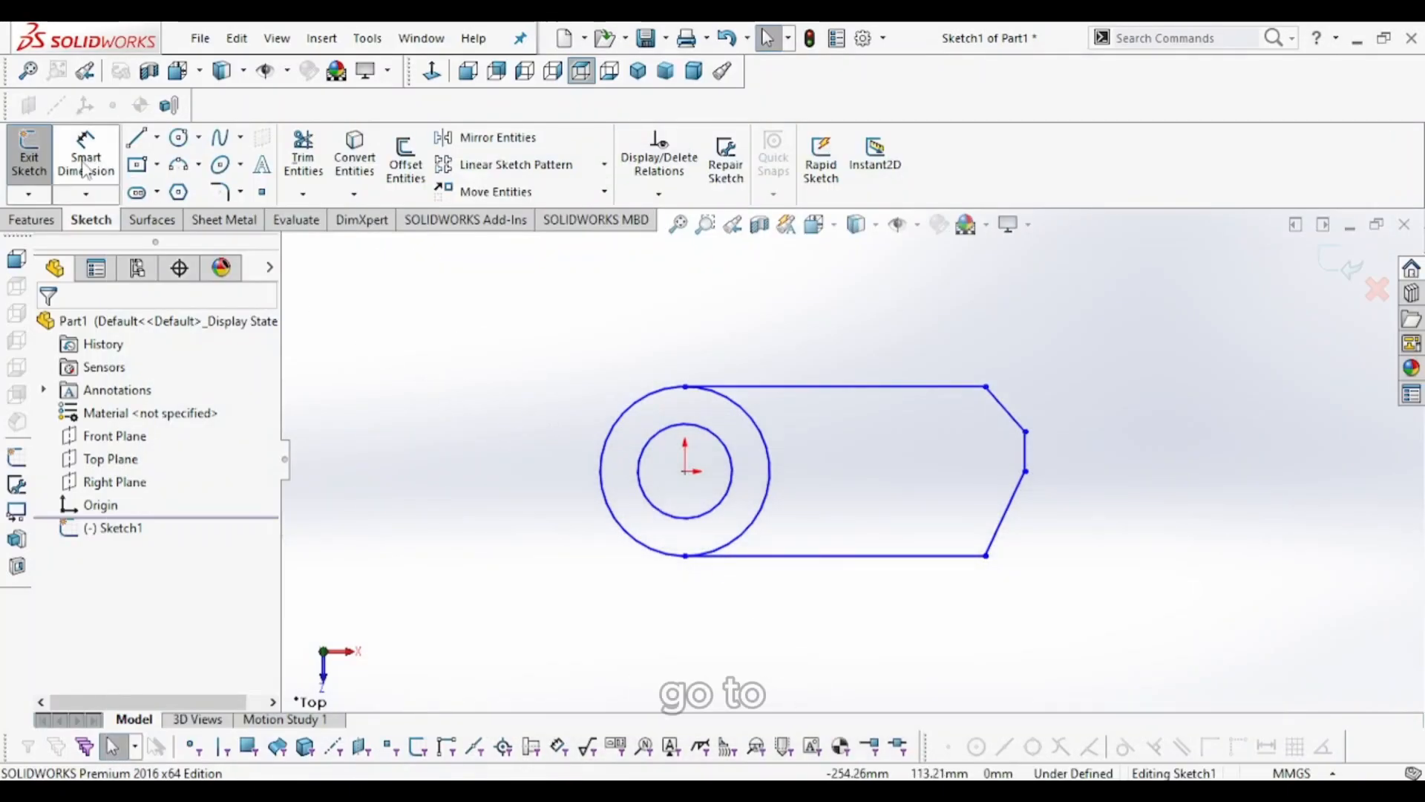
click(84, 160)
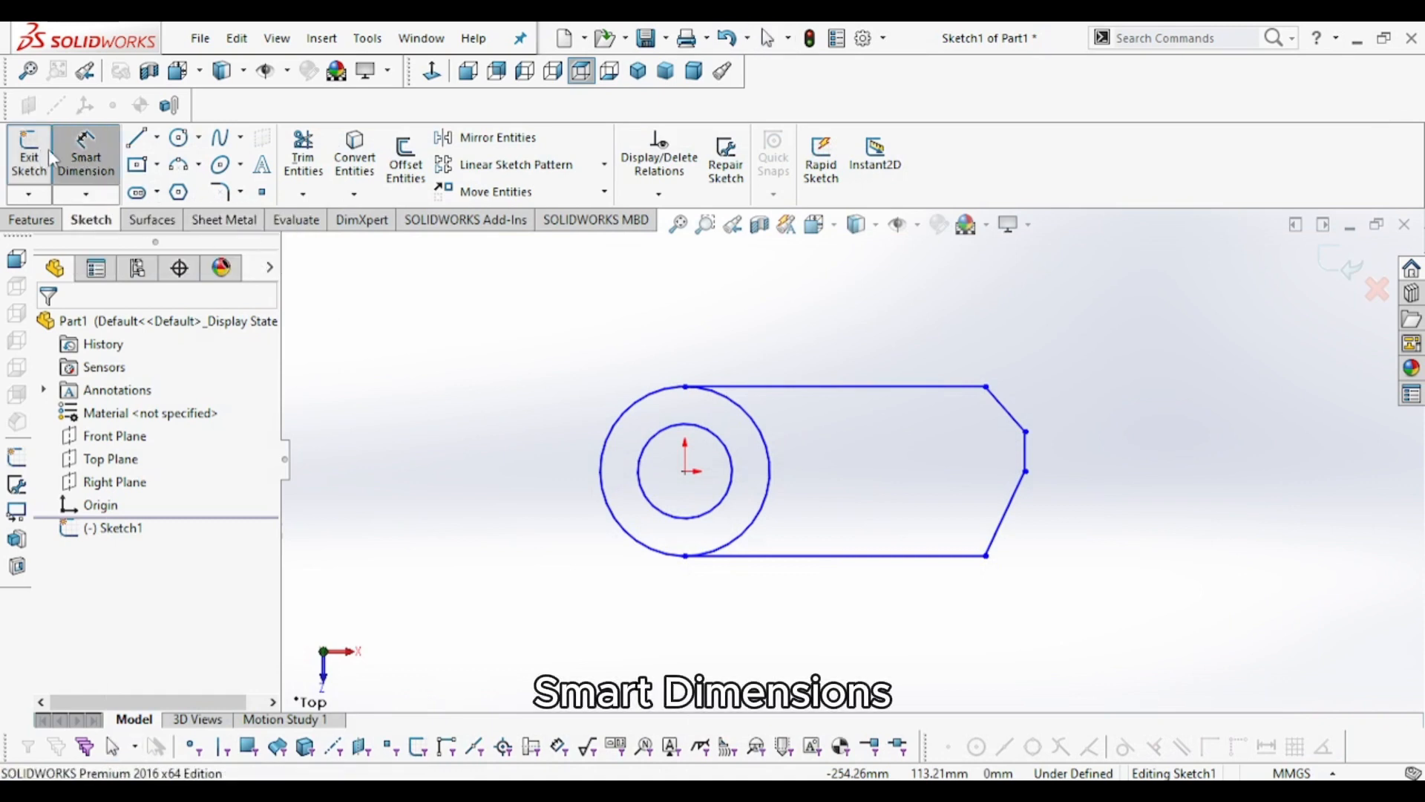
click(613, 437)
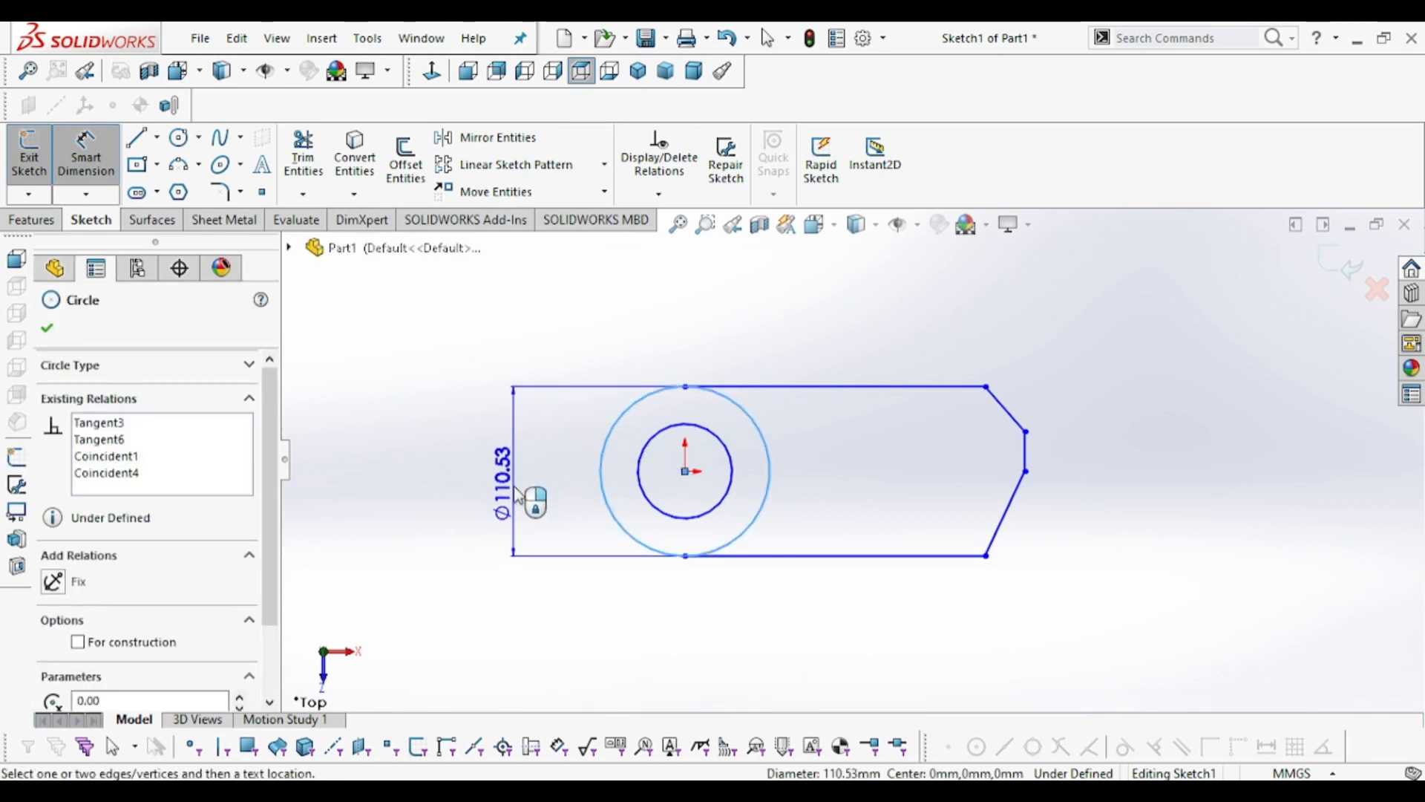
click(523, 498)
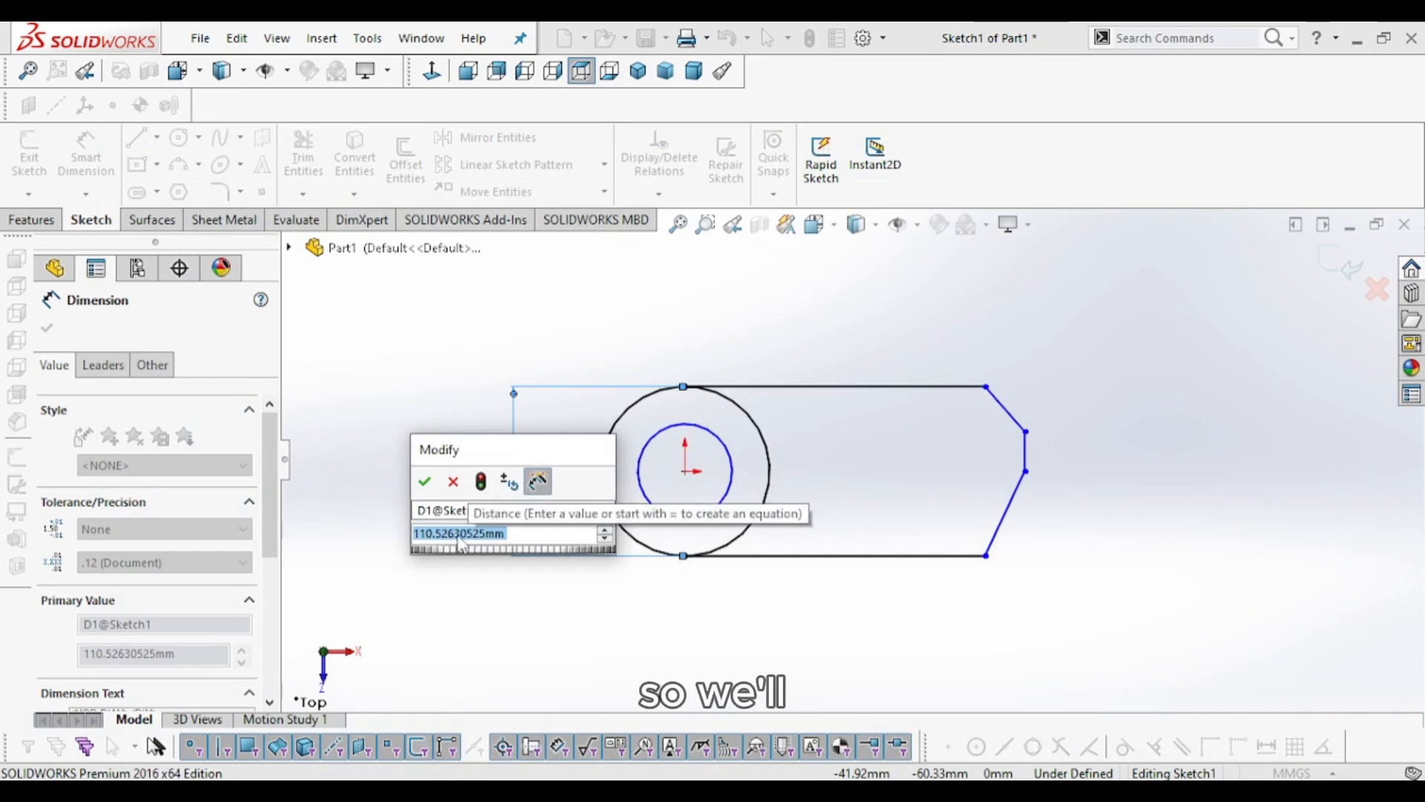
text(30)
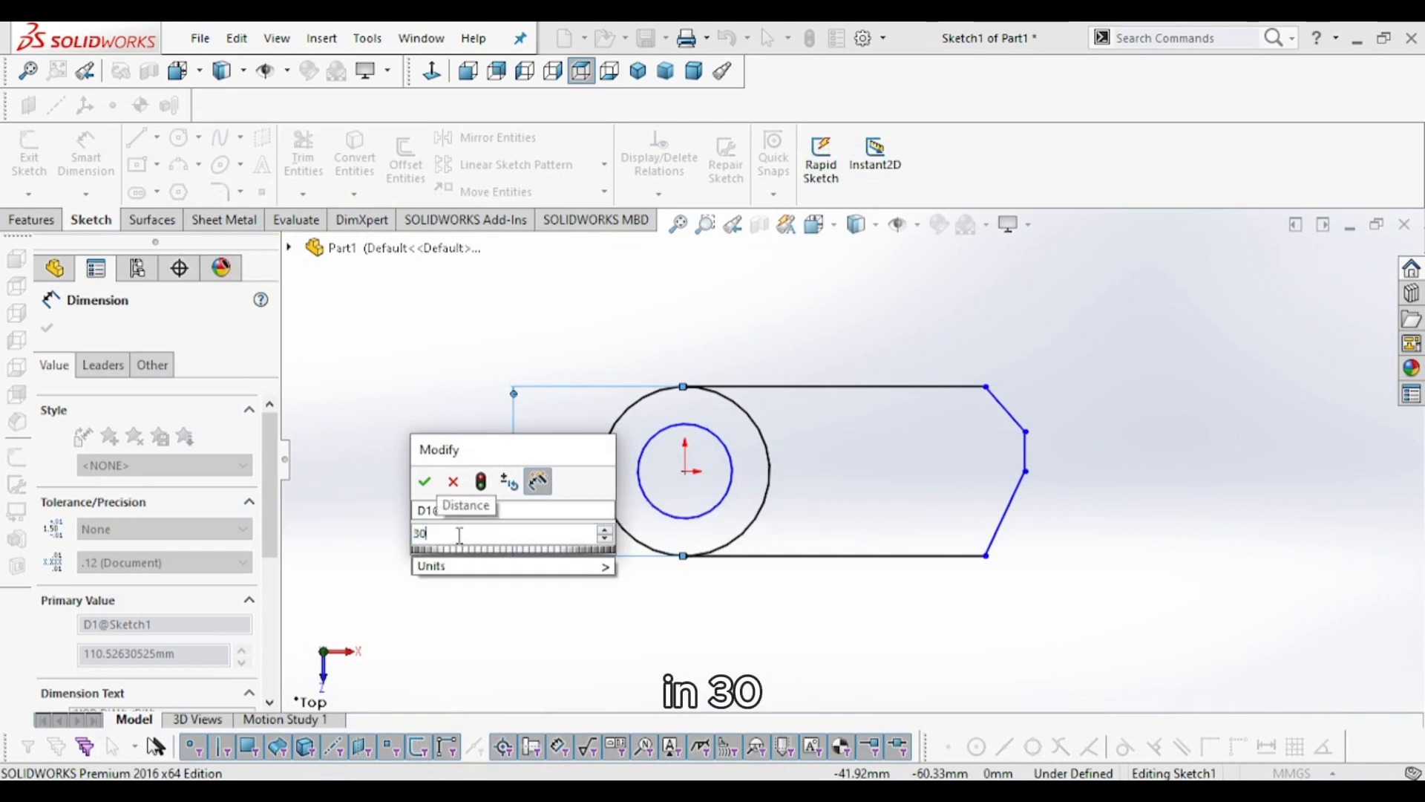
key(Return)
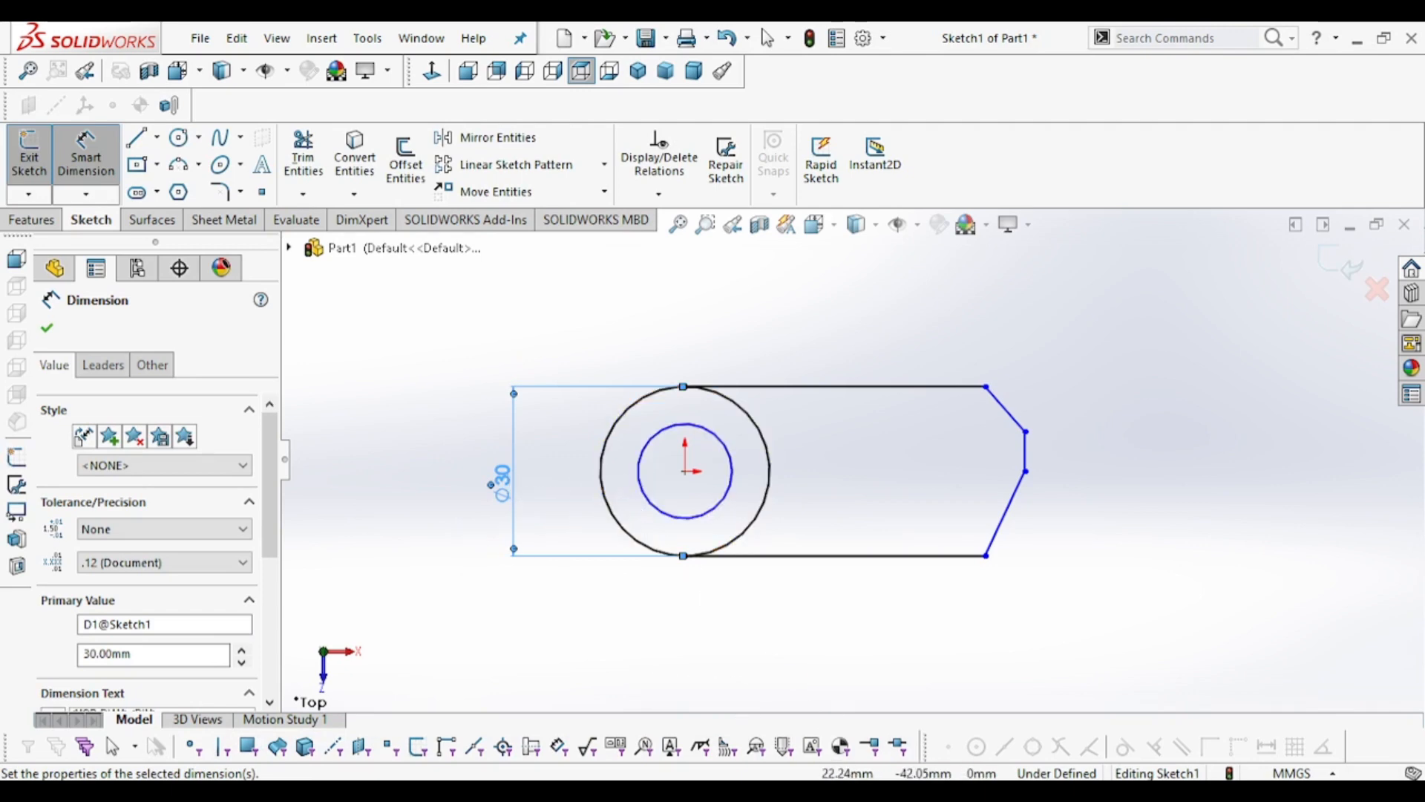
Check the reference drawing and dimension the inner circle's diameter to 15 mm.
key(alt+Tab)
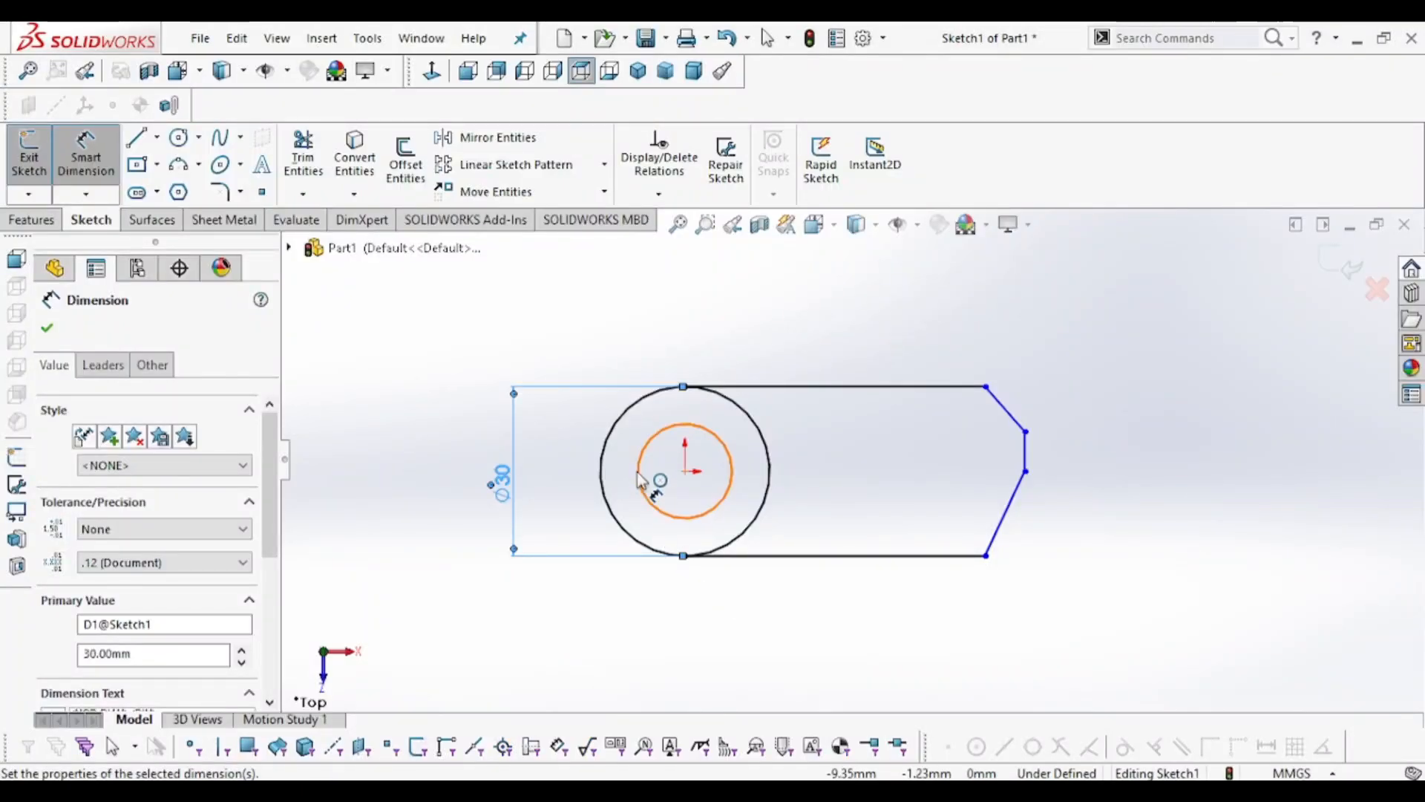
click(640, 478)
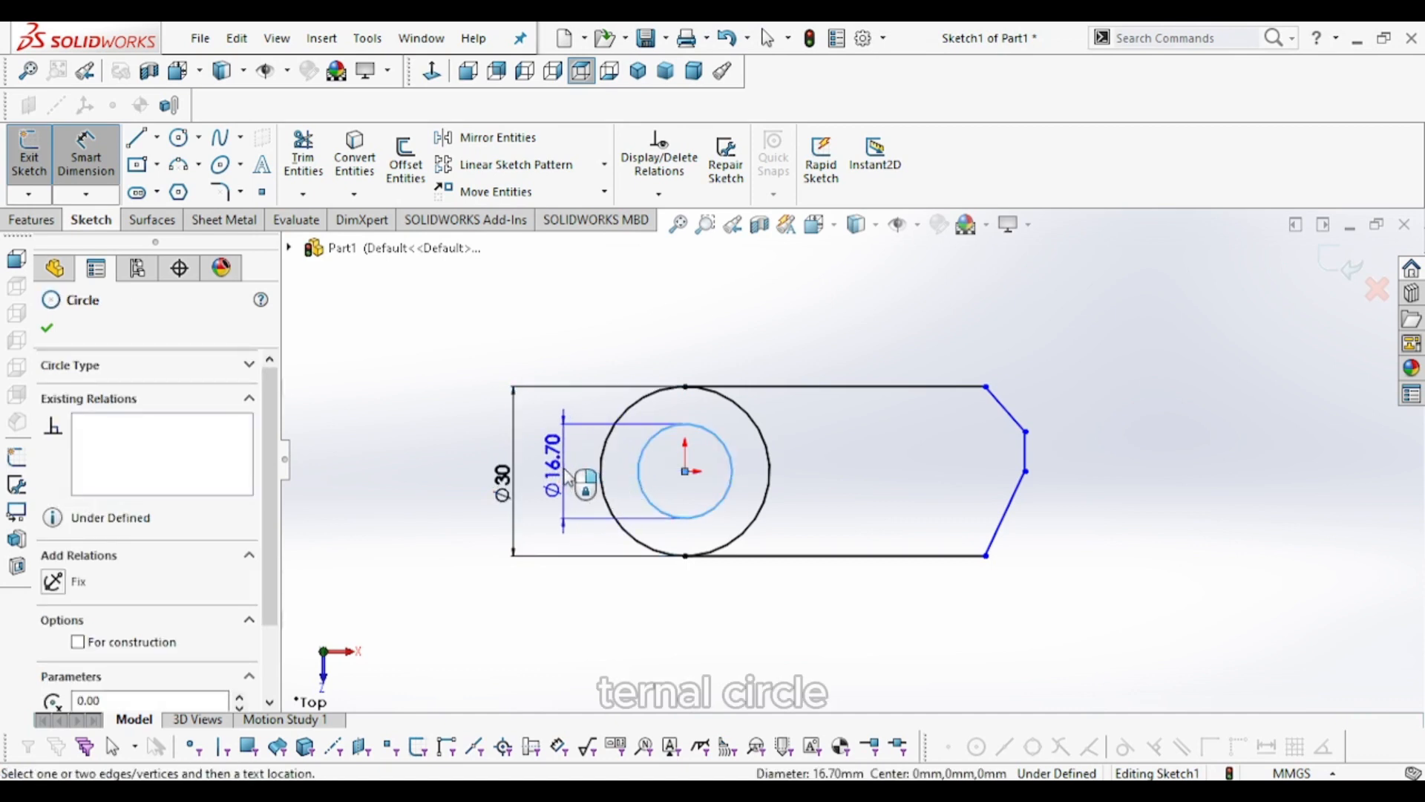
click(576, 481)
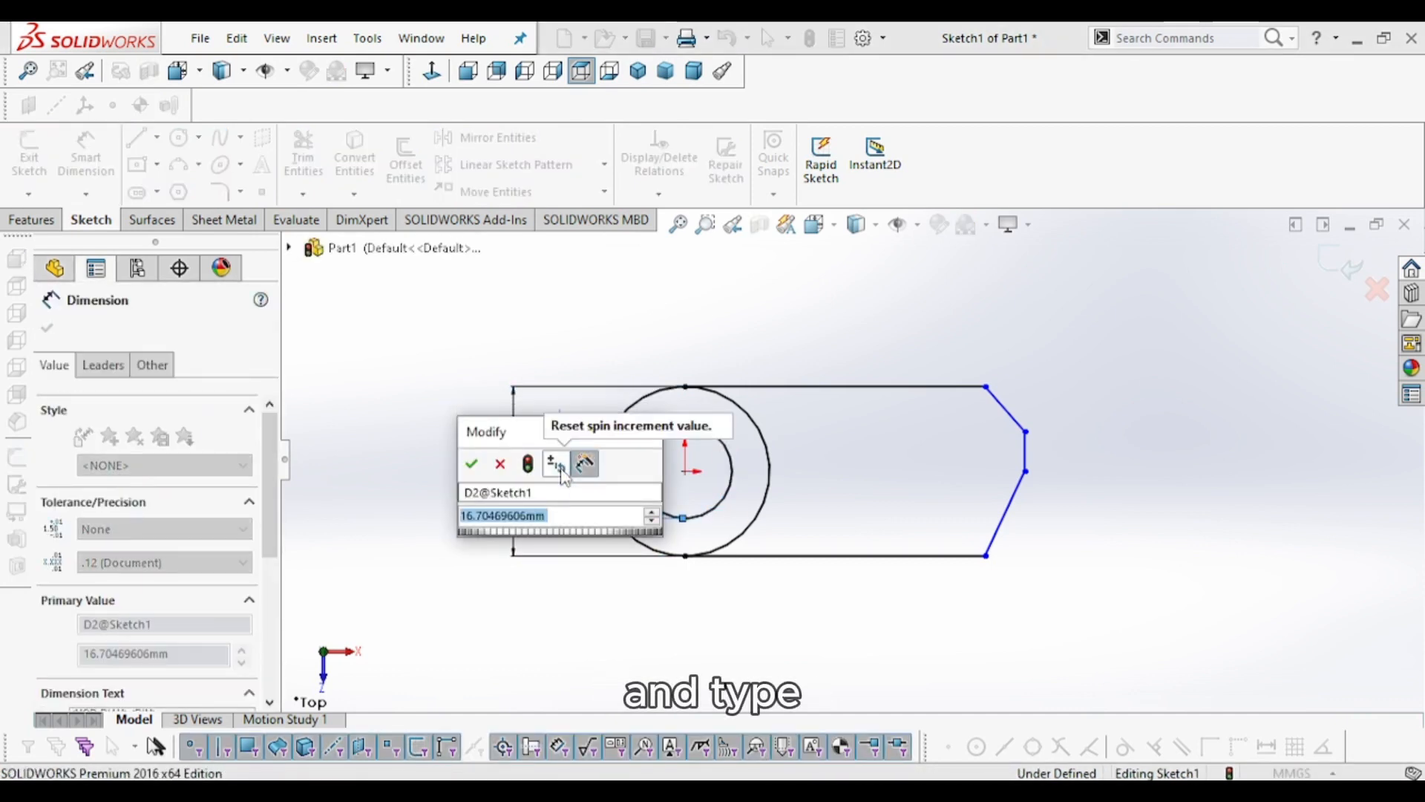
text(15)
key(Return)
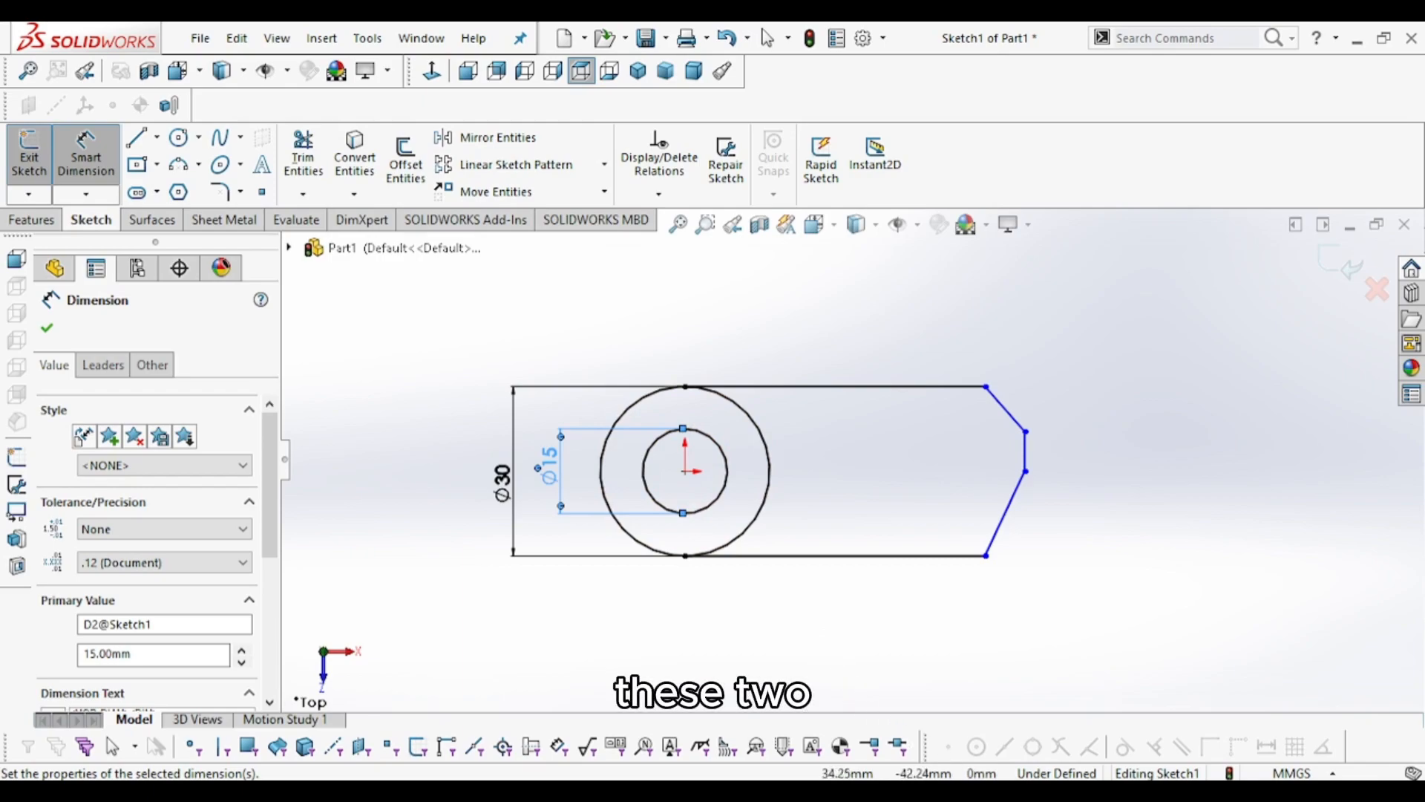
Check the reference drawing and dimension the vertical height of the profile's lower angled corner to 9 mm.
key(alt+Tab)
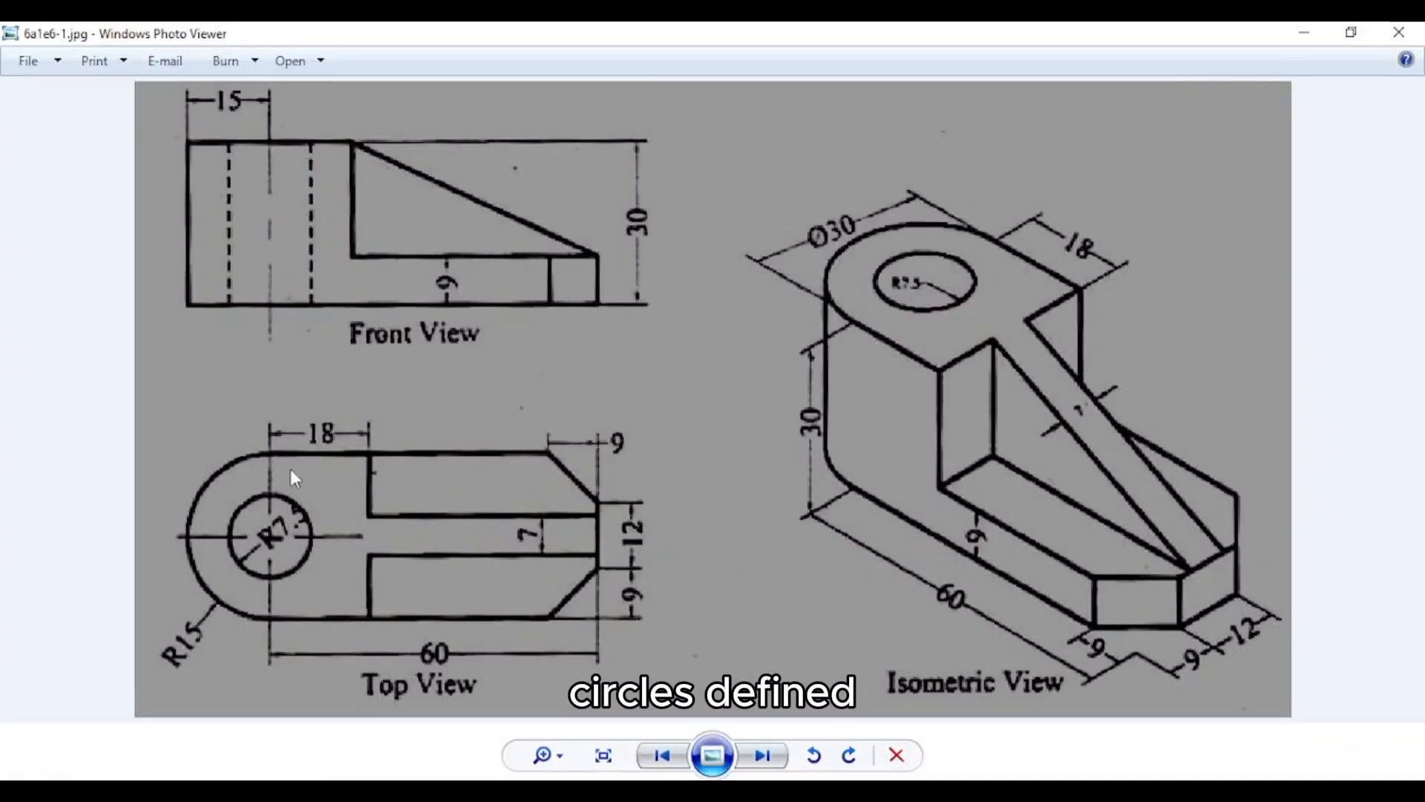
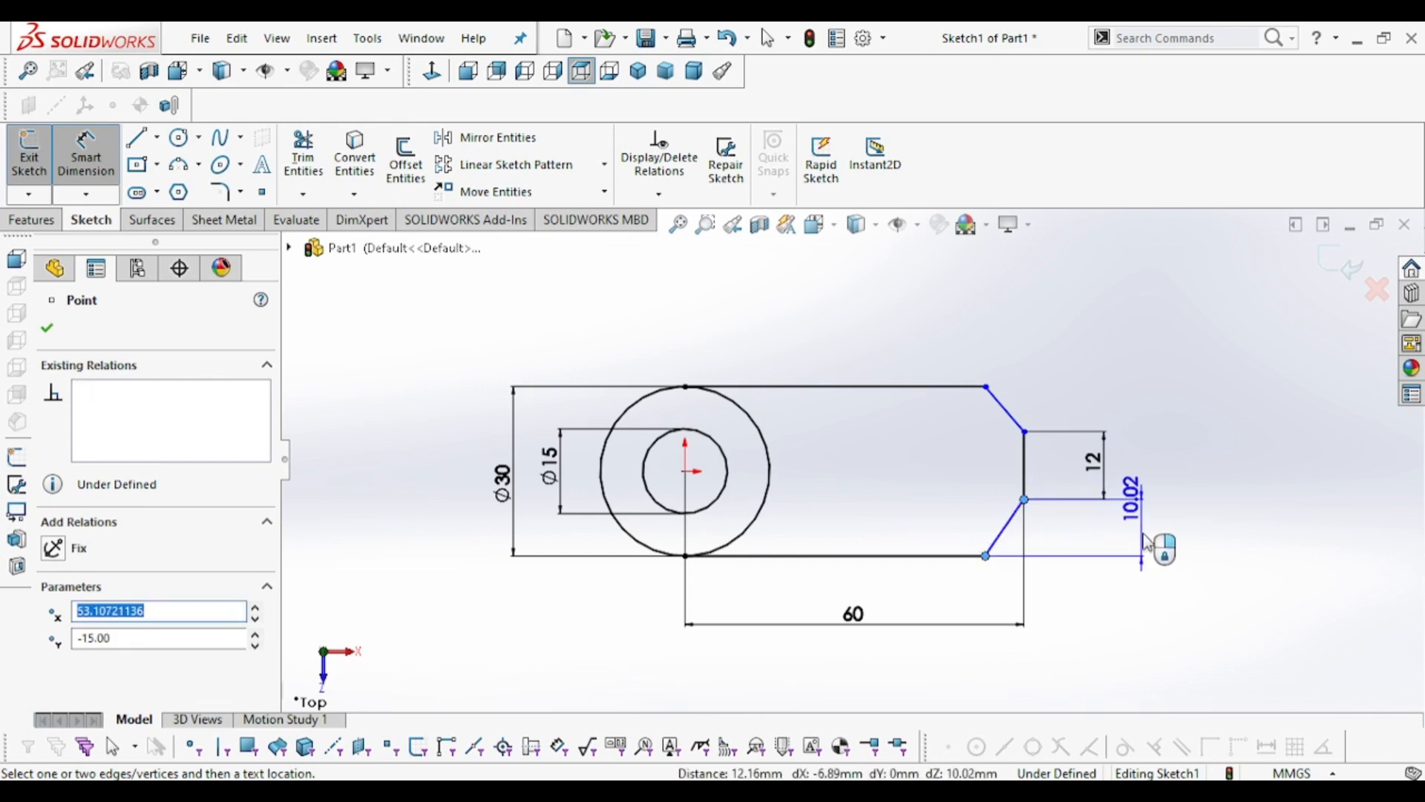
click(1165, 545)
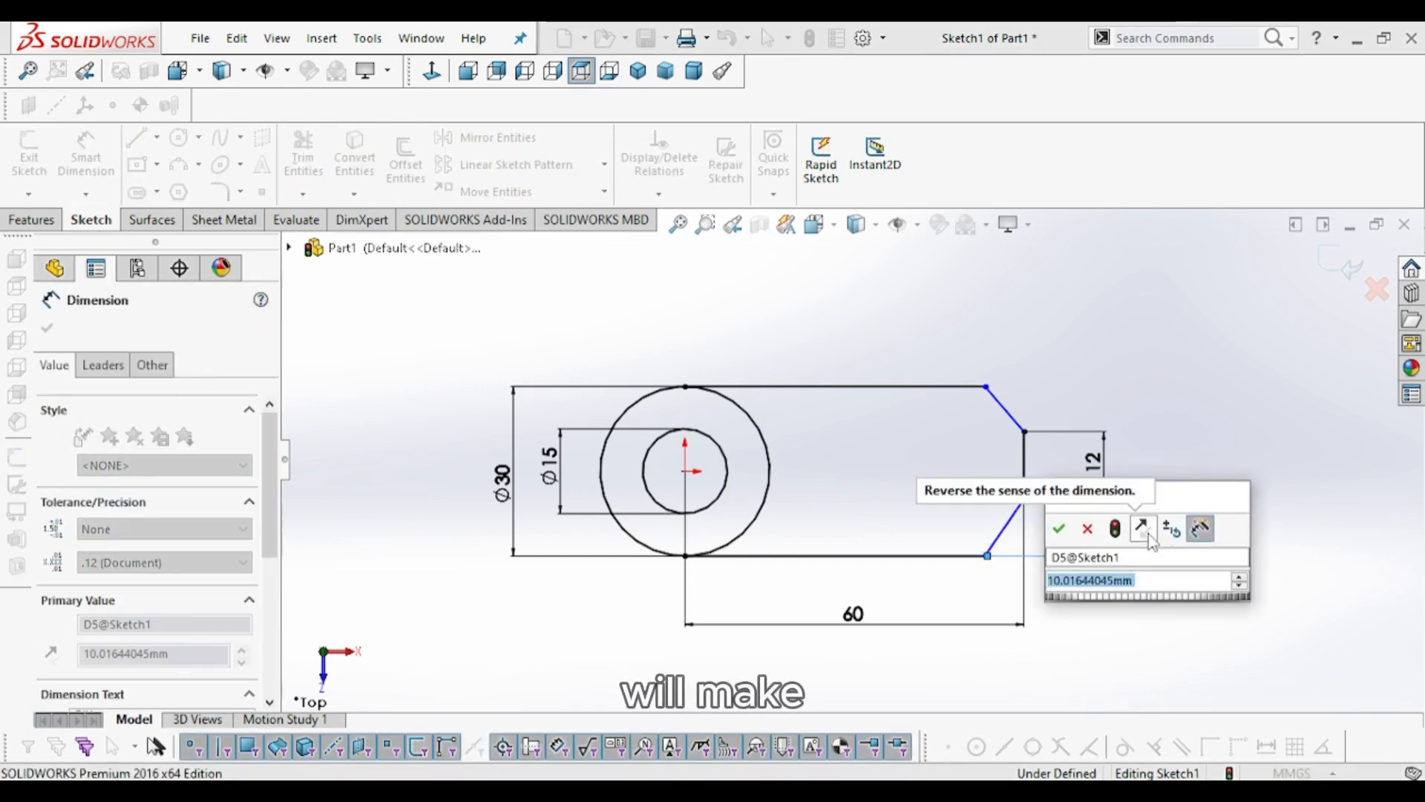
text(9)
key(Return)
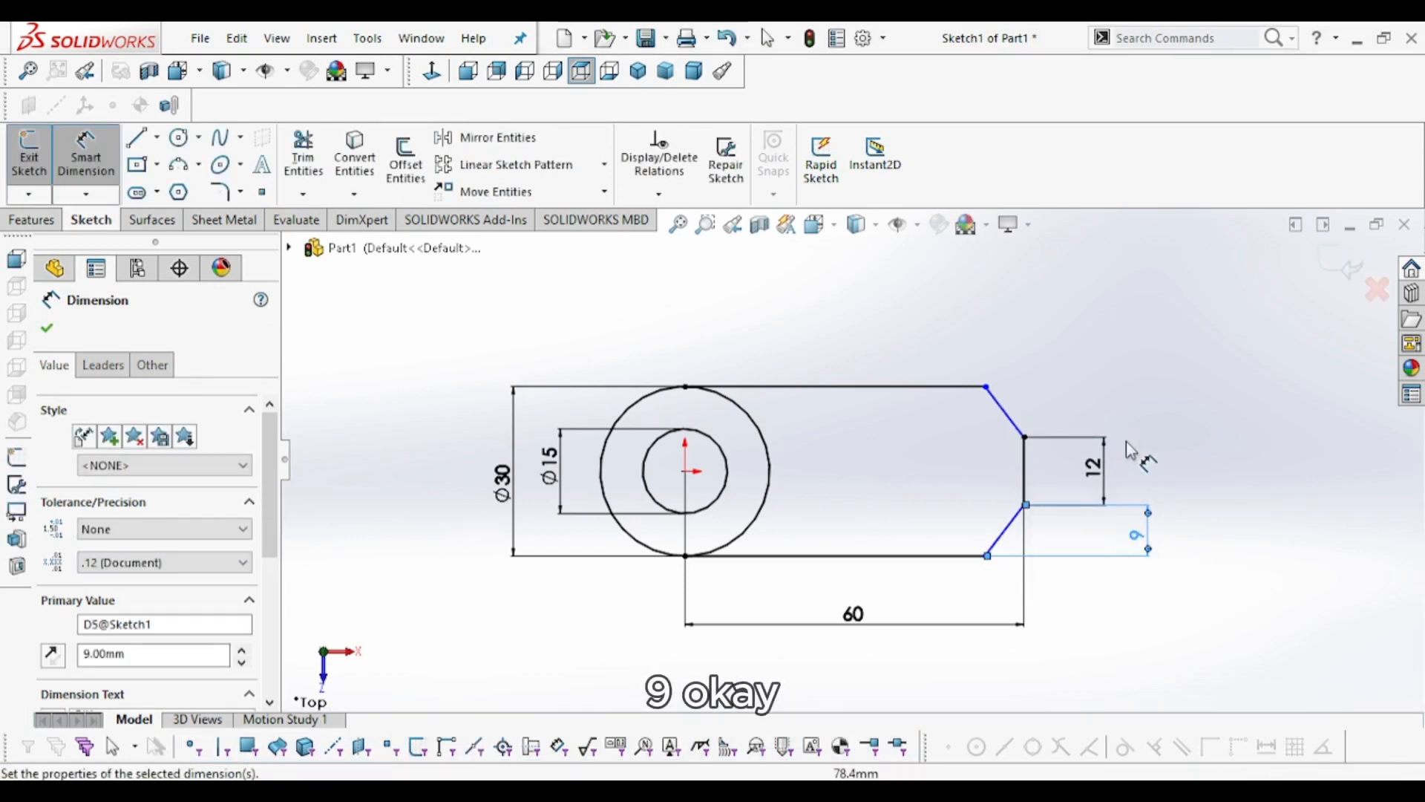
Try to dimension the vertical height of the upper angled corner between its two endpoints.
click(1025, 437)
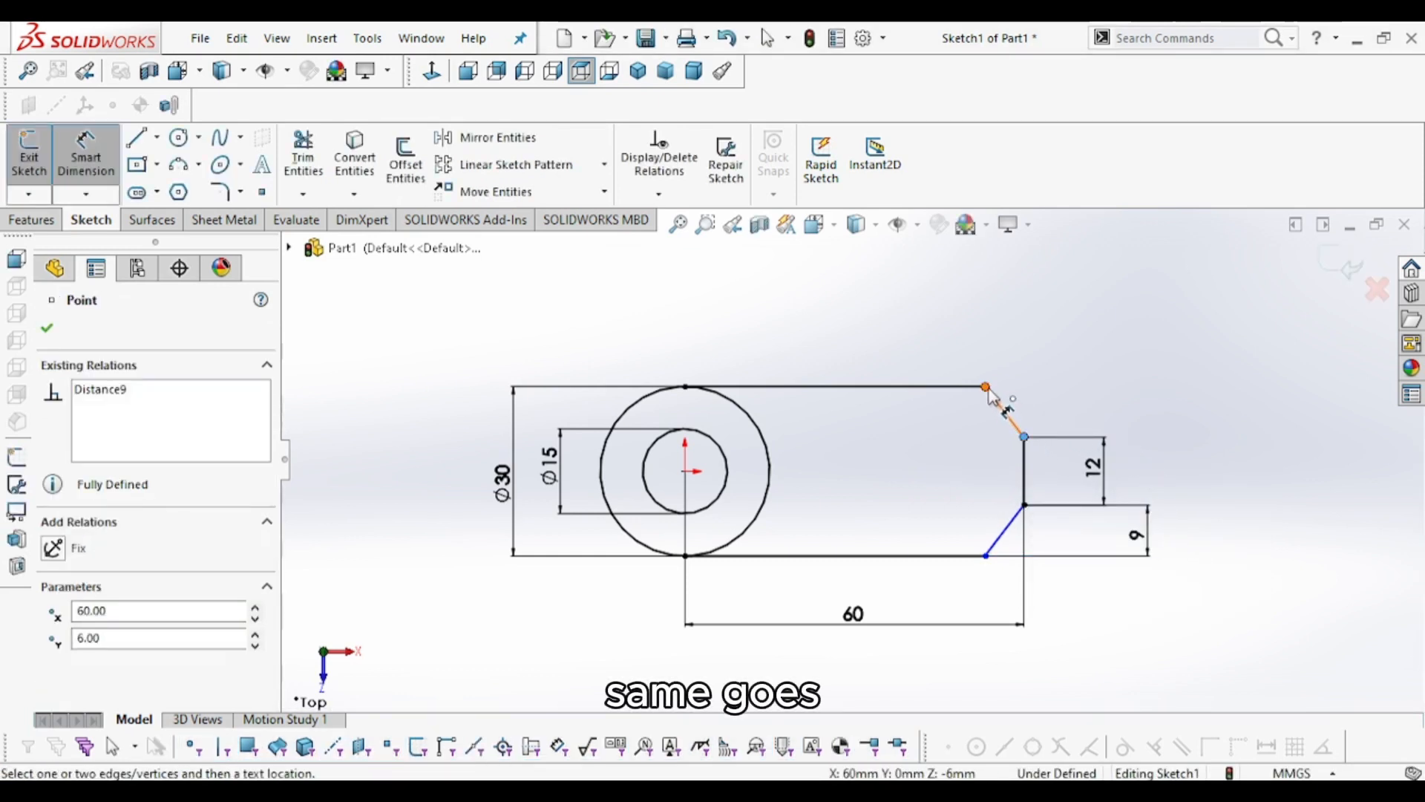
click(986, 387)
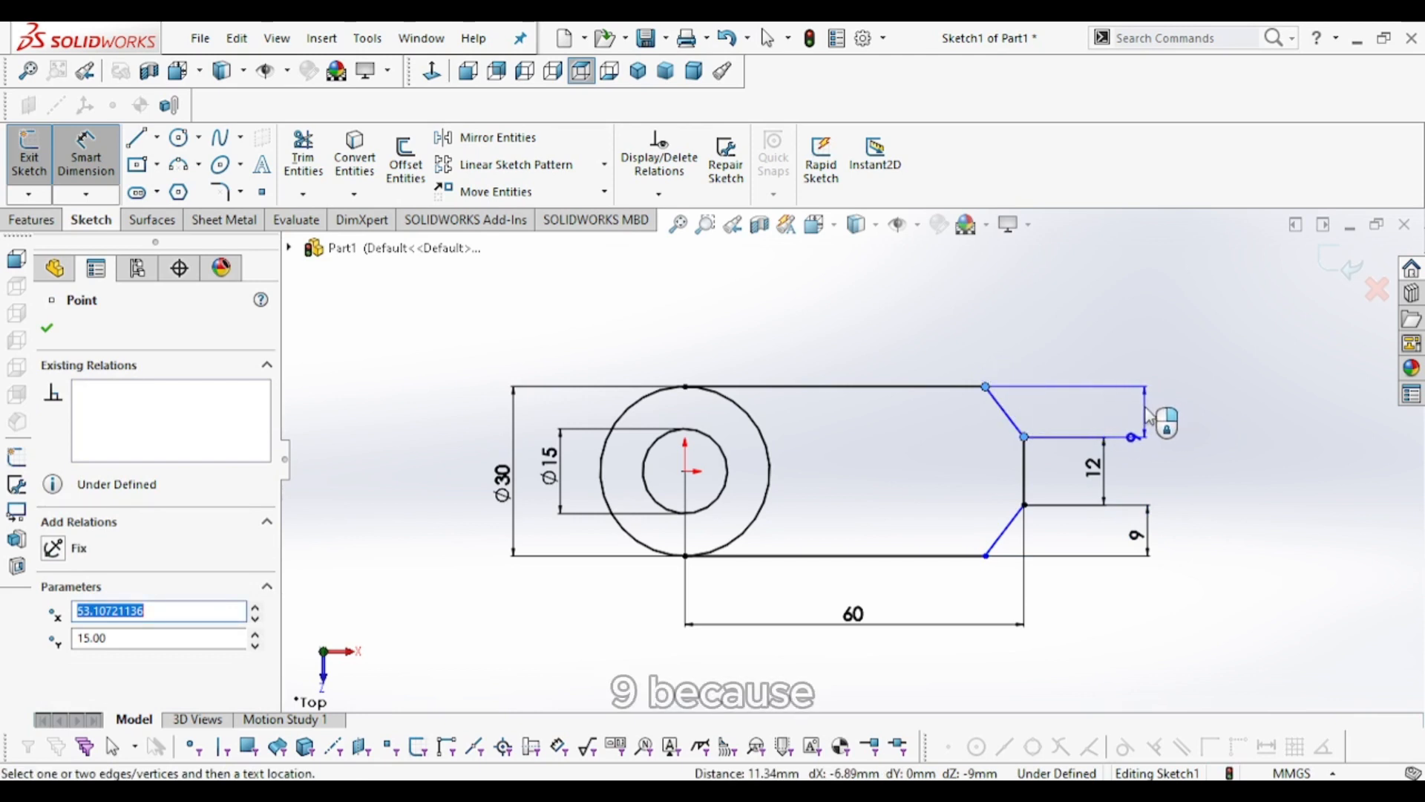
click(1144, 414)
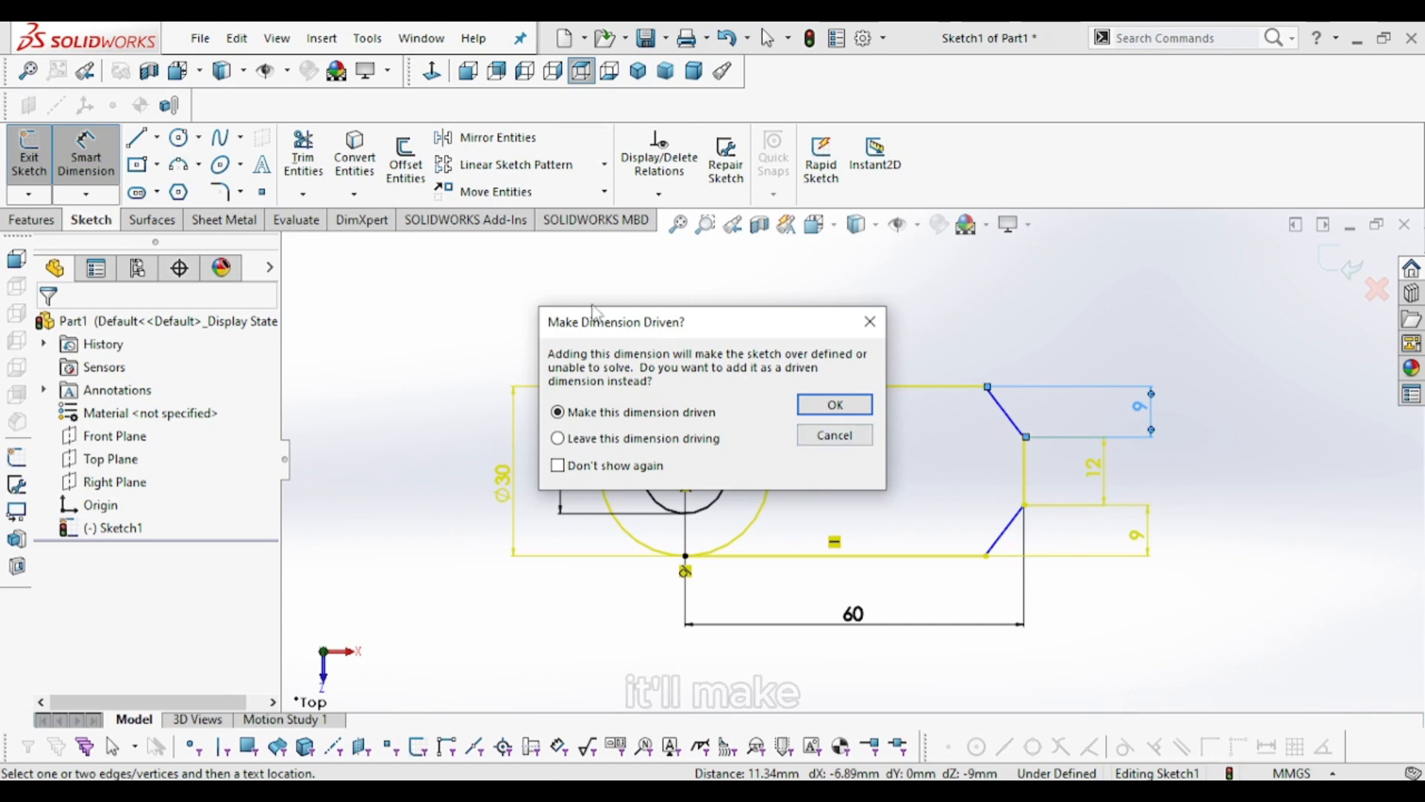
click(835, 443)
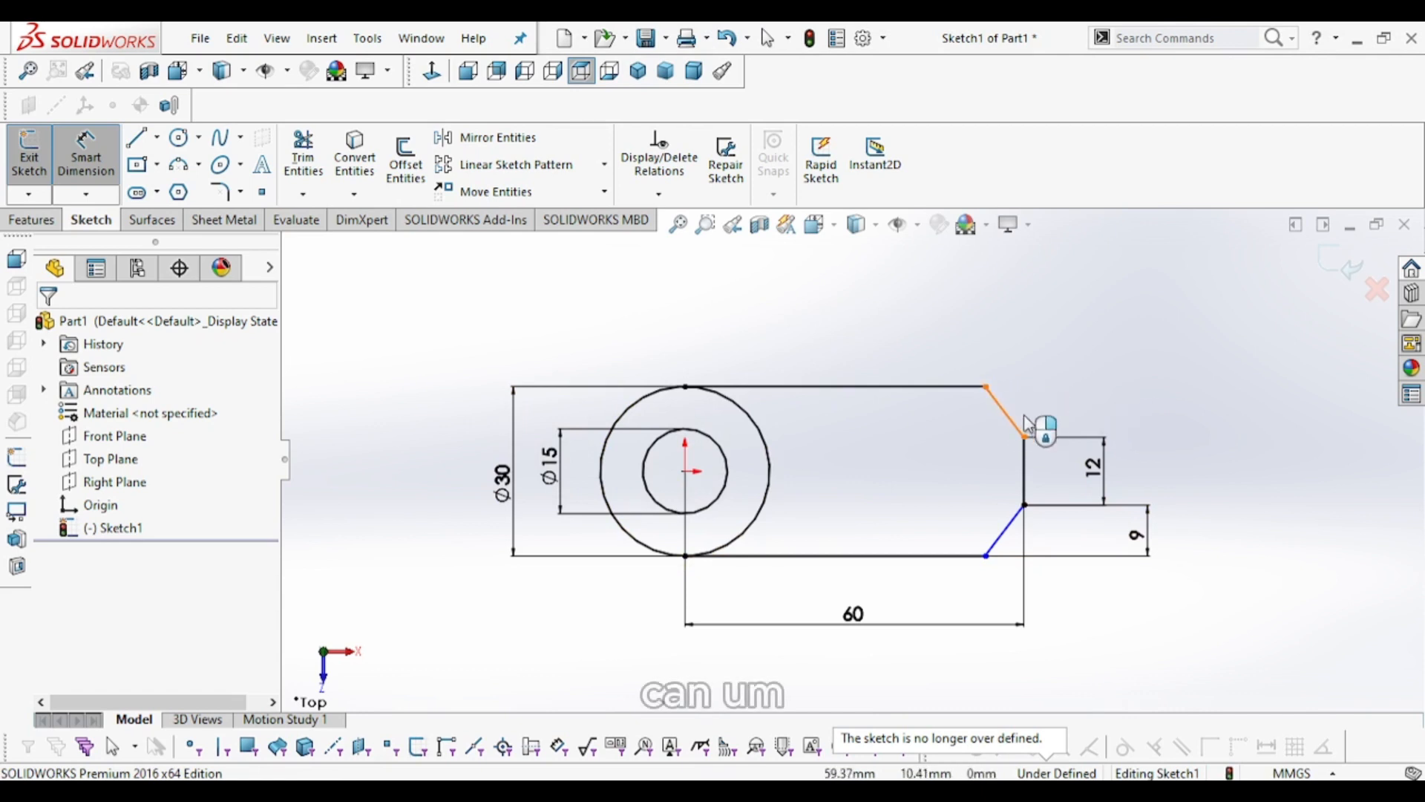
Check the reference drawing and sketch a vertical line across the outer circle from its topmost to its bottommost point.
key(alt+Tab)
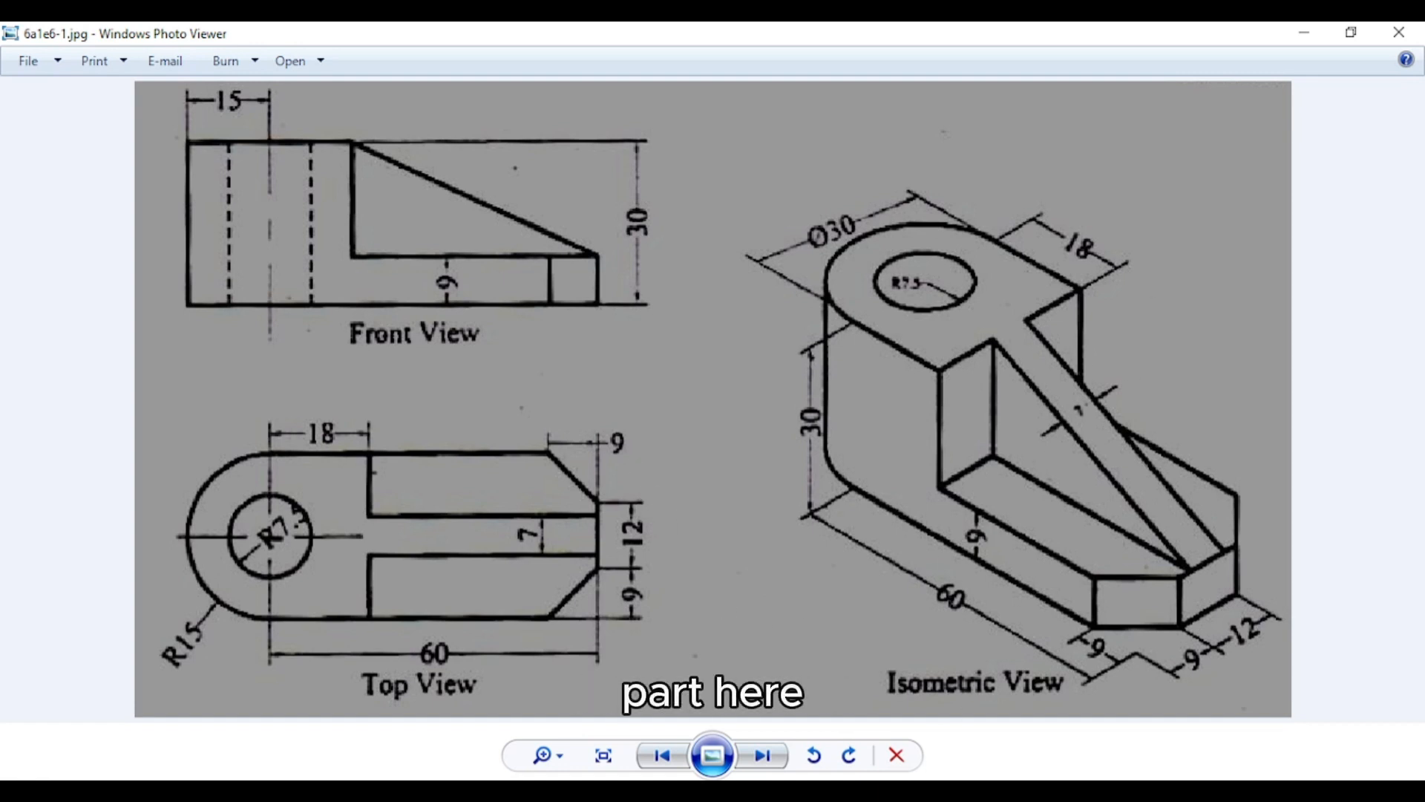
key(alt+Tab)
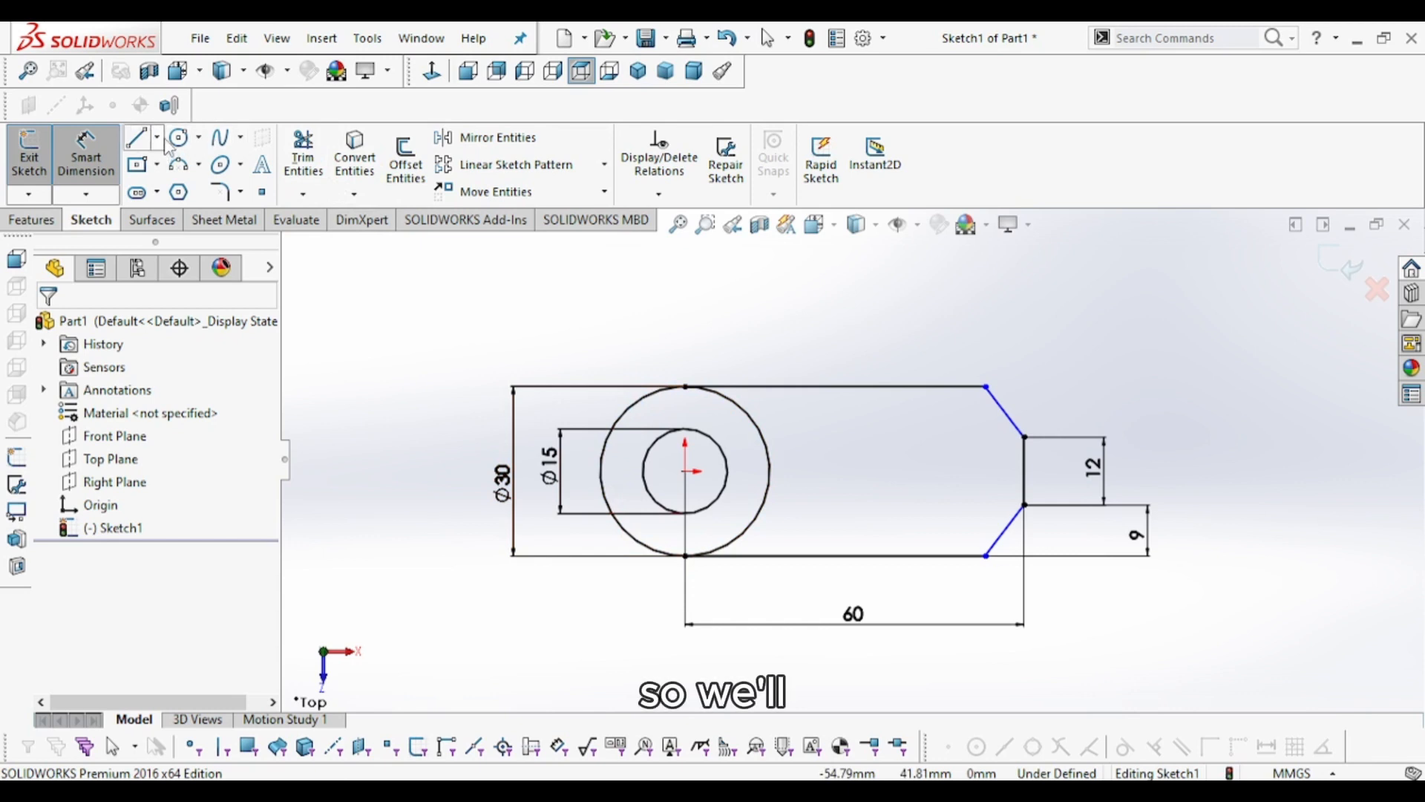
click(138, 138)
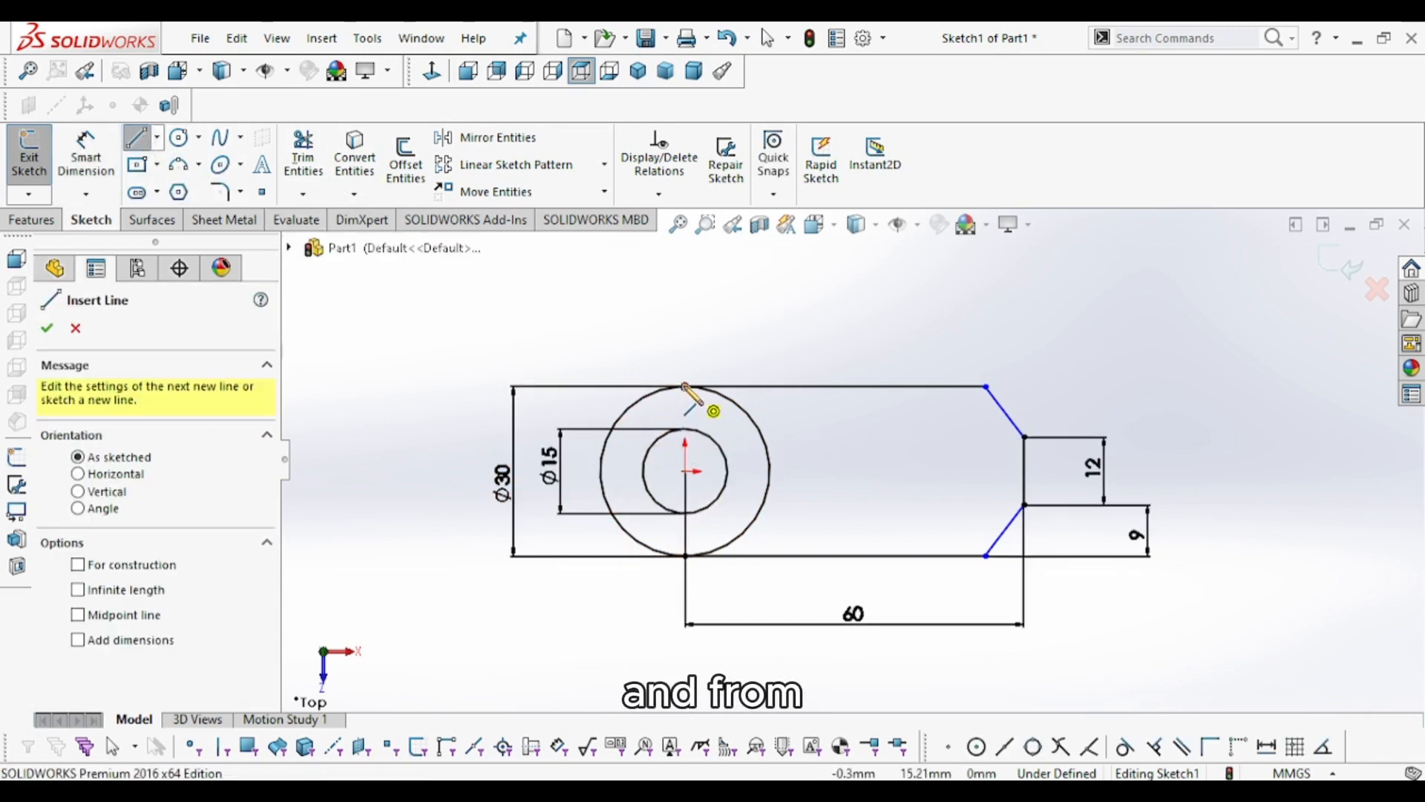
click(684, 386)
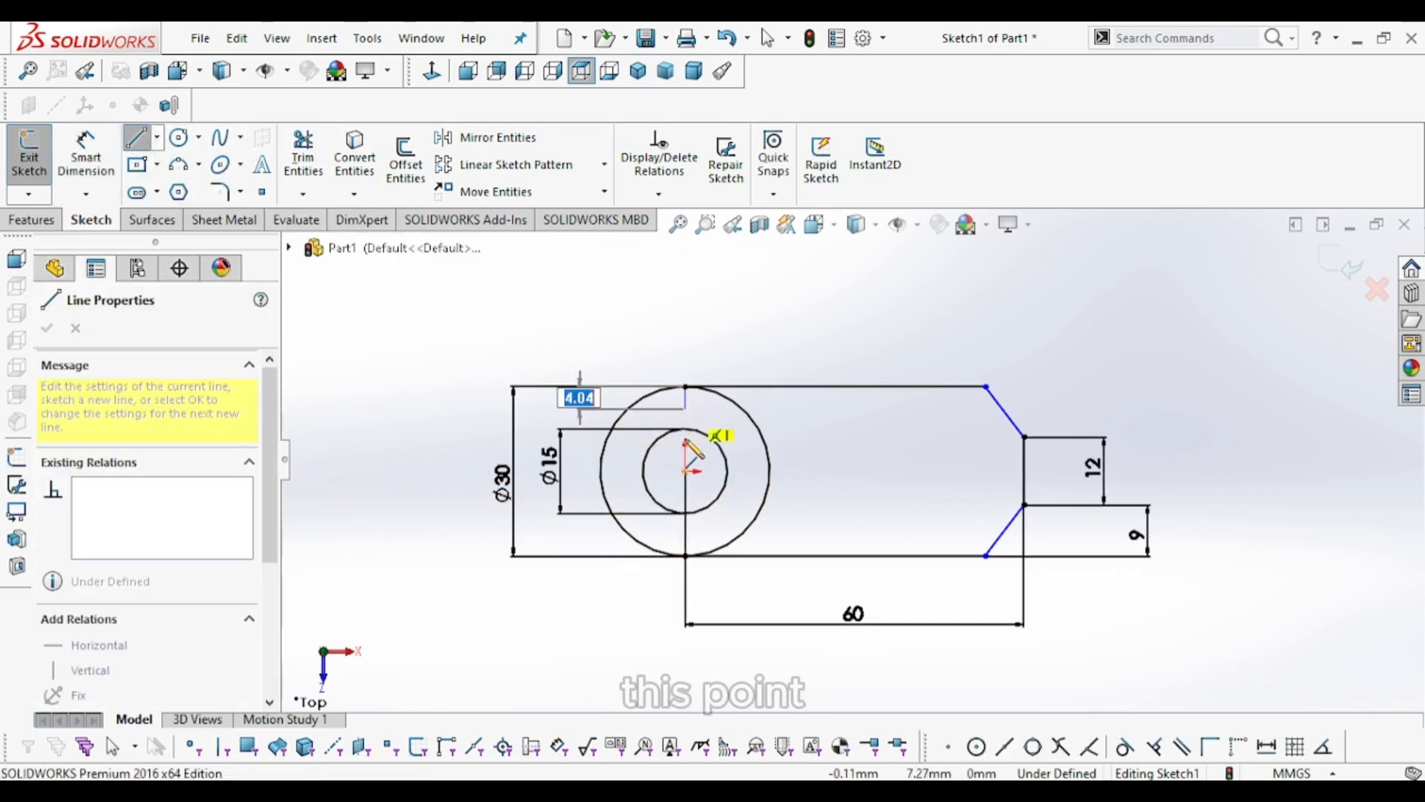
click(684, 555)
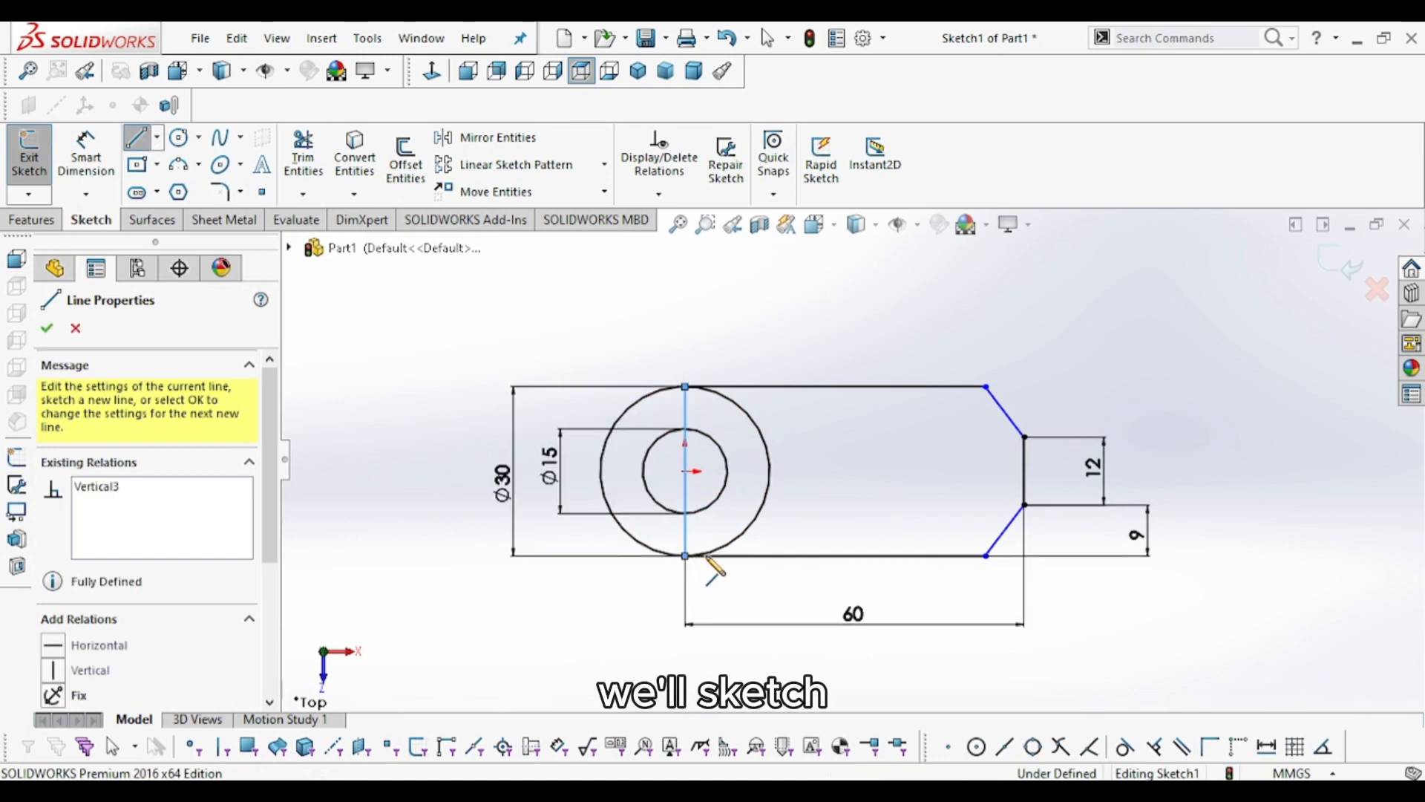
right_click(644, 304)
click(683, 315)
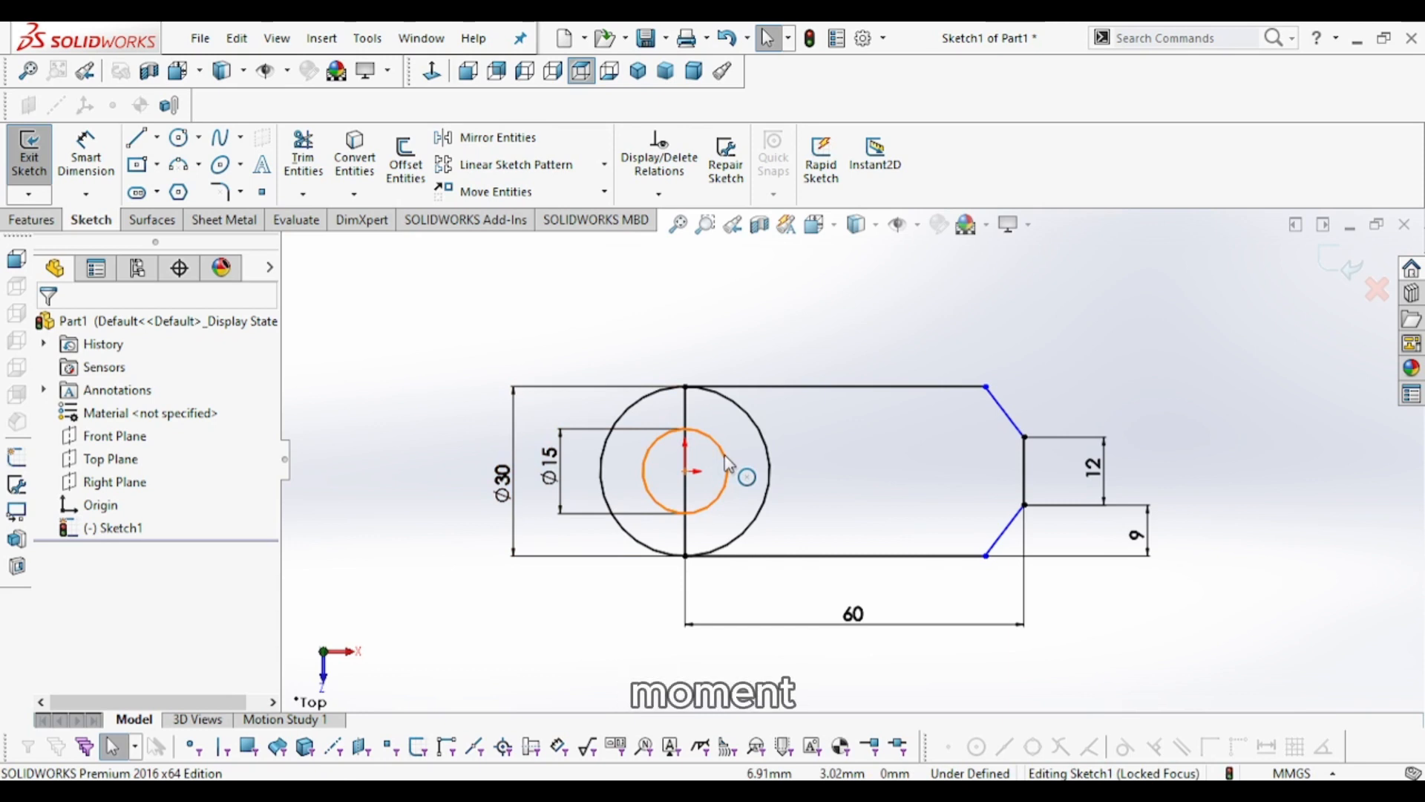
Trim away the half of the outer circle that lies inside the profile, keeping the rounded end arc.
click(307, 168)
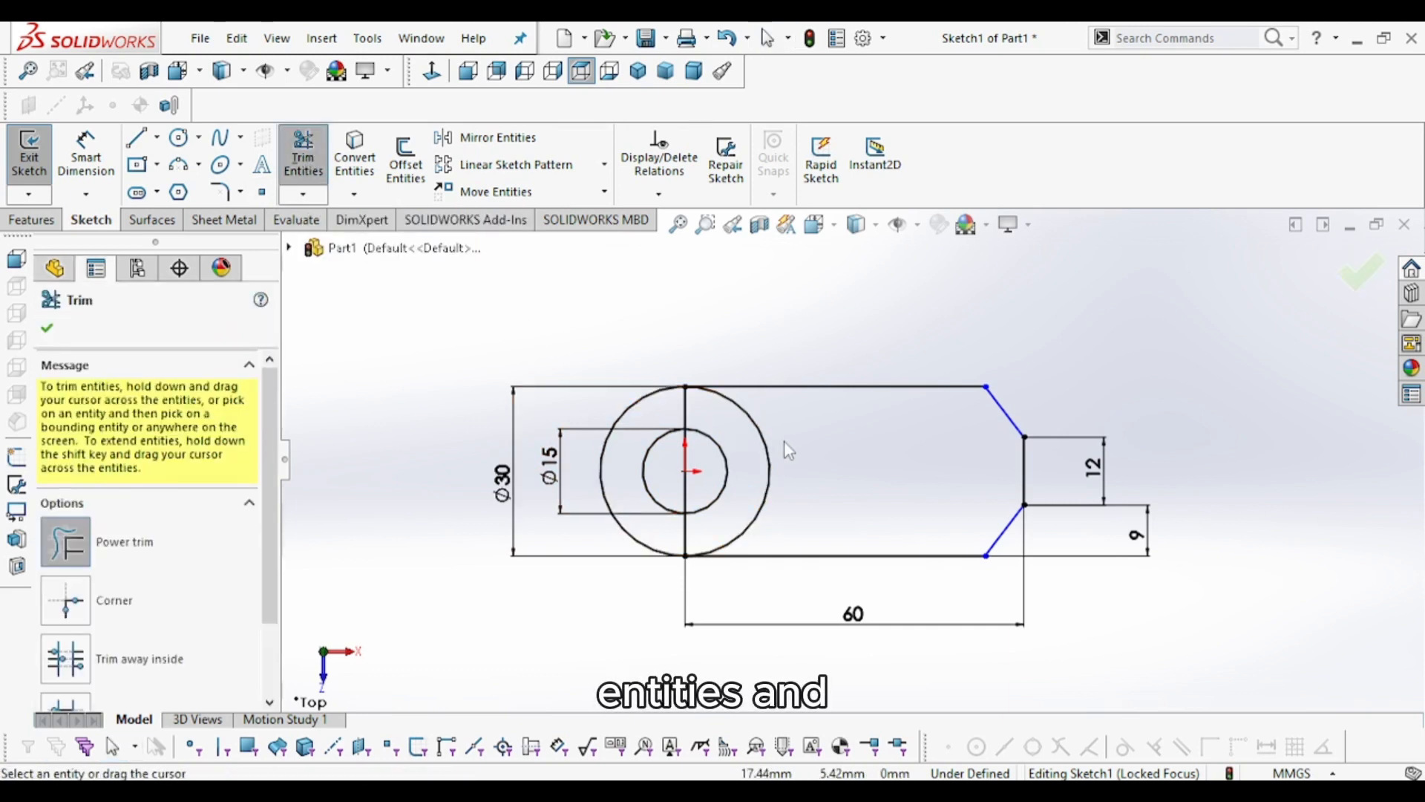
drag(787, 449, 754, 446)
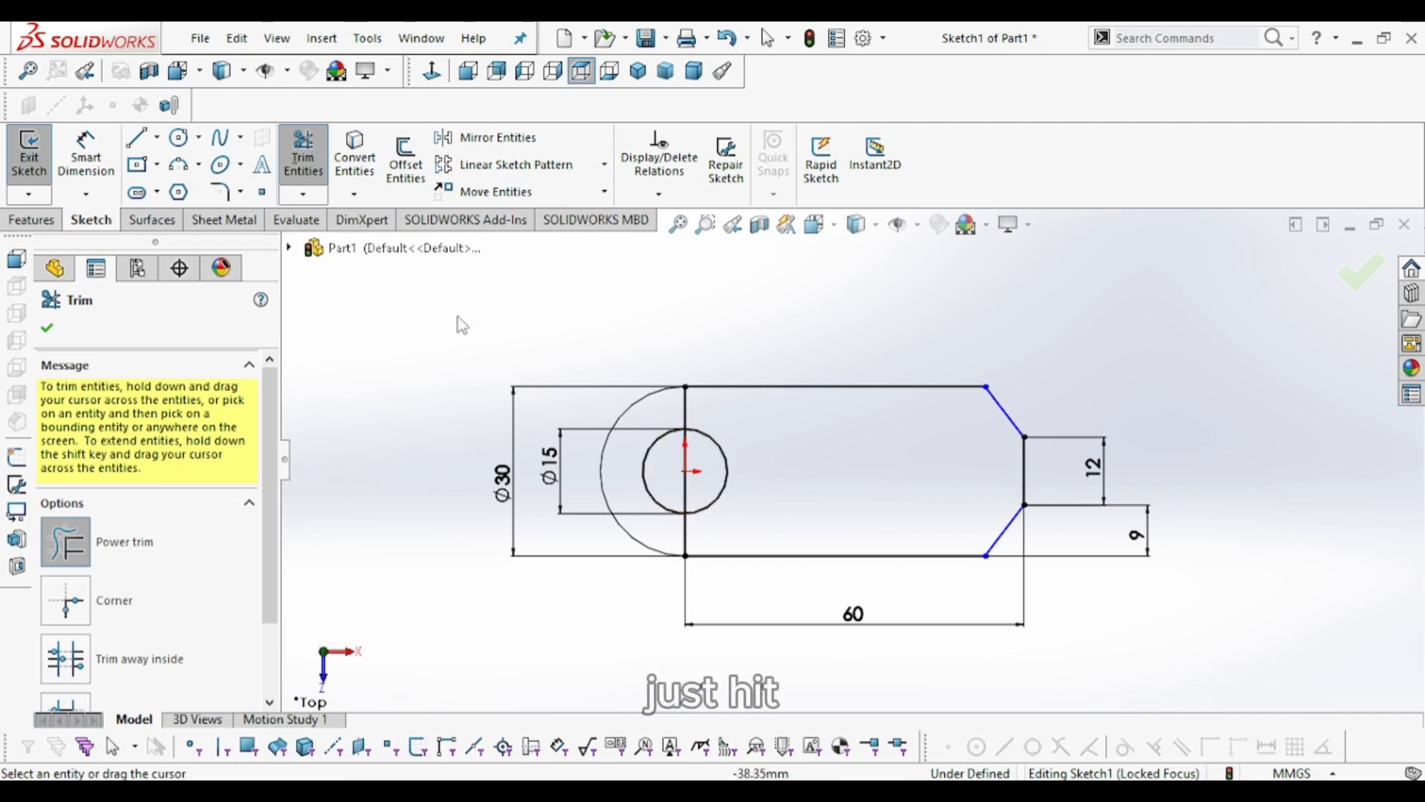
key(Escape)
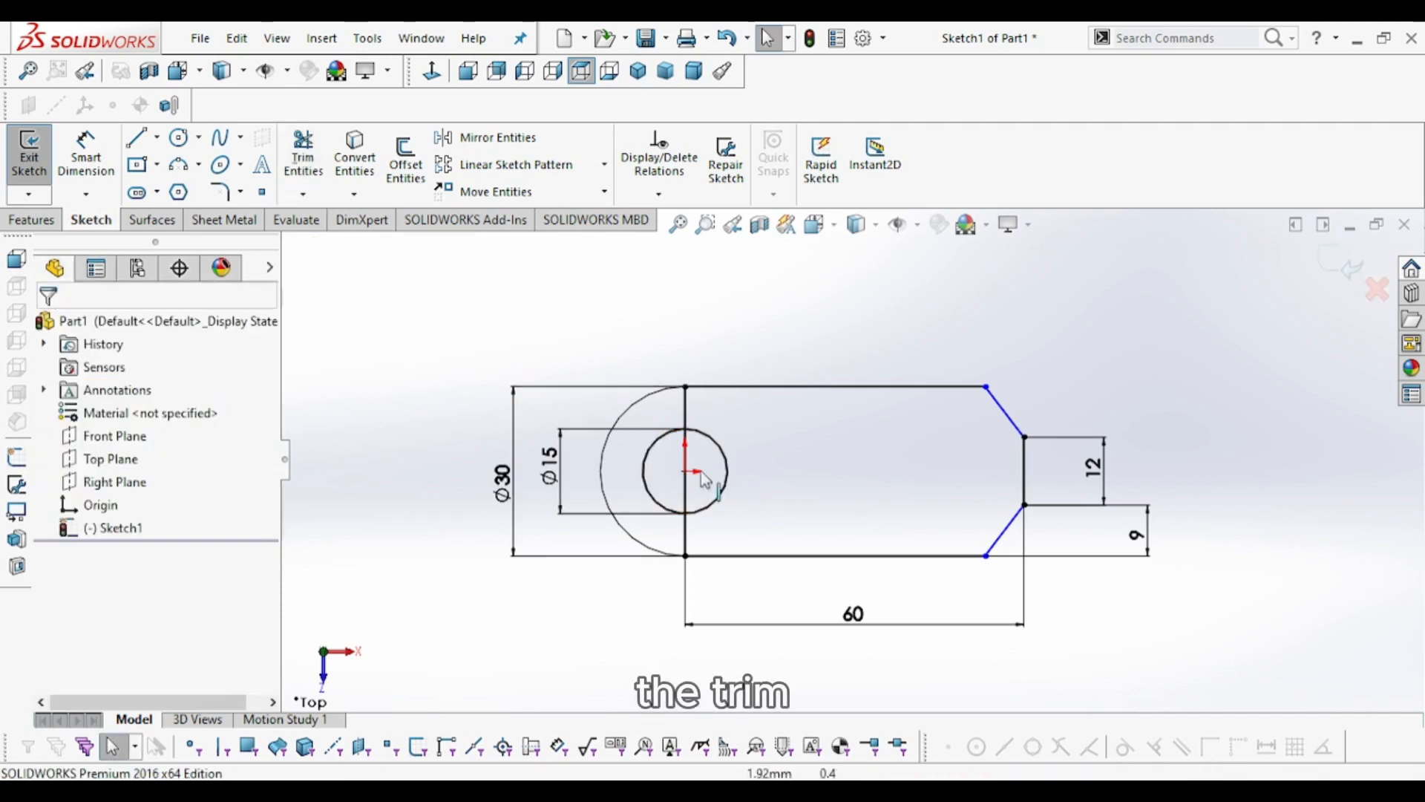
Delete the inner circle and the vertical line through the origin, checking the base thickness in the reference drawing.
click(727, 463)
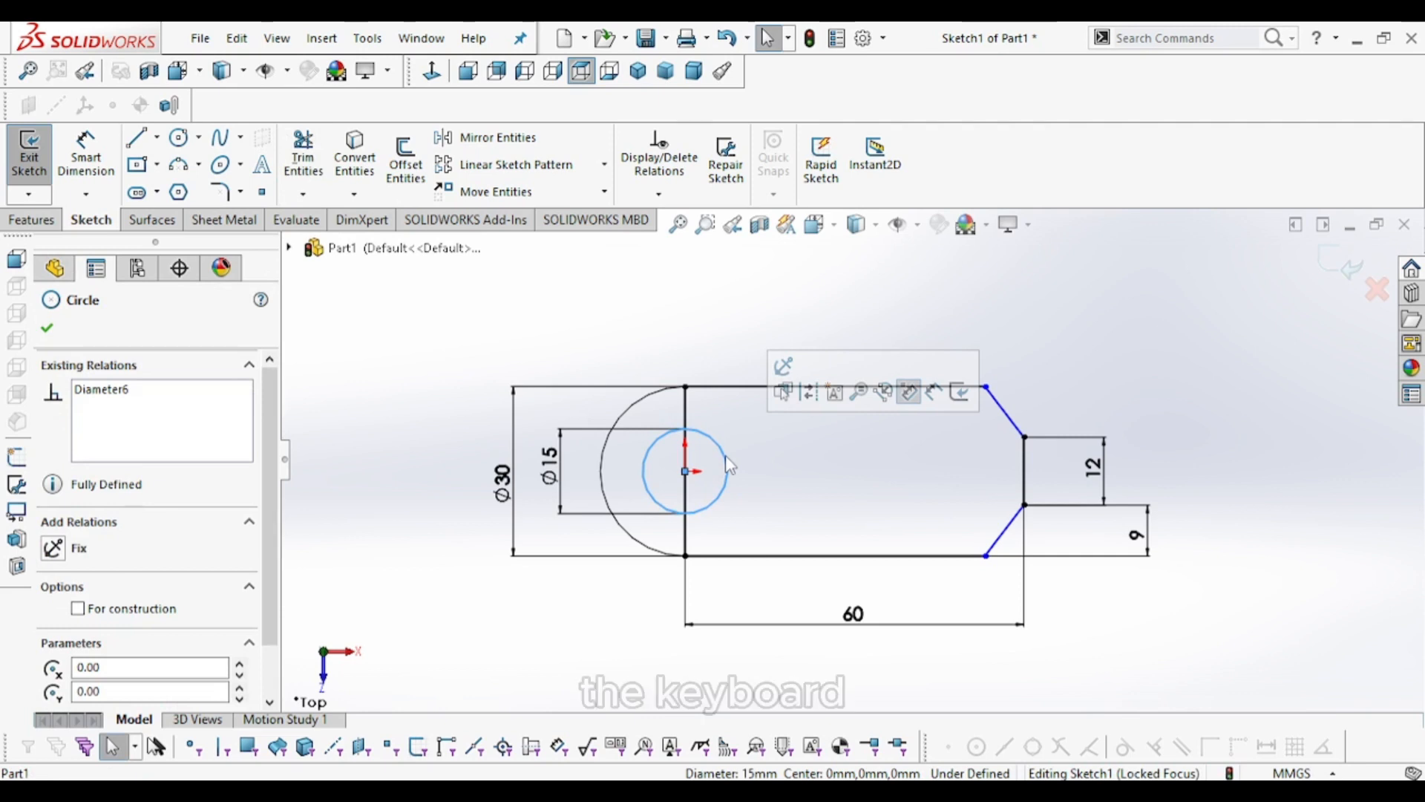
key(Delete)
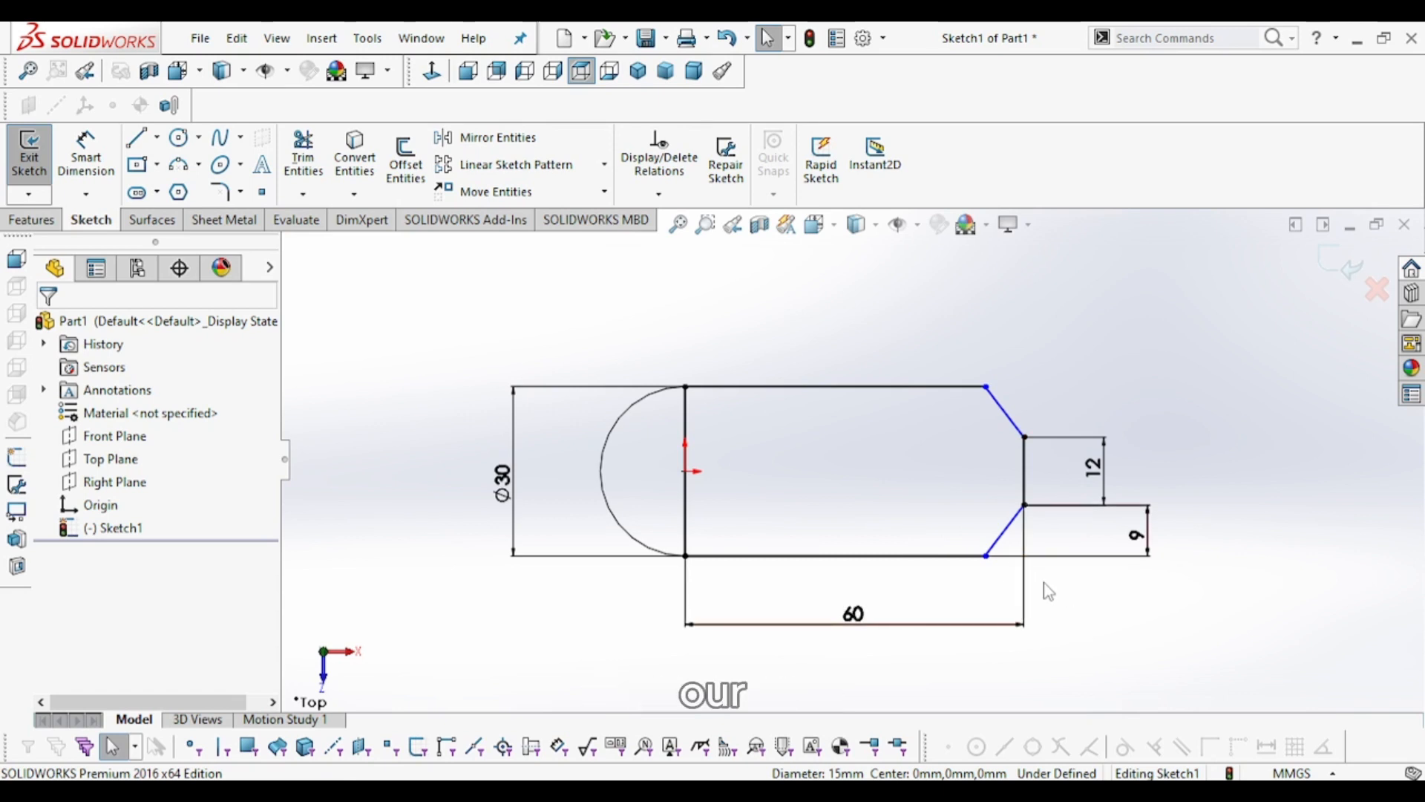
key(alt+Tab)
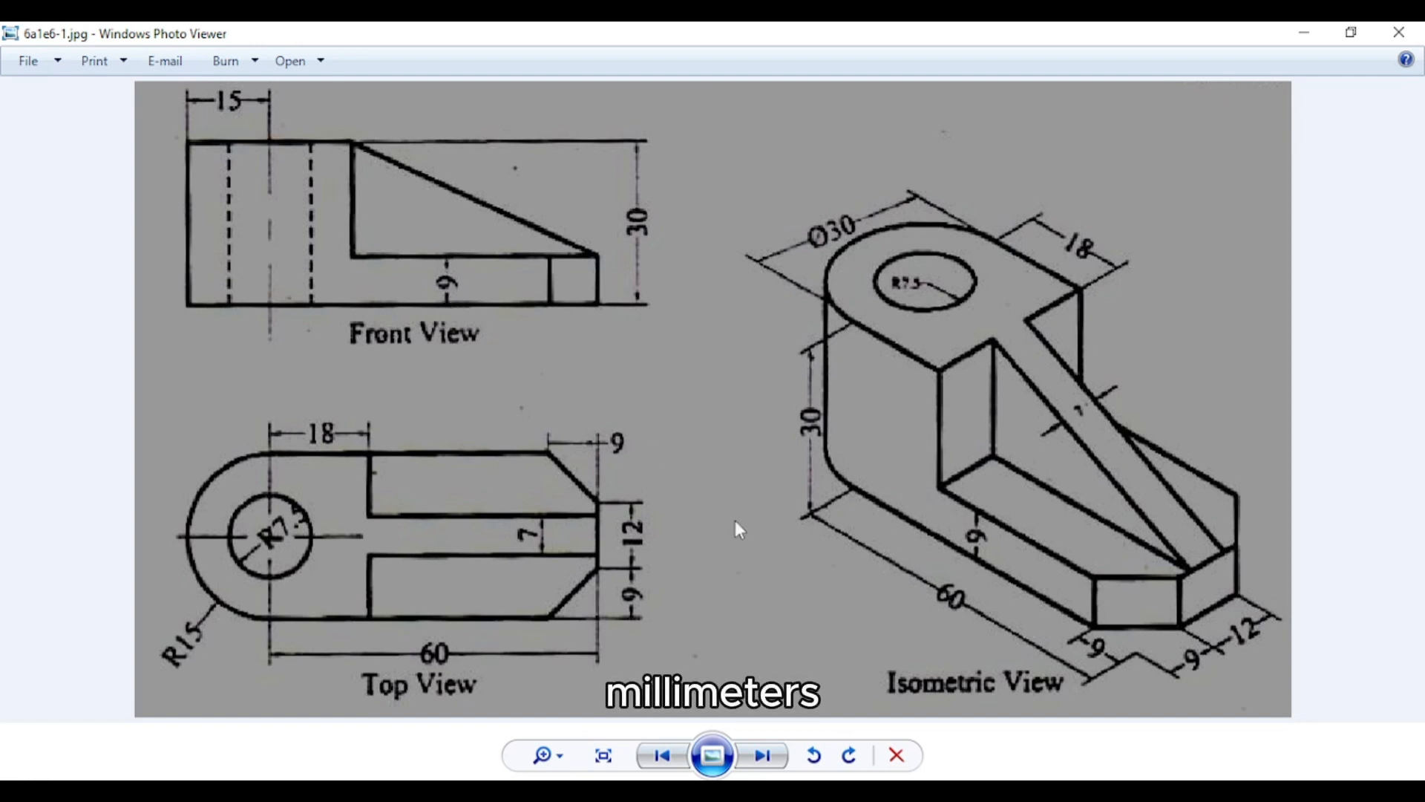
key(alt+Tab)
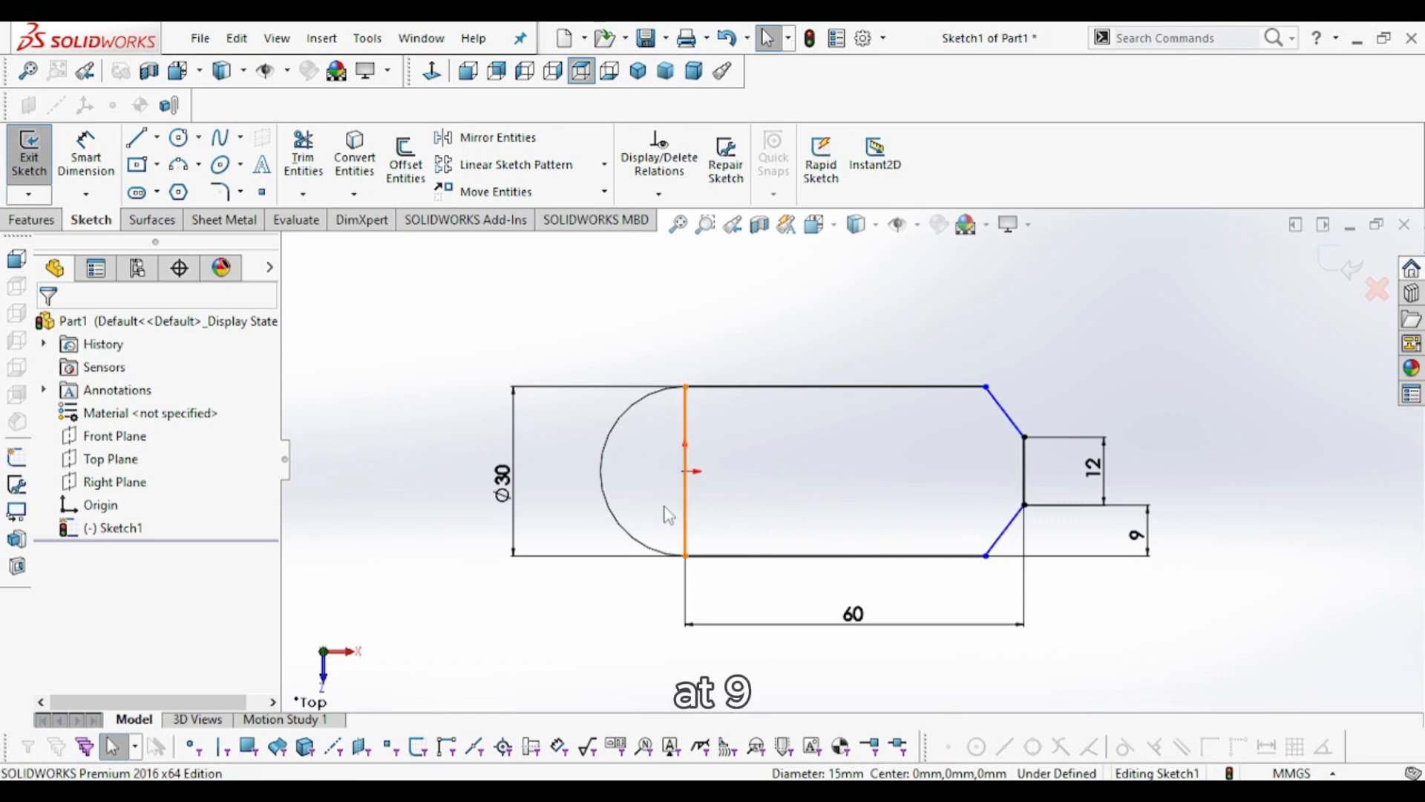
click(686, 419)
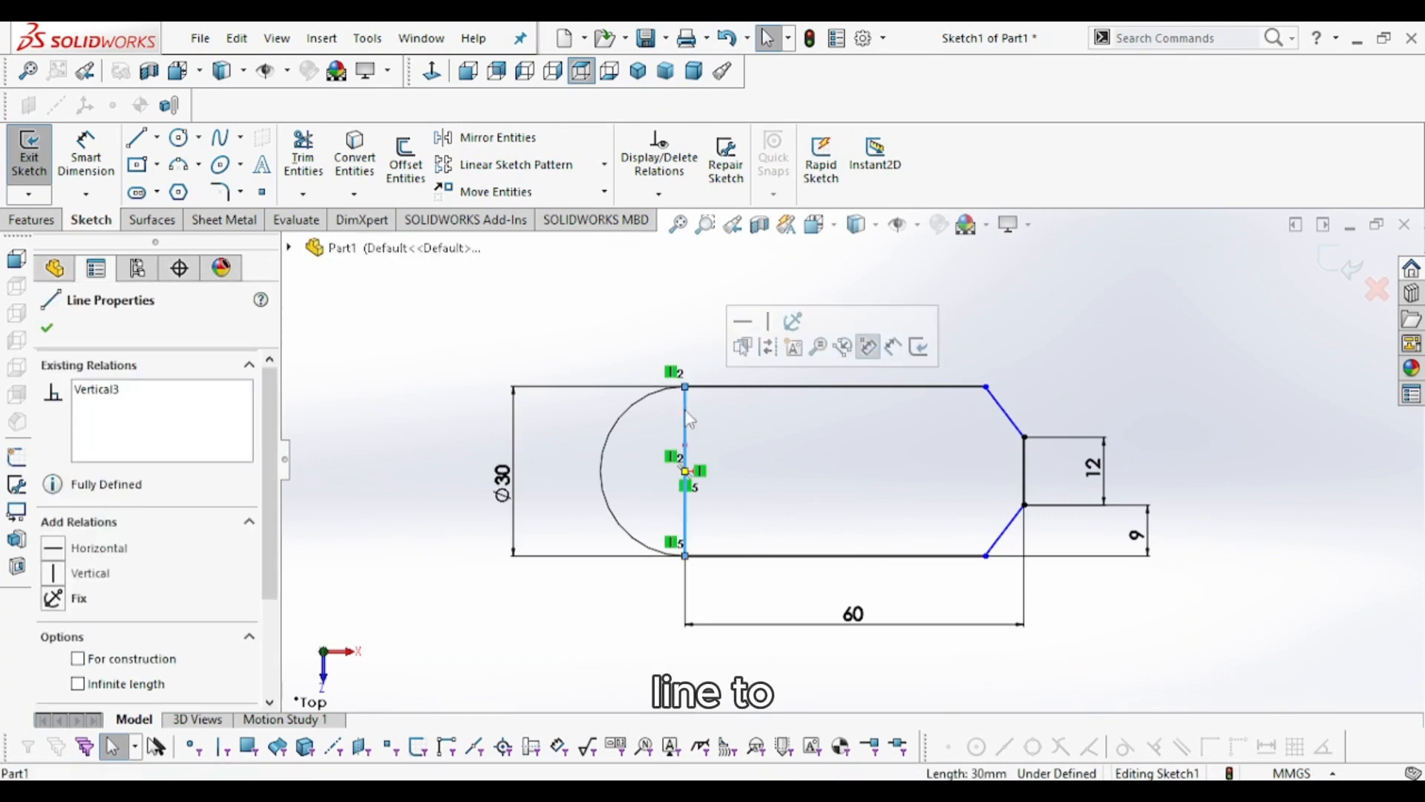
key(Delete)
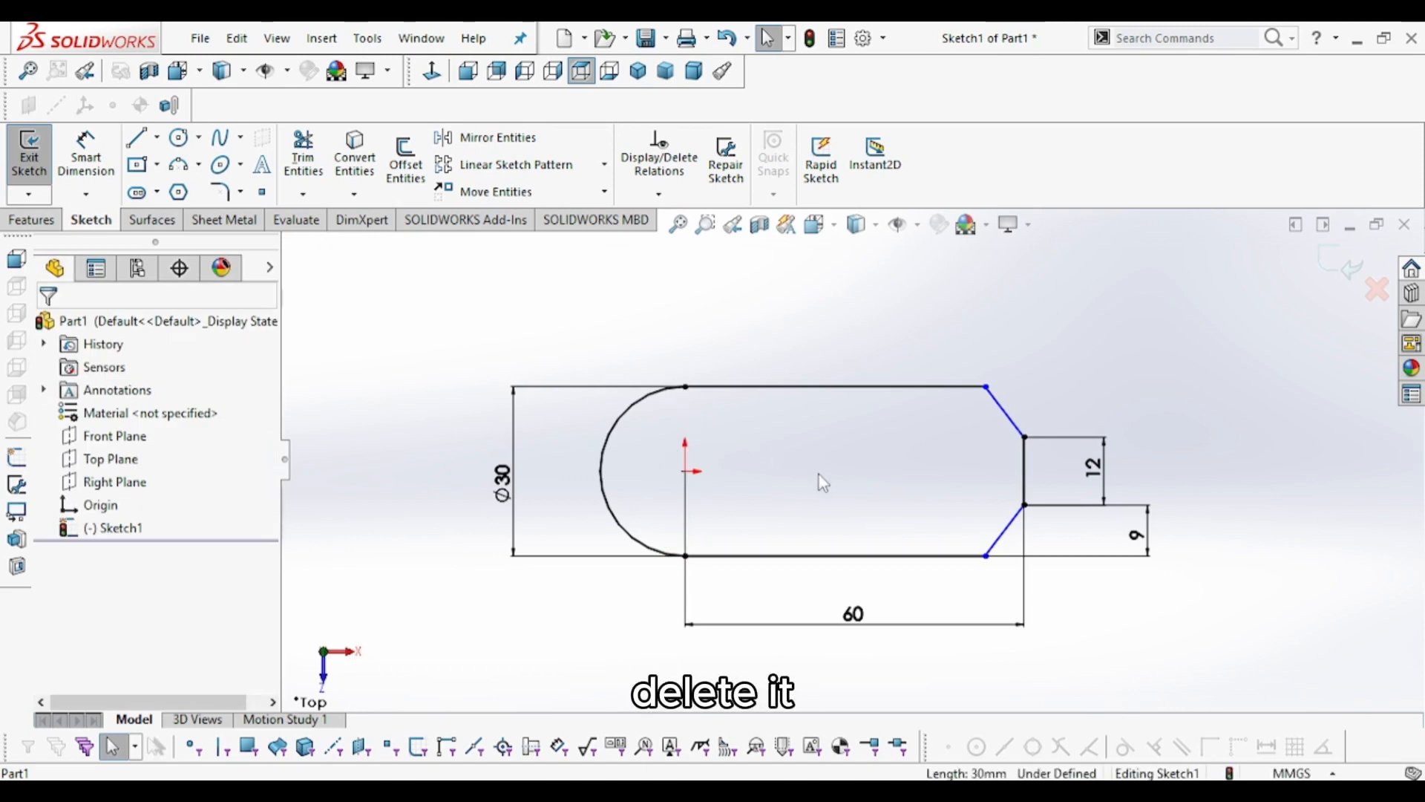
Extrude the closed profile upward as a blind boss 9 mm deep and check the upper portion in the reference drawing.
click(31, 220)
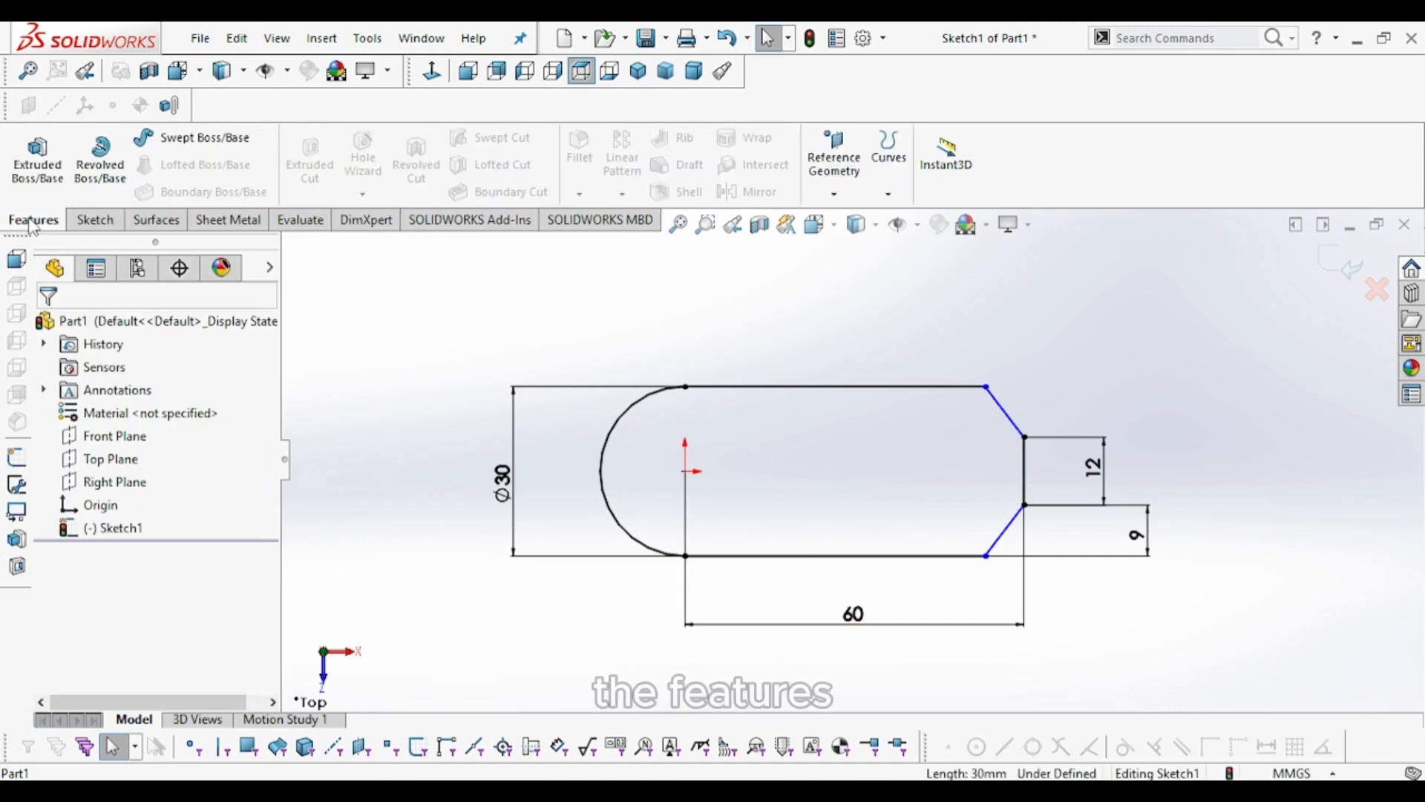
click(41, 179)
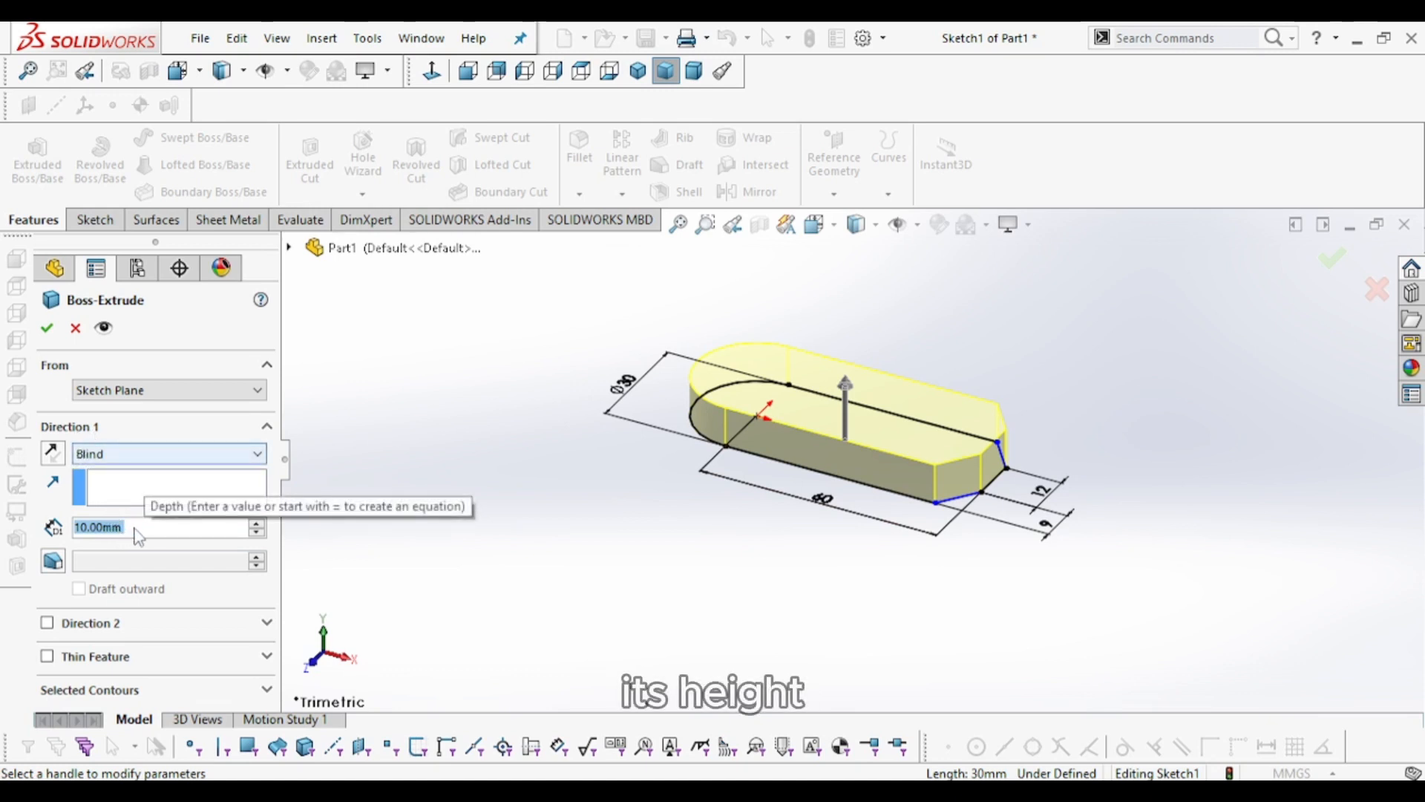
text(9)
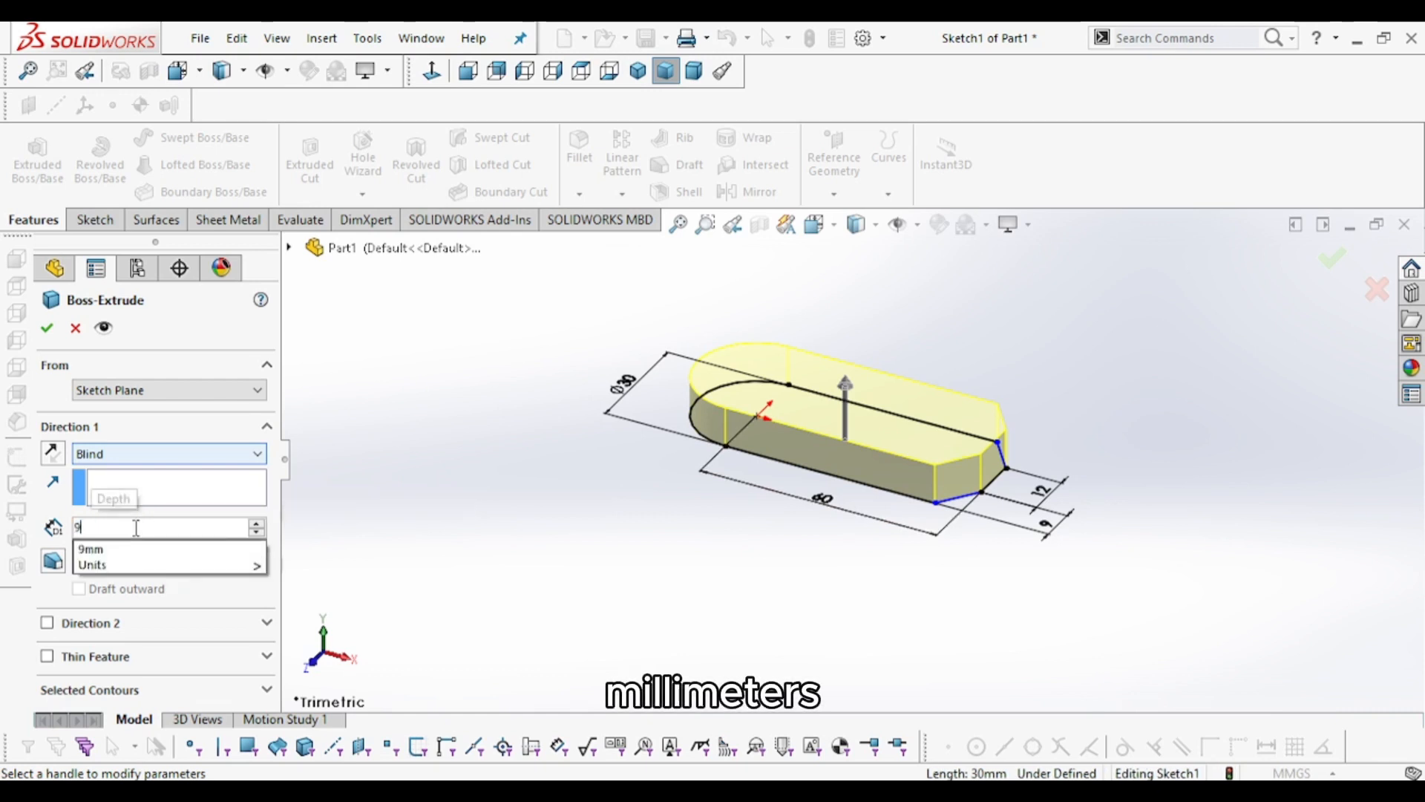
key(Return)
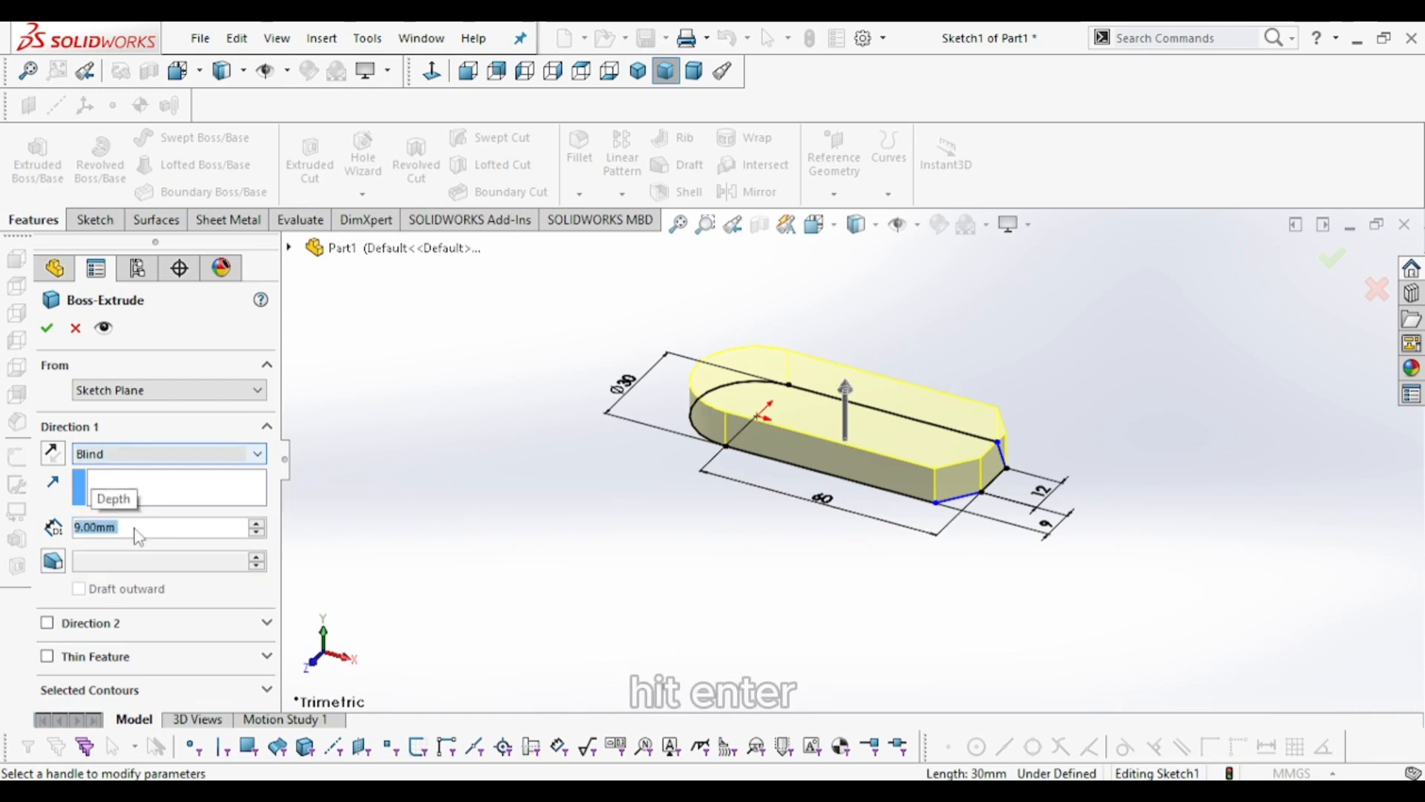
click(47, 328)
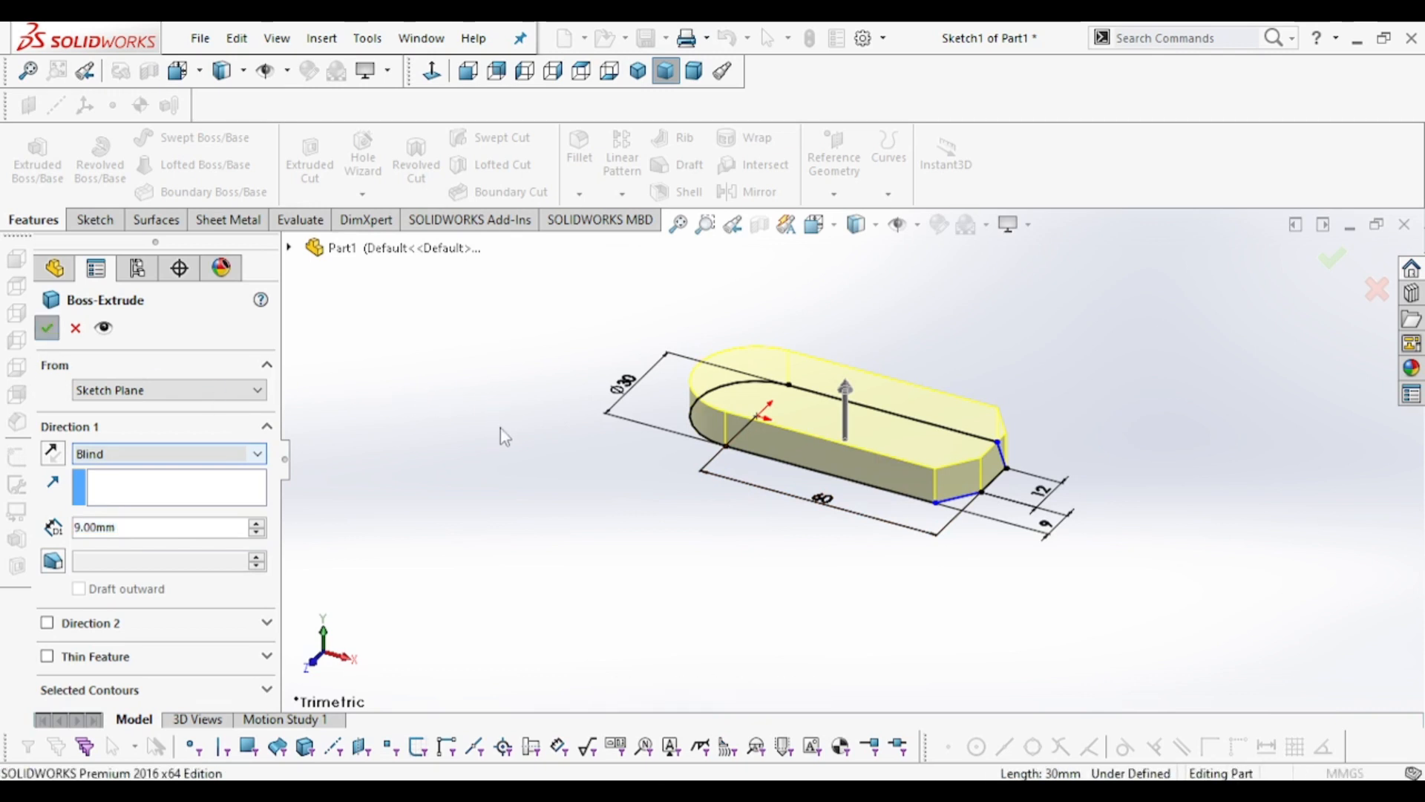
scroll(887, 423, down, 3)
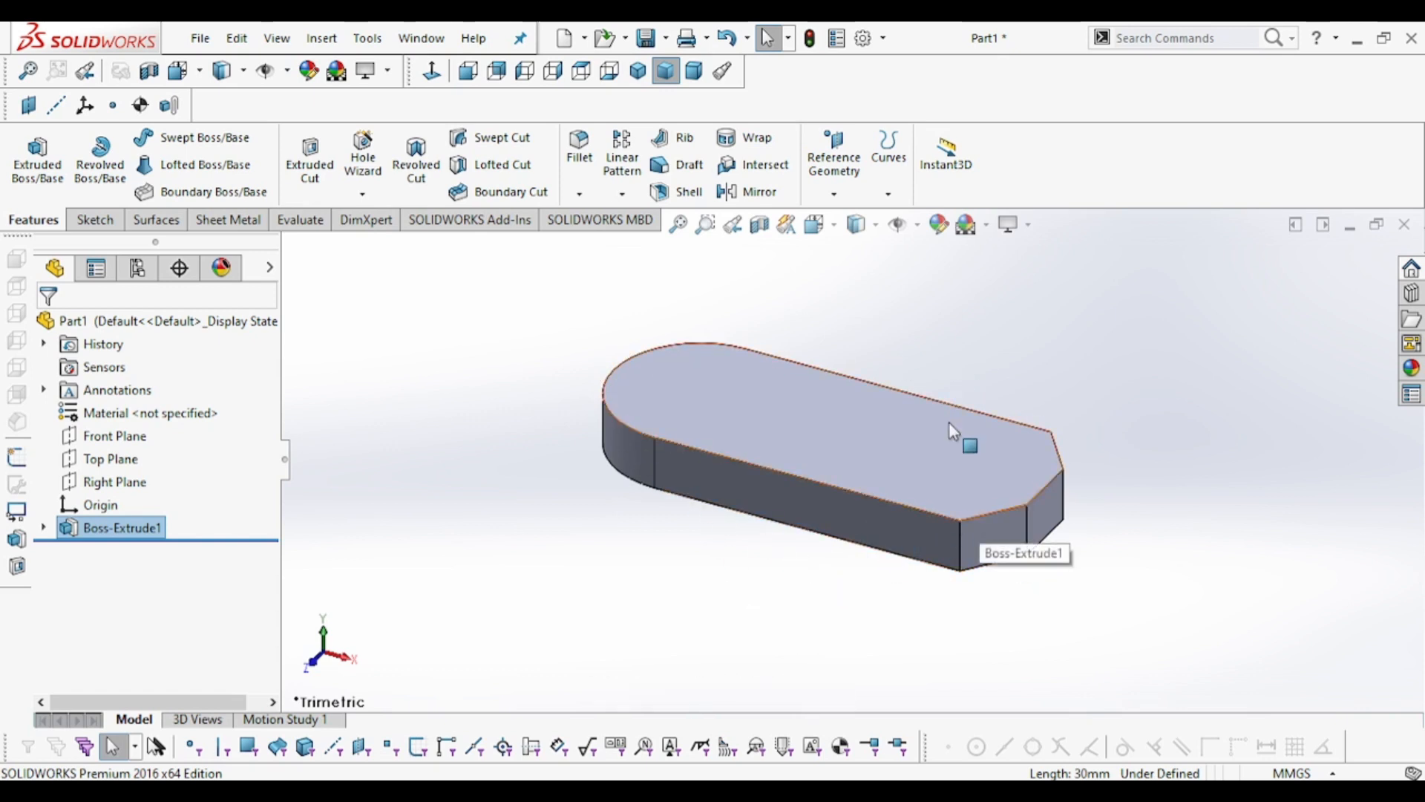
key(alt+Tab)
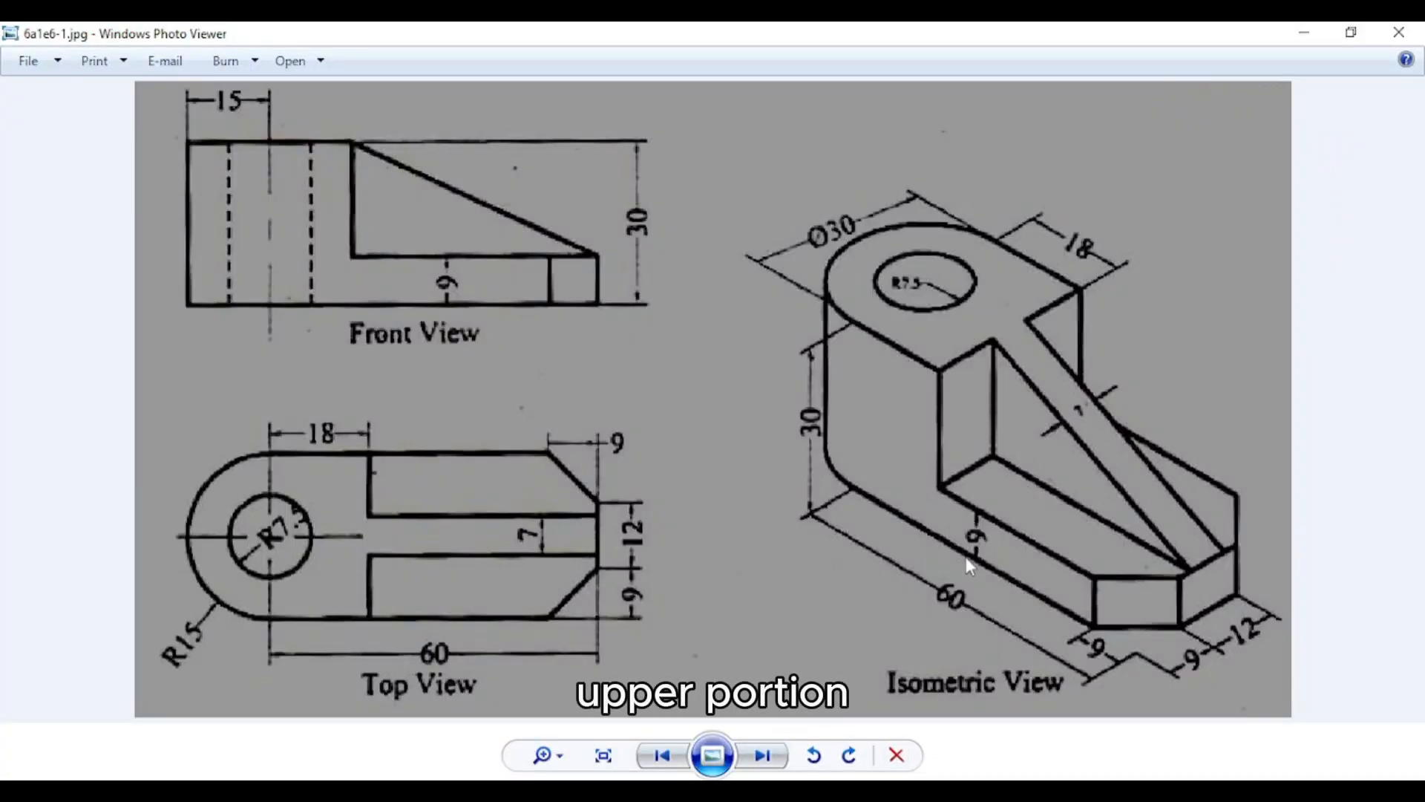
key(alt+Tab)
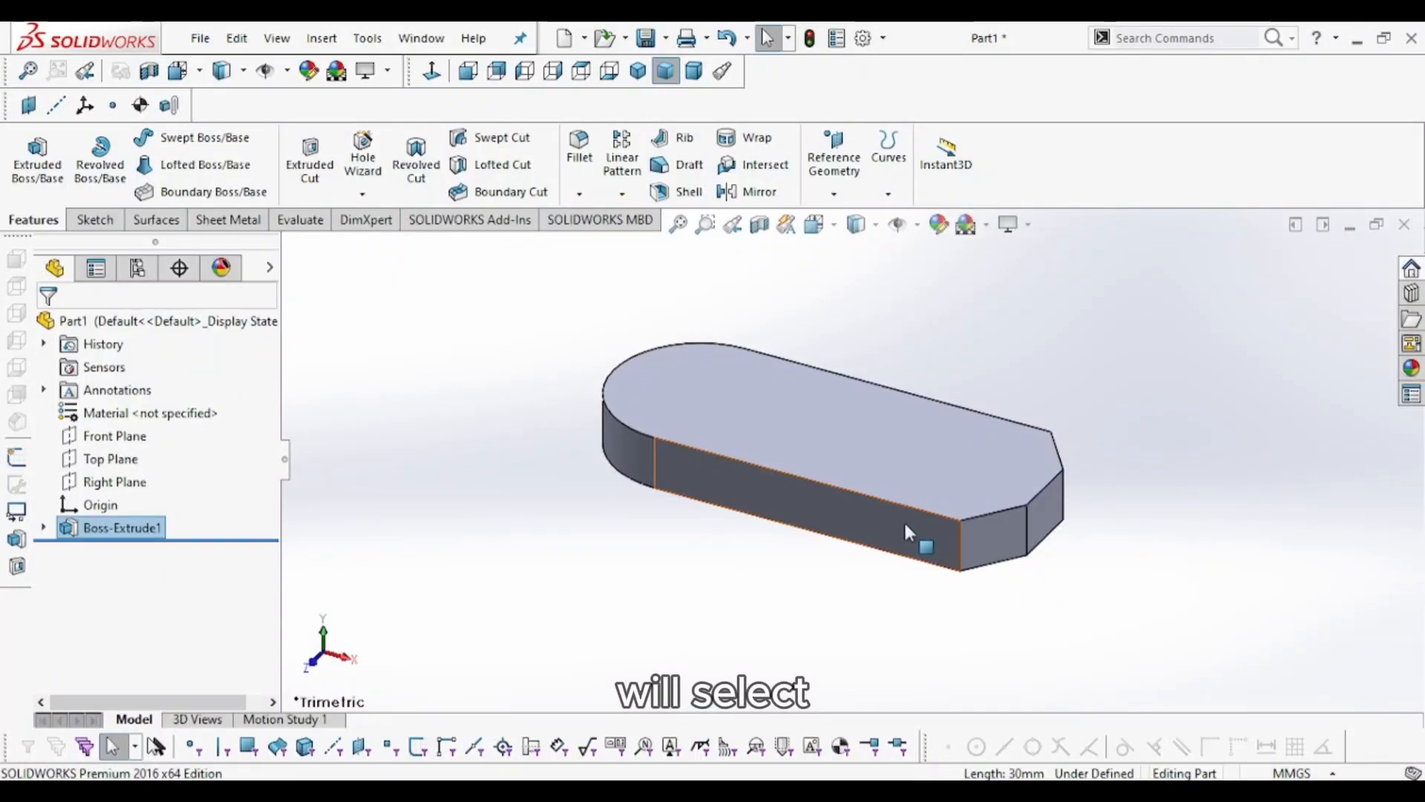
Start a sketch on the base's top face and draw a circle about 15 mm in diameter centred on the origin.
click(840, 436)
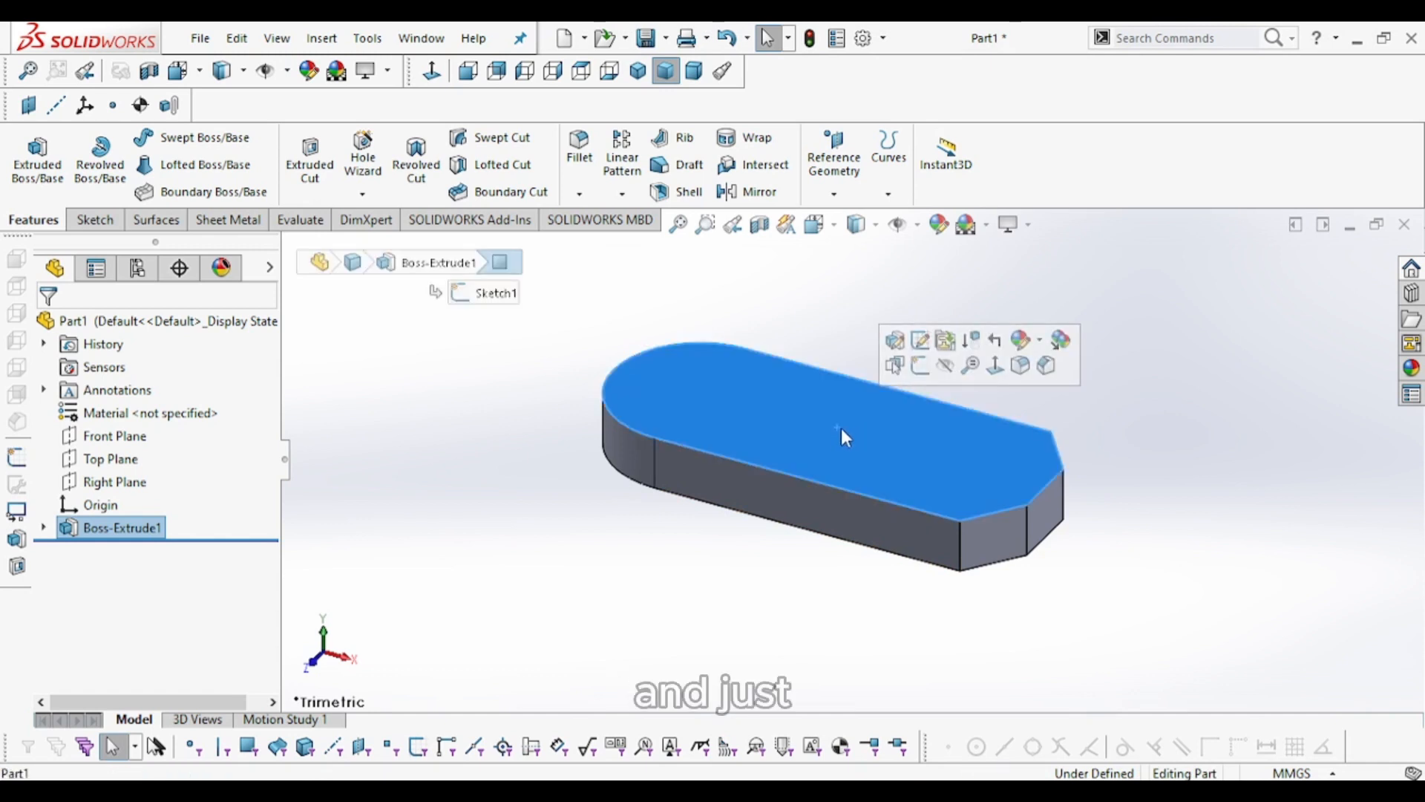
click(920, 367)
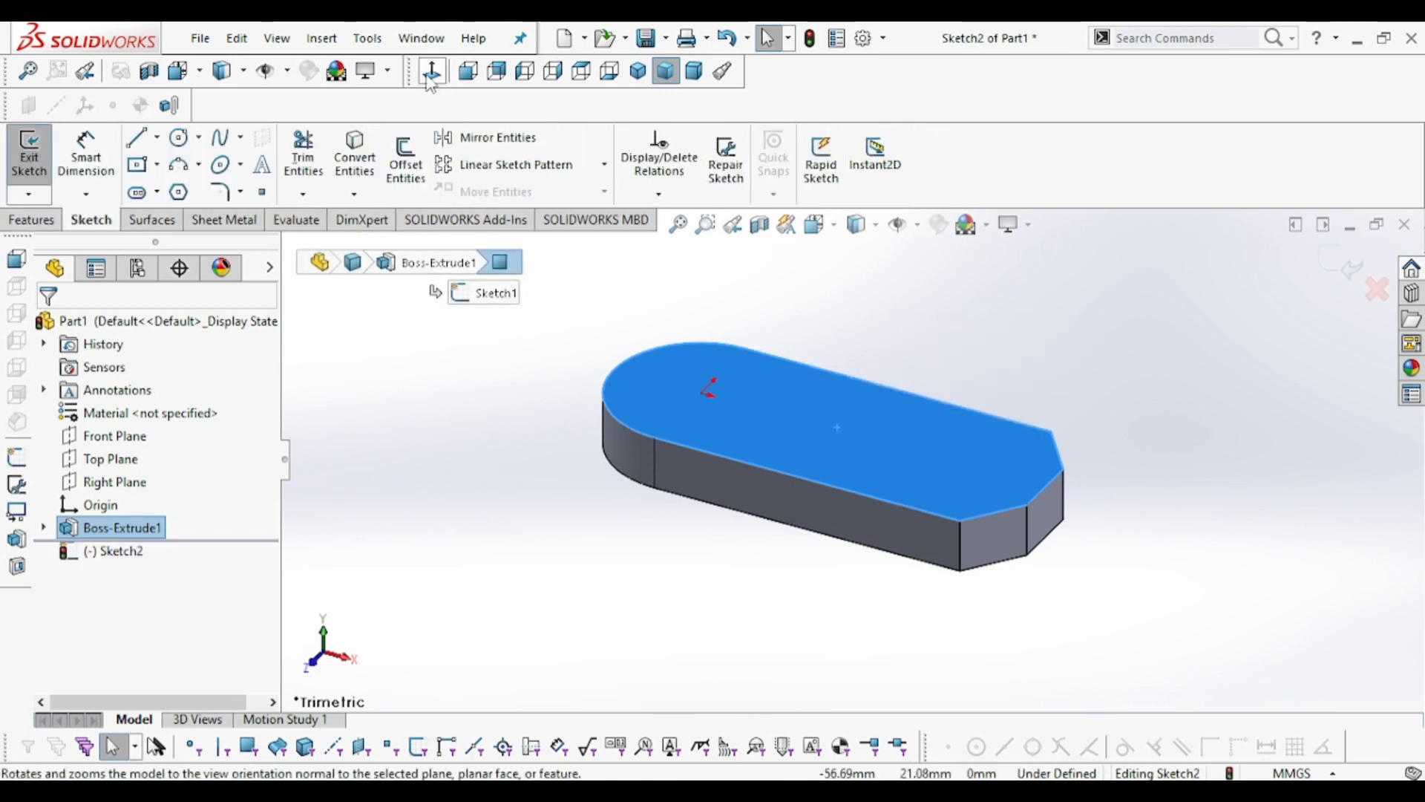
click(432, 71)
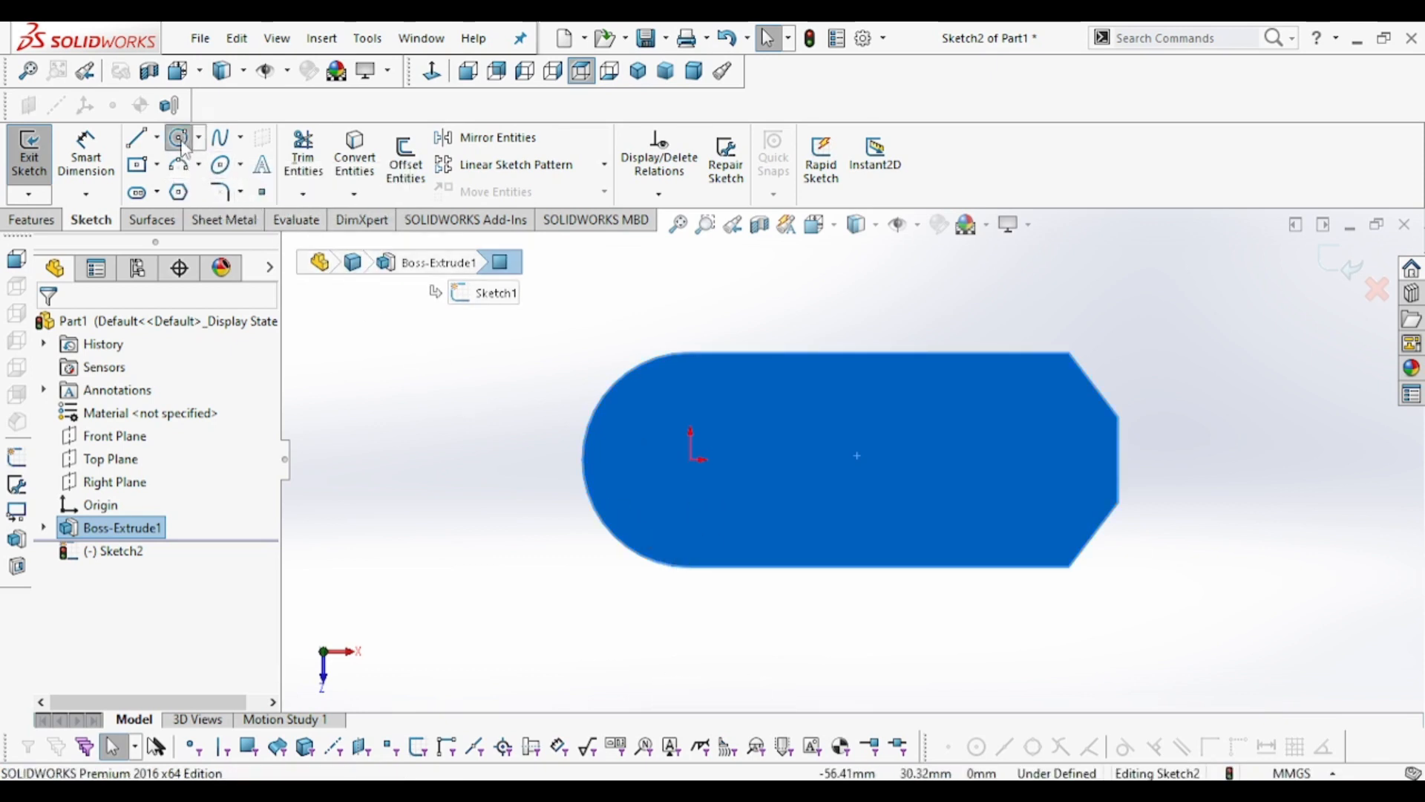
click(179, 139)
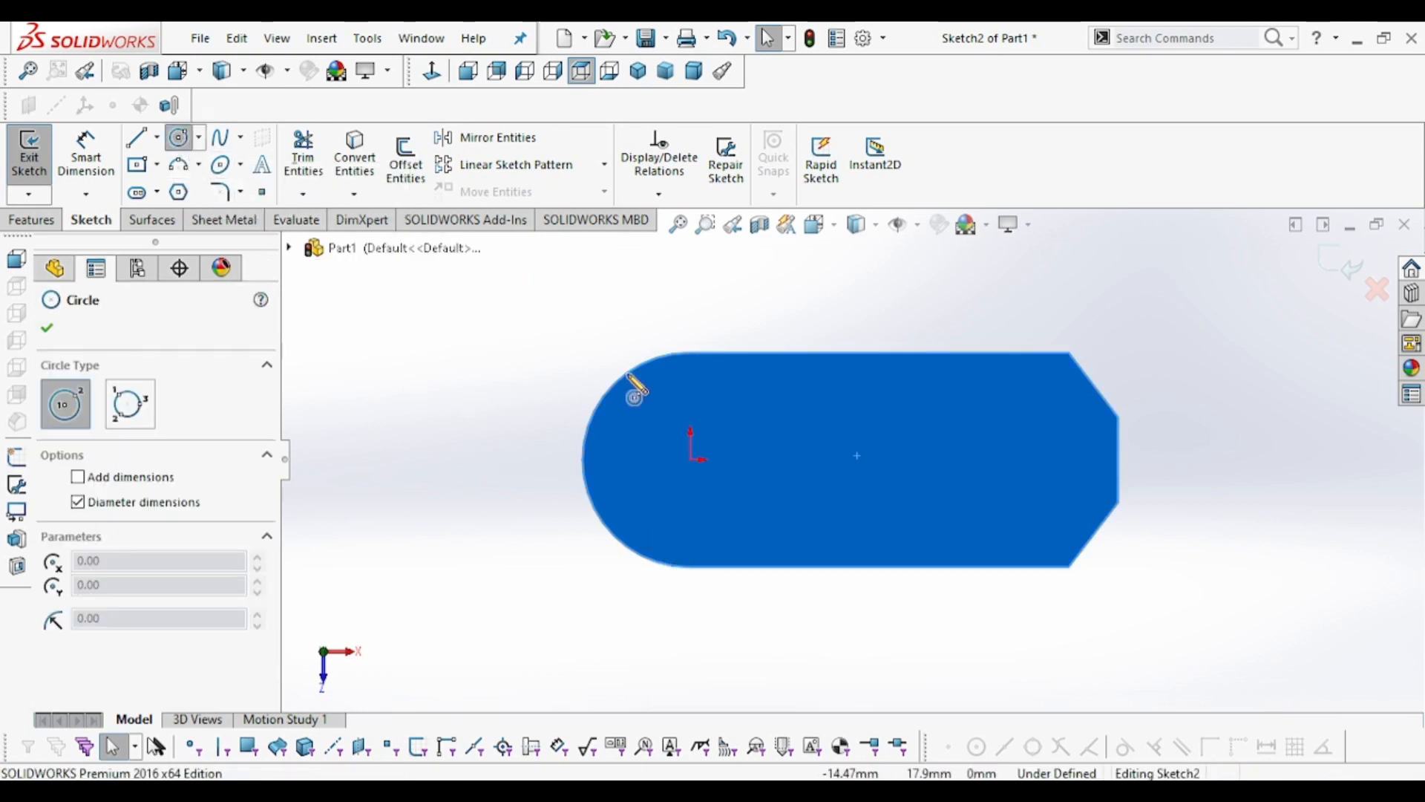
click(691, 460)
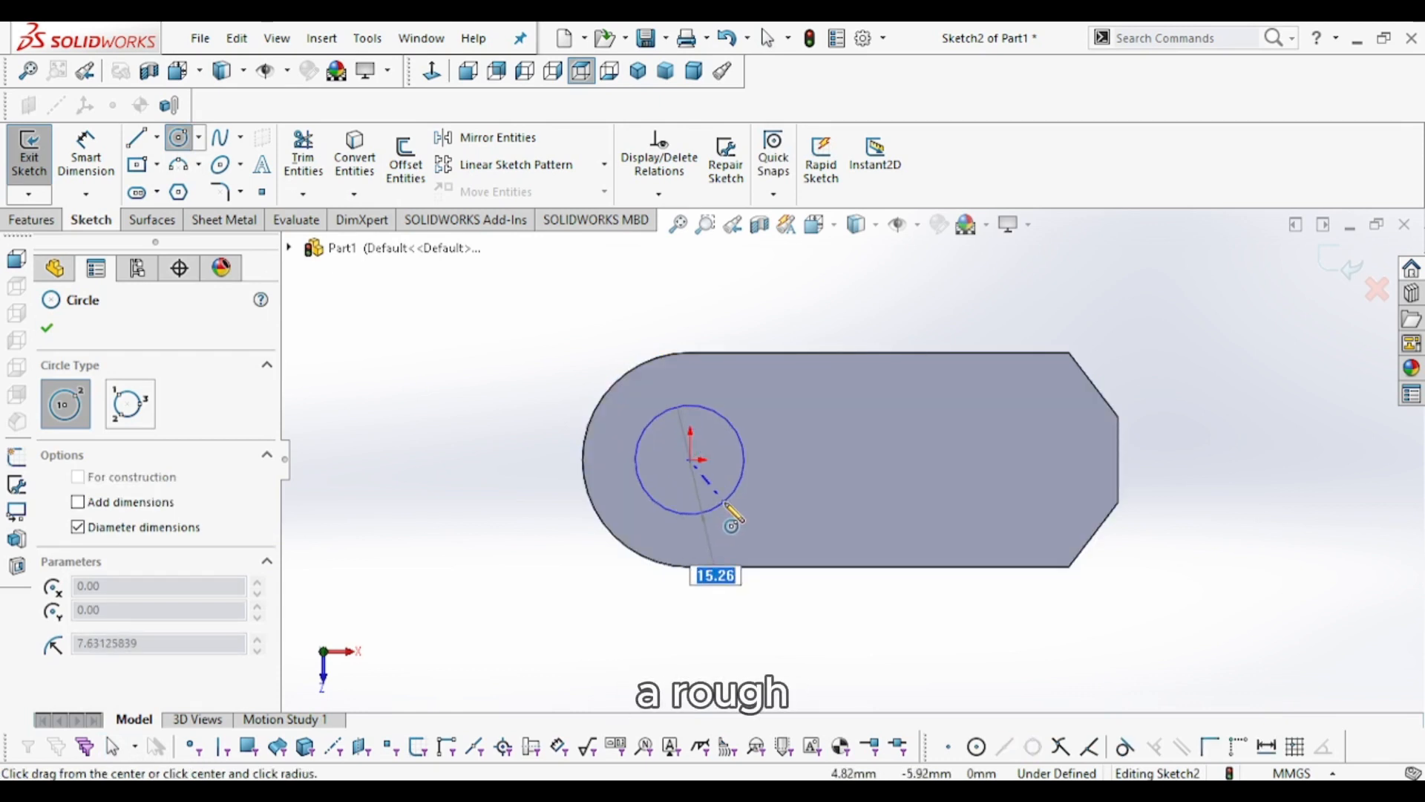
click(727, 508)
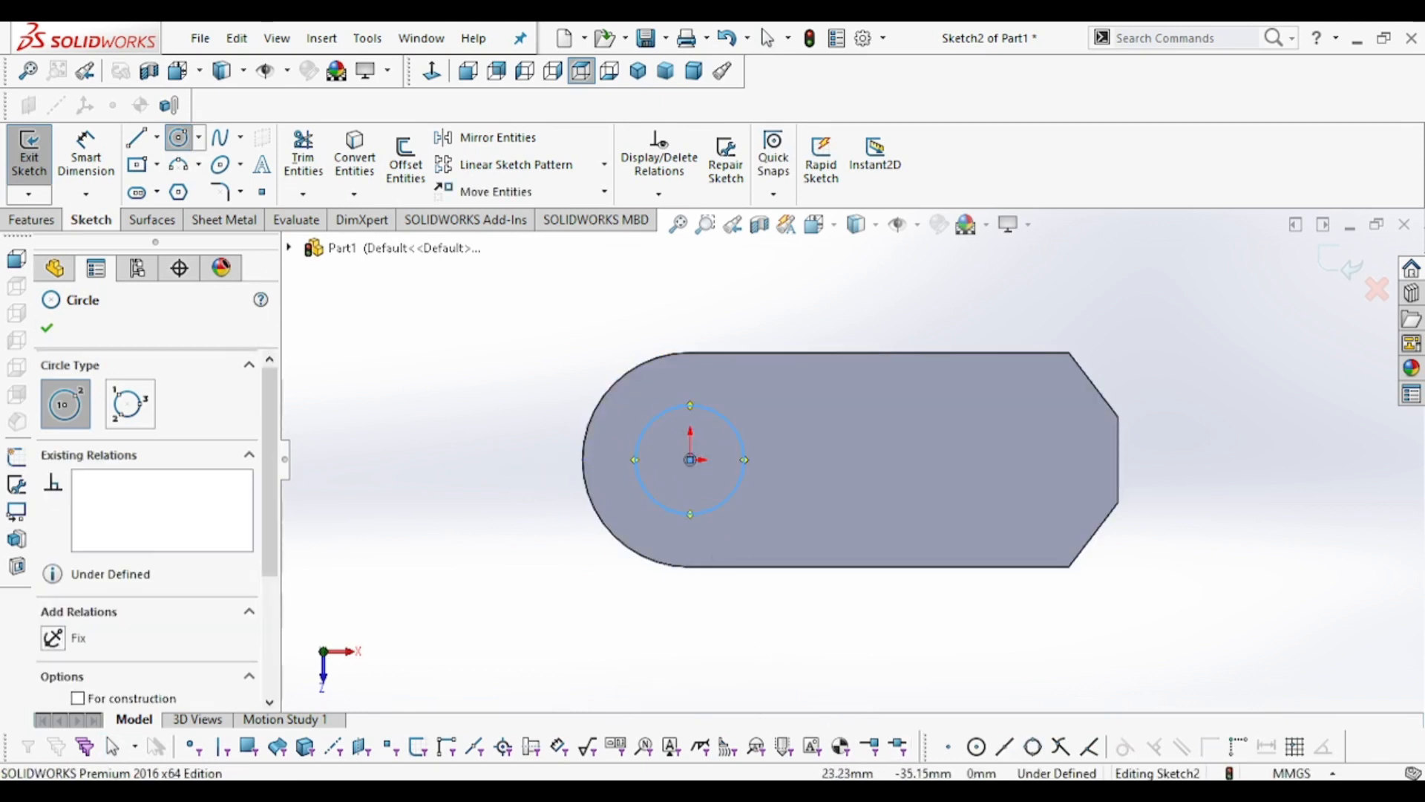
Check the reference drawing and sketch a horizontal centerline about 21 mm long from the origin toward the chamfered end.
key(alt+Tab)
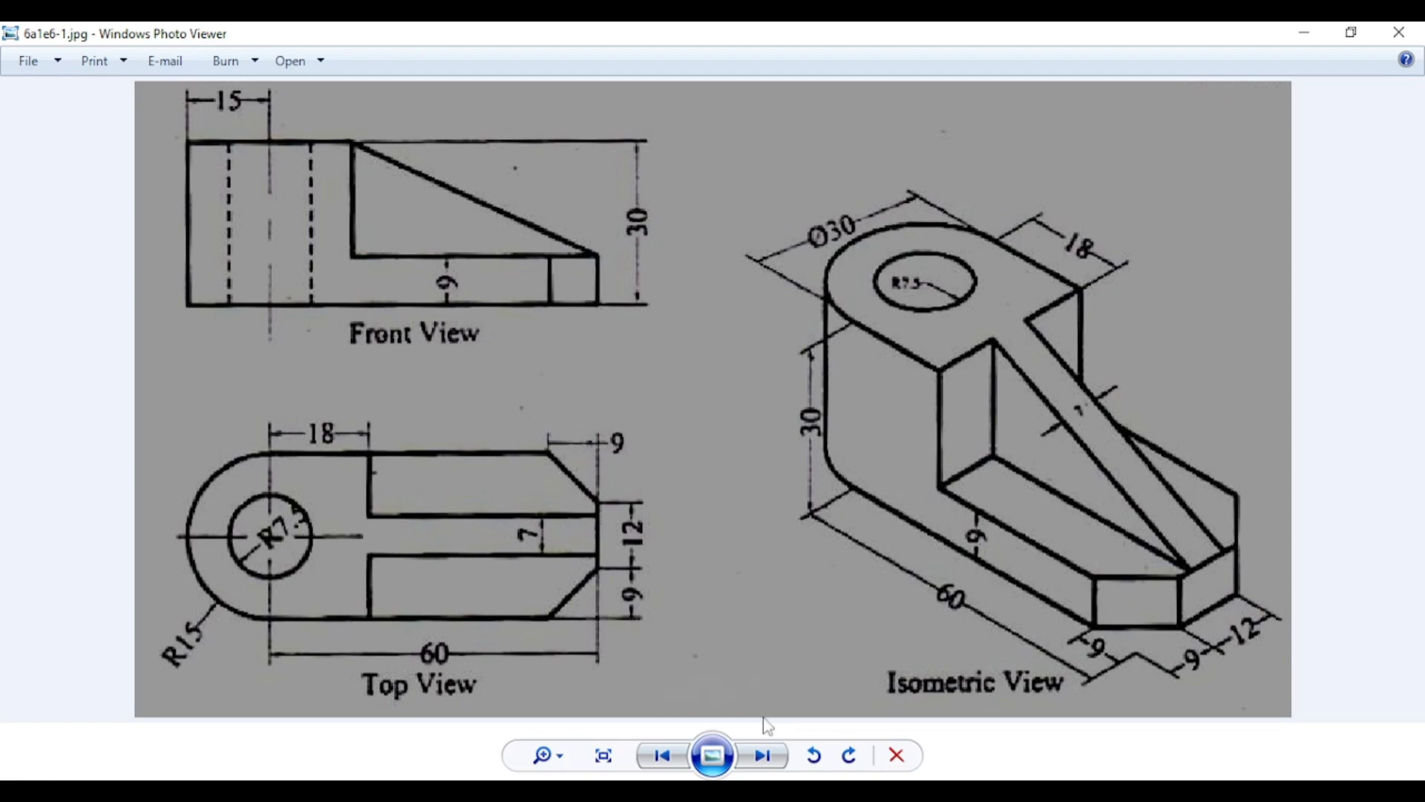
key(alt+Tab)
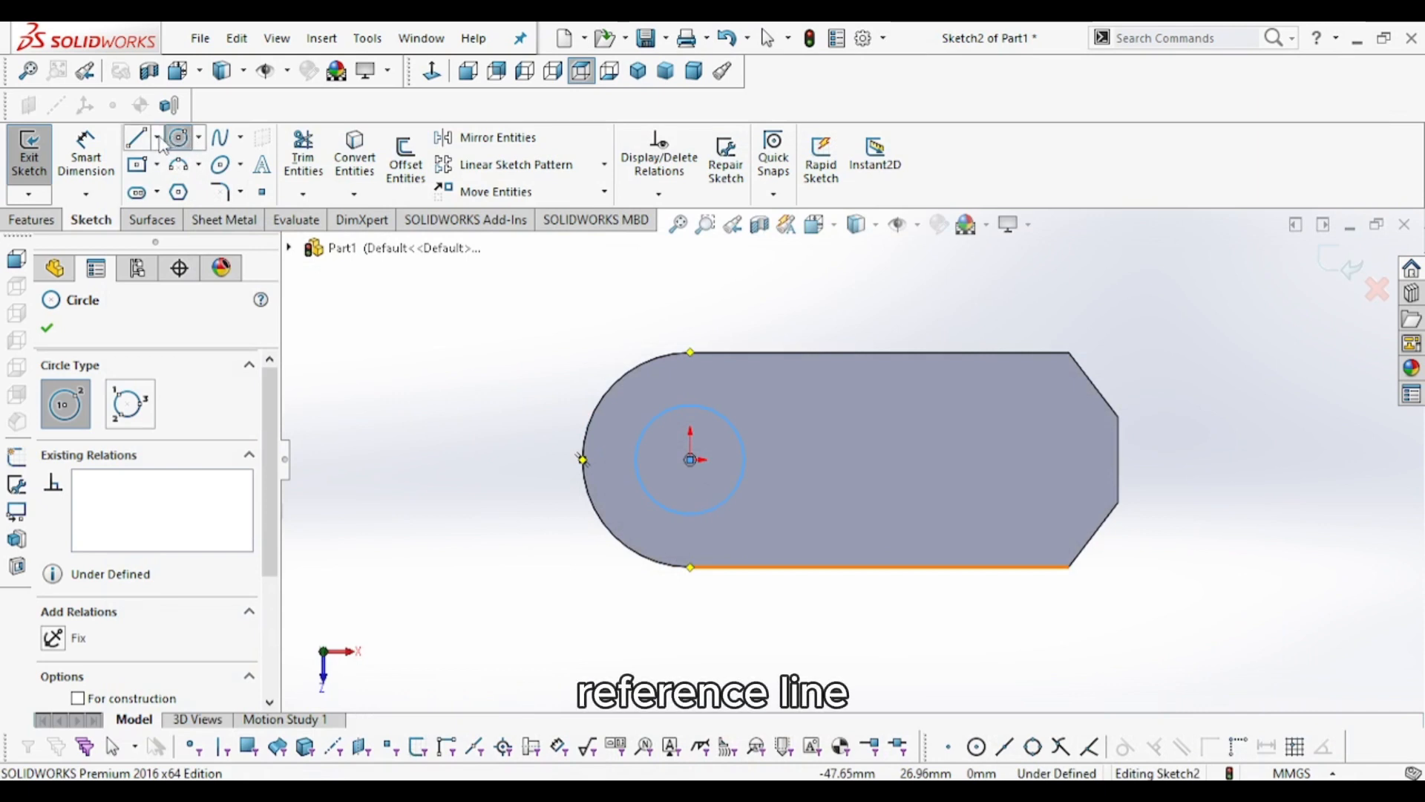
click(158, 139)
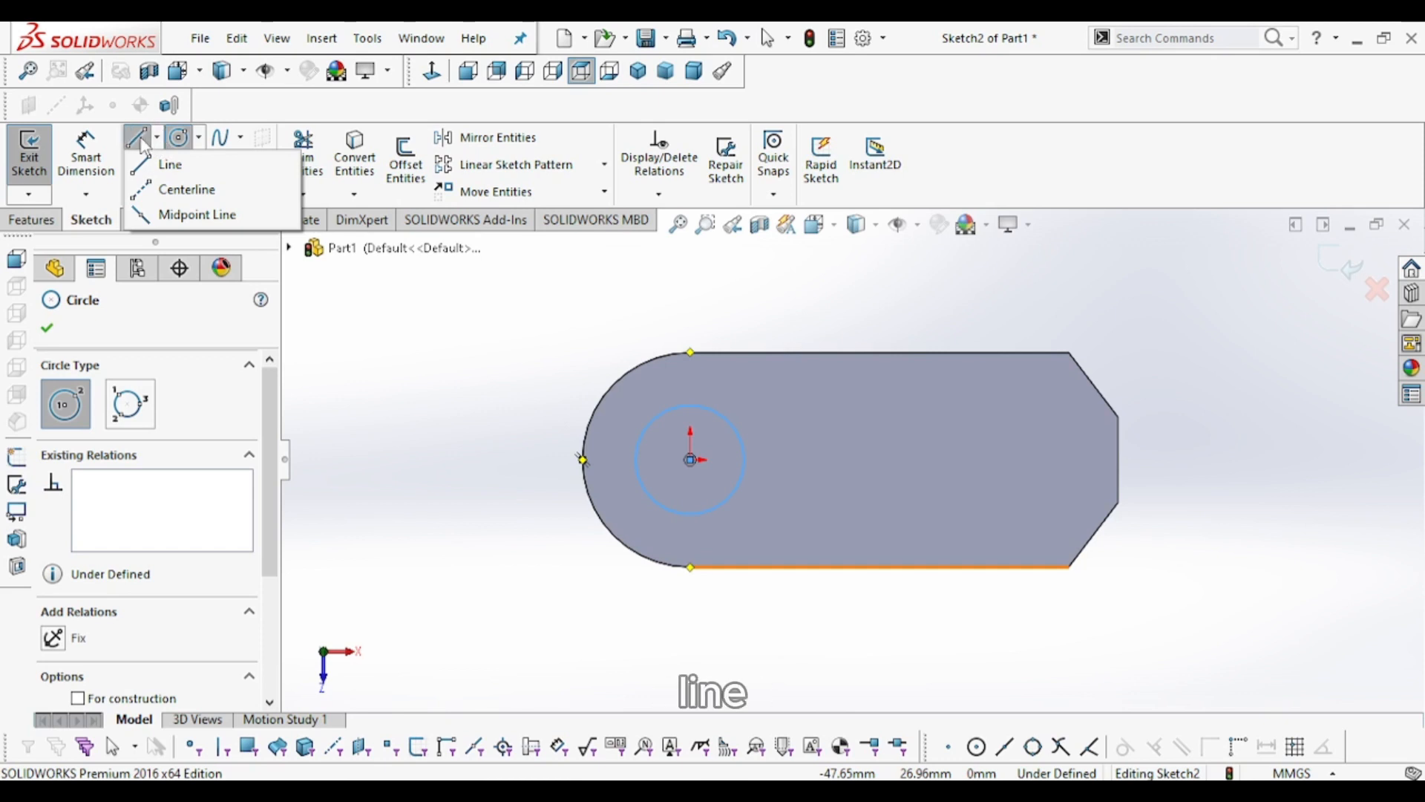
click(170, 191)
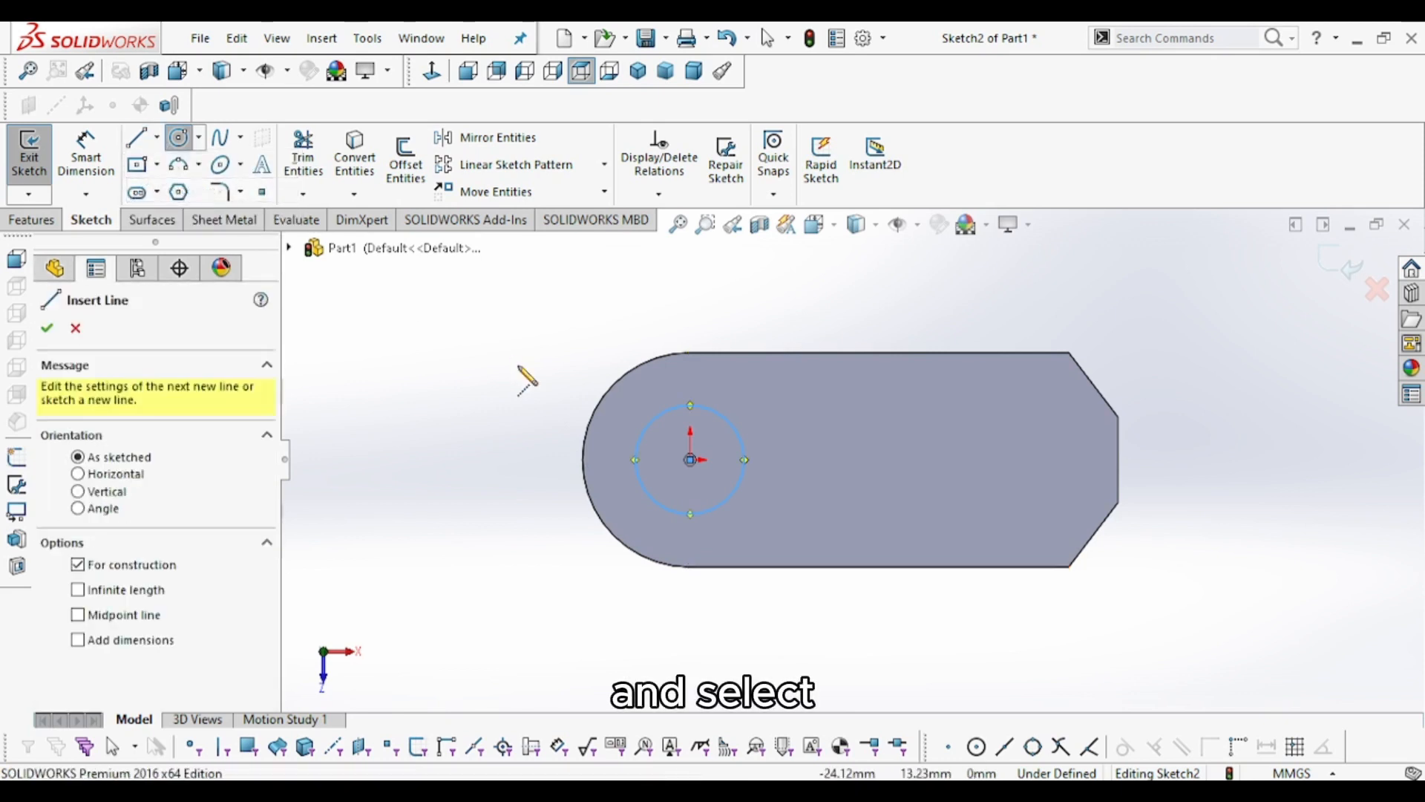
click(691, 460)
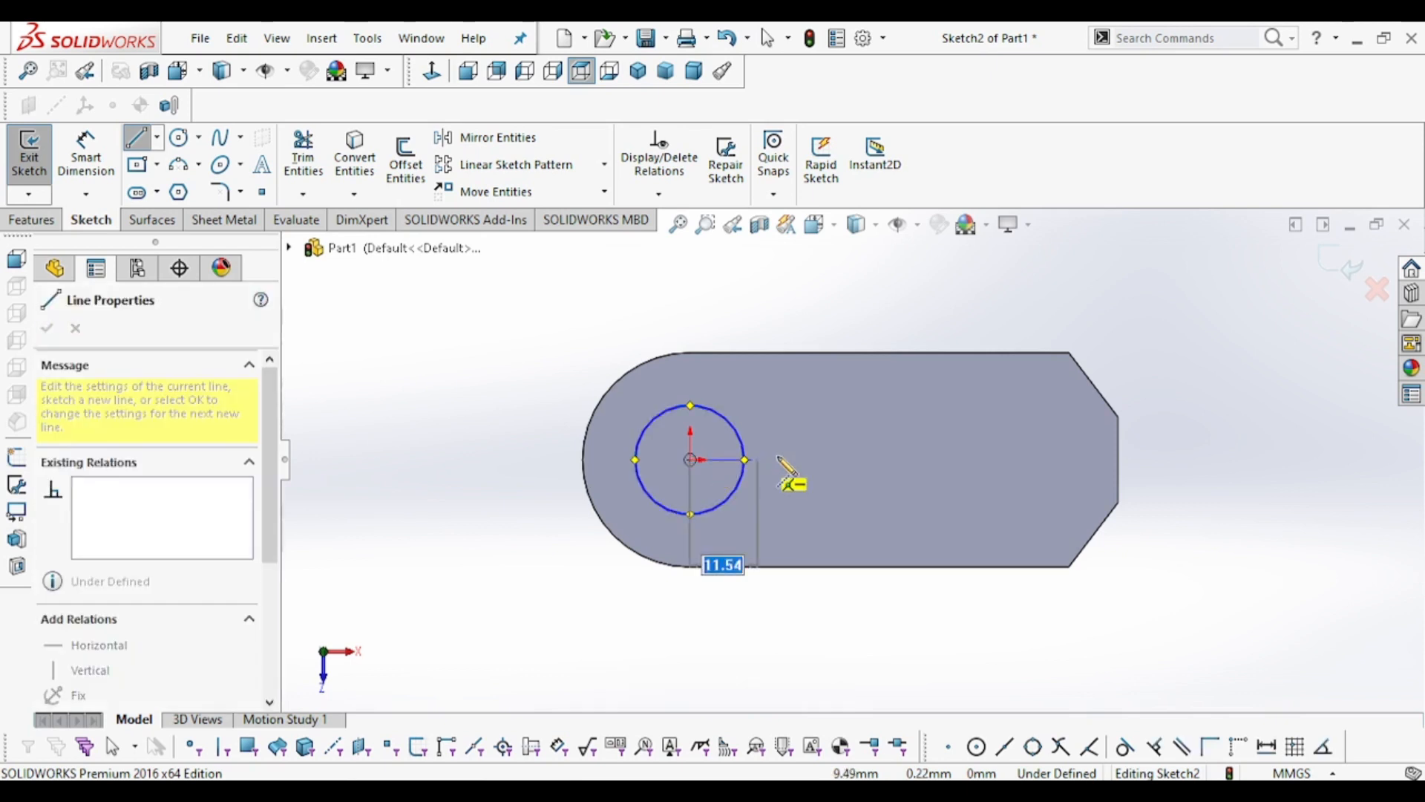
click(838, 459)
right_click(732, 256)
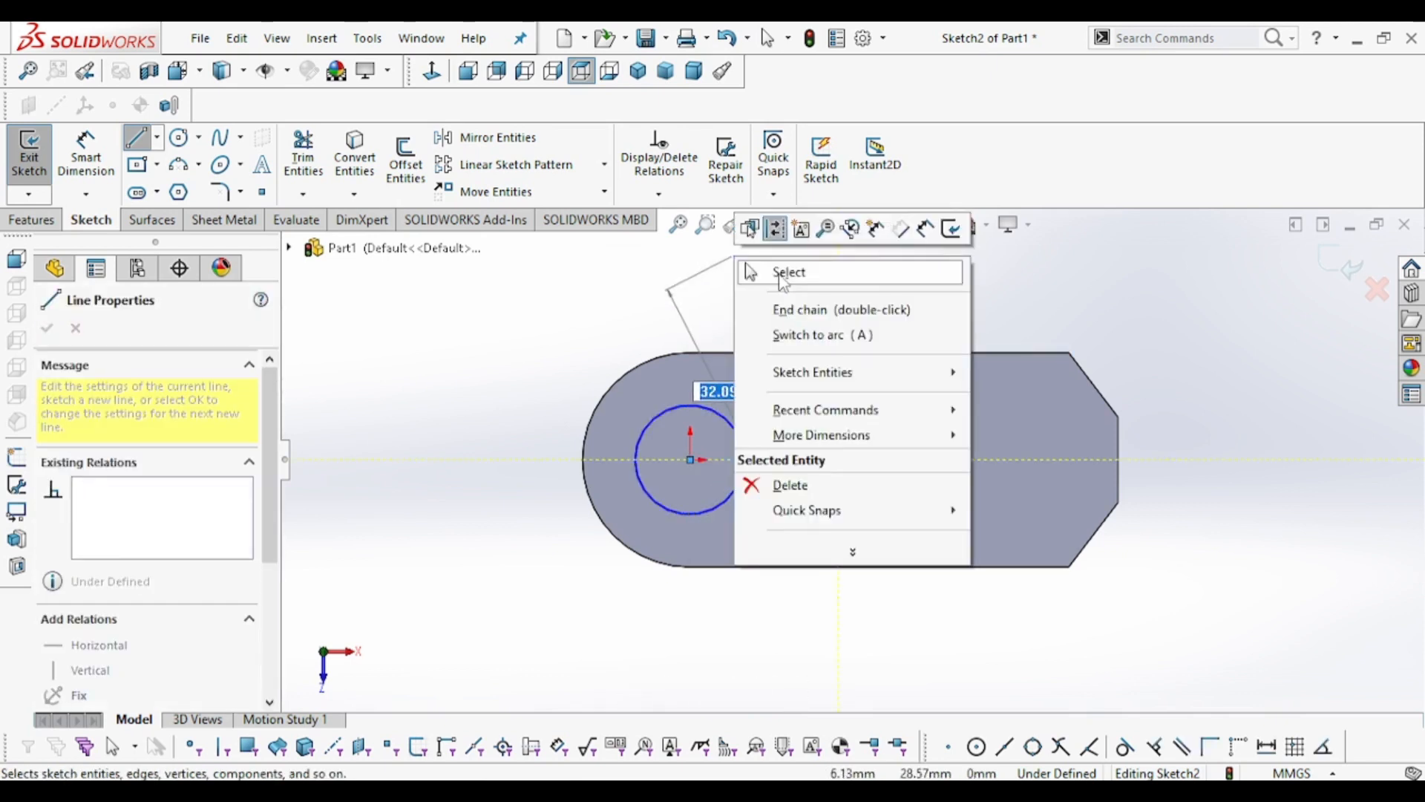
click(784, 272)
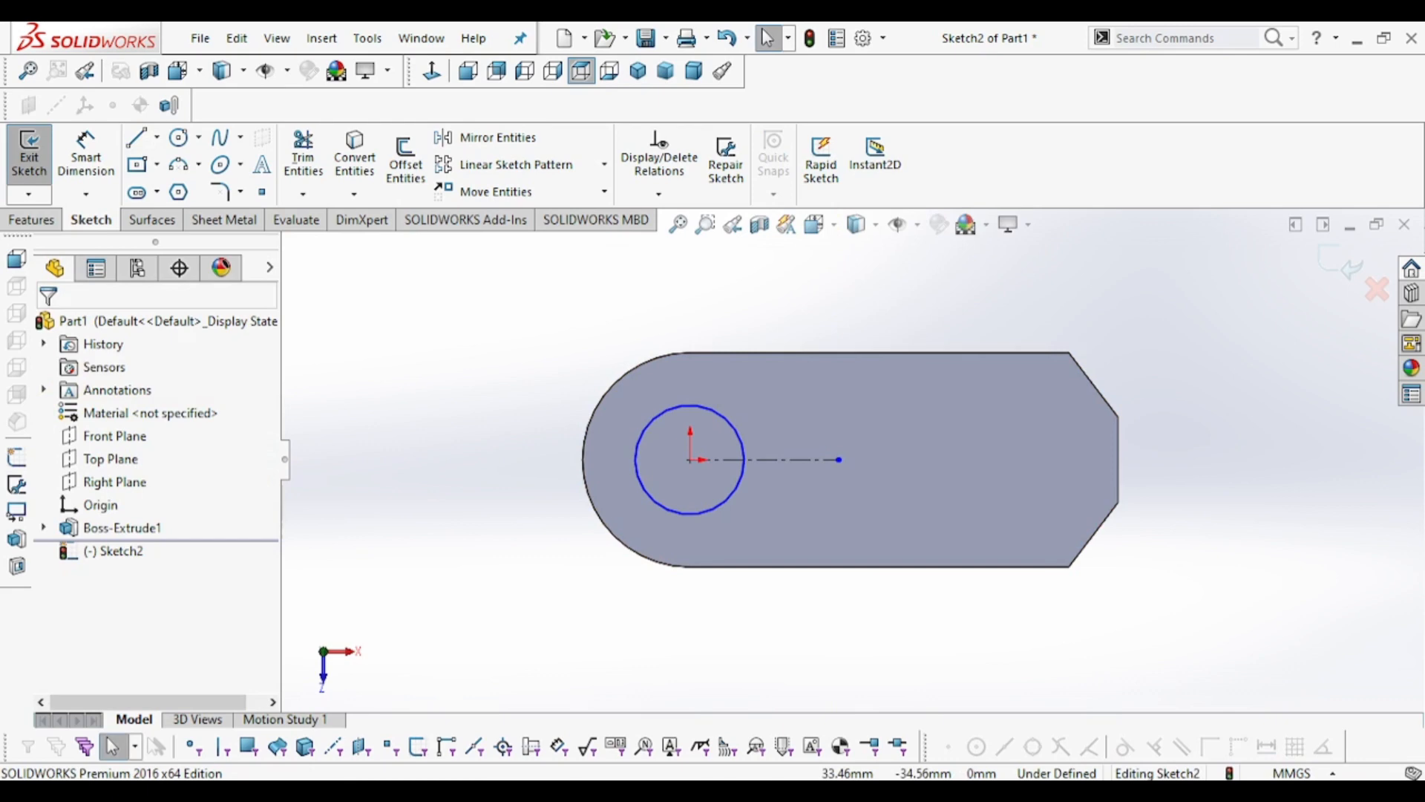
Check the hole size in the reference drawing and set the circle's diameter to 15 mm.
mouse_move(892, 788)
click(892, 714)
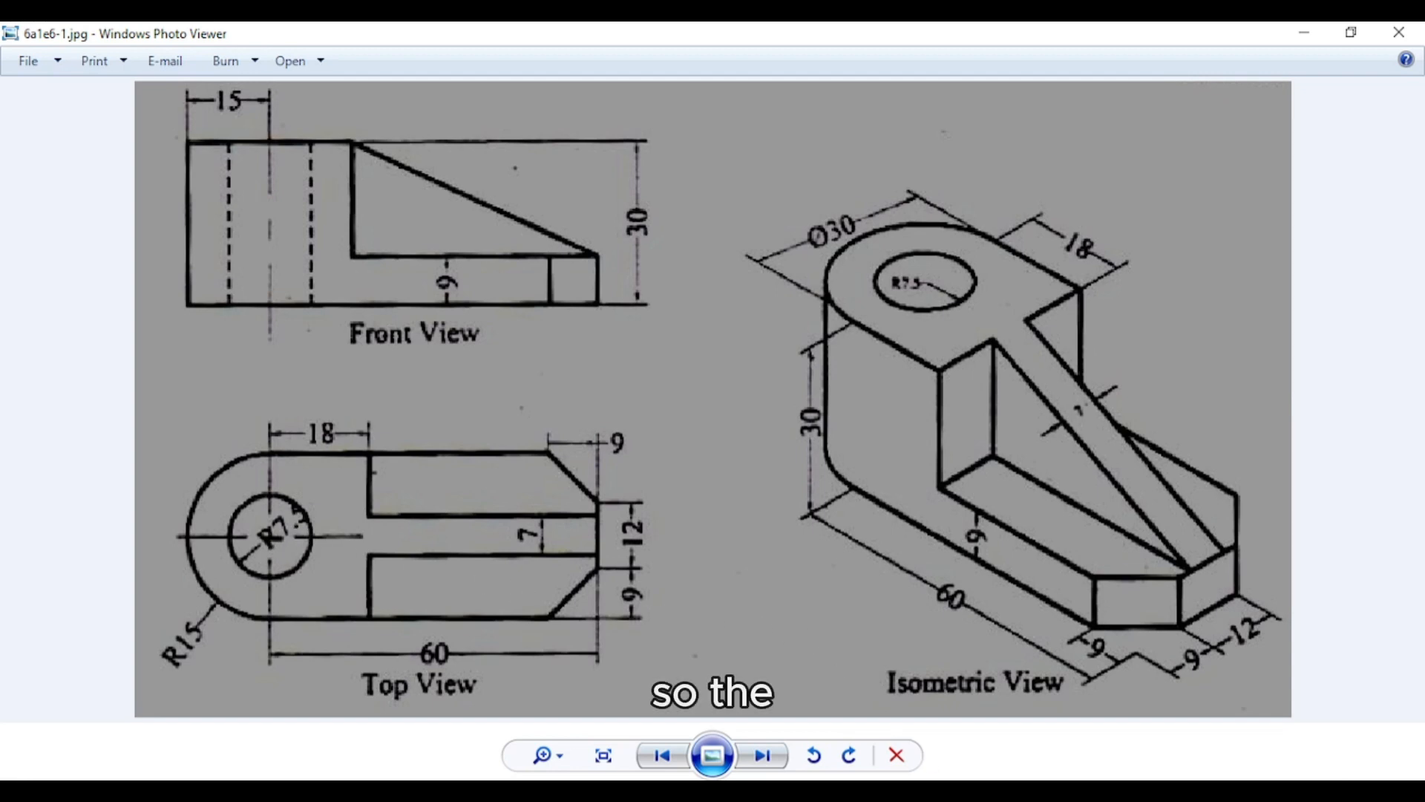
key(alt+Tab)
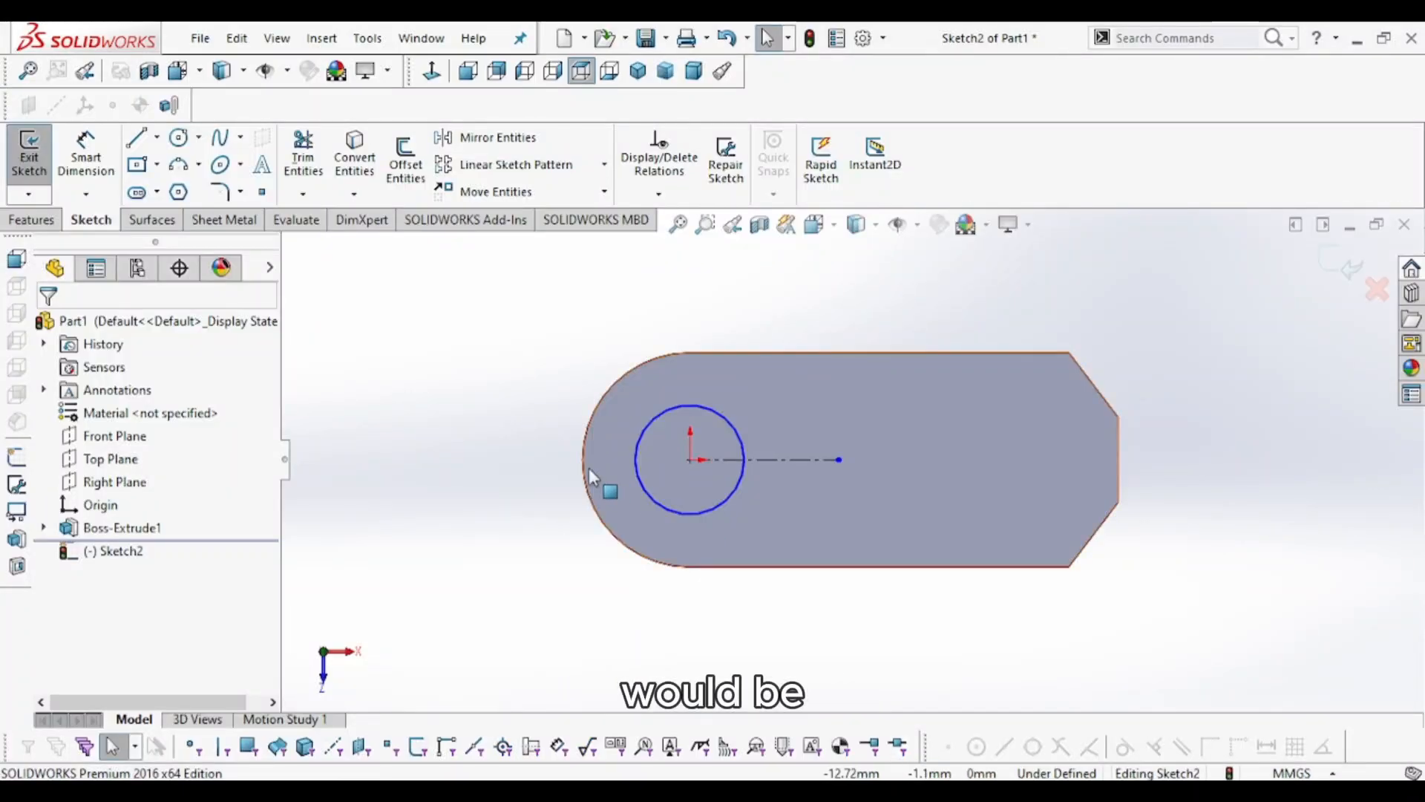
click(102, 168)
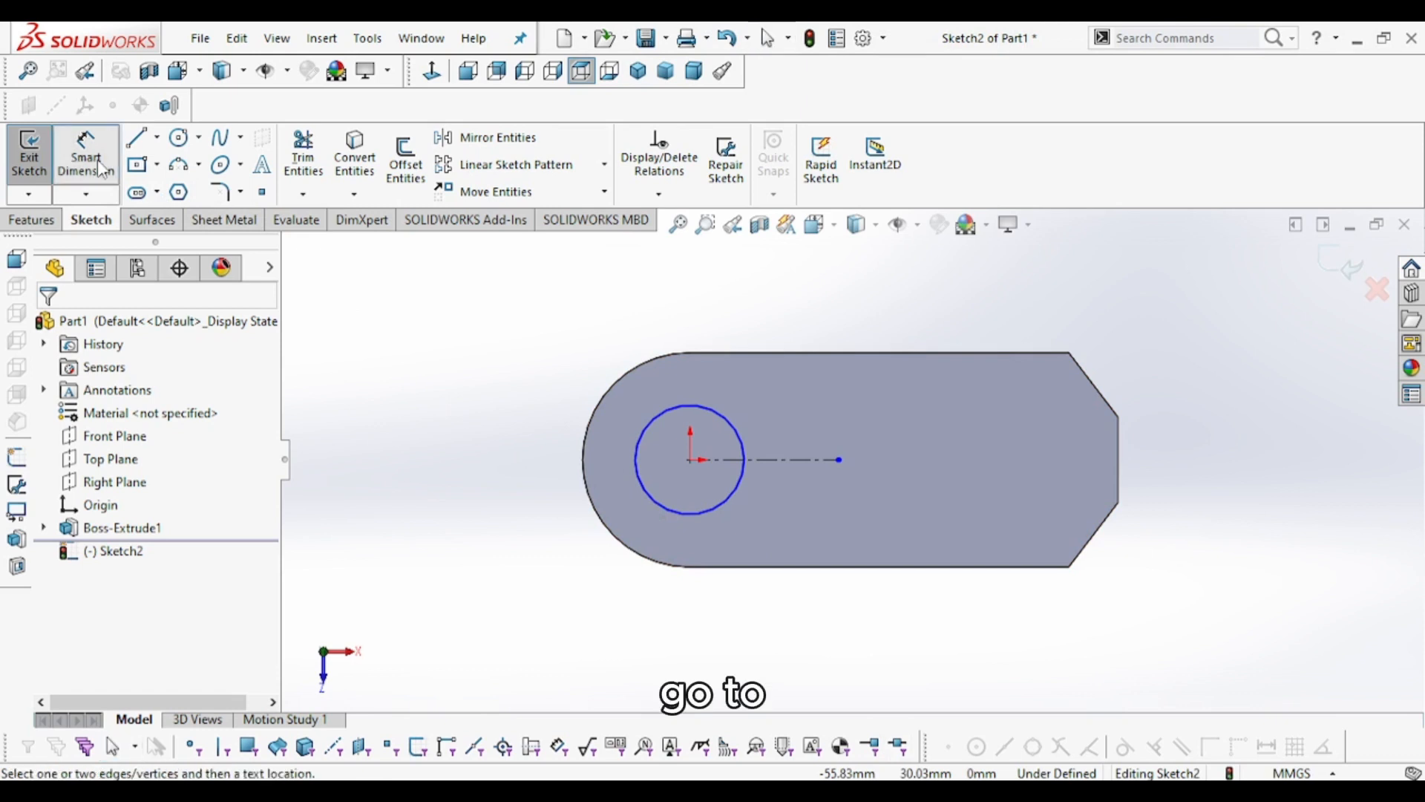
click(637, 447)
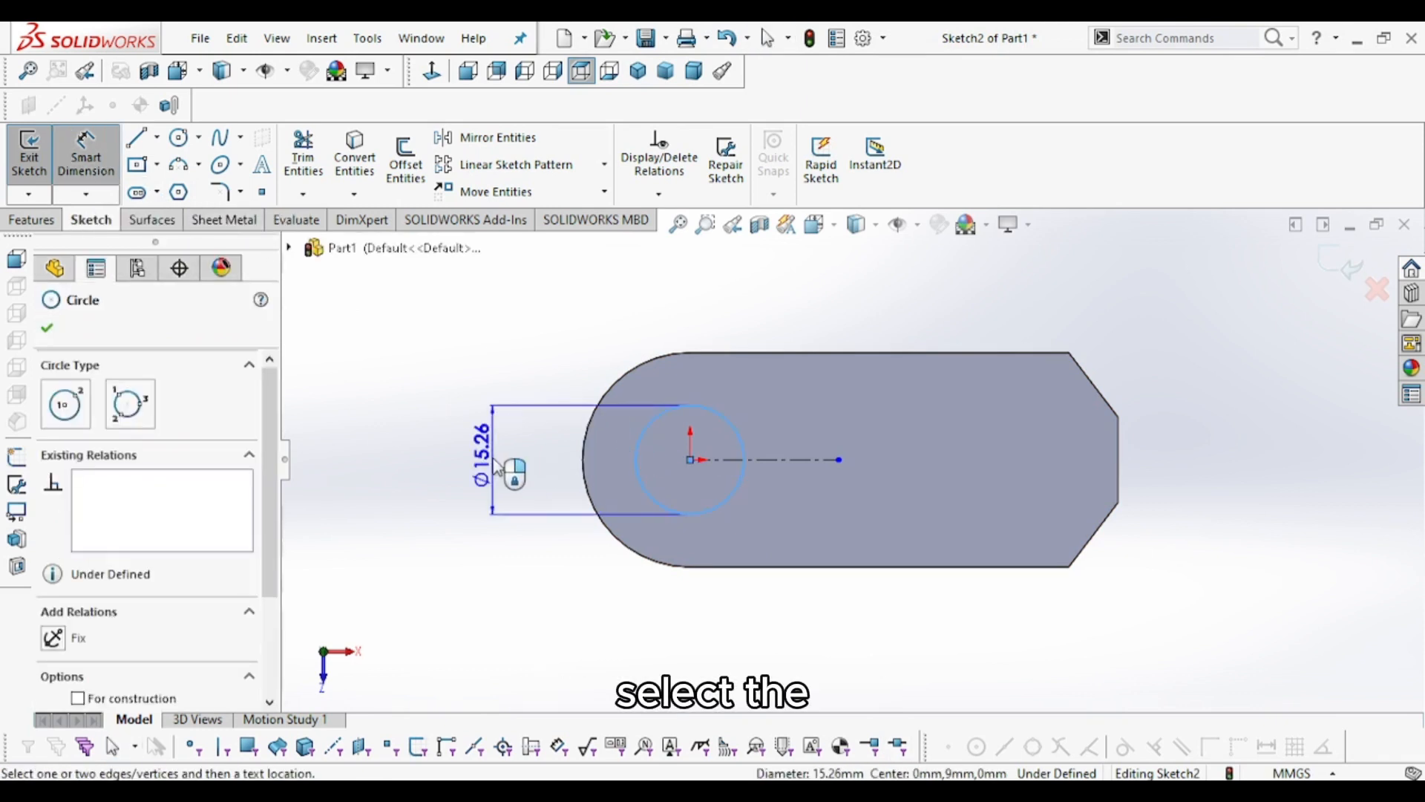
click(507, 466)
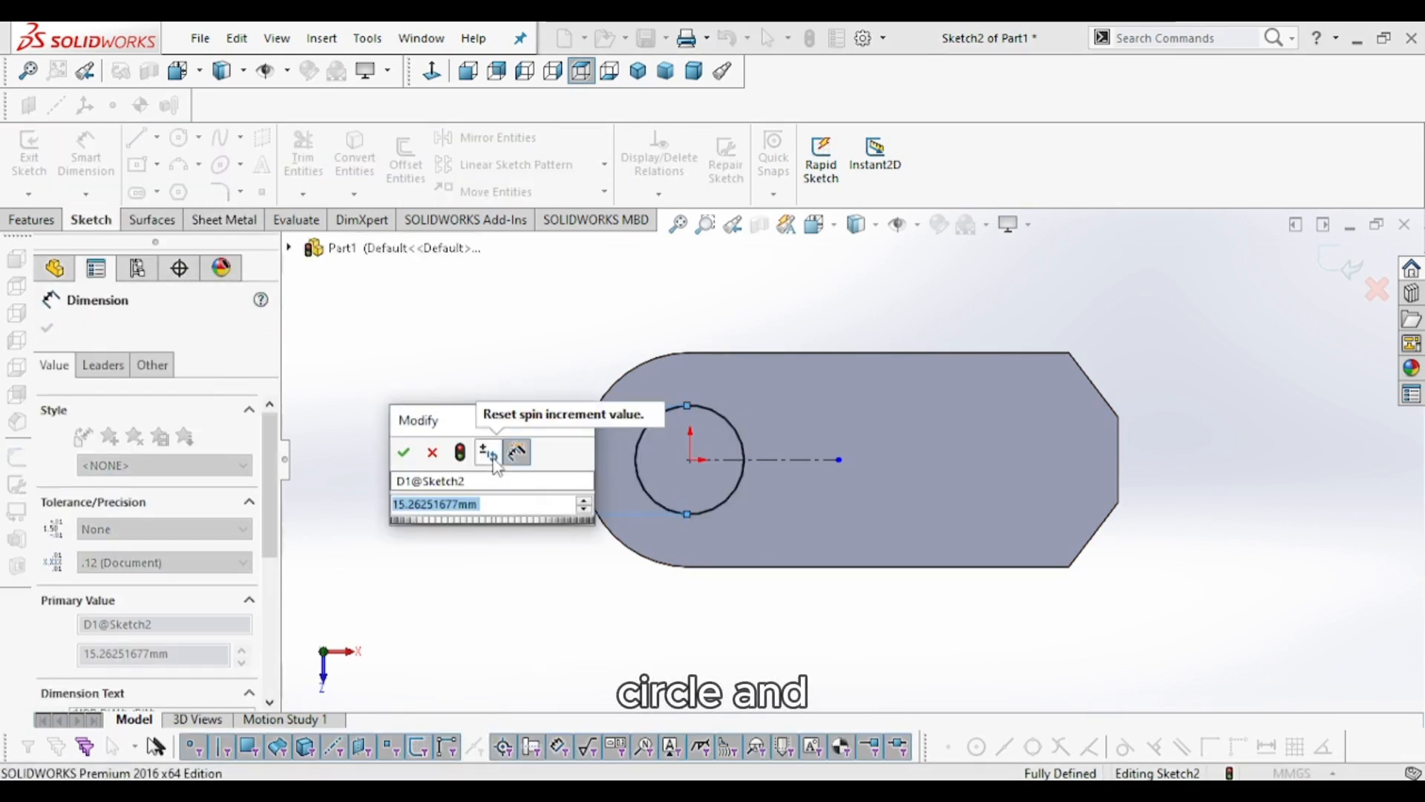
text(15)
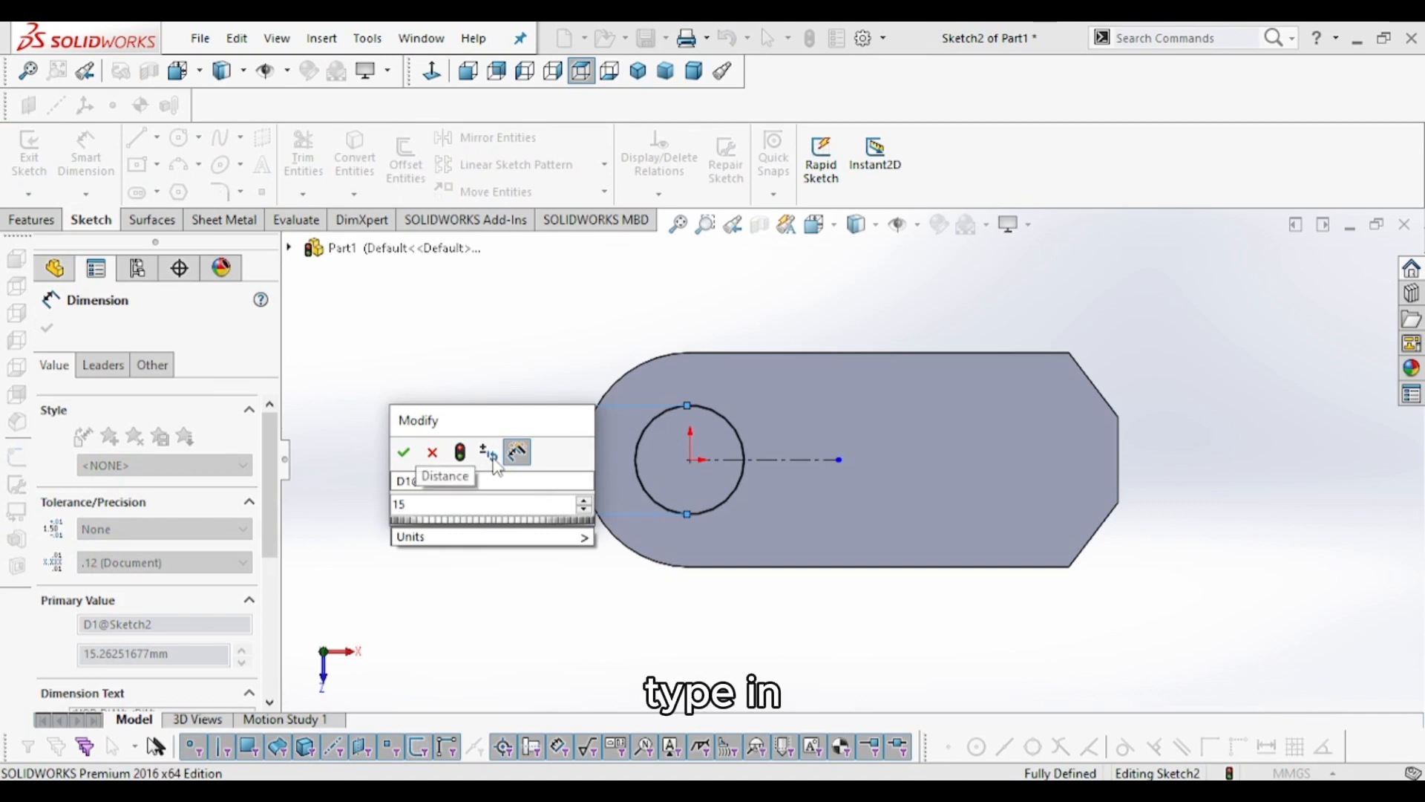
key(Return)
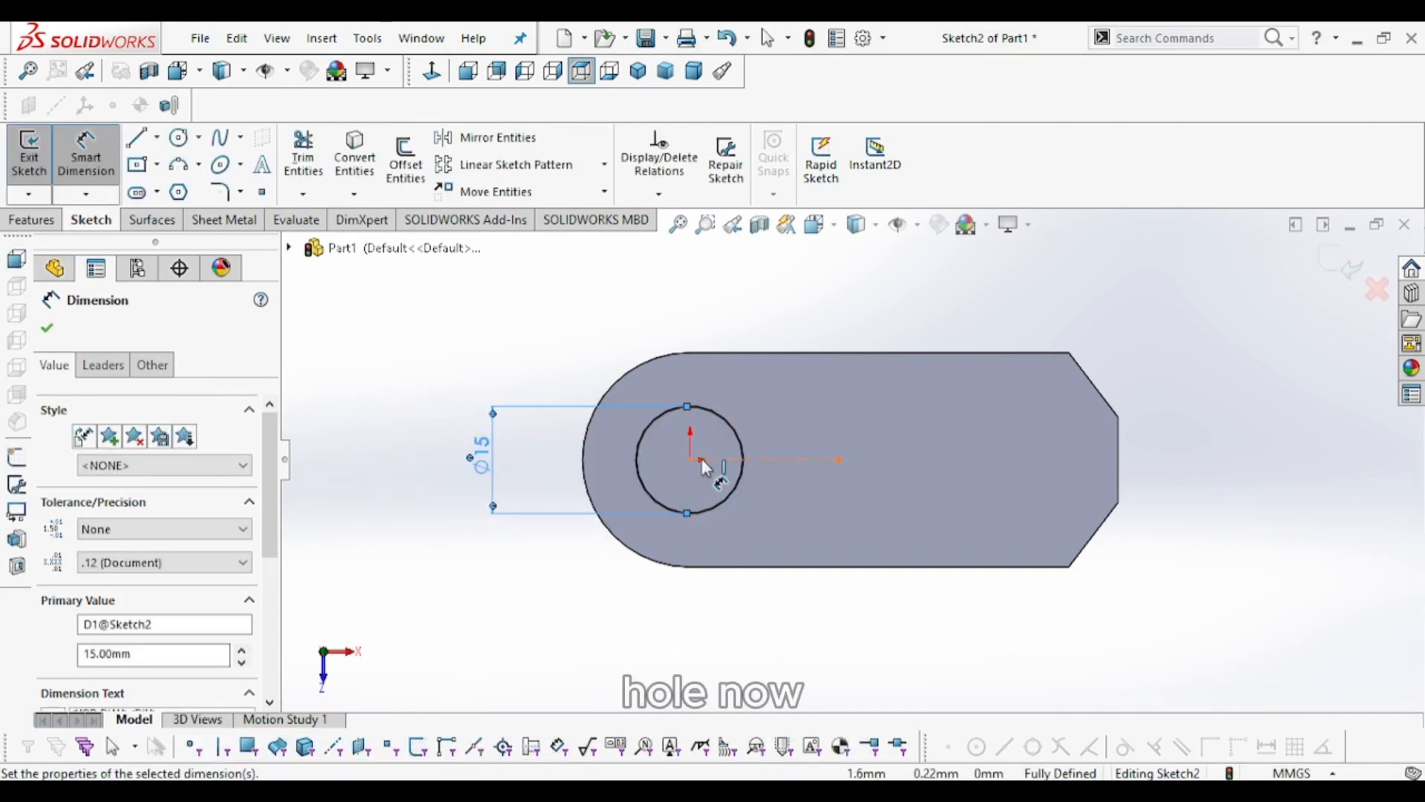
Dimension the horizontal centerline's length as 18 mm and check the top view in the reference drawing.
click(797, 460)
click(792, 618)
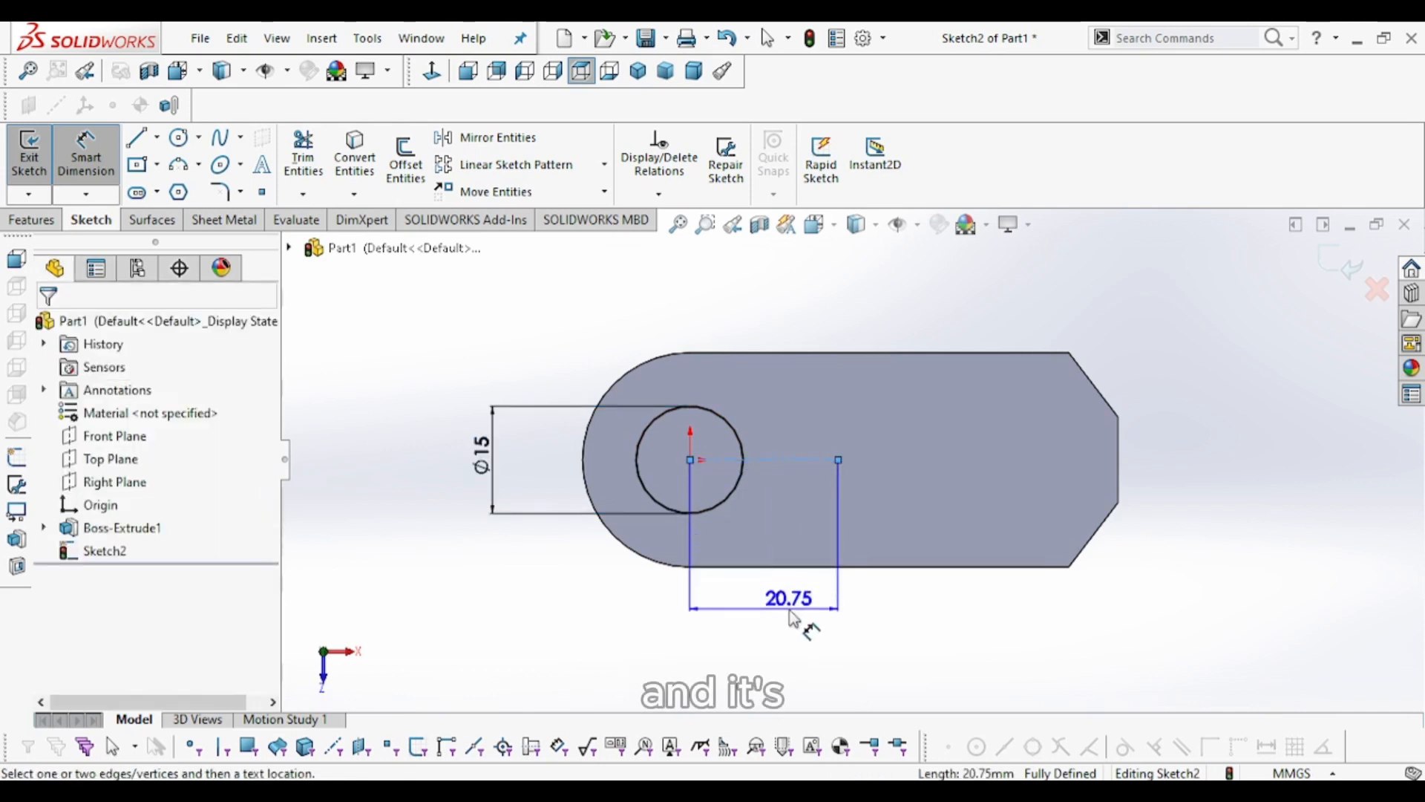
text(18)
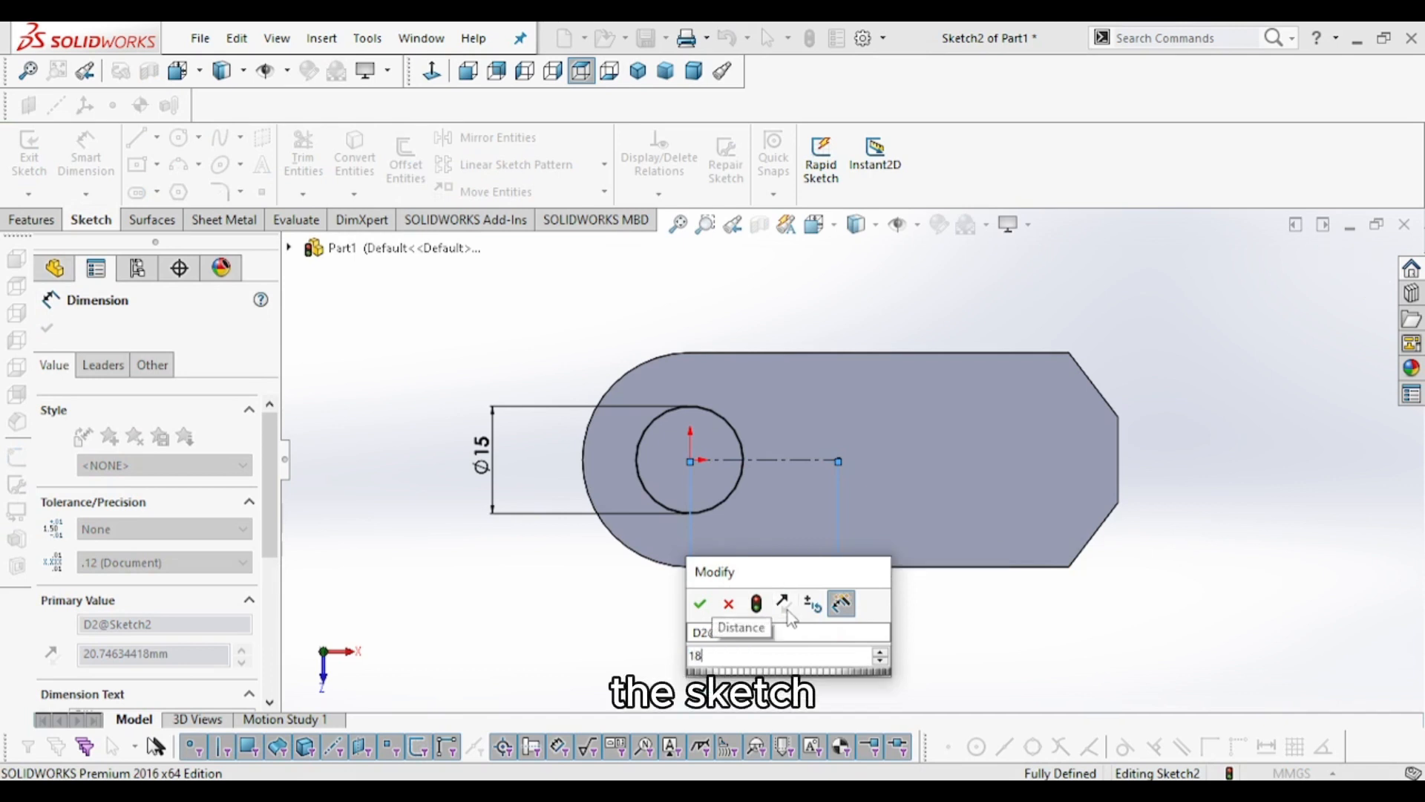
key(Return)
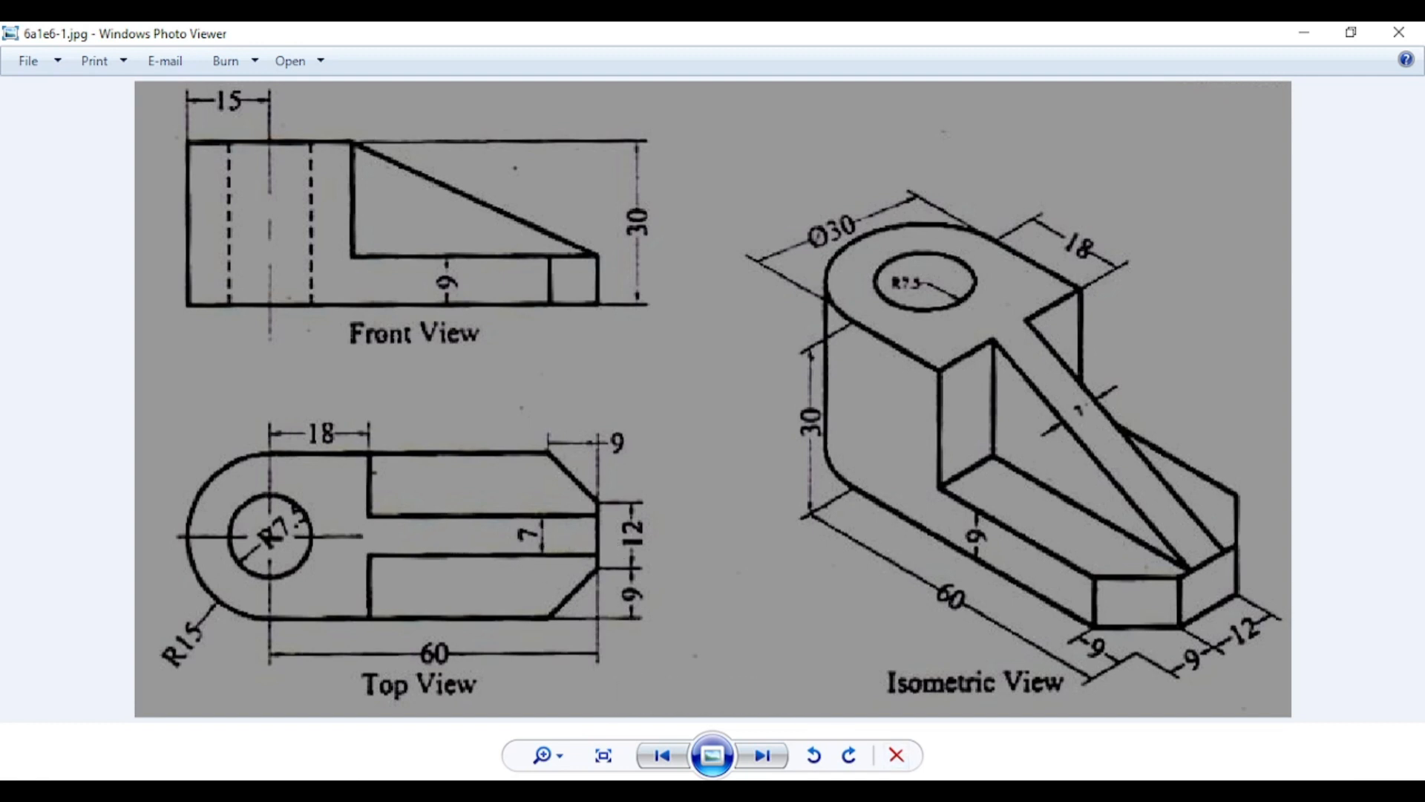
key(alt+Tab)
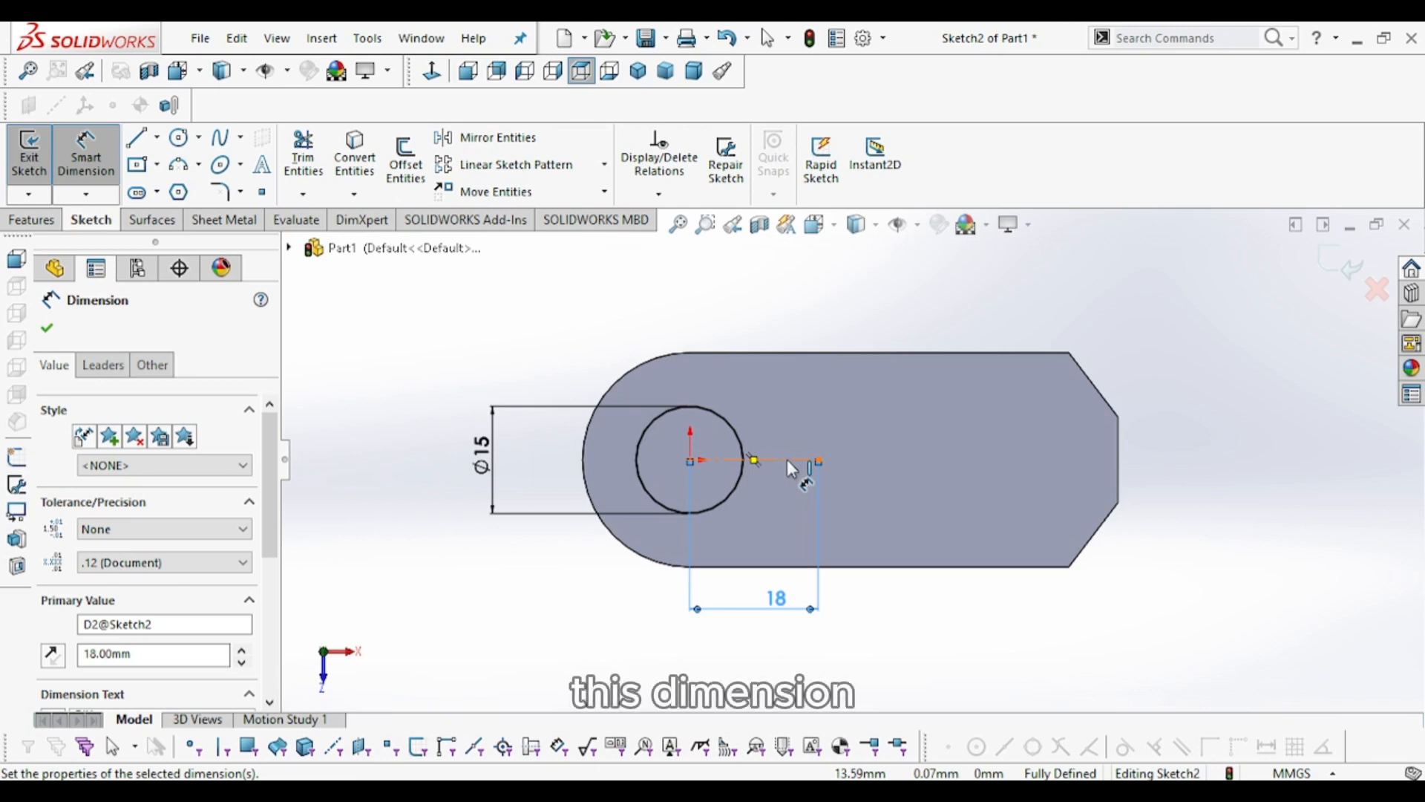
key(Escape)
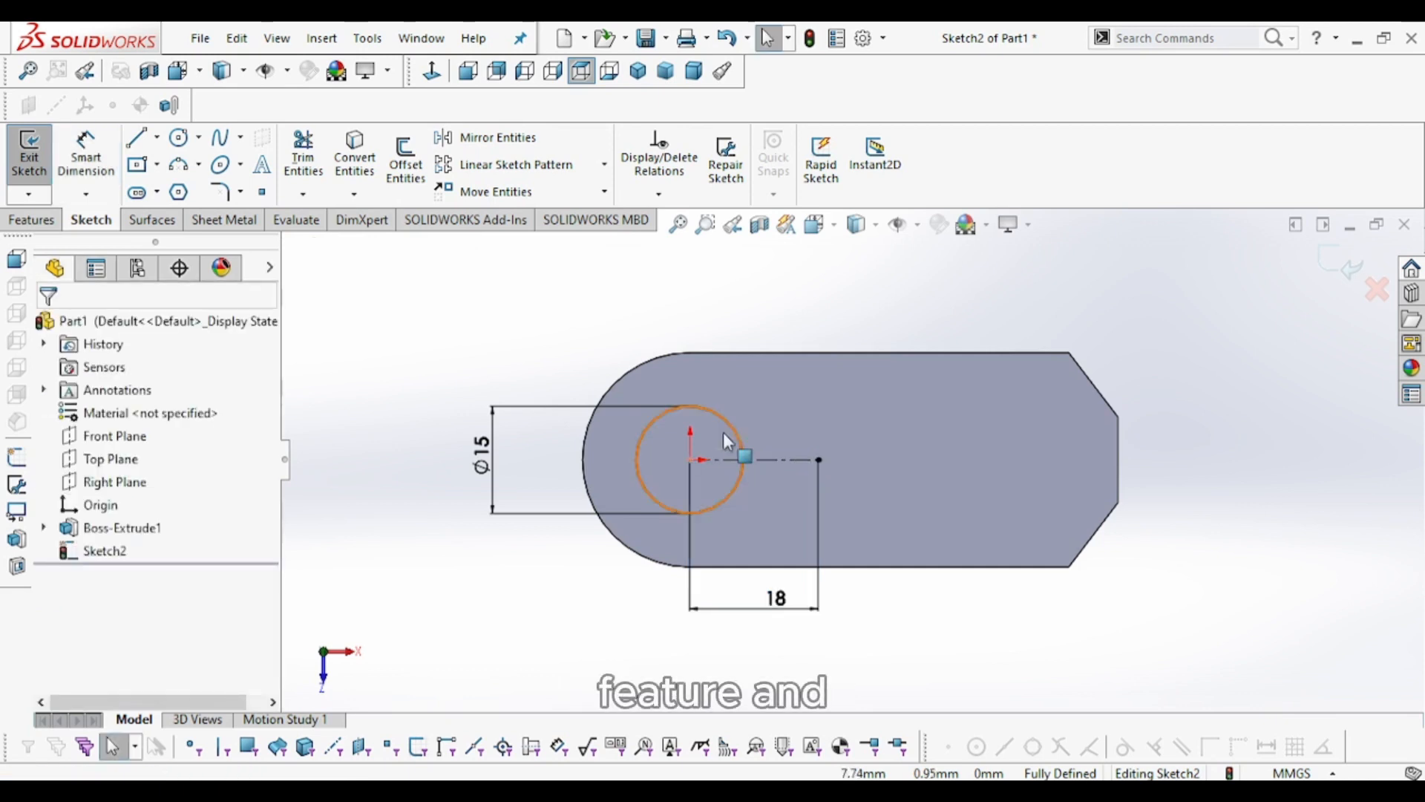
Sketch a horizontal line from the midpoint of the chamfered end's vertical edge to the free end of the centerline.
click(136, 137)
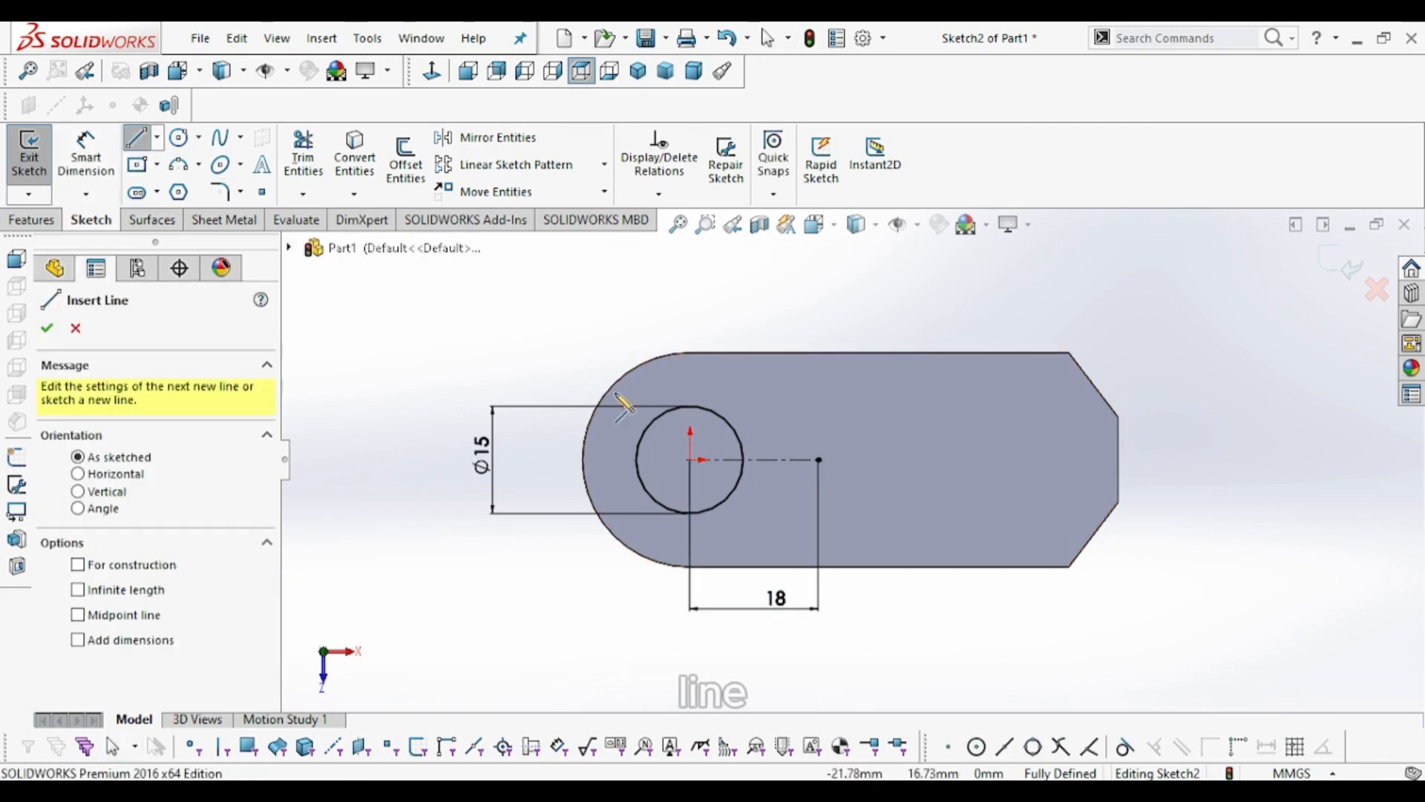
click(1117, 460)
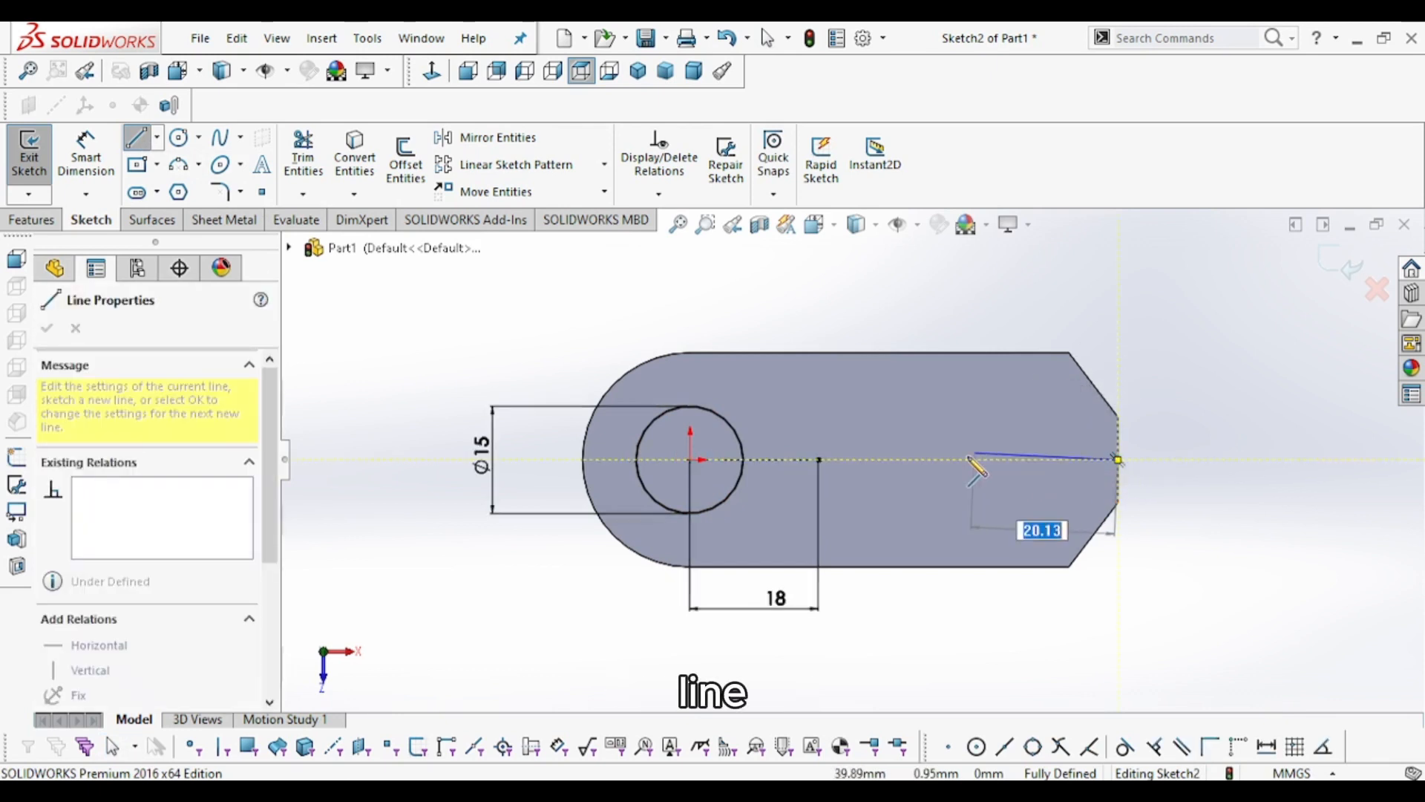
click(818, 459)
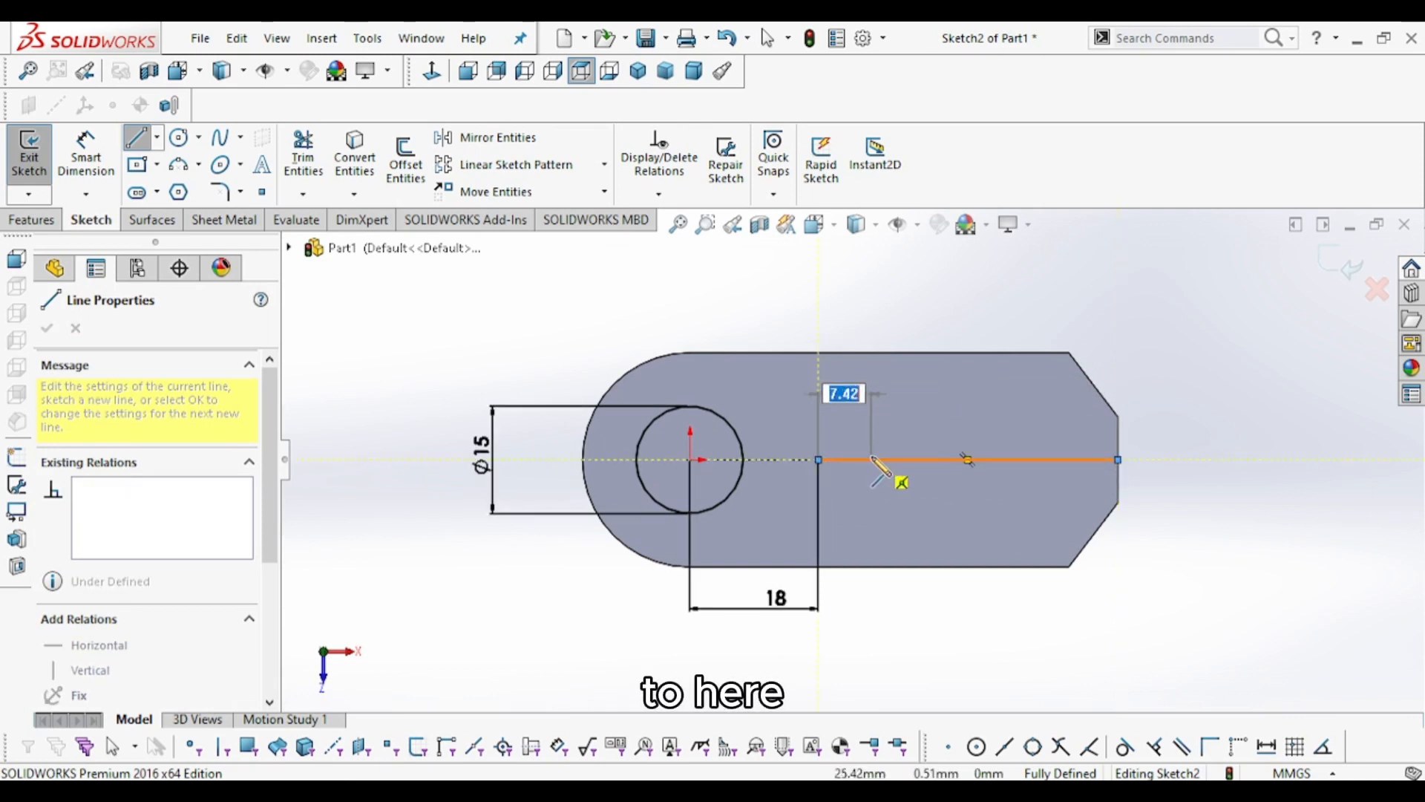
key(Escape)
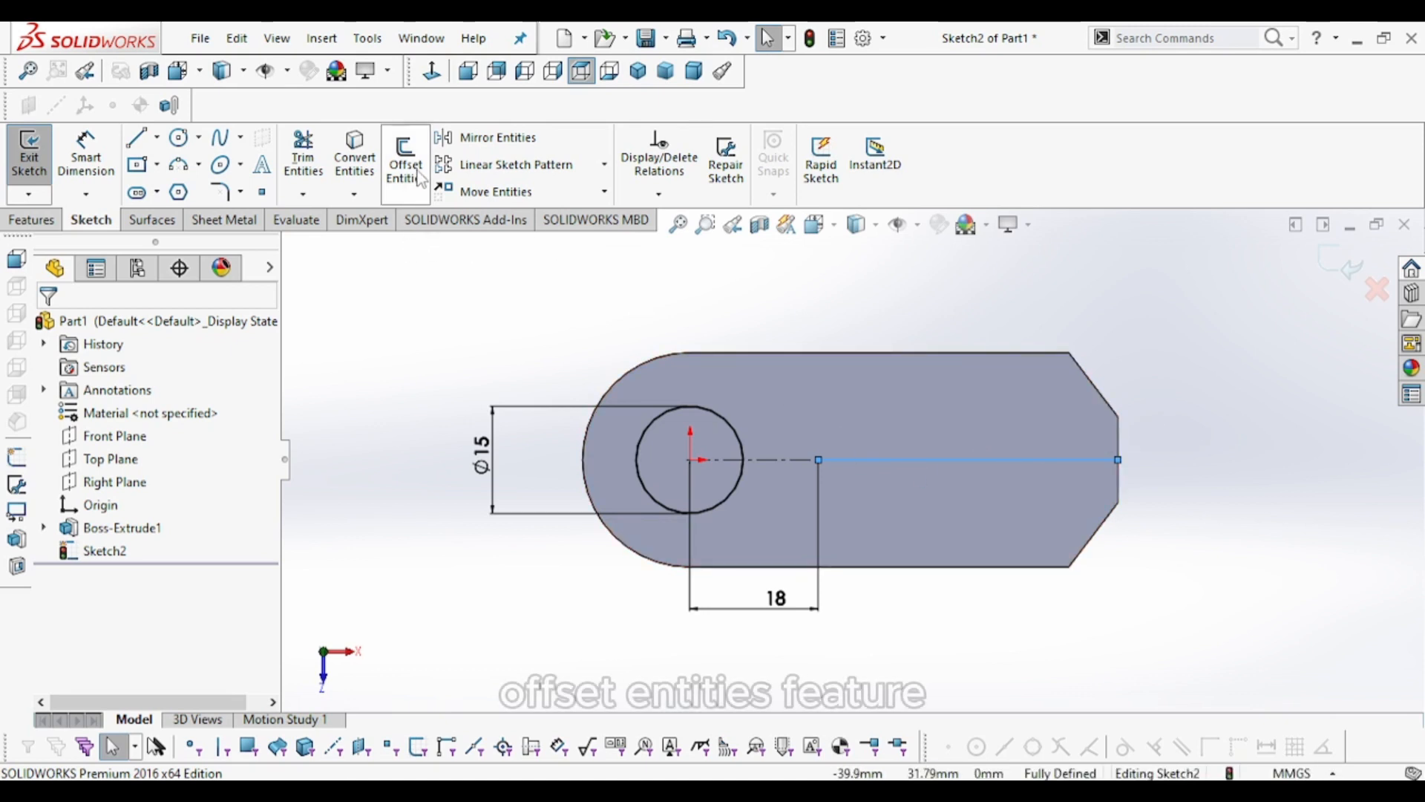
Offset the horizontal solid line bi-directionally by 3.5 mm with dimensions added.
click(408, 185)
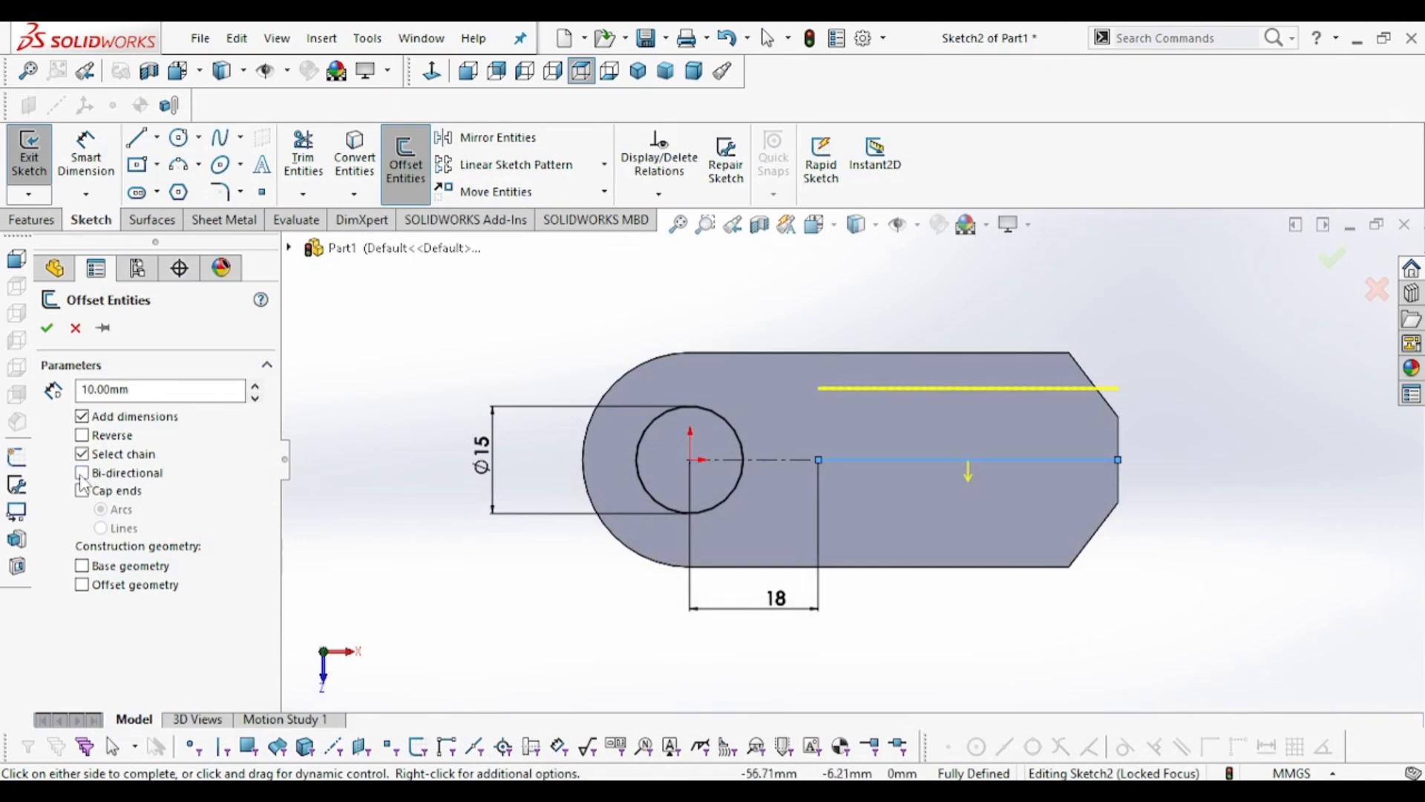
click(117, 472)
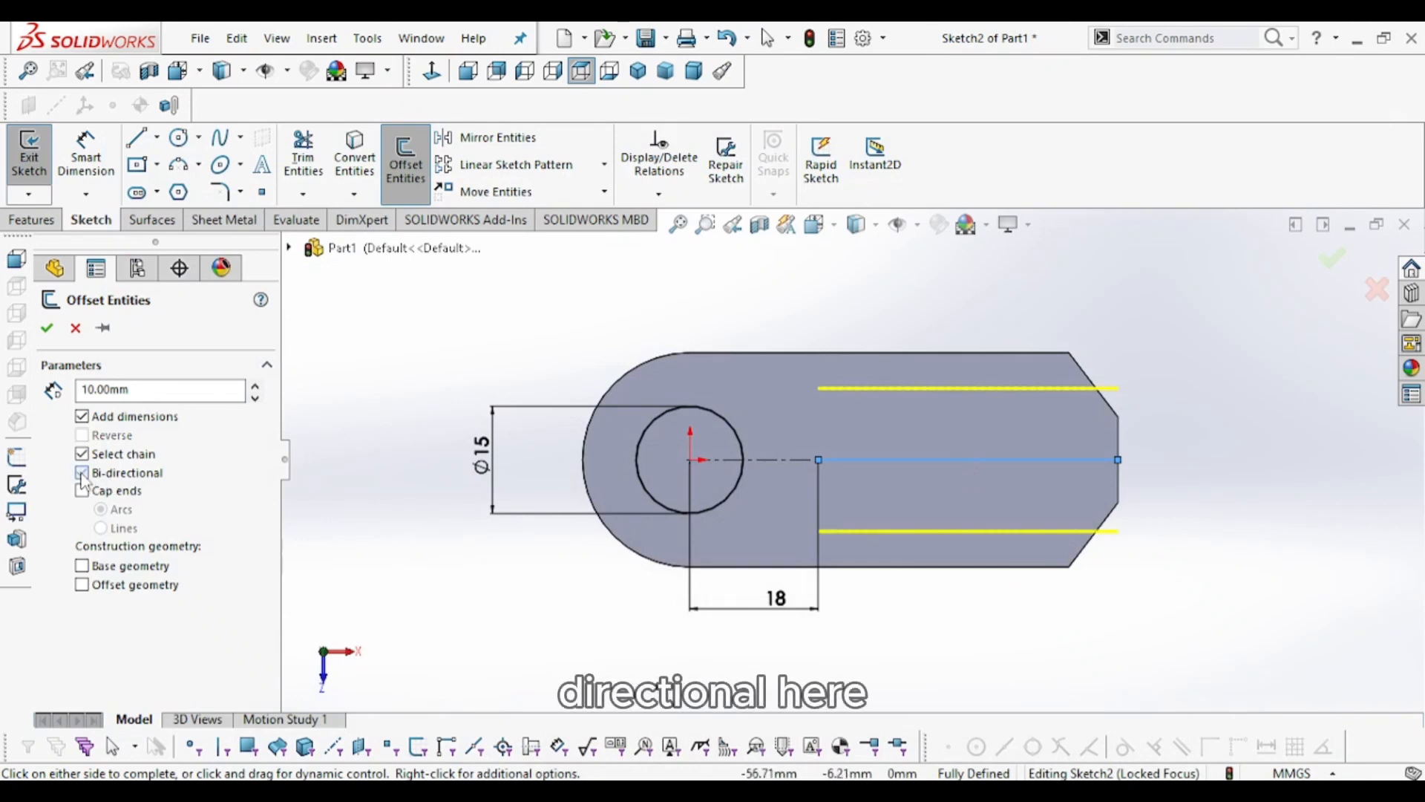
drag(146, 391, 32, 394)
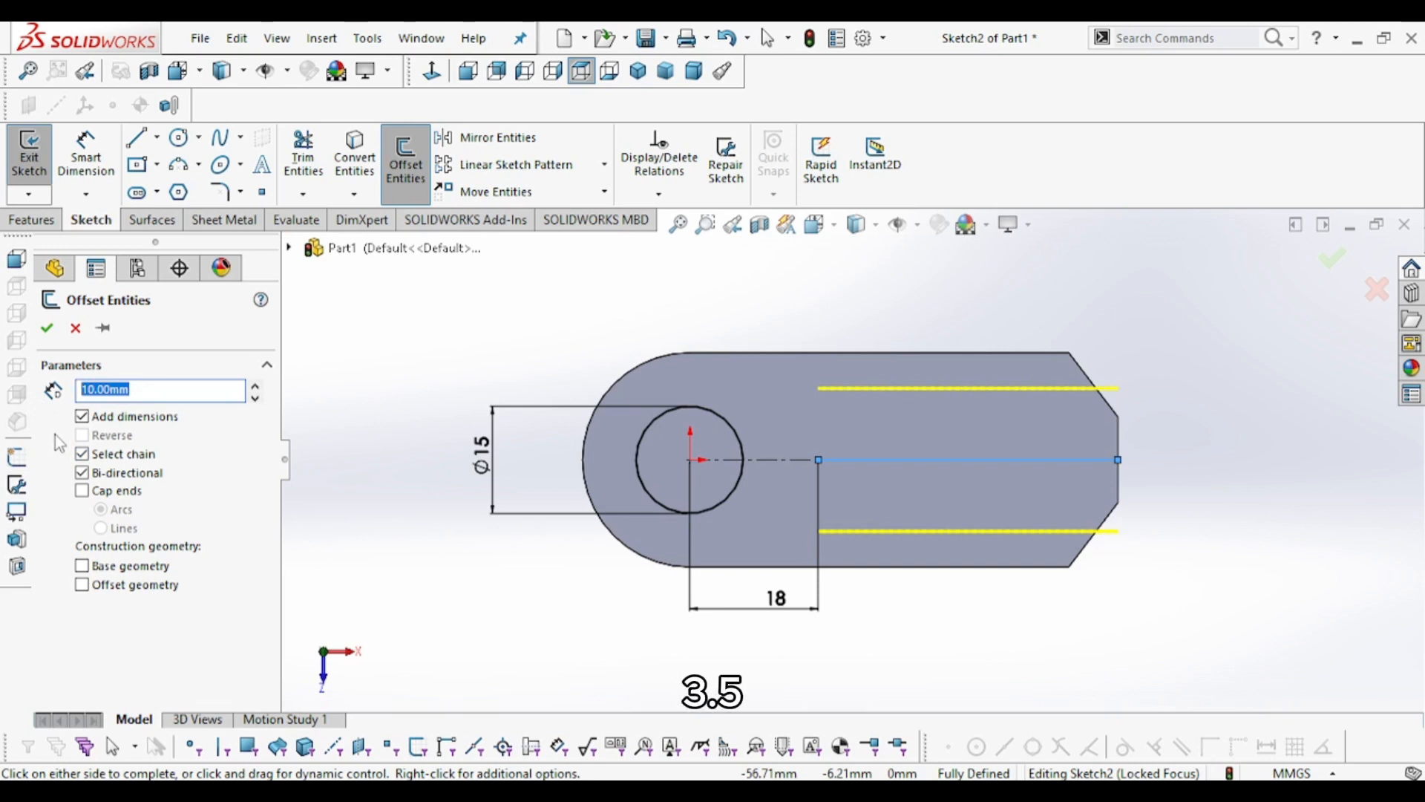
text(3.5)
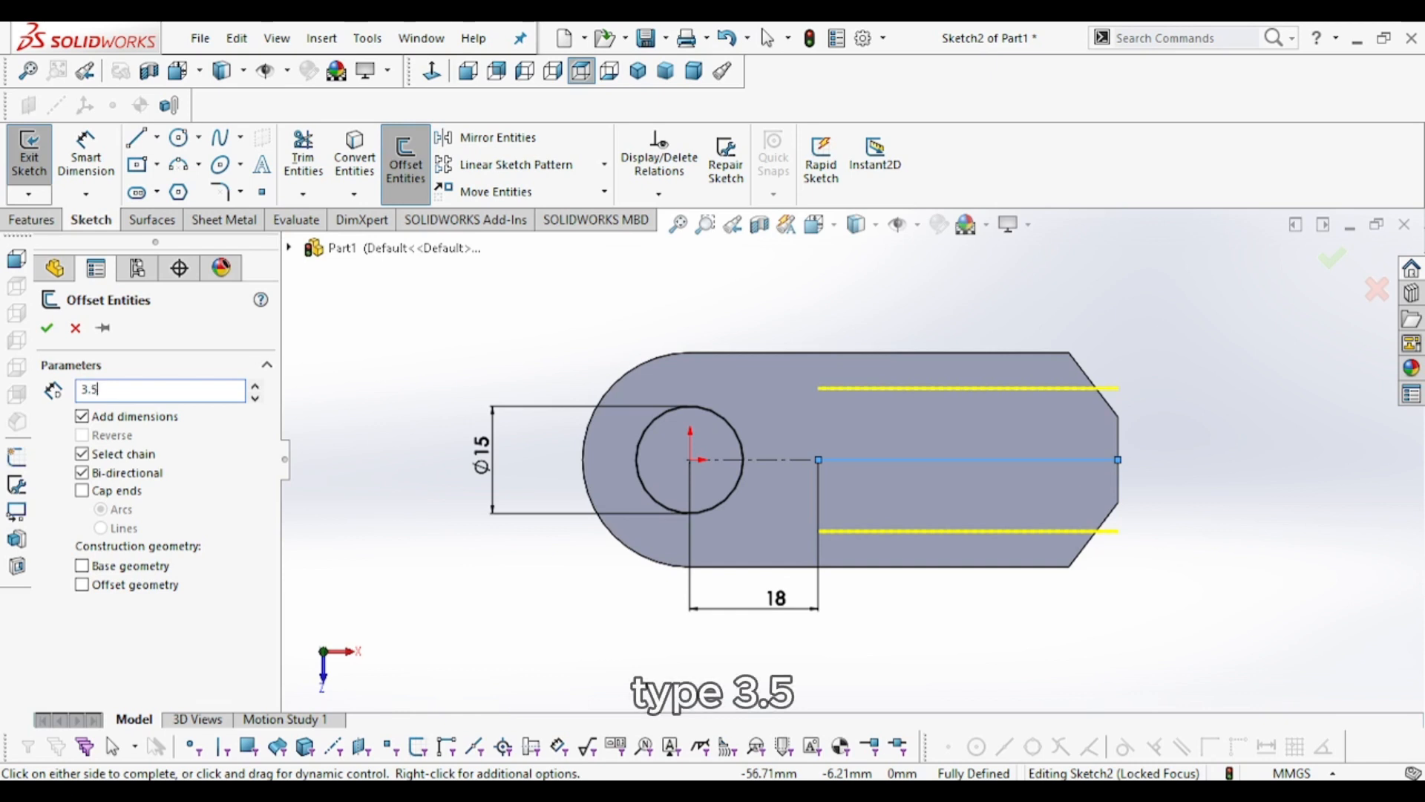
key(Return)
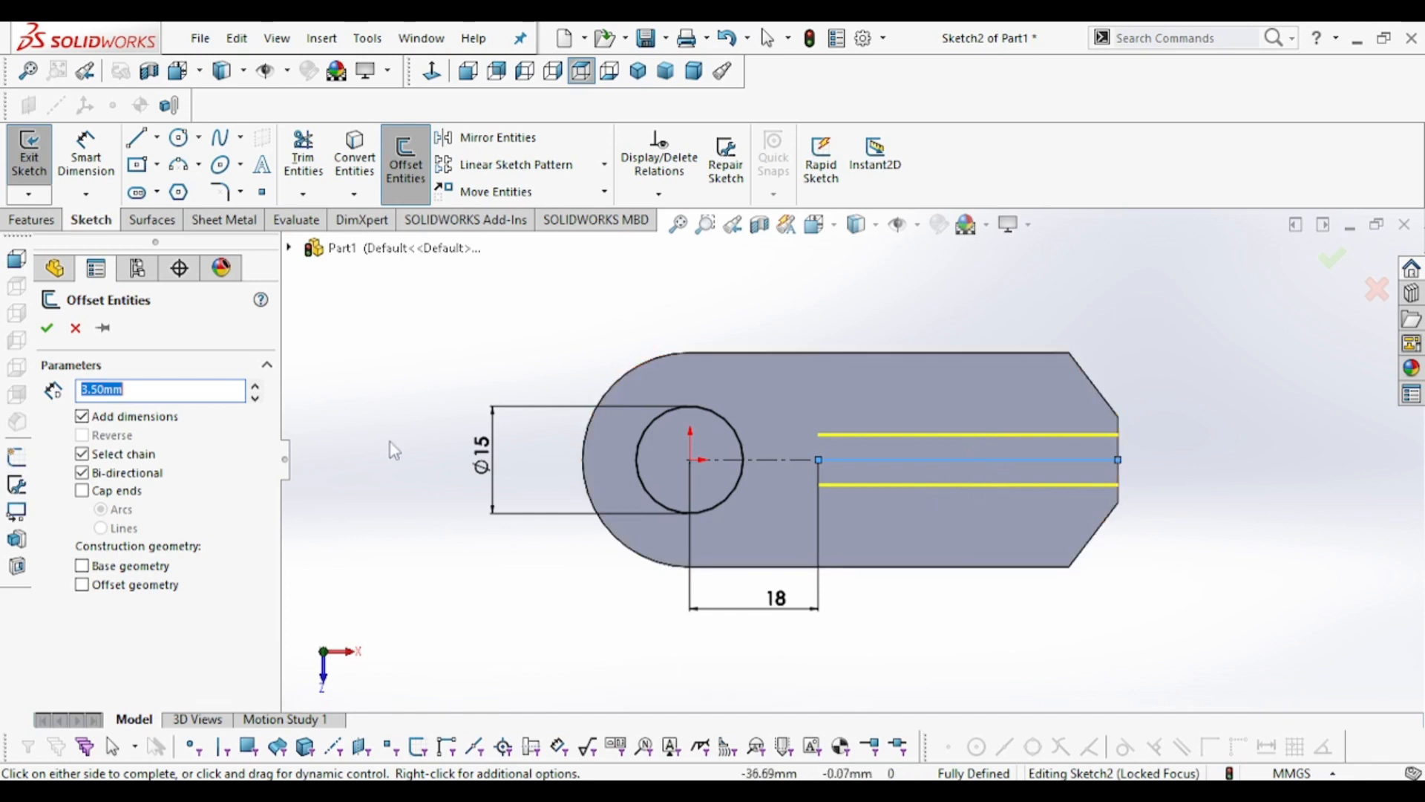
click(47, 329)
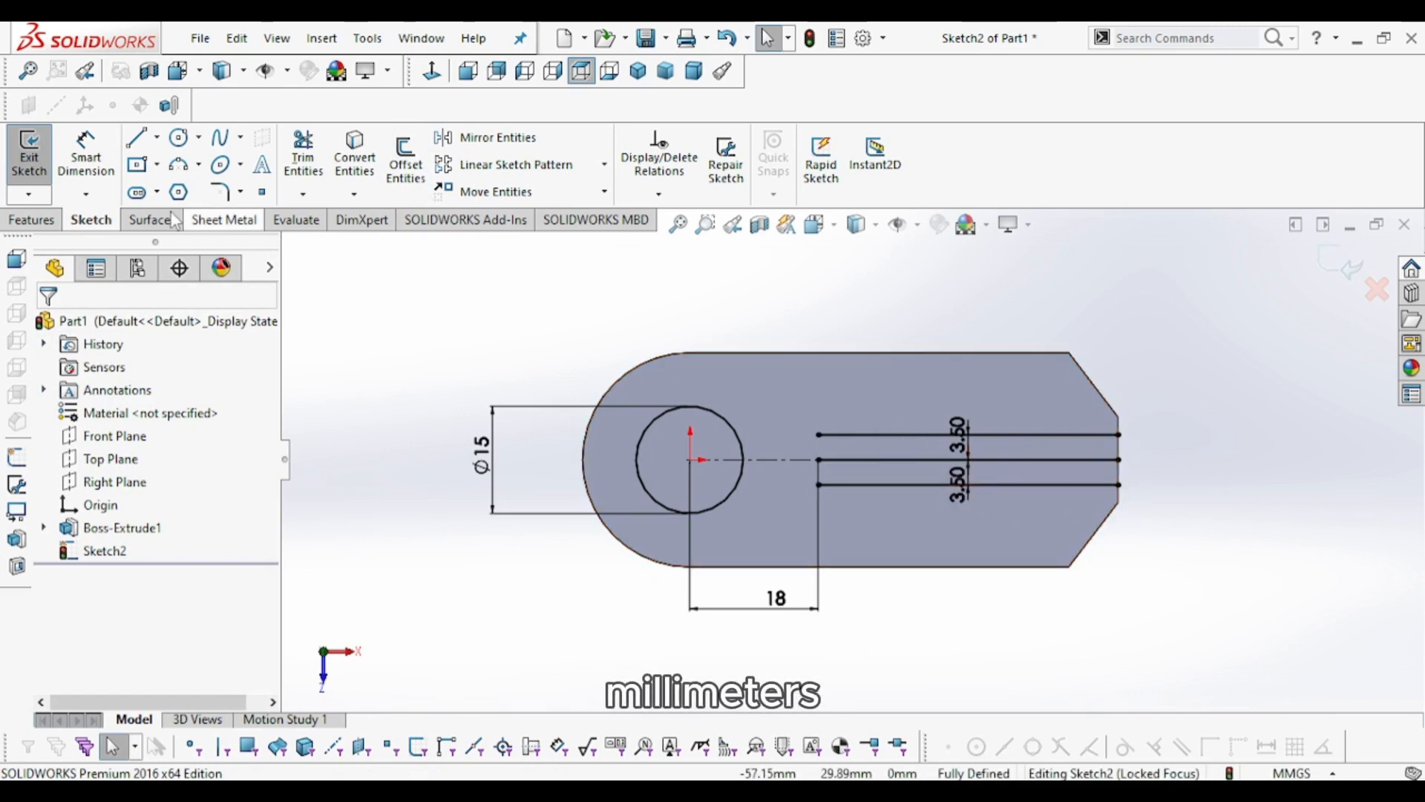
Join the offset lines' ends at the chamfered end with a vertical line and delete the horizontal line between them.
click(137, 138)
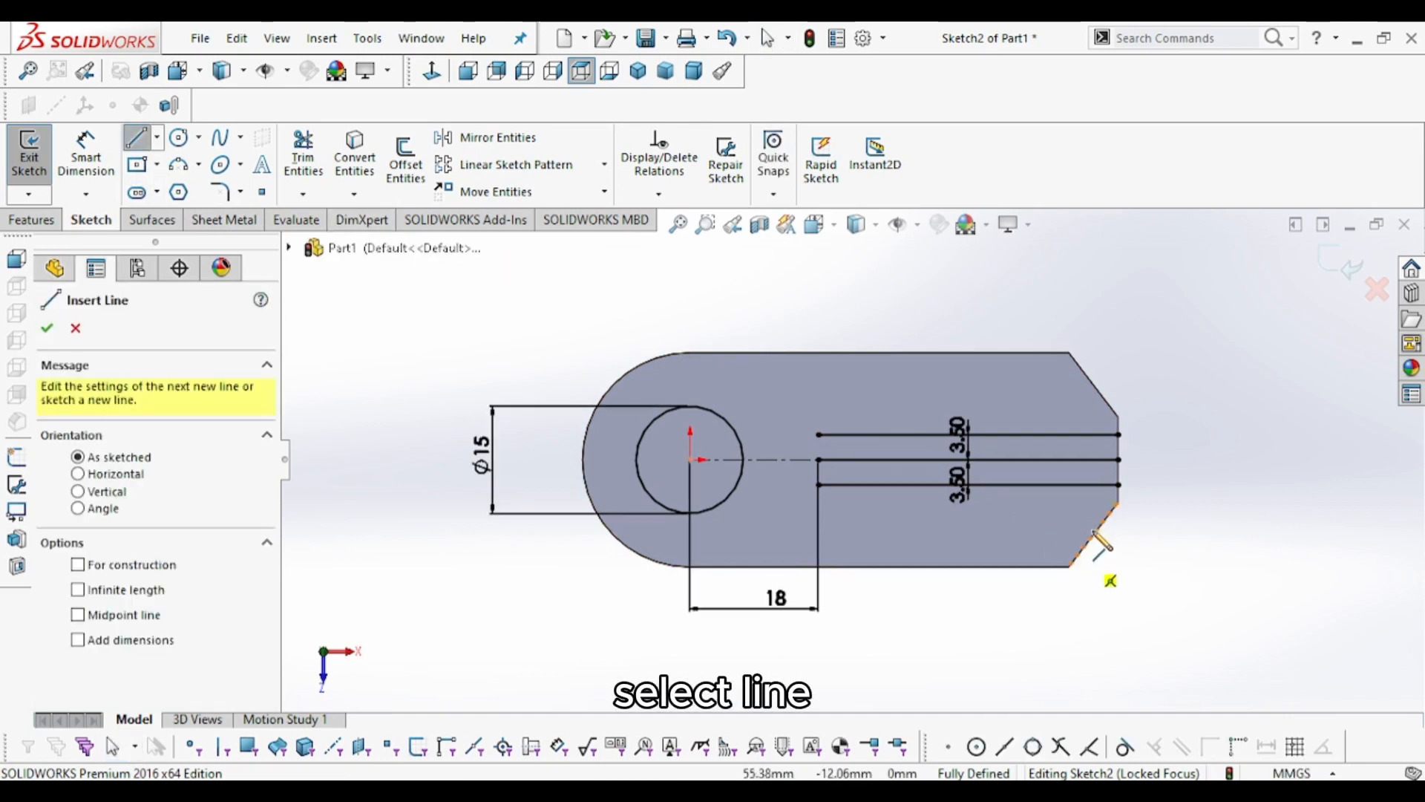
click(1119, 434)
click(1119, 485)
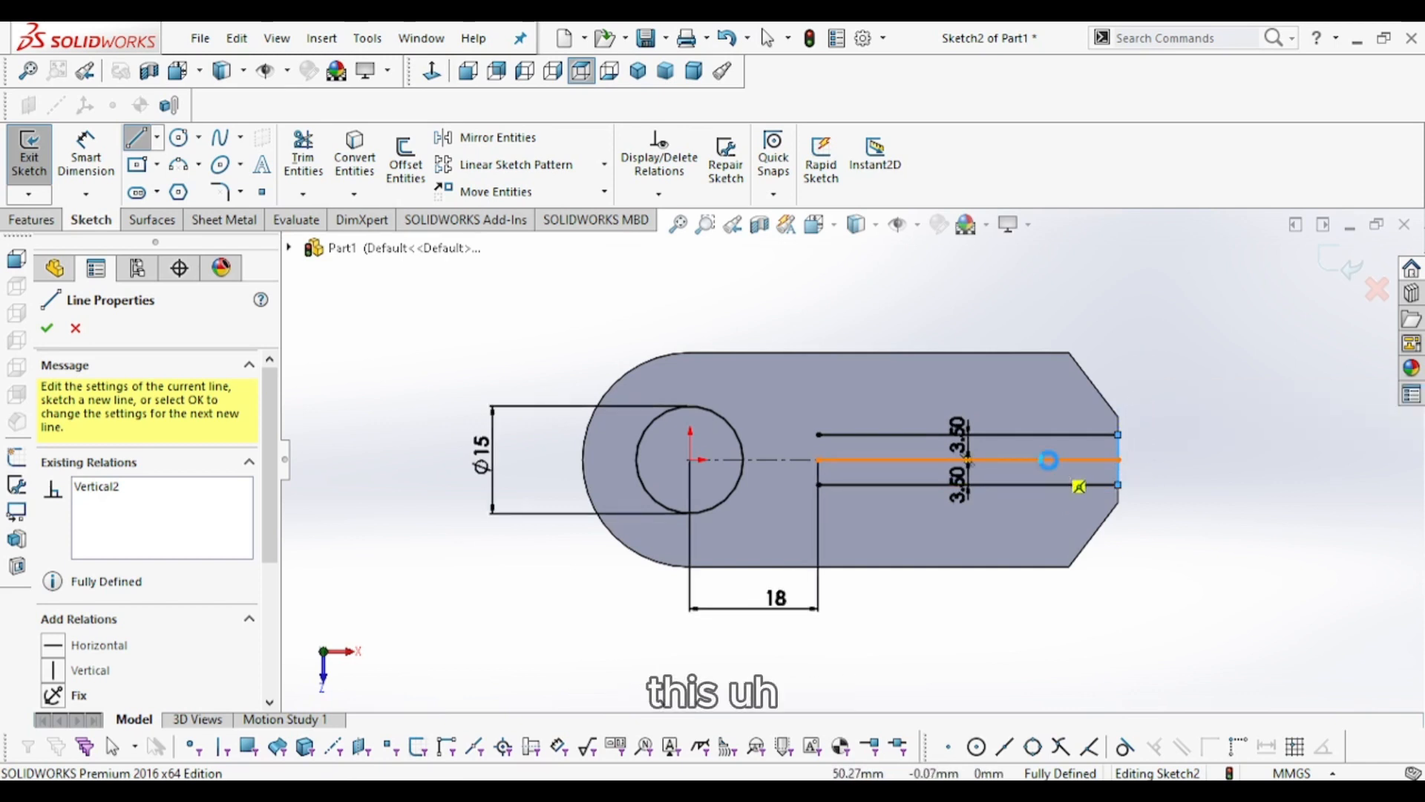
key(Escape)
click(1073, 461)
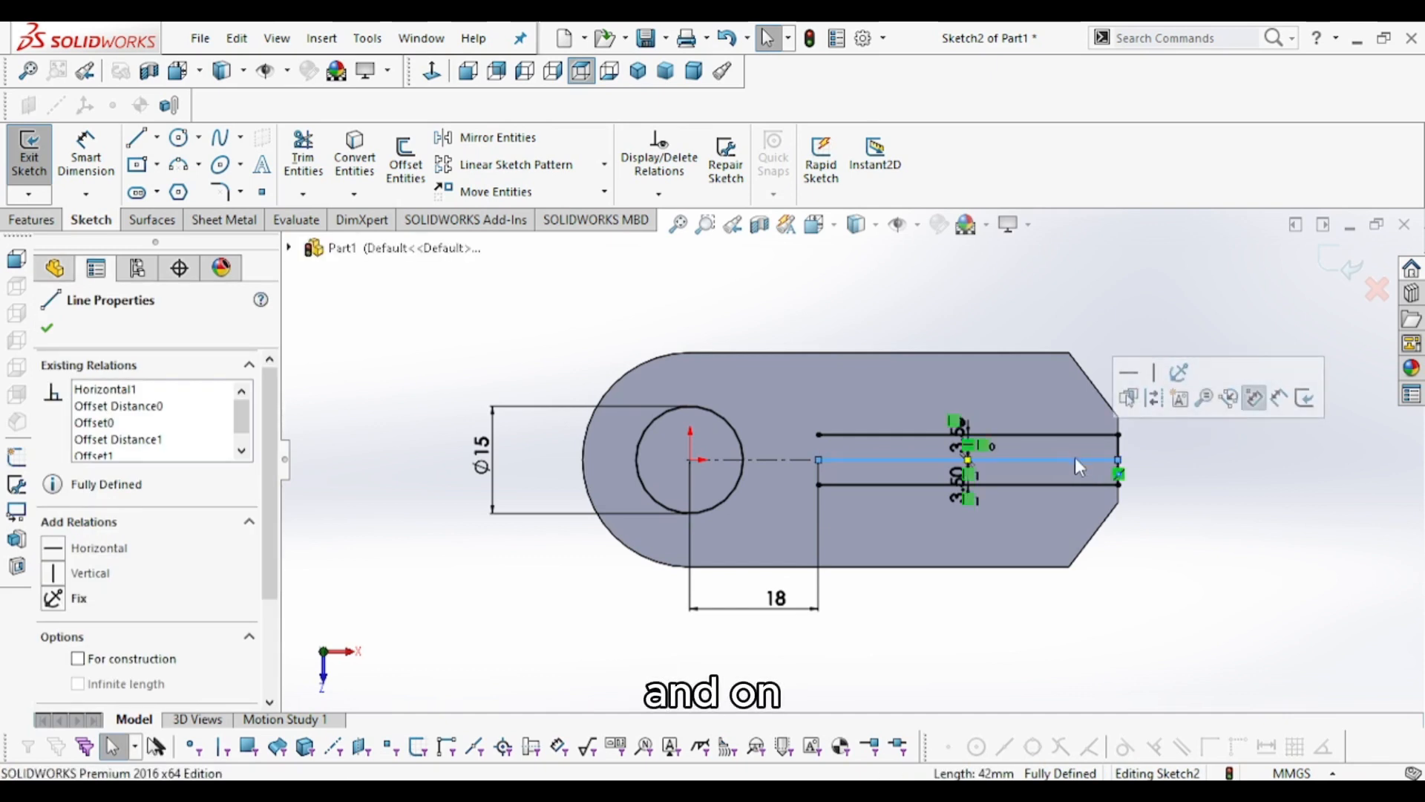
key(Delete)
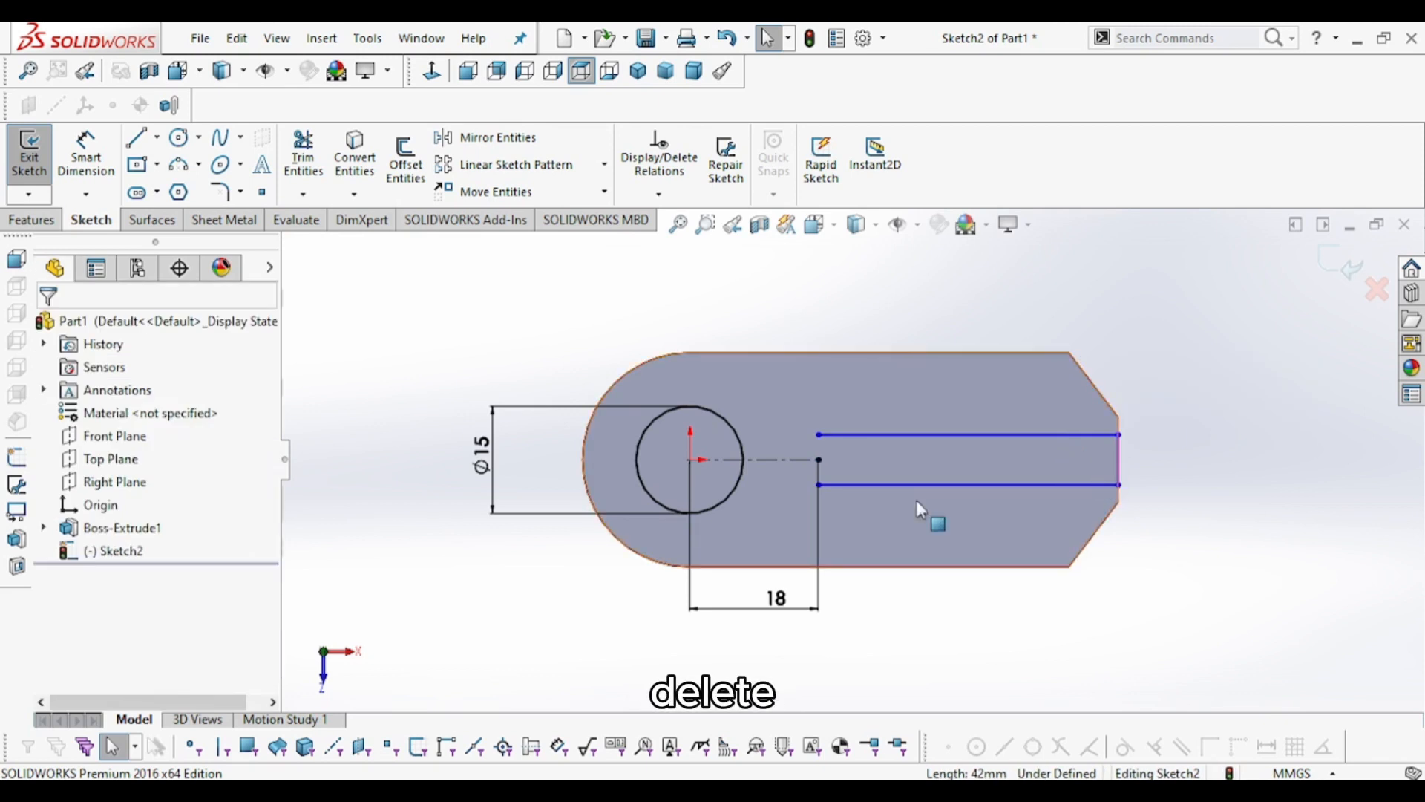
Dimension the spacing between the two parallel rib lines as 7 mm.
click(102, 156)
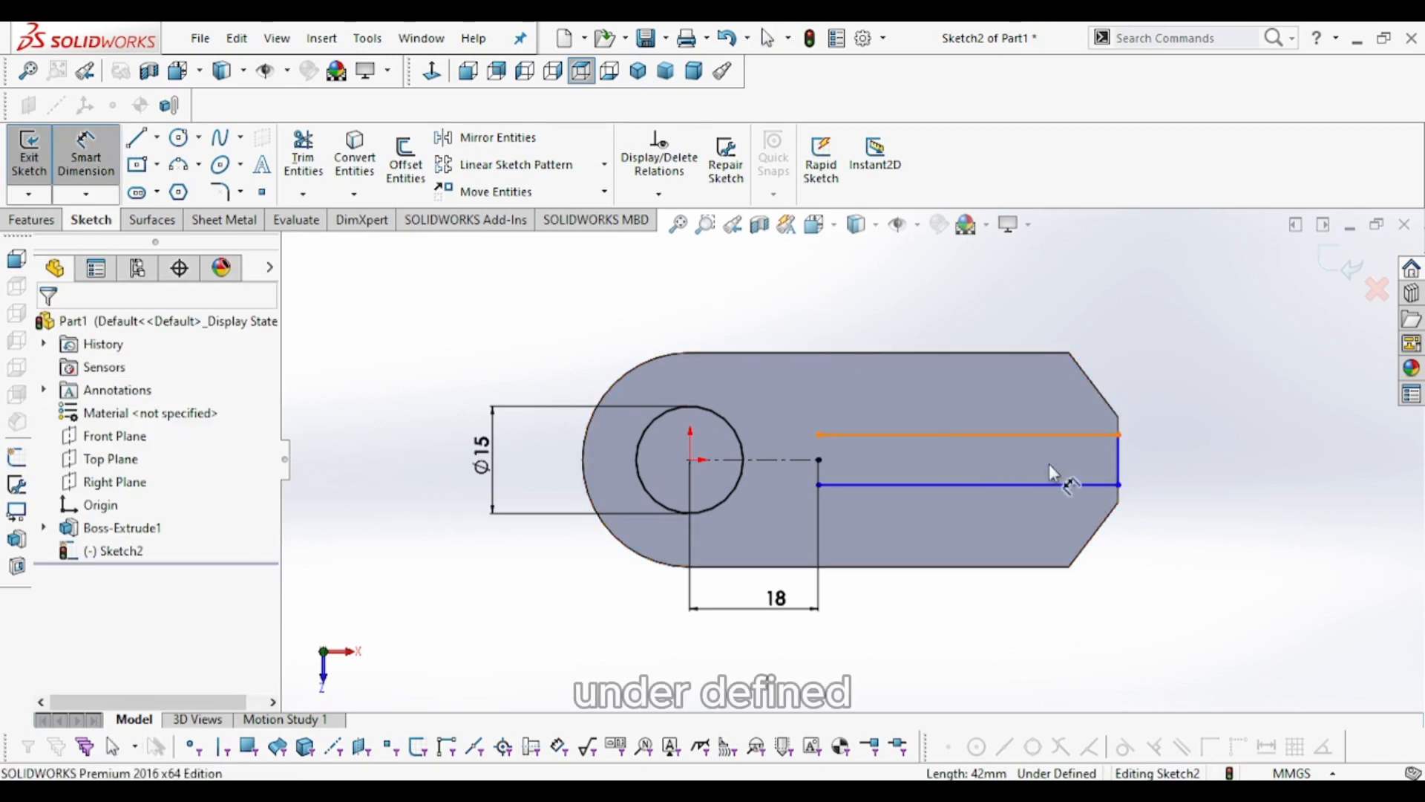
click(1036, 437)
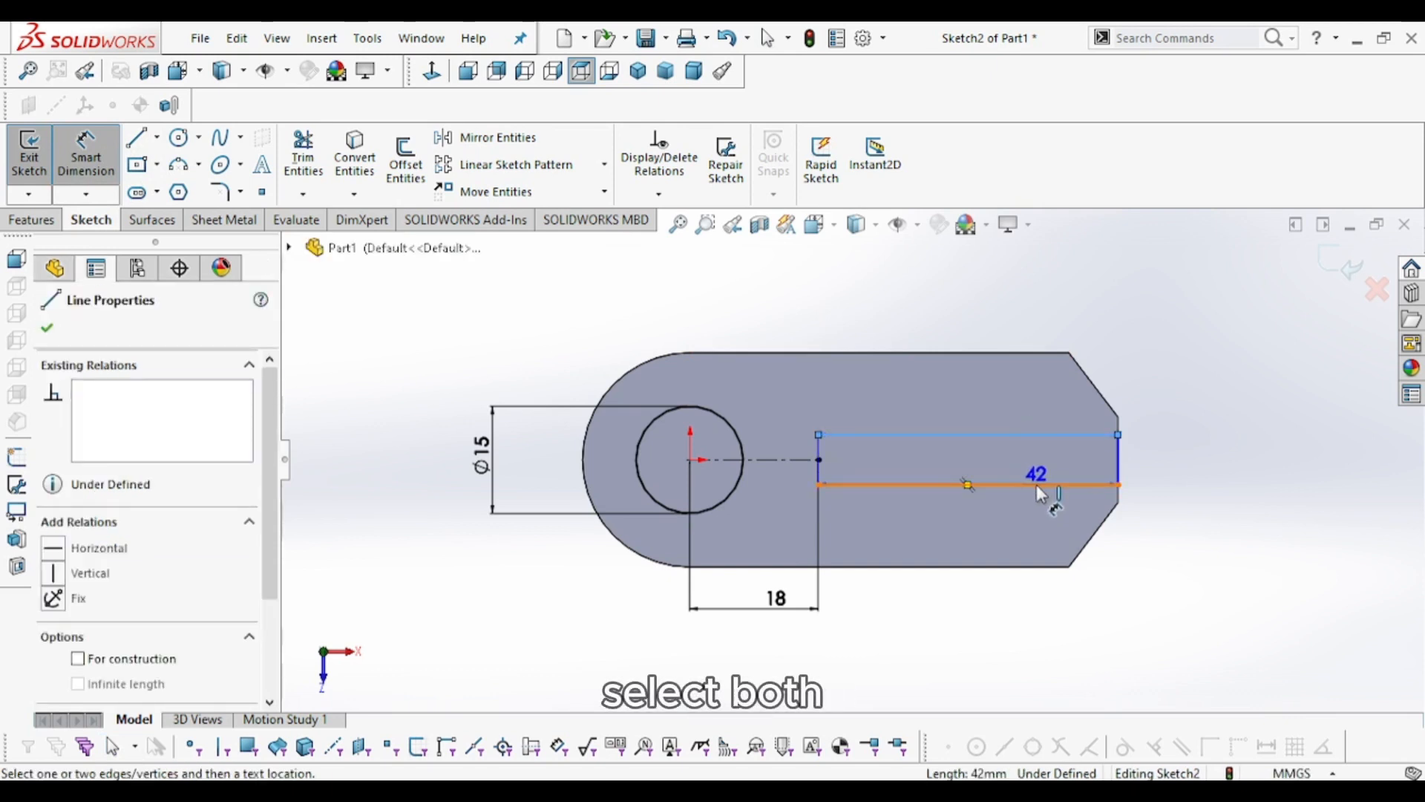
click(1036, 485)
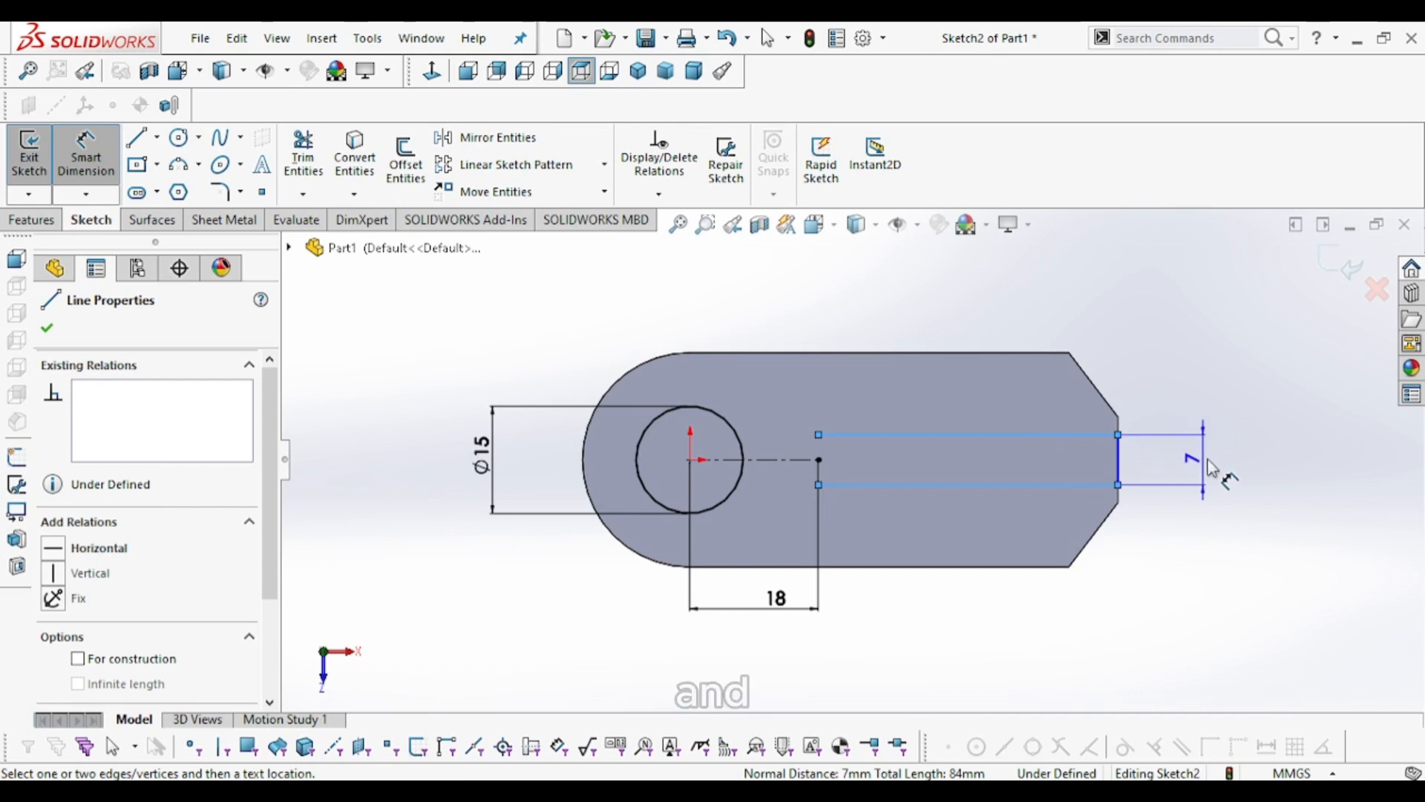
click(1206, 471)
click(1126, 455)
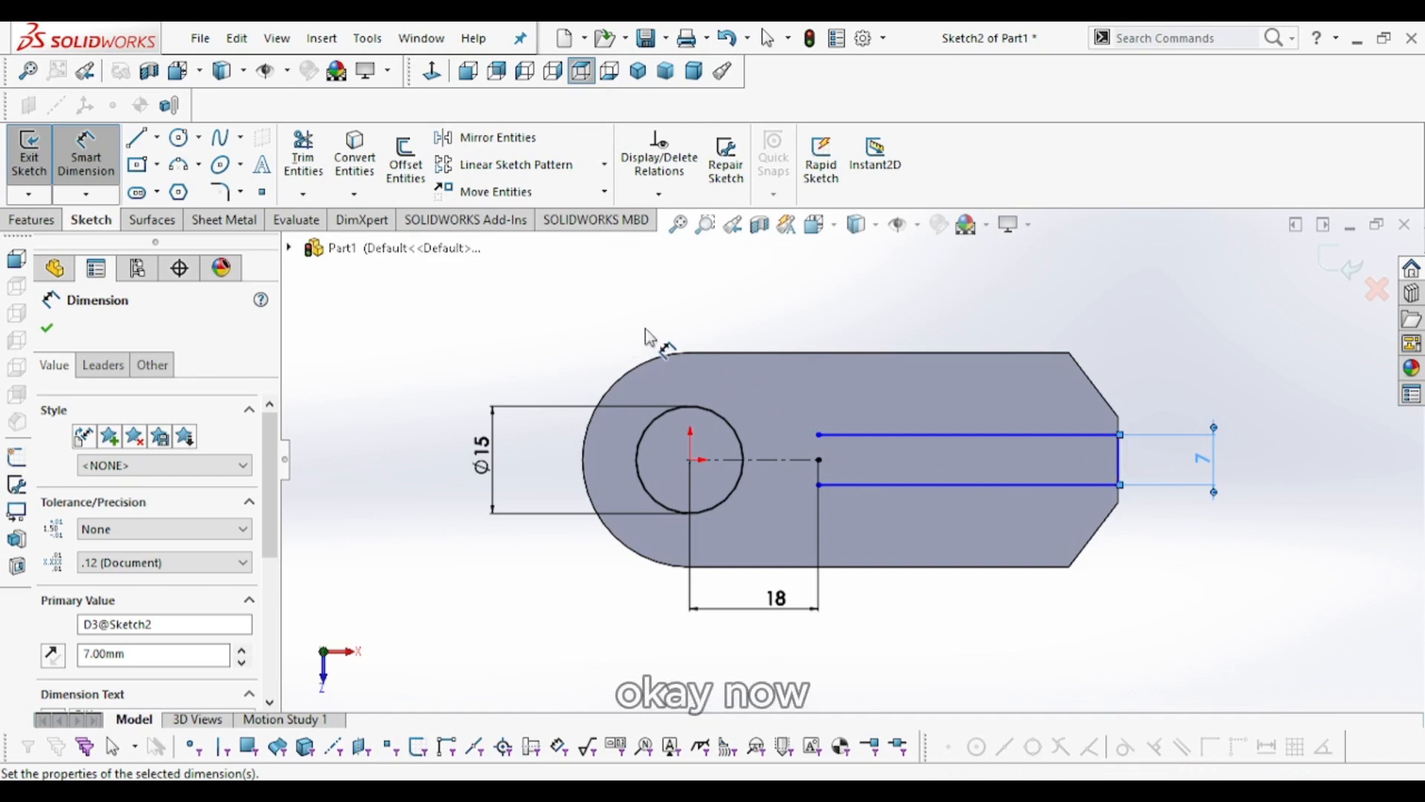
Check the reference drawing and sketch a vertical line from the upper rib line's inner end to the base's upper edge.
click(137, 139)
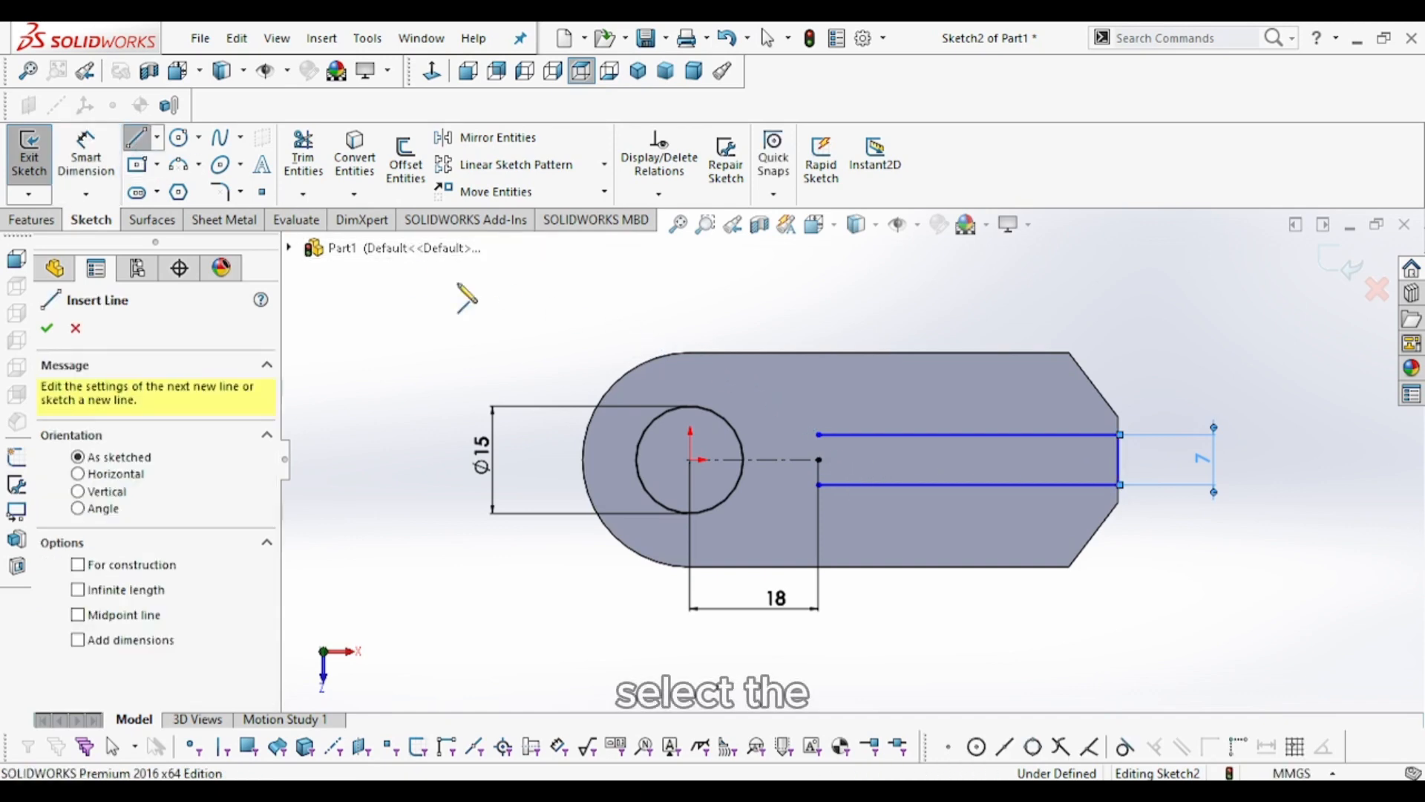
key(alt+Tab)
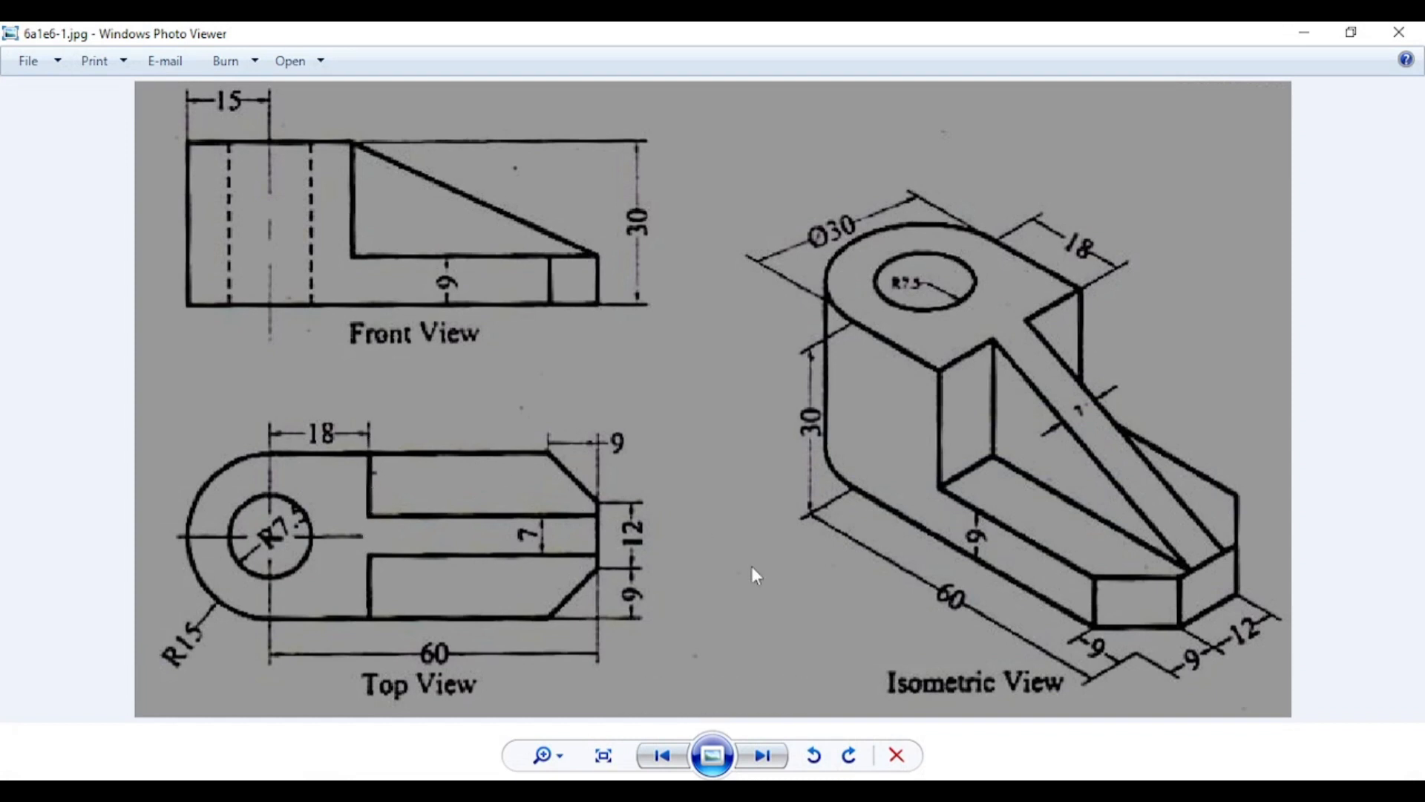
mouse_move(893, 790)
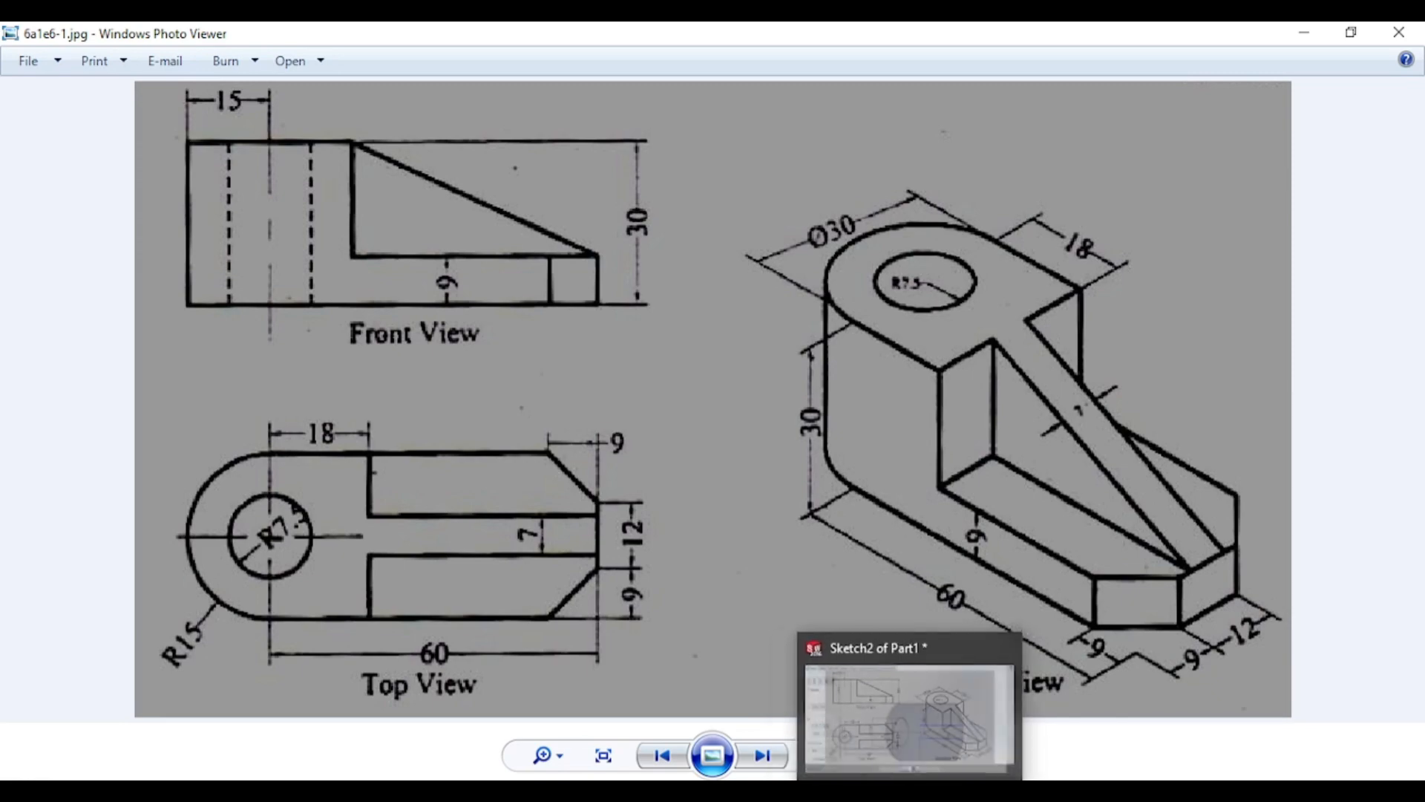
click(939, 790)
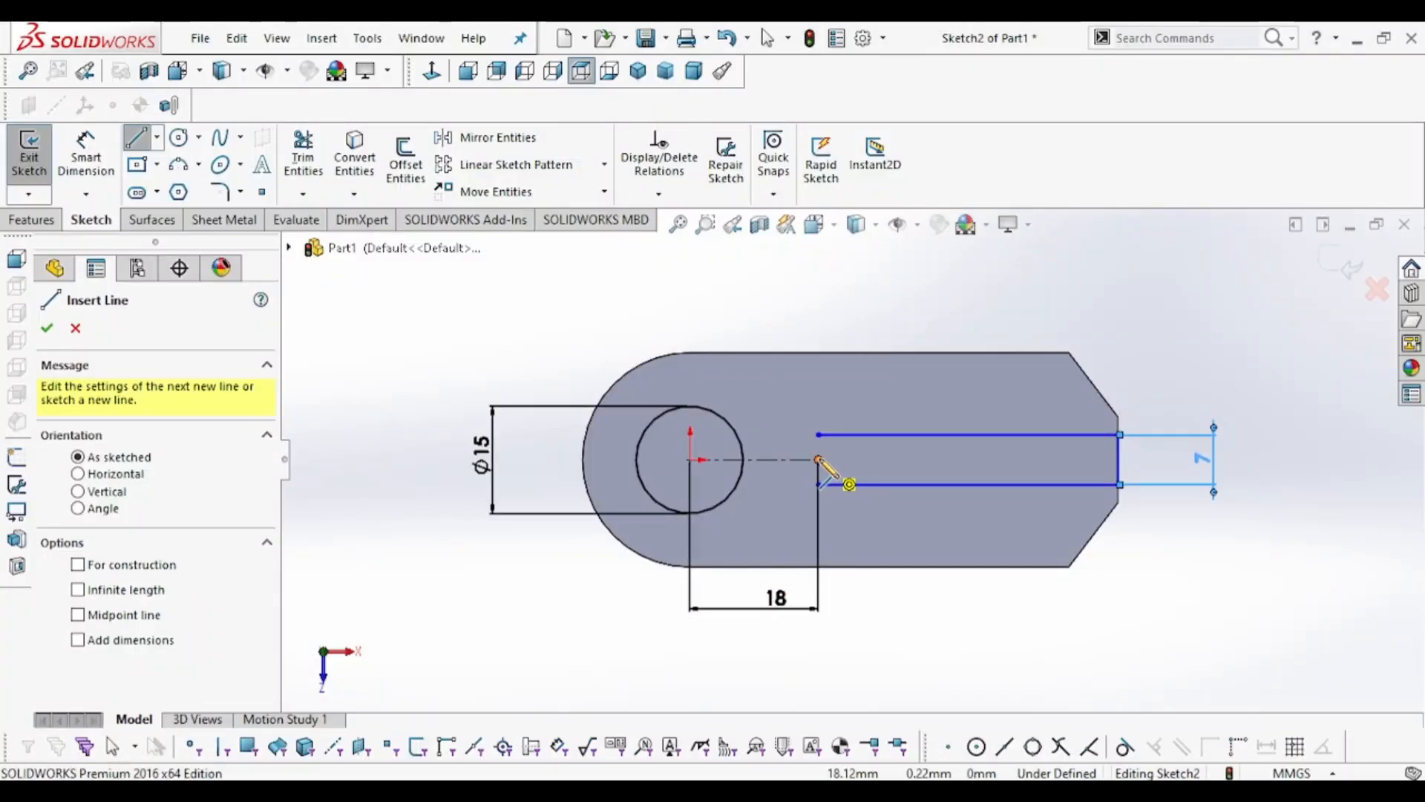
click(818, 435)
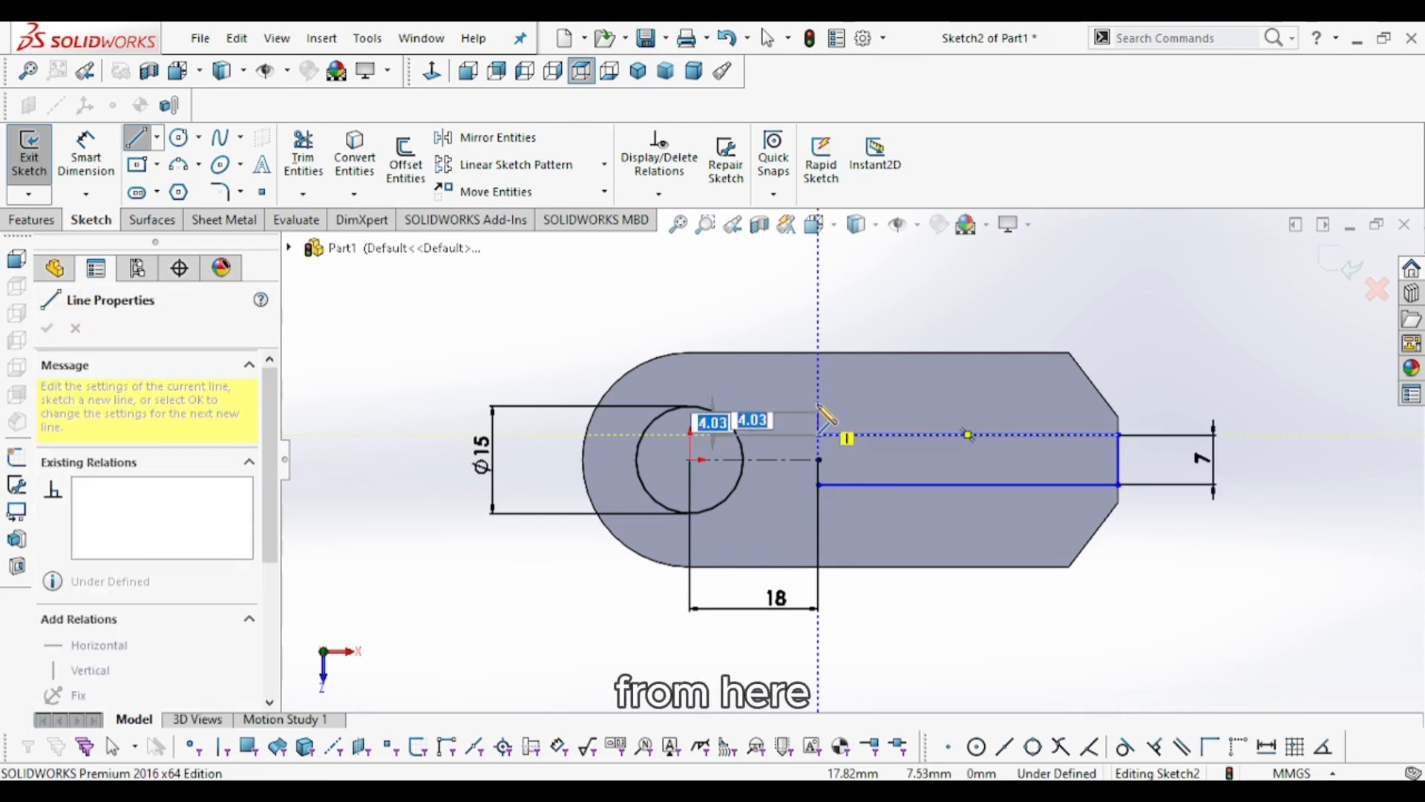
click(818, 352)
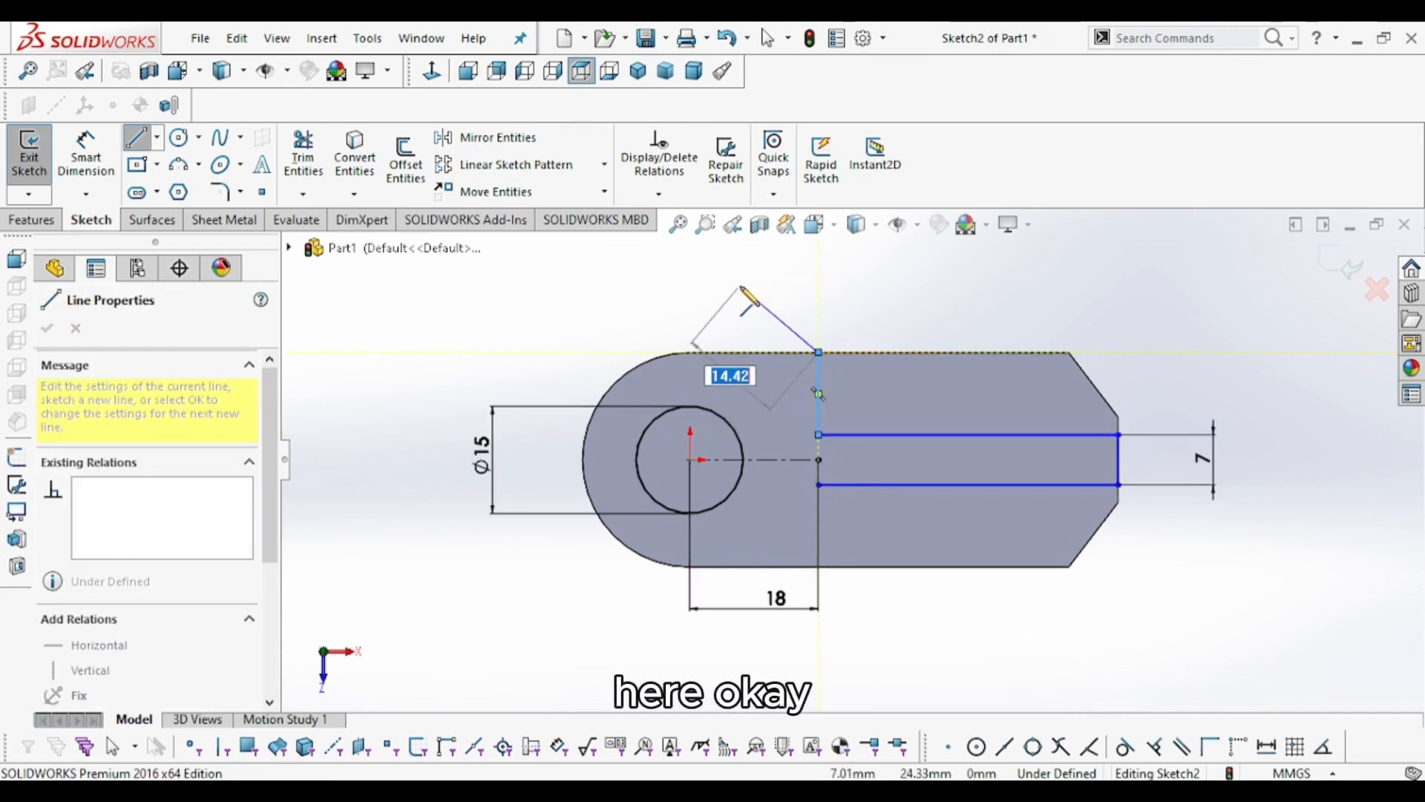
right_click(741, 288)
click(776, 302)
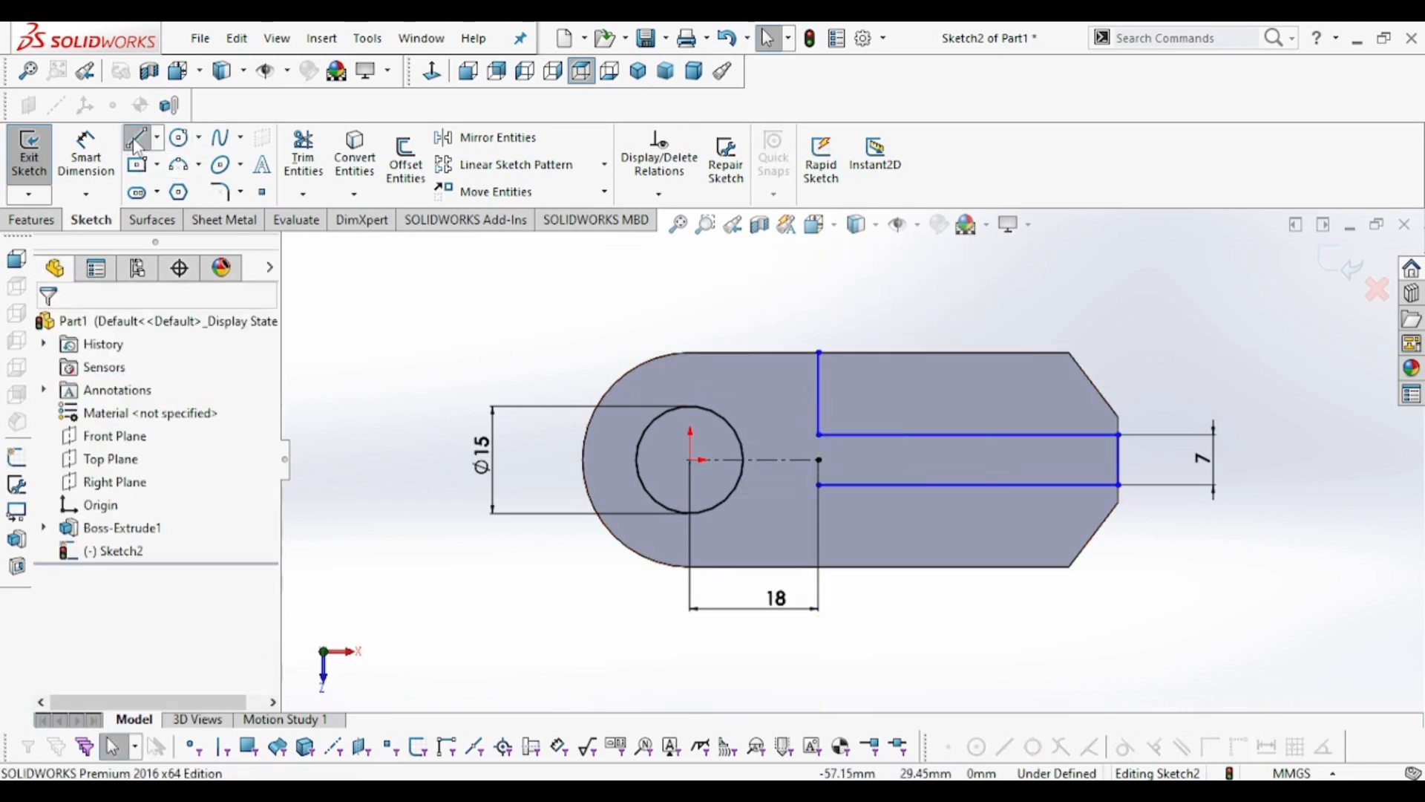
Sketch a vertical line from the lower rib line's inner end down to the base's lower edge.
click(135, 142)
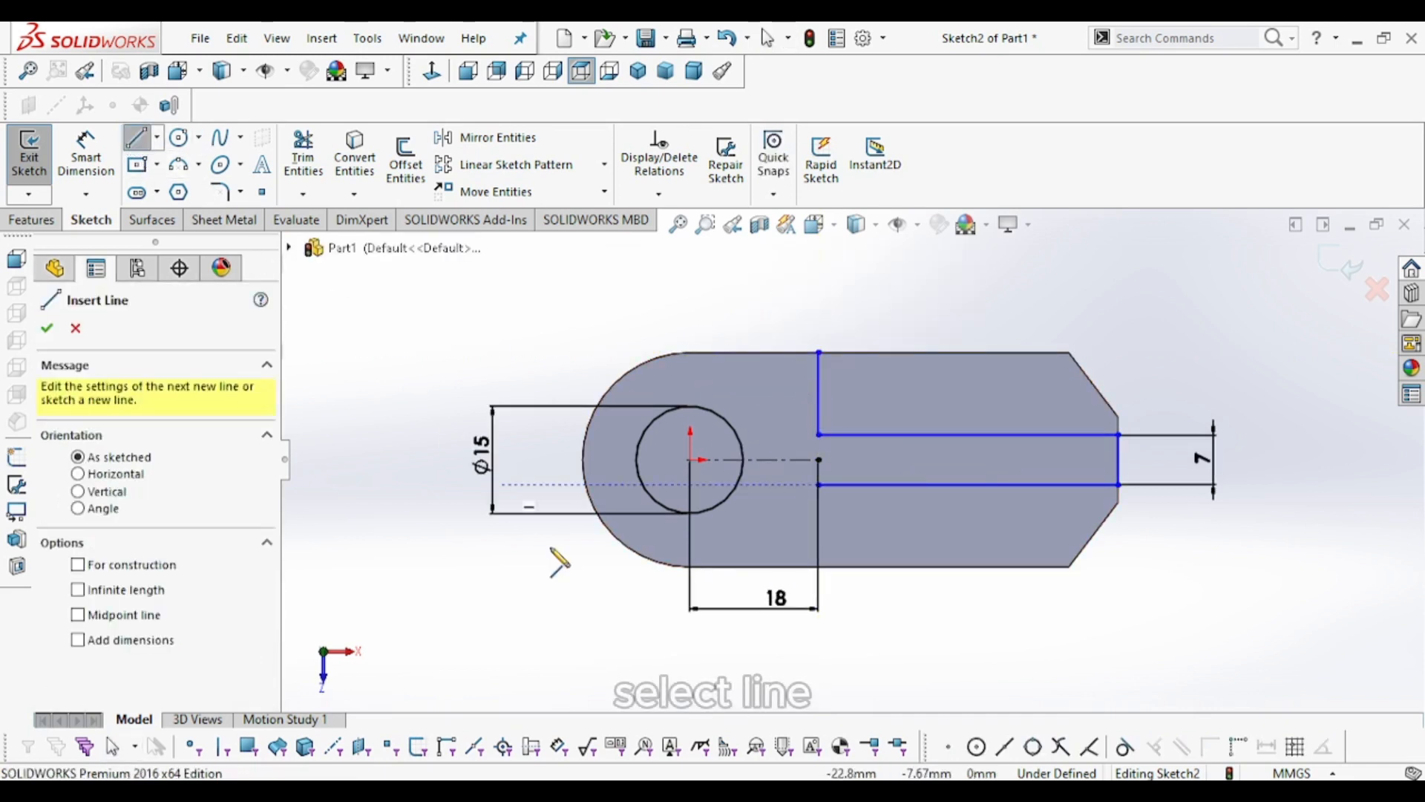
click(819, 485)
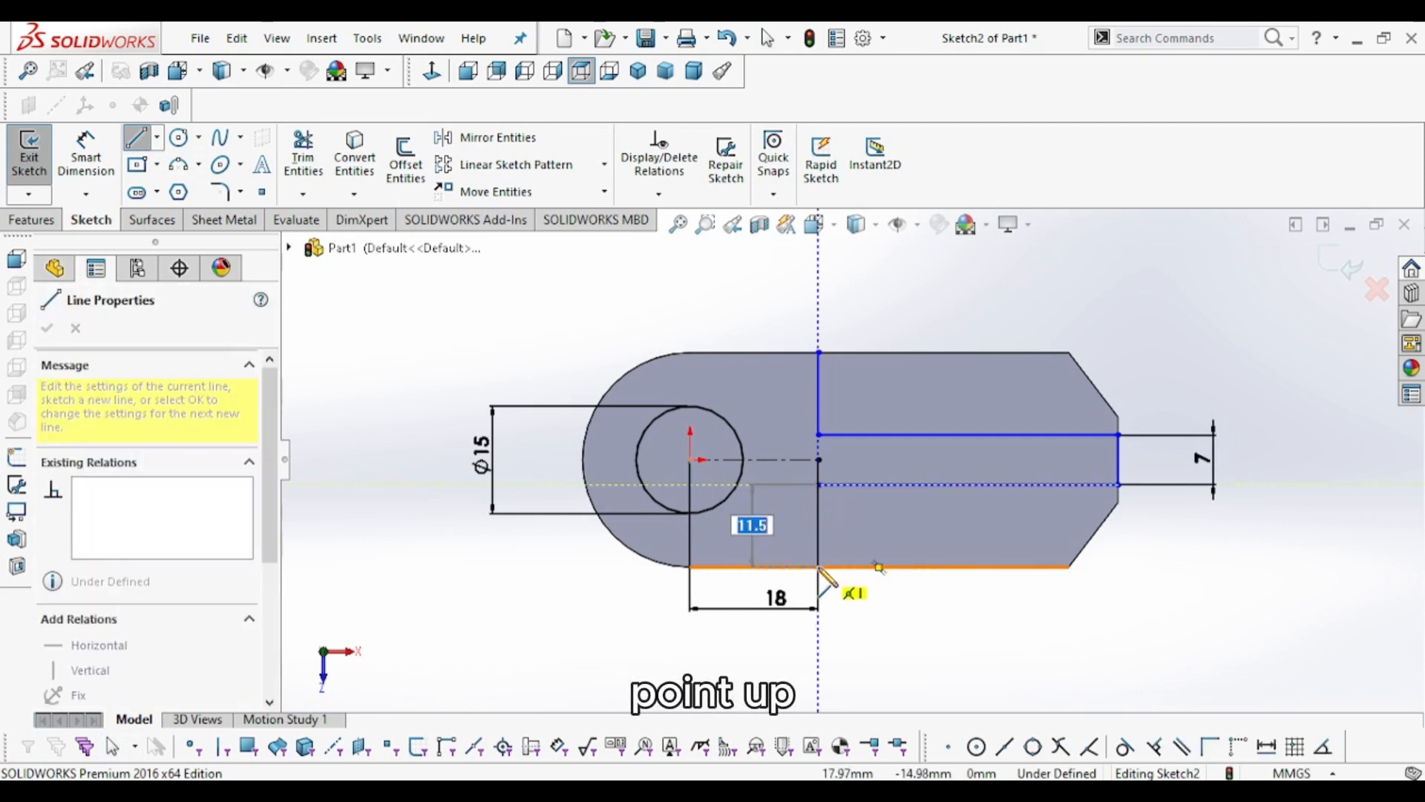
click(819, 567)
key(Escape)
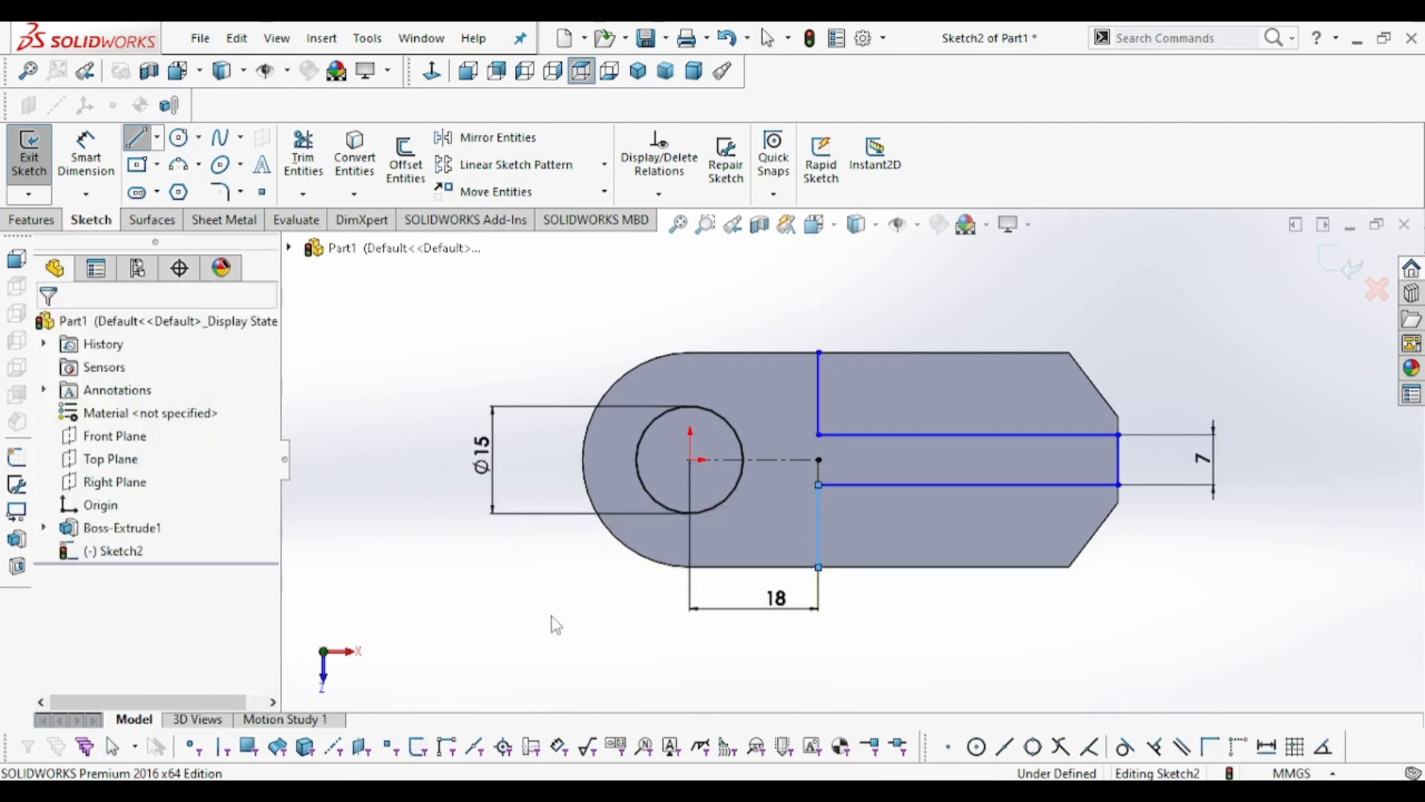
key(Escape)
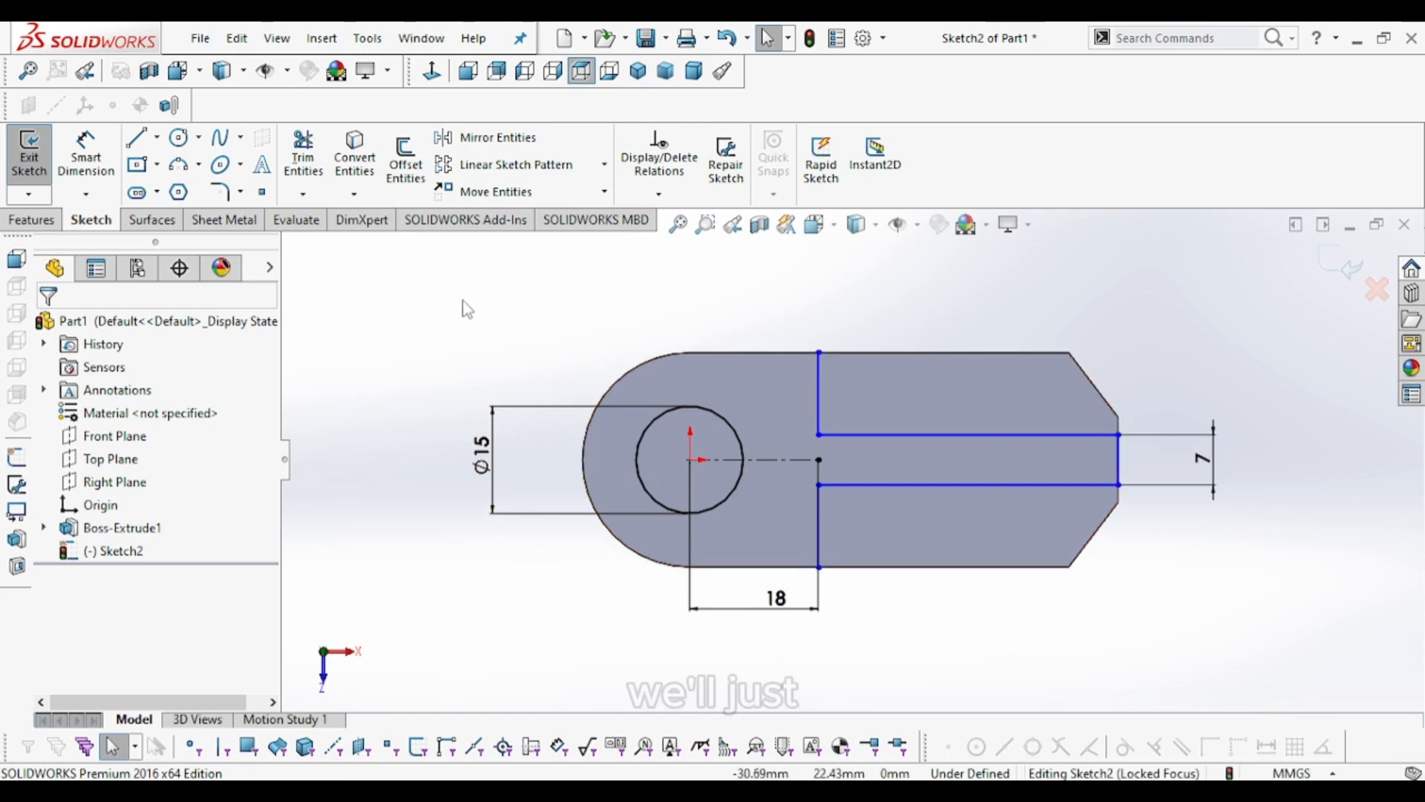
Convert the base's upper edge, rounded end arc and lower edge into sketch entities.
click(718, 355)
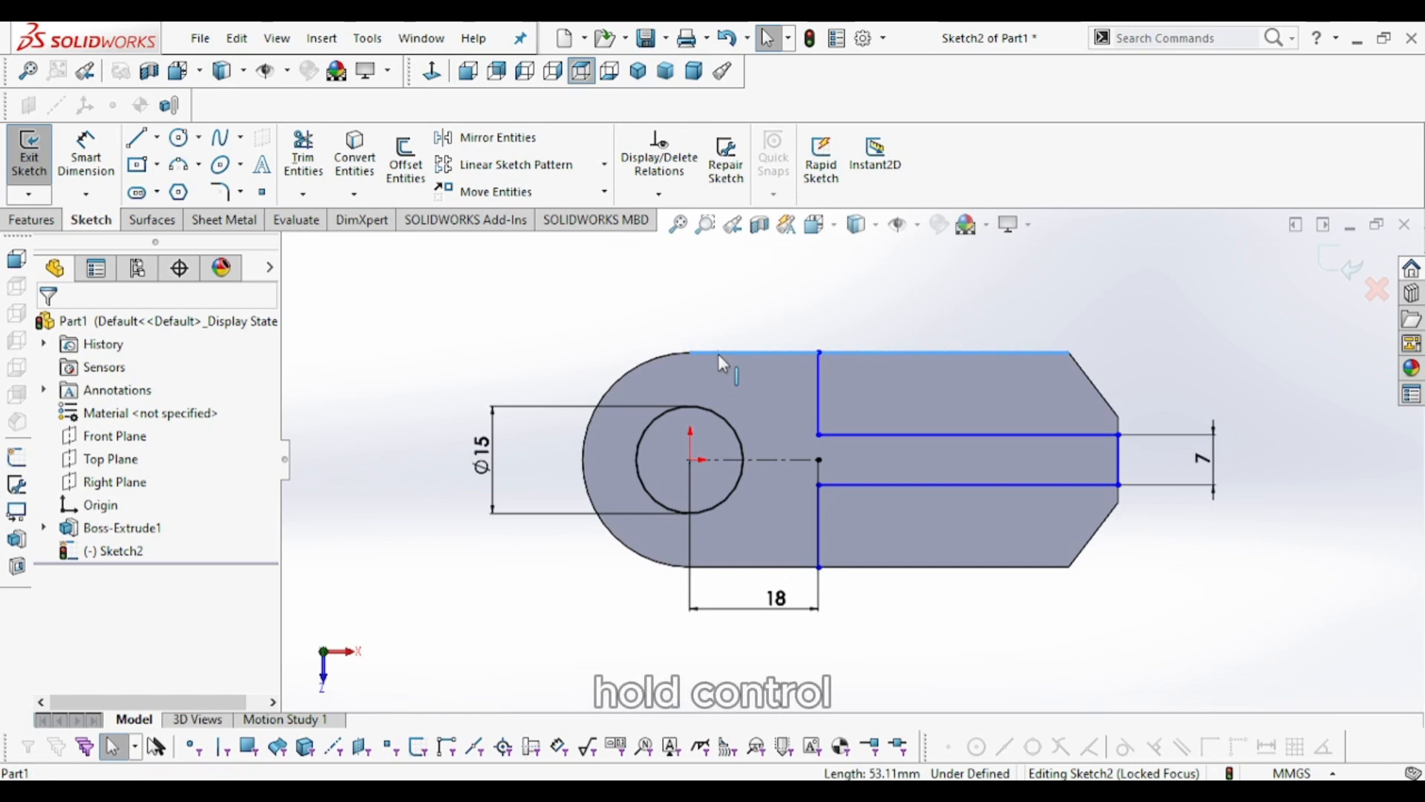
ctrl+click(637, 368)
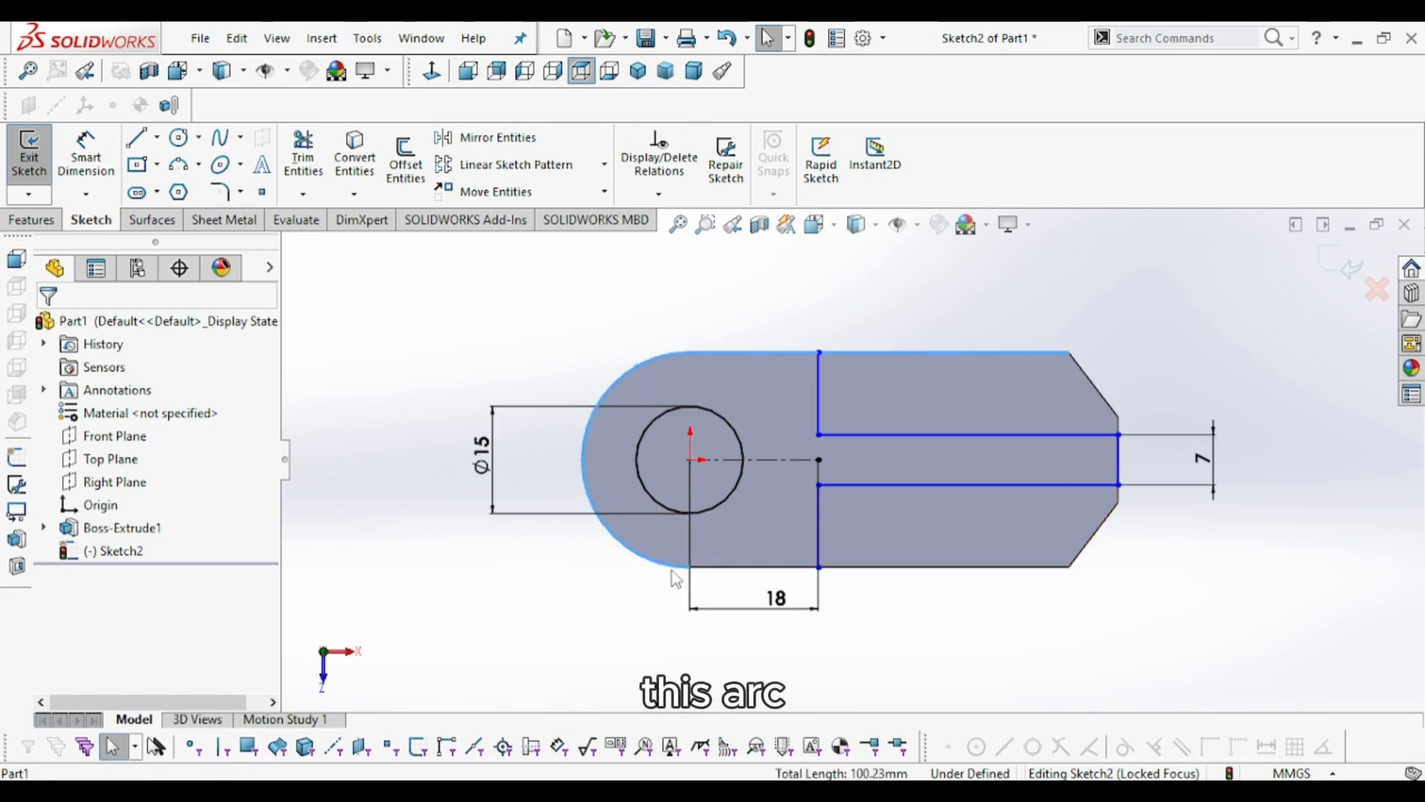
ctrl+click(715, 569)
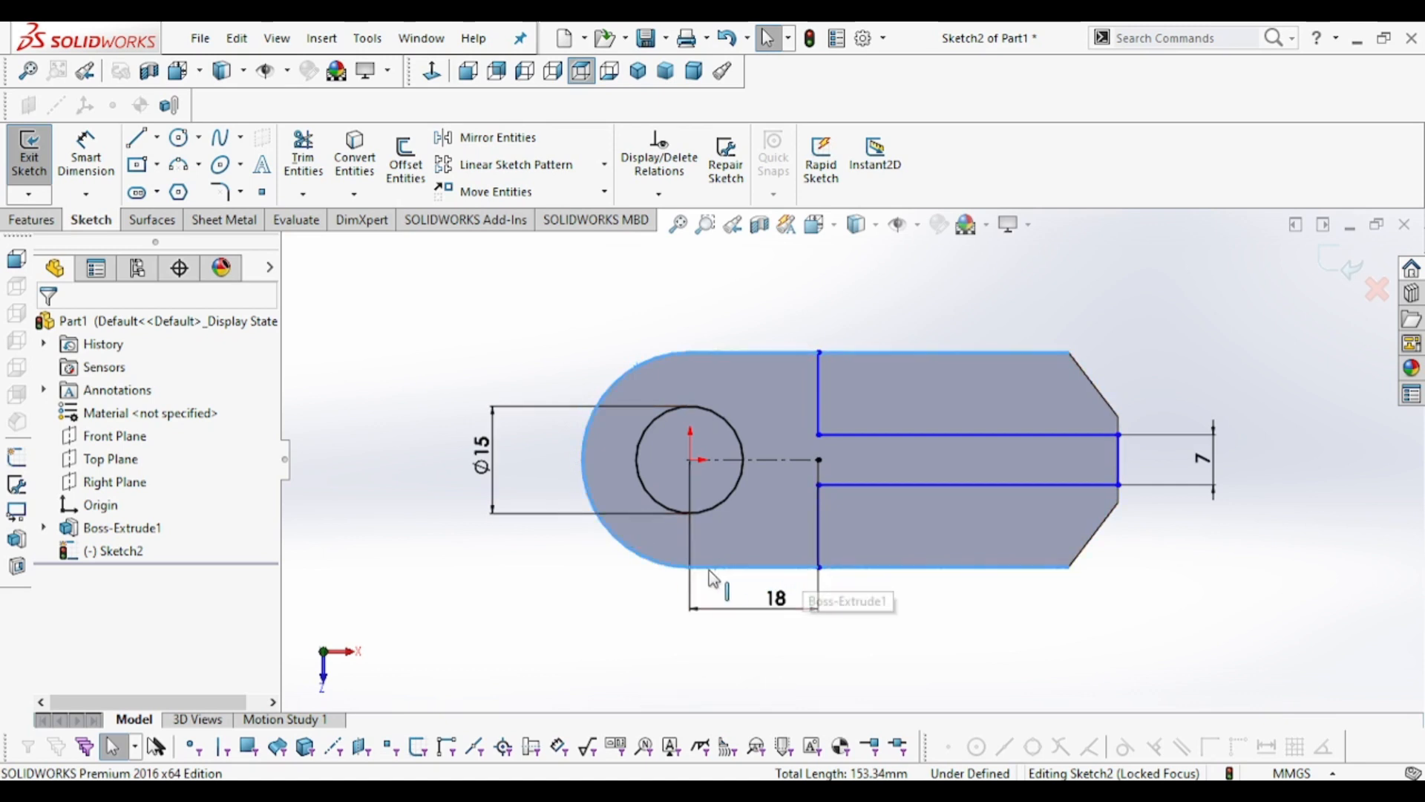
click(780, 401)
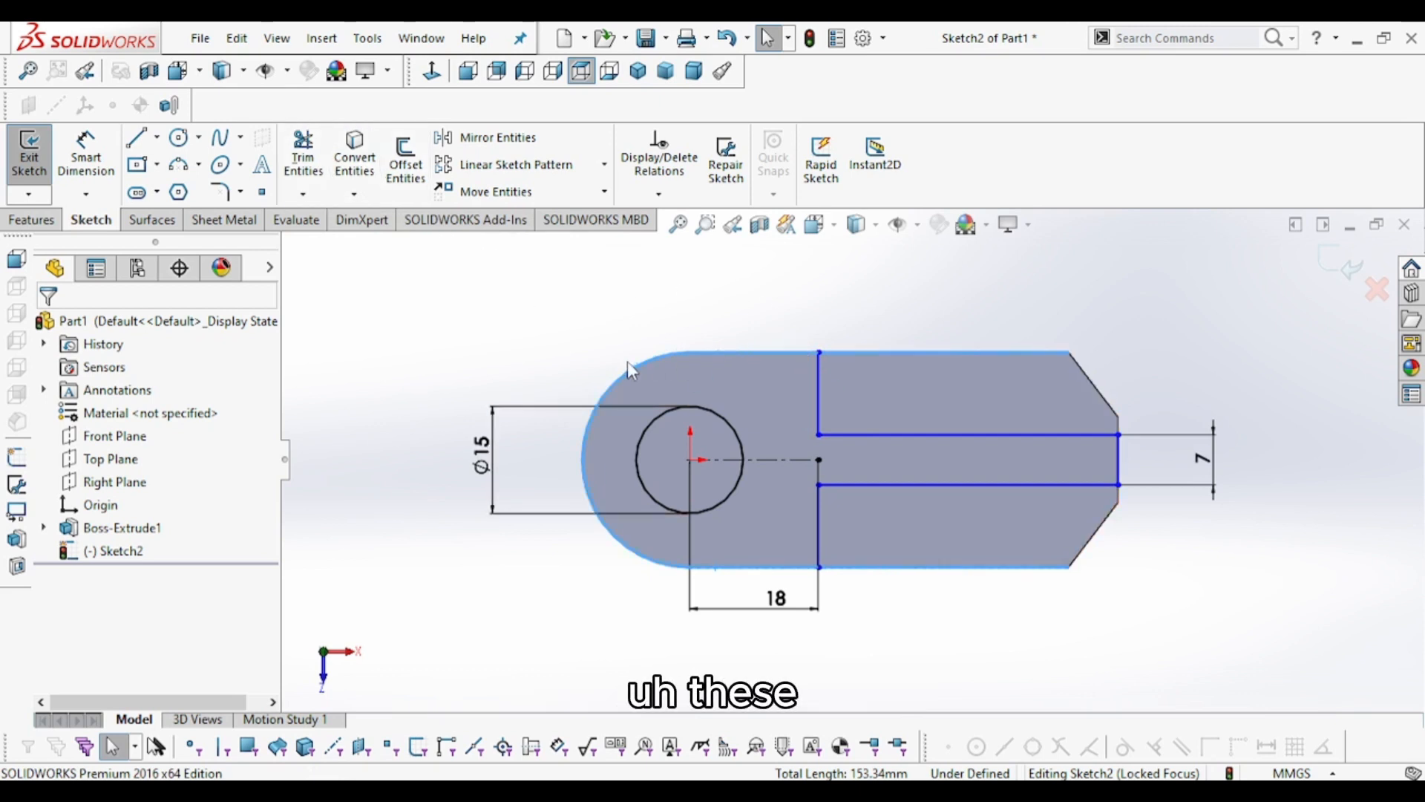
click(361, 168)
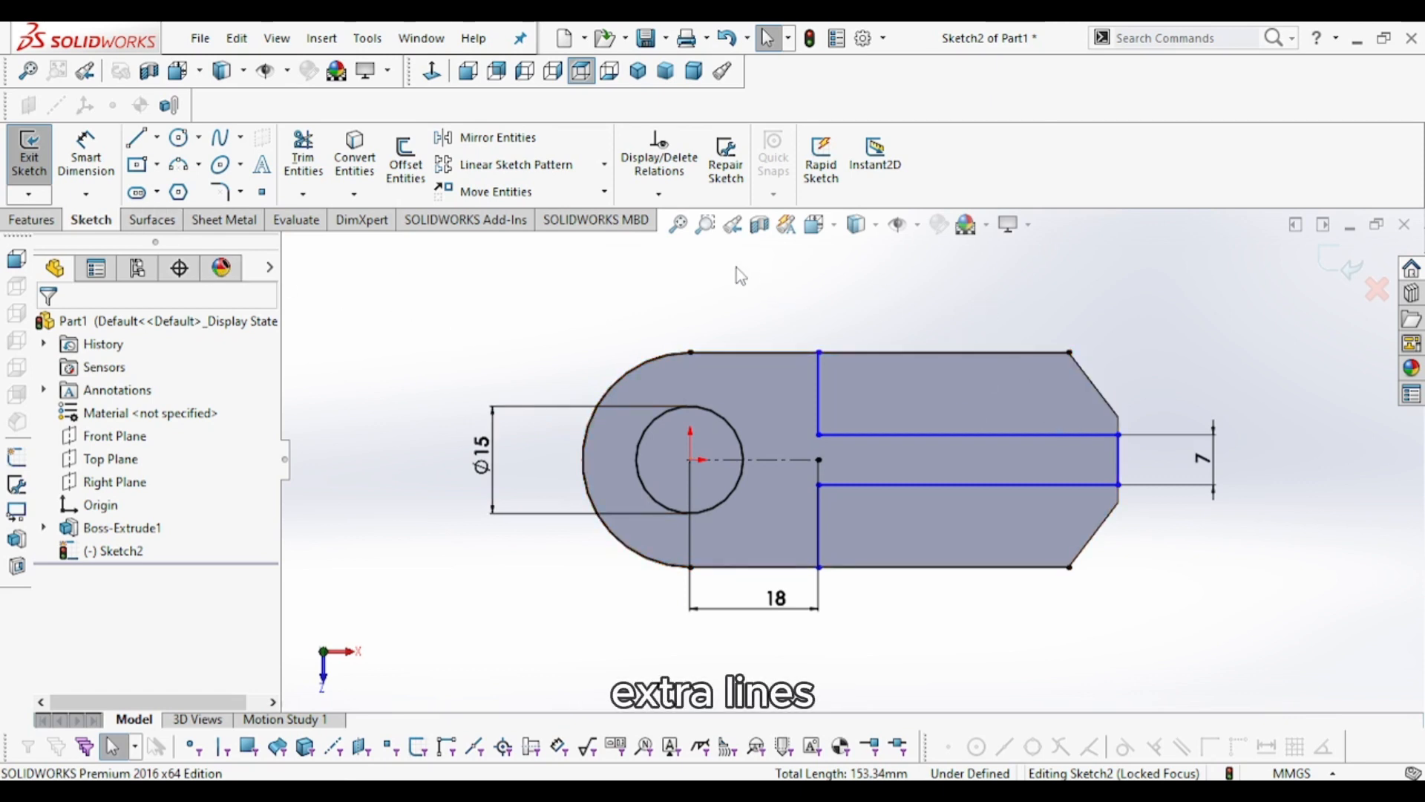
Trim away the converted upper and lower edge lines between the vertical lines and the chamfers.
click(302, 160)
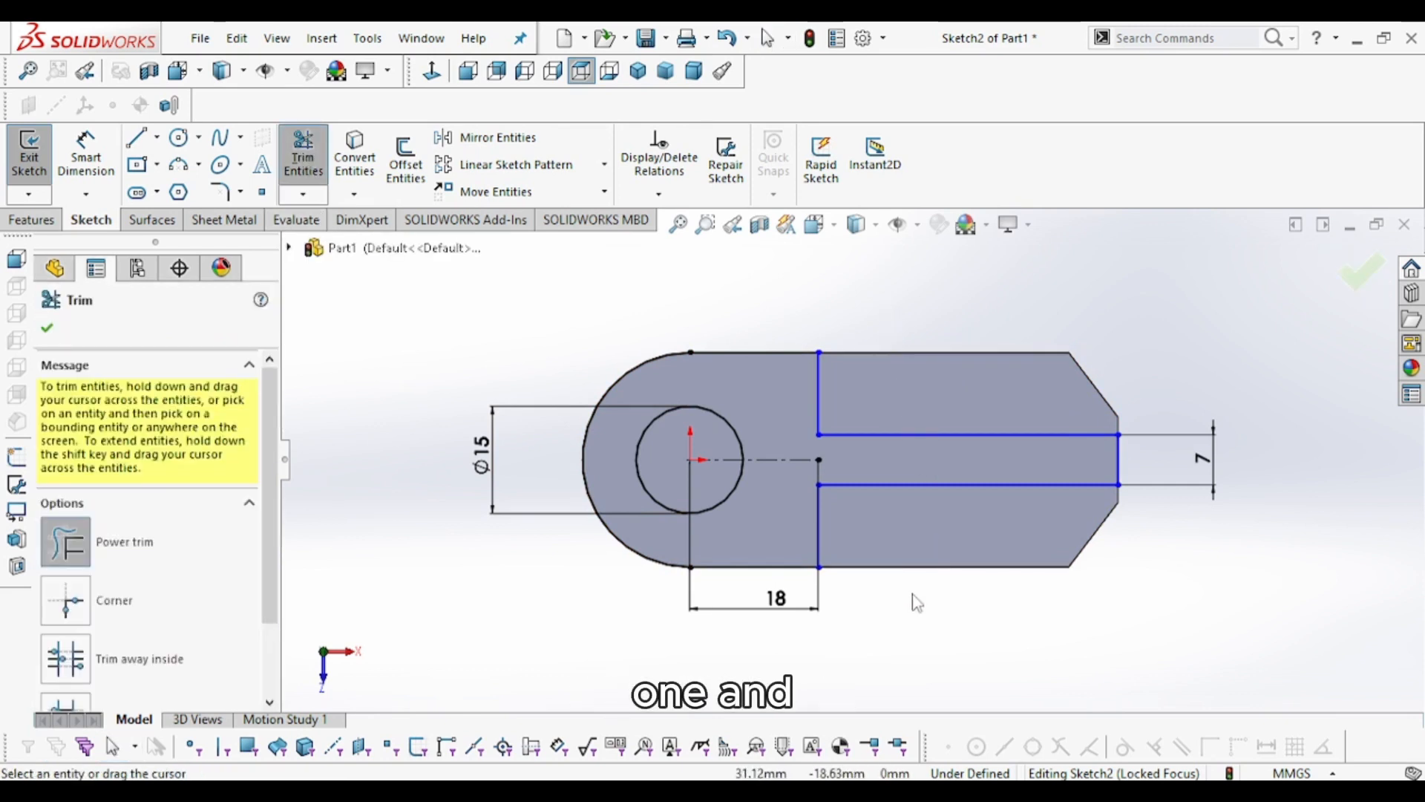
scroll(804, 607, down, 5)
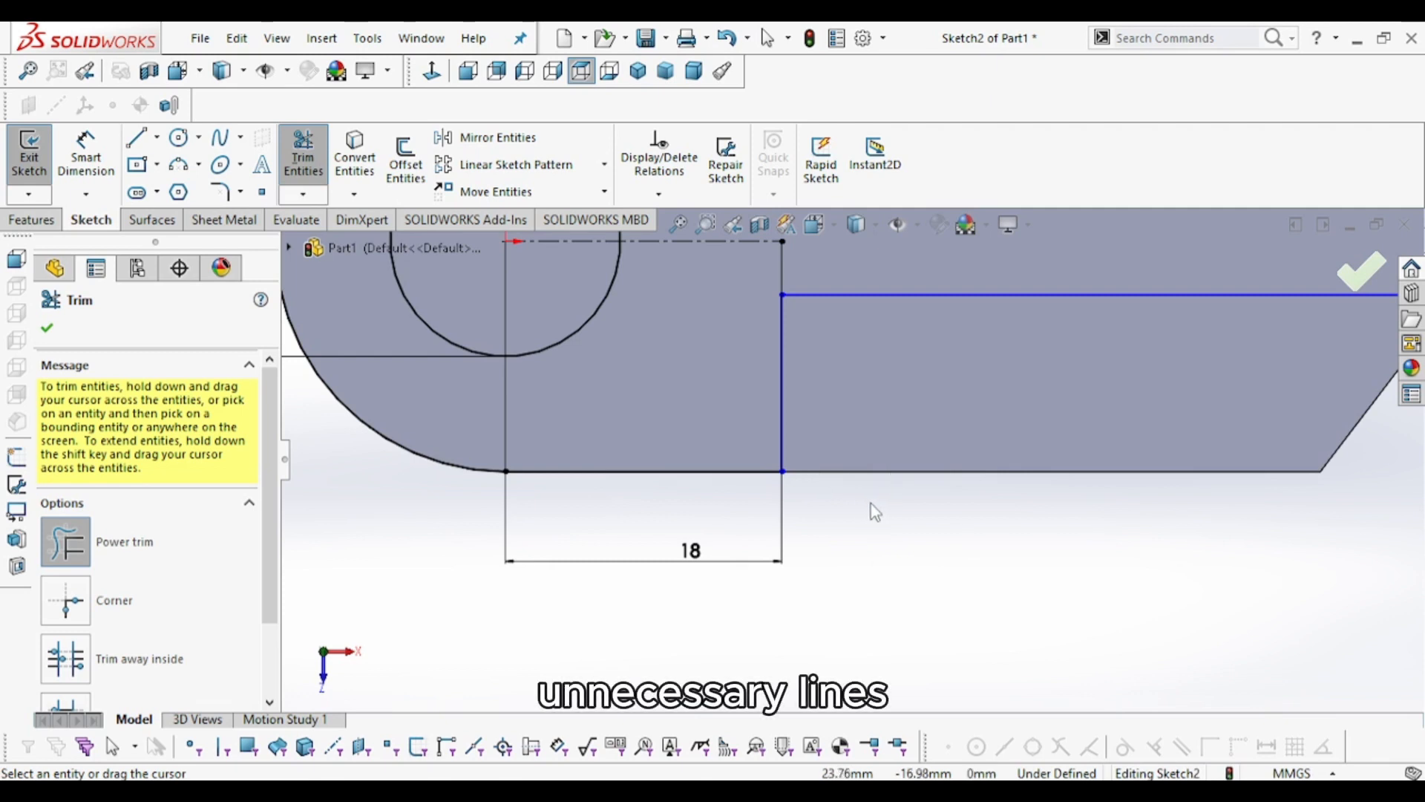
scroll(873, 512, up, 1)
scroll(876, 512, down, 1)
scroll(862, 431, up, 4)
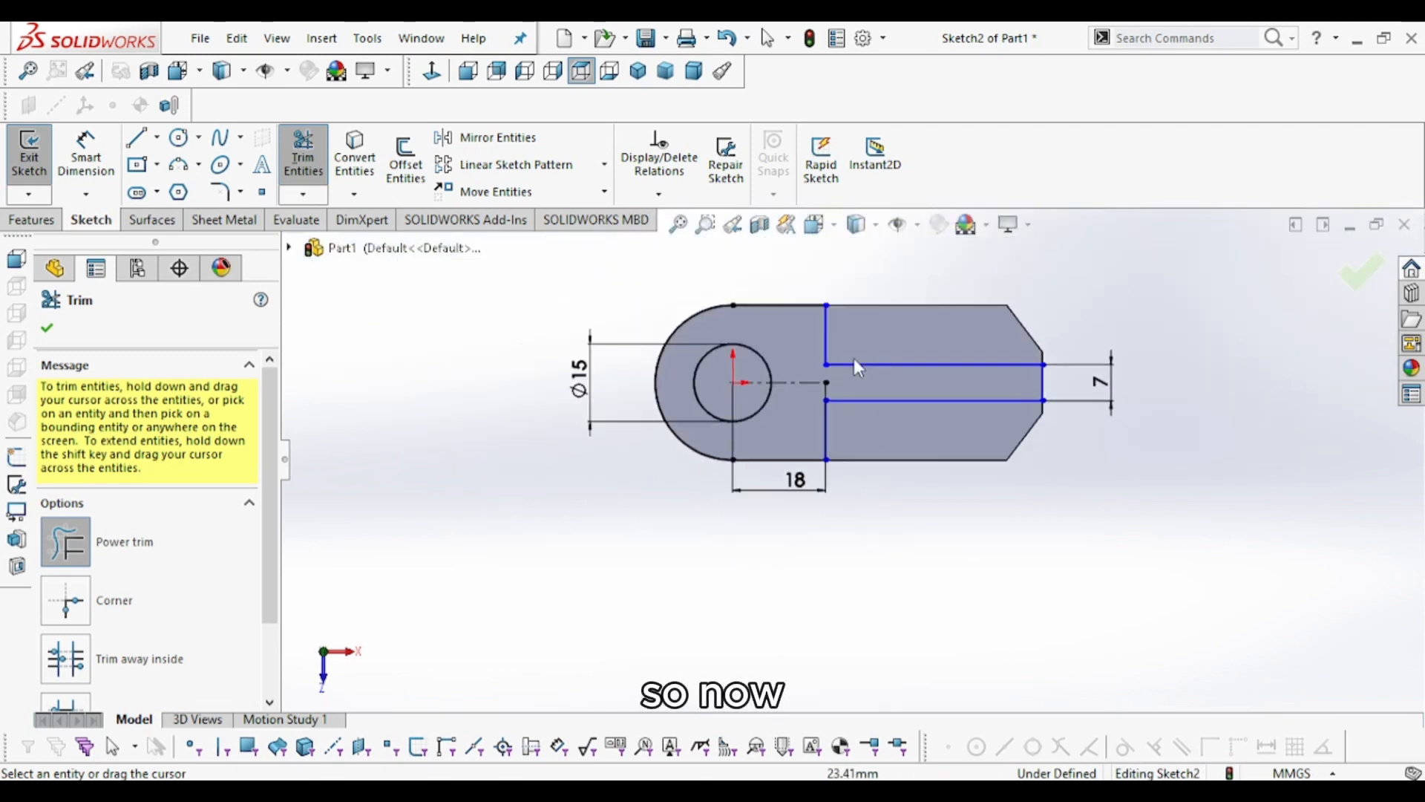
scroll(854, 358, down, 3)
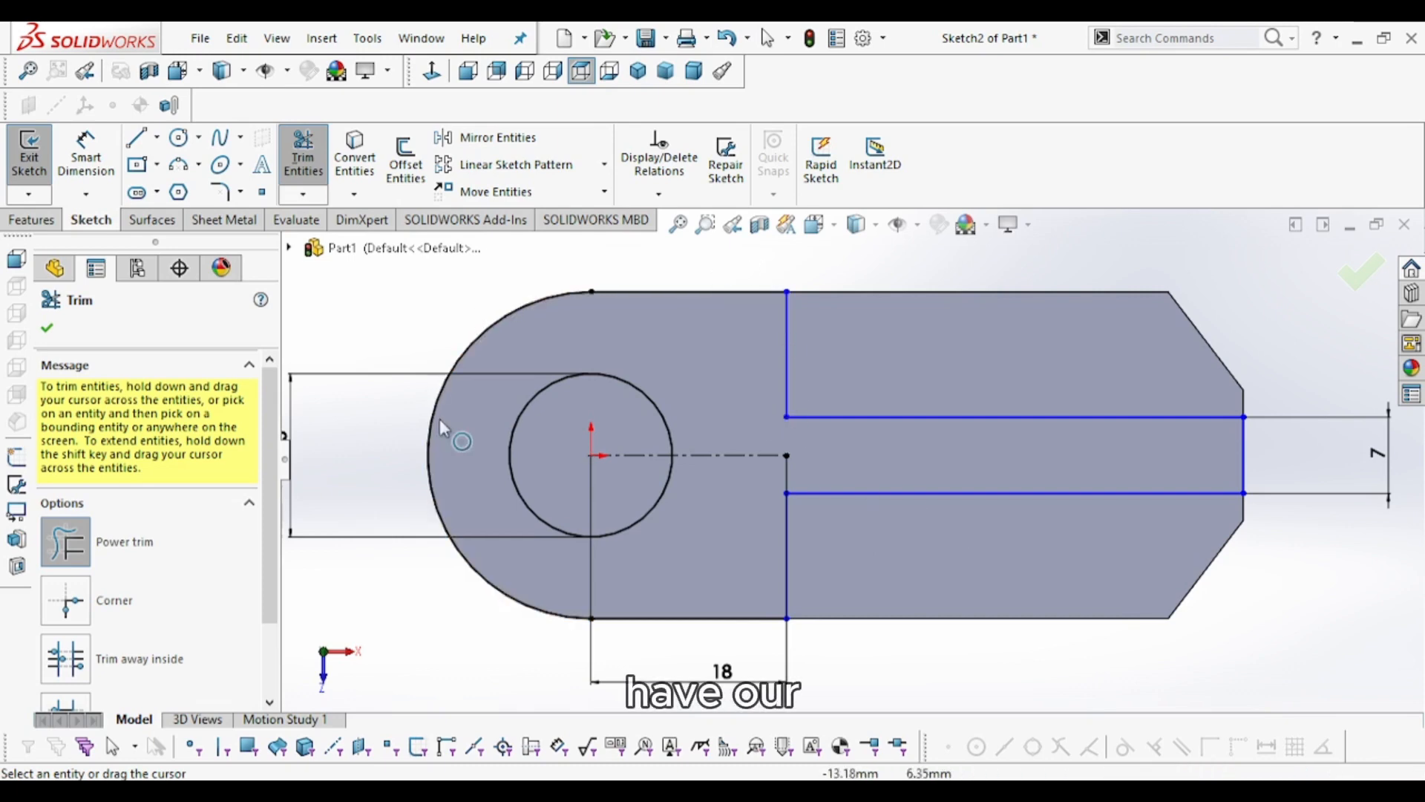
Compare the sketched boss and rib outline with the views in the reference drawing.
key(alt+Tab)
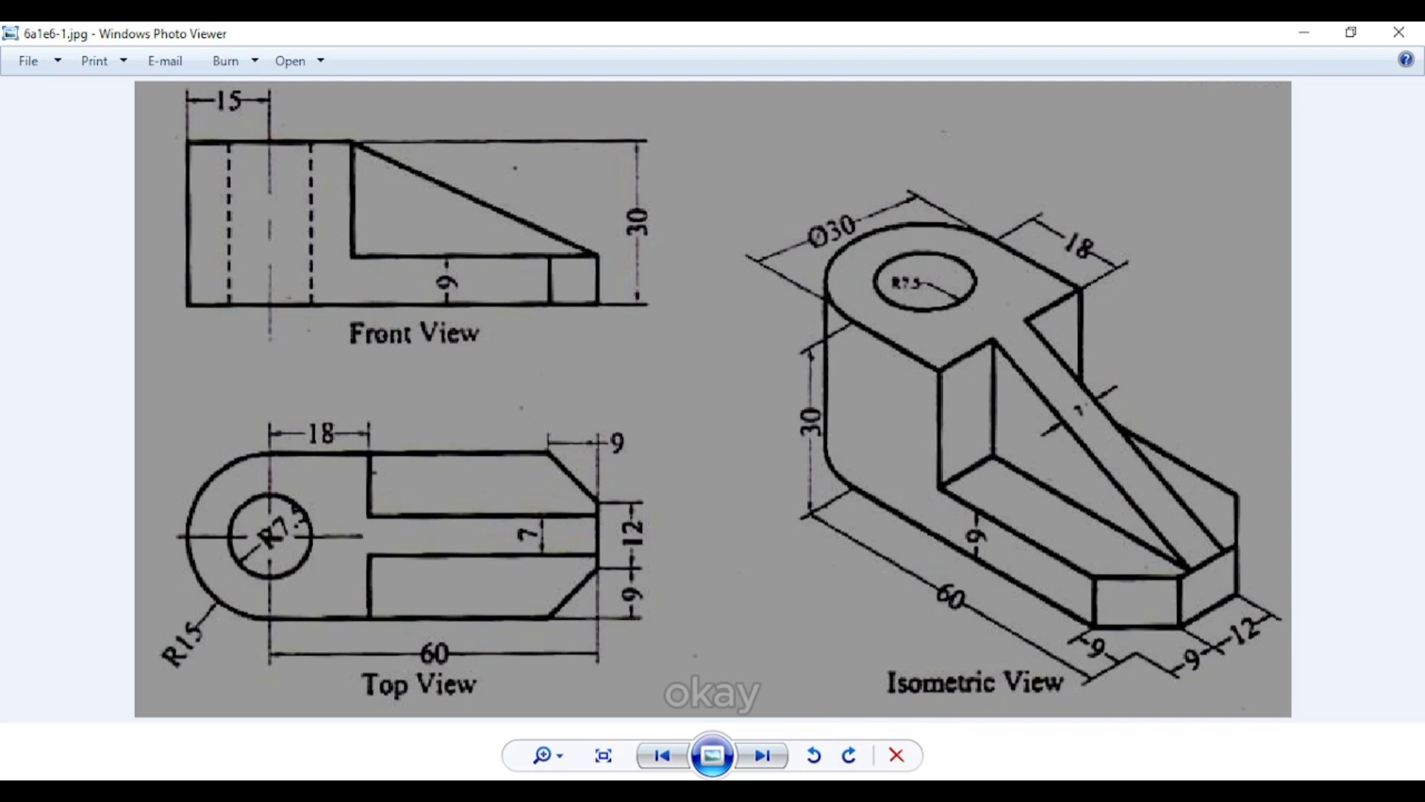
key(alt+Tab)
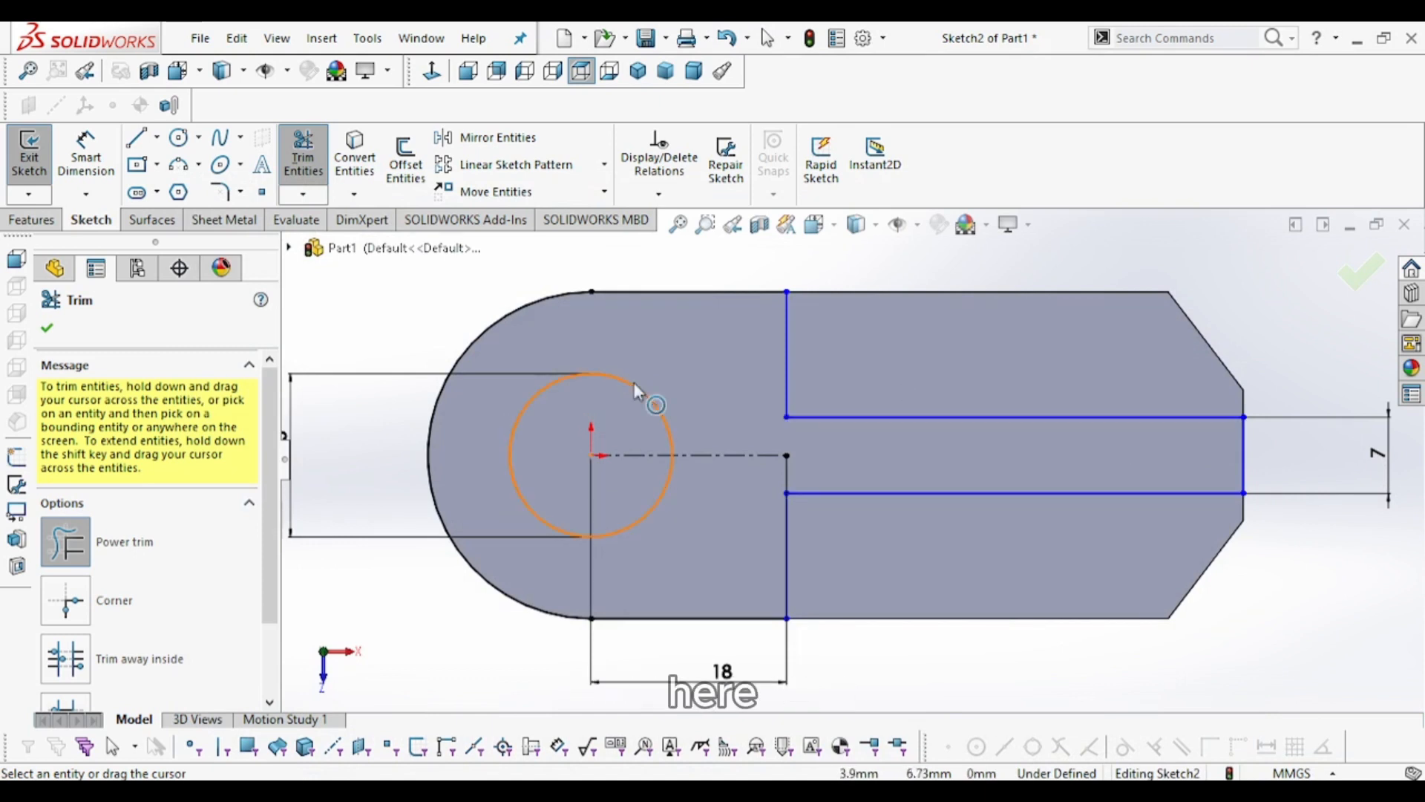
key(f)
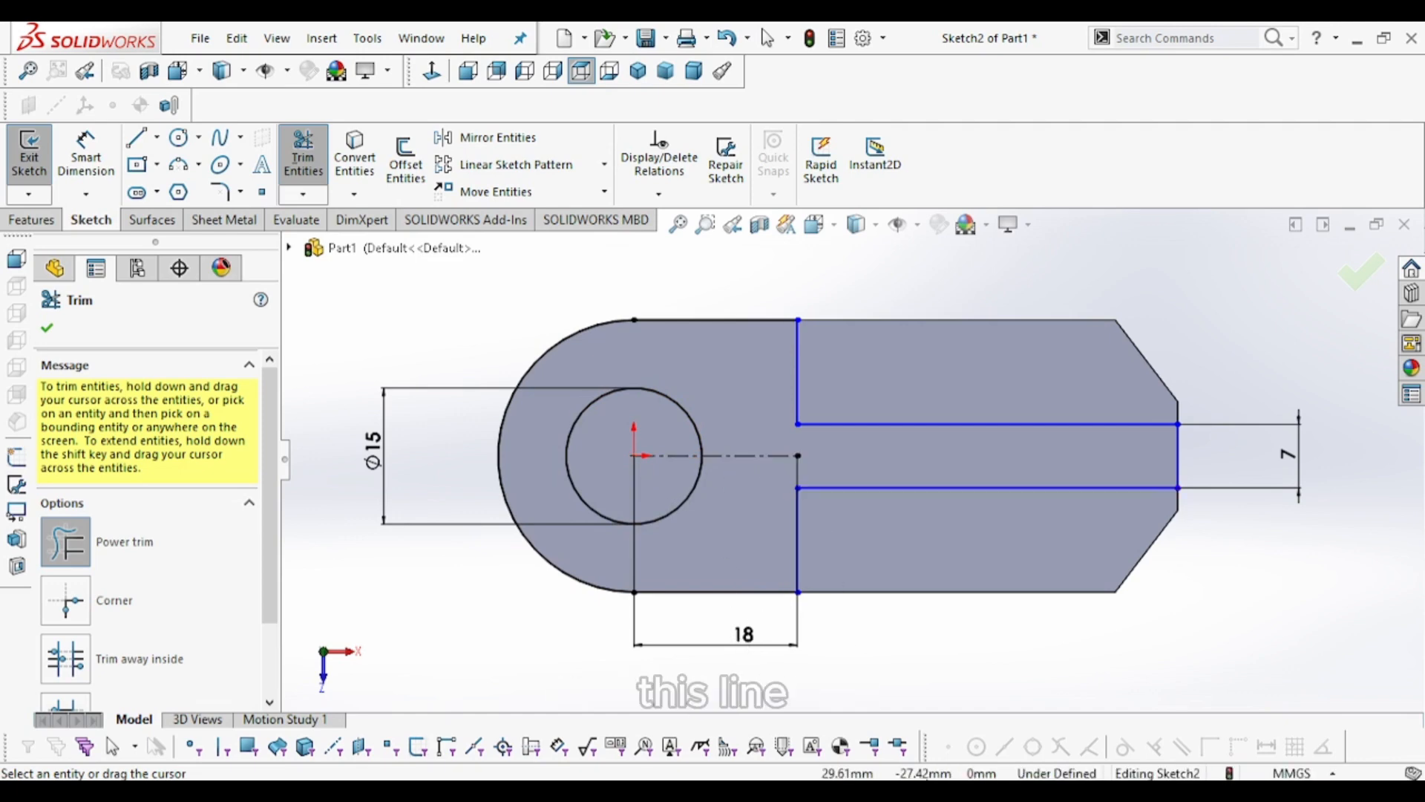
key(alt+Tab)
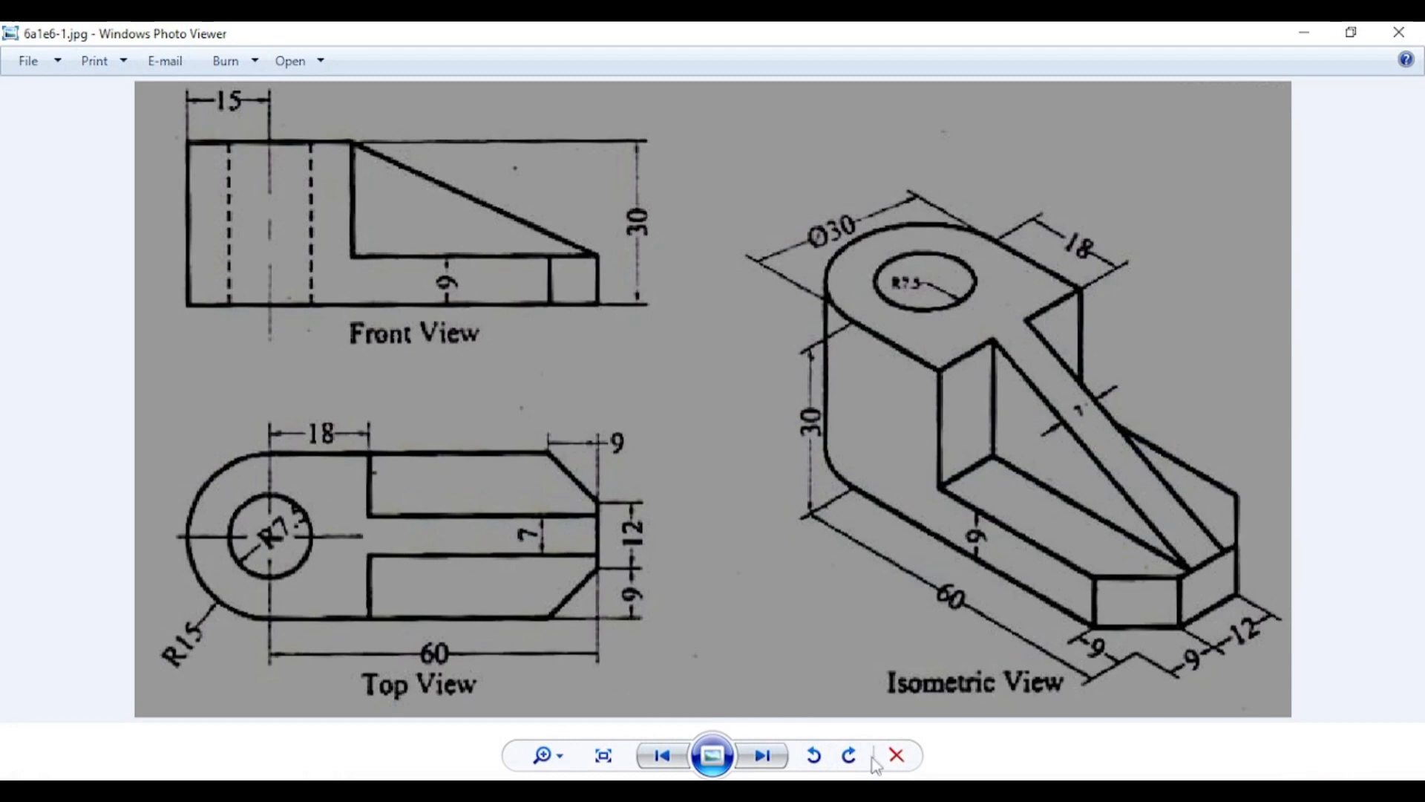
key(alt+Tab)
scroll(948, 650, up, 1)
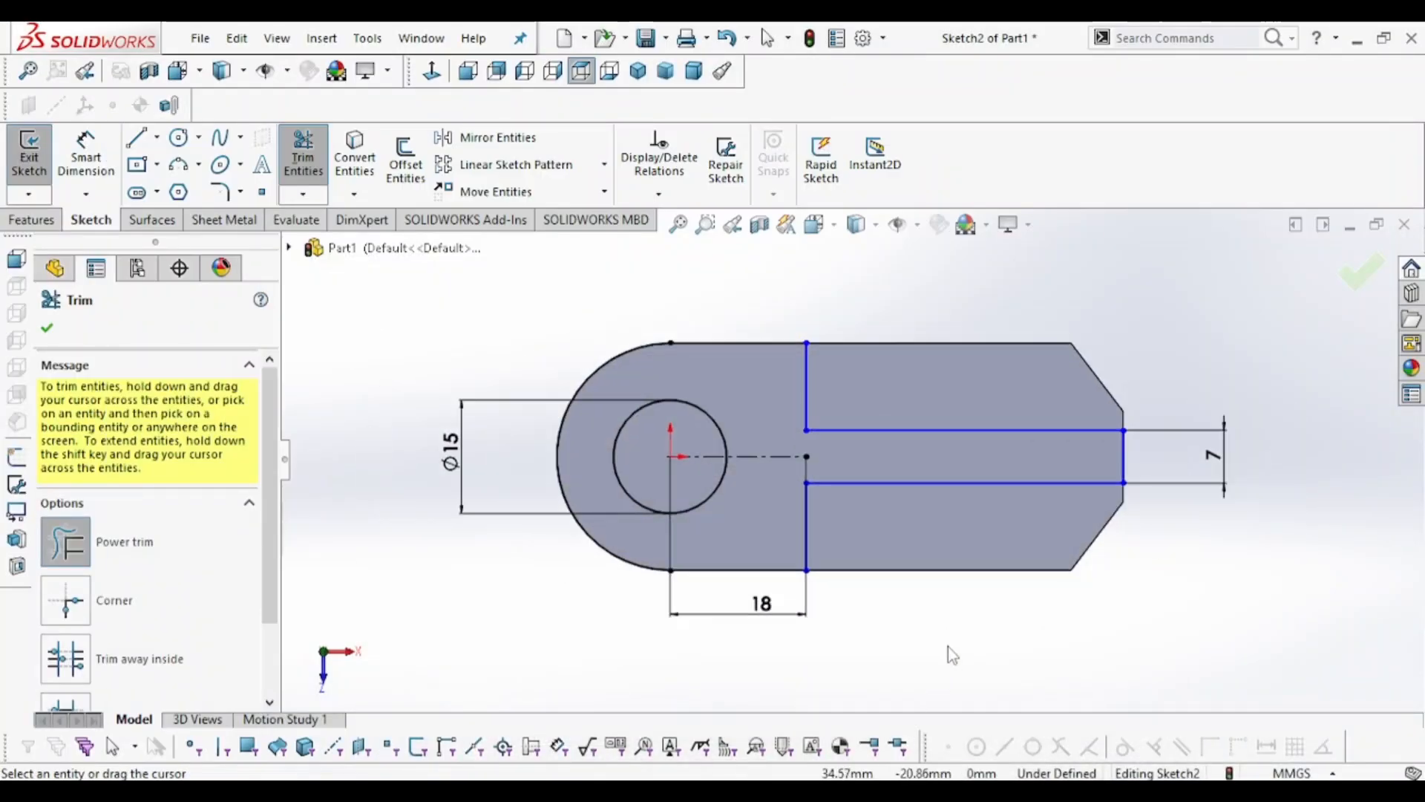
Add a 60 mm dimension from the hole's centre to the rib's vertical end line.
key(Escape)
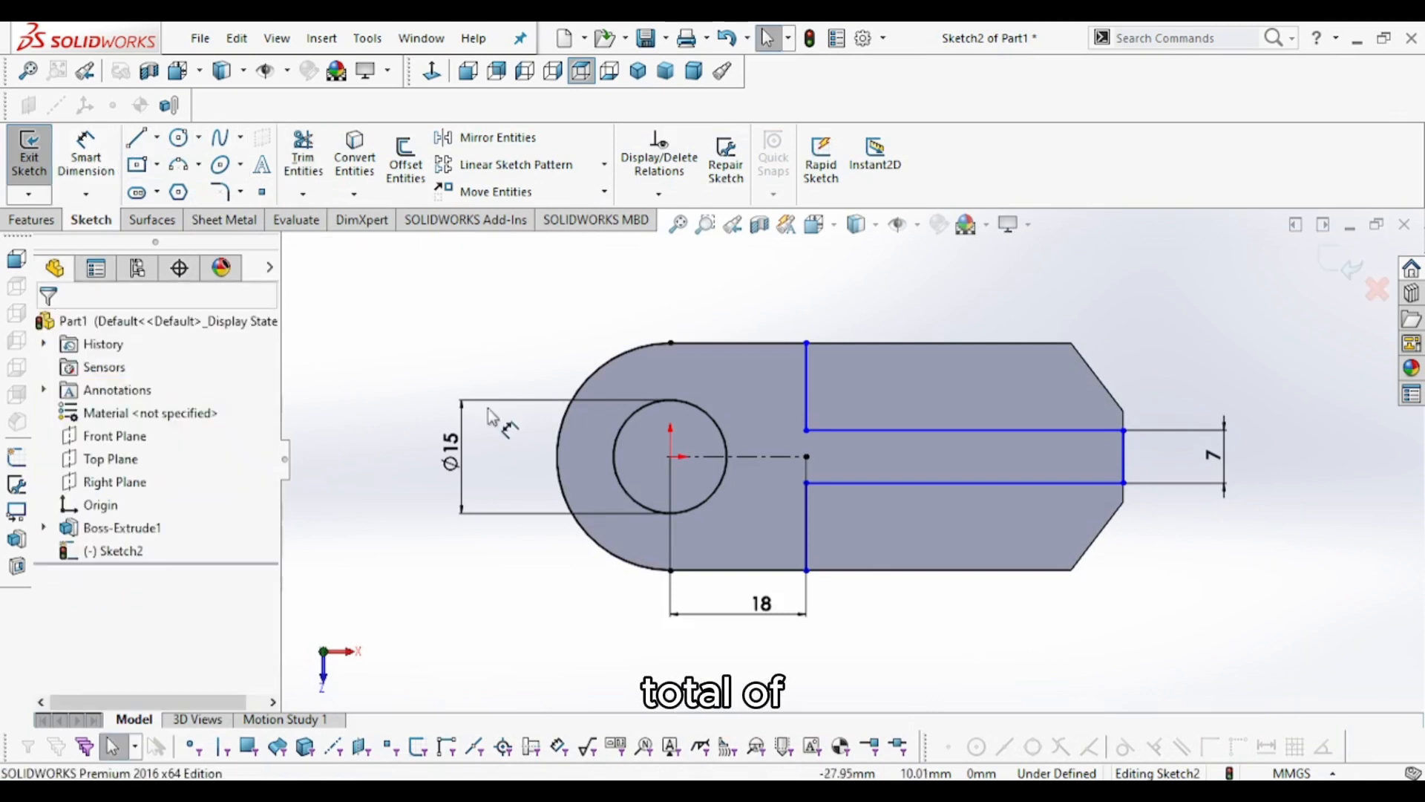
click(671, 457)
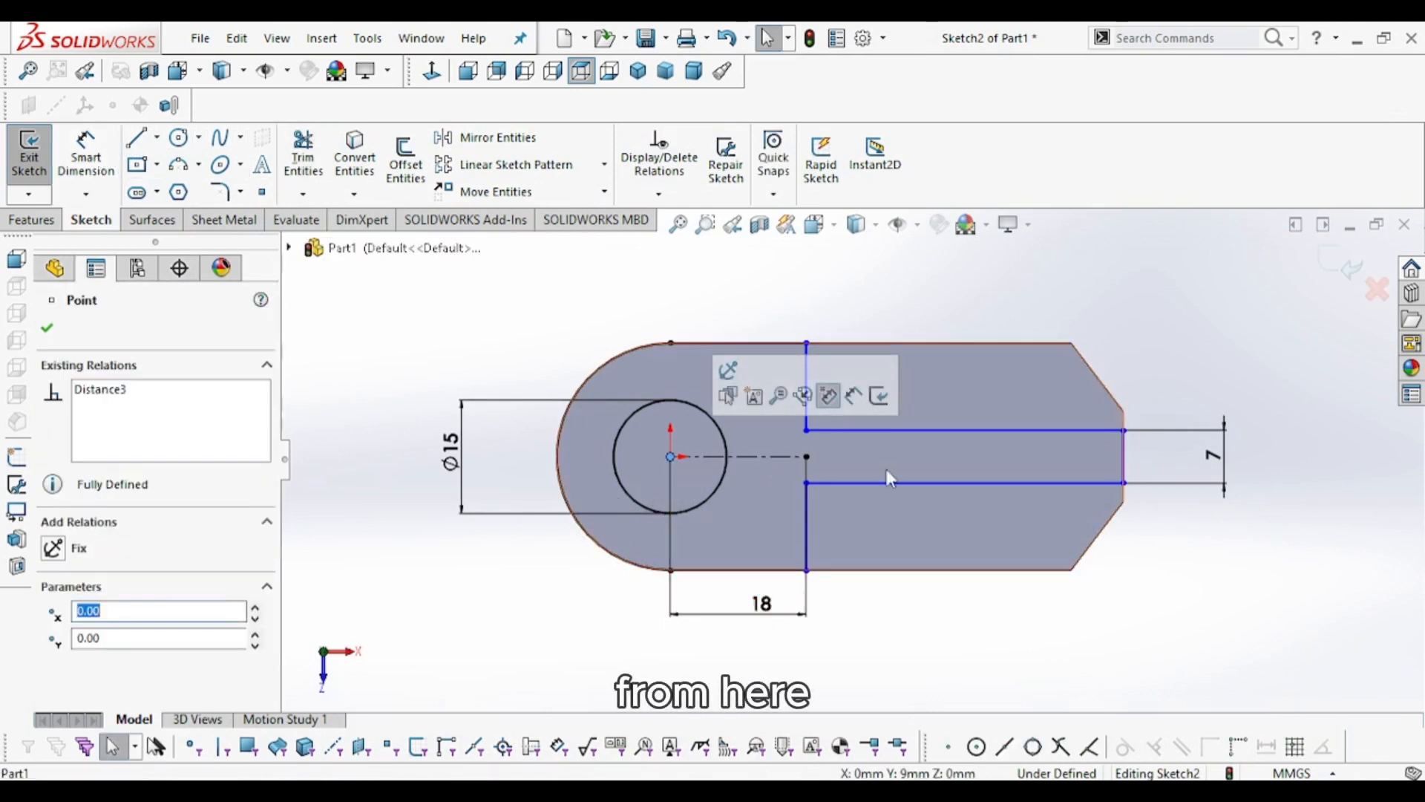
click(1124, 466)
key(d)
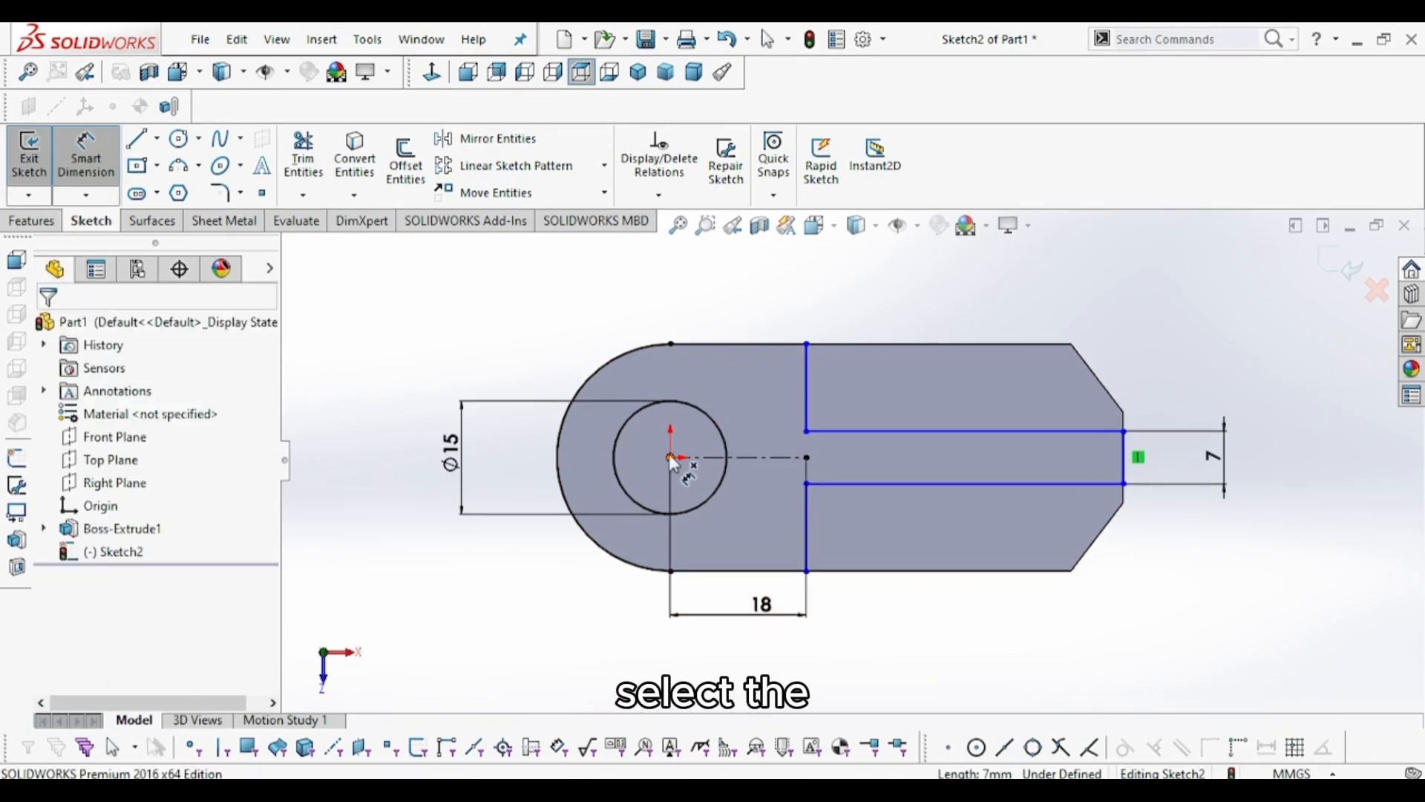
click(670, 457)
click(1125, 472)
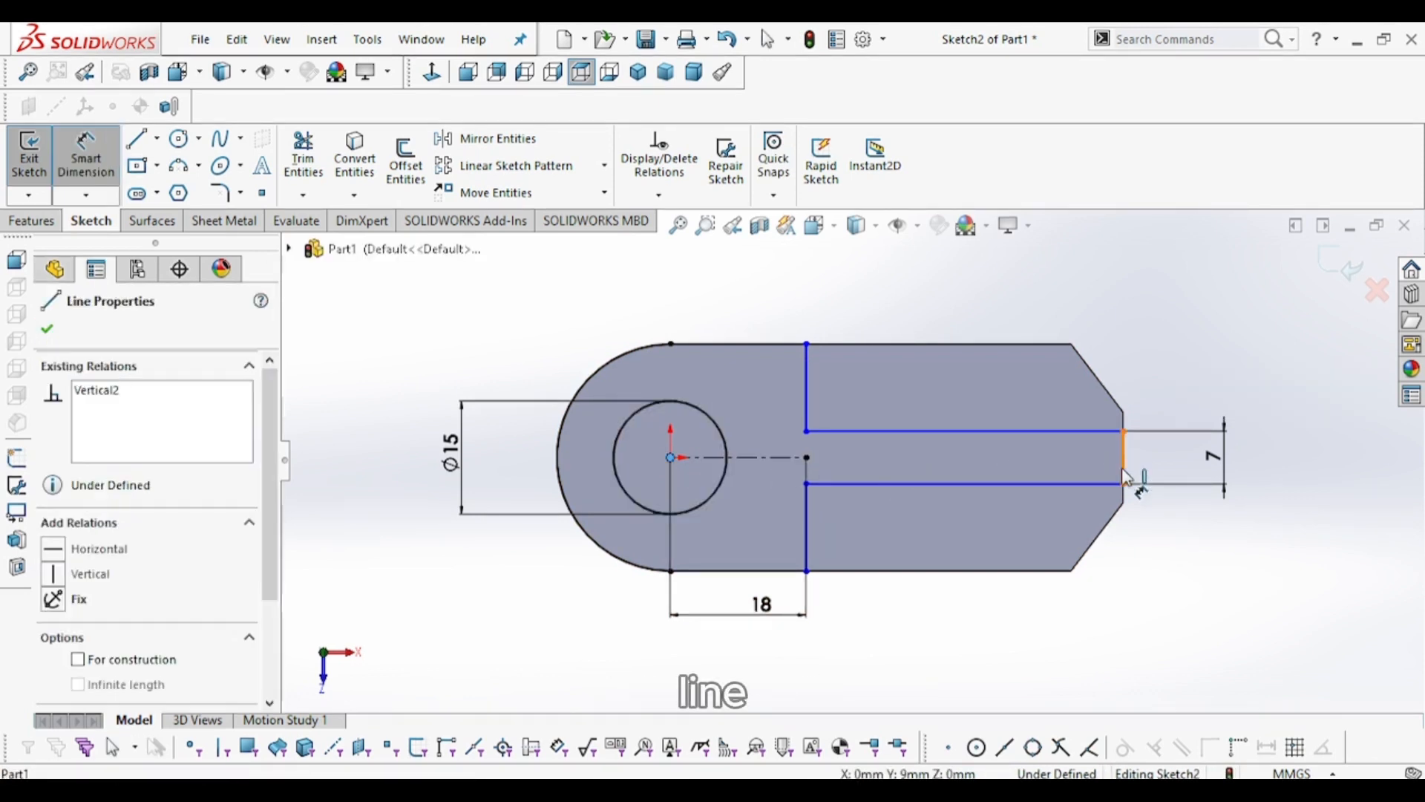
click(907, 660)
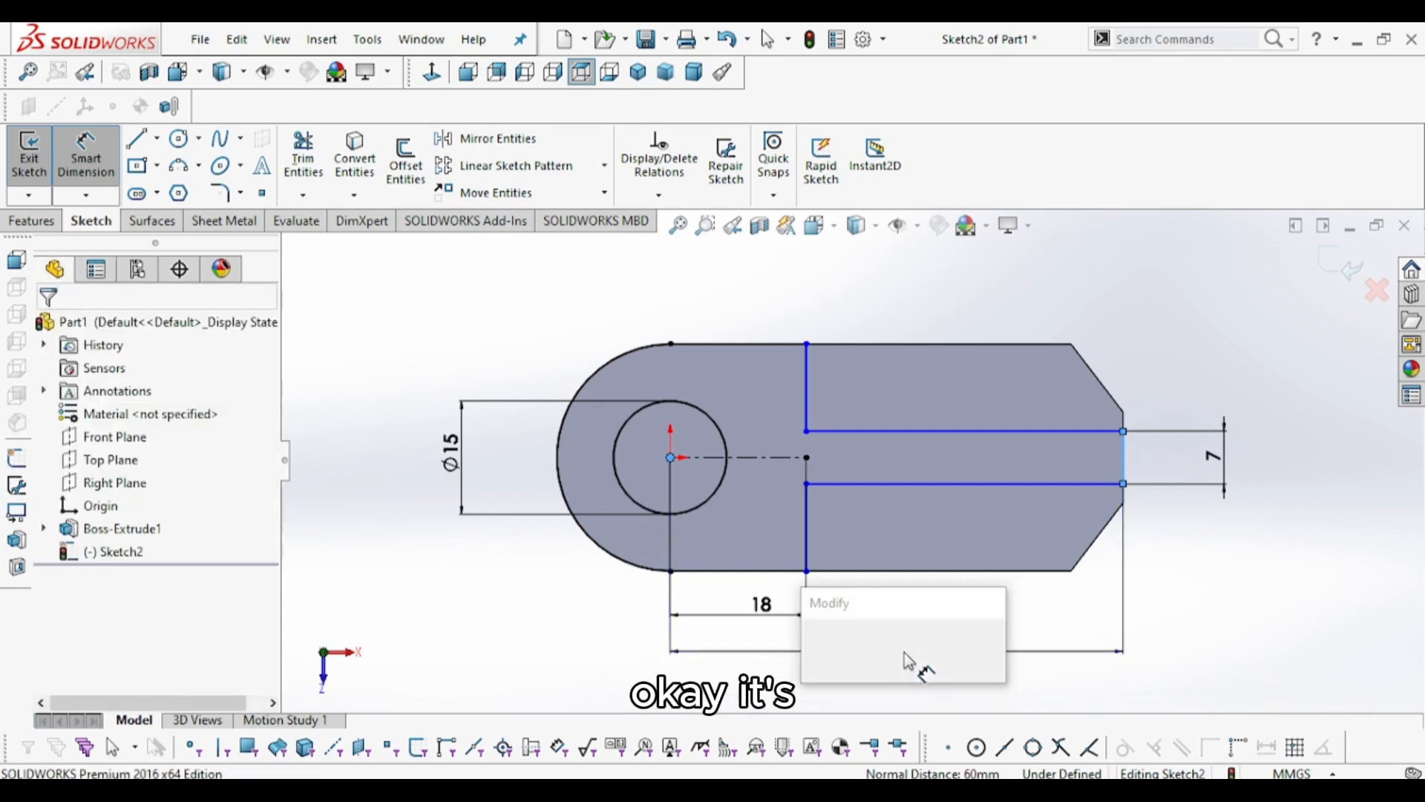
key(Return)
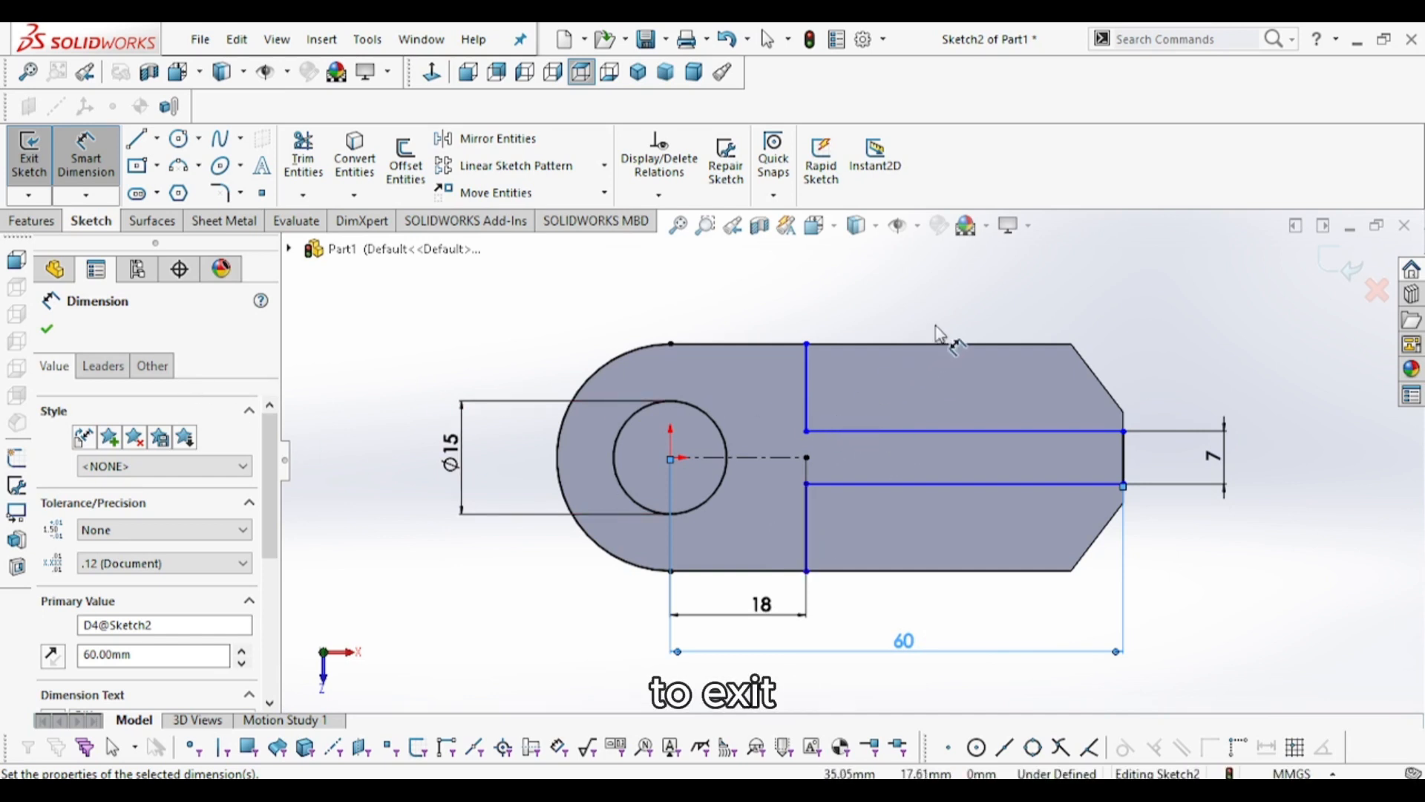
key(Escape)
key(Escape)
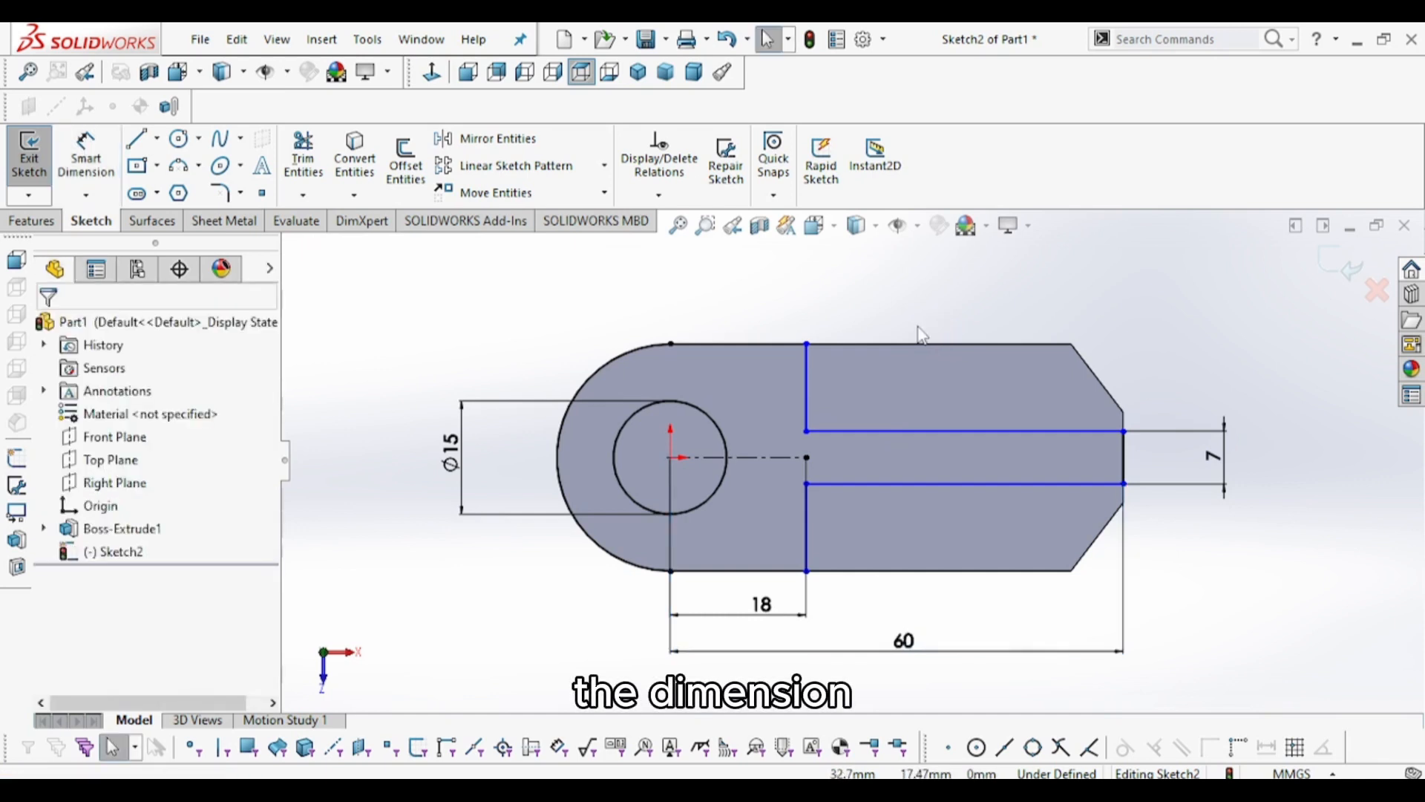
Extrude the boss and rib profile upward from the base to the 30 mm overall height given in the reference drawing.
click(32, 221)
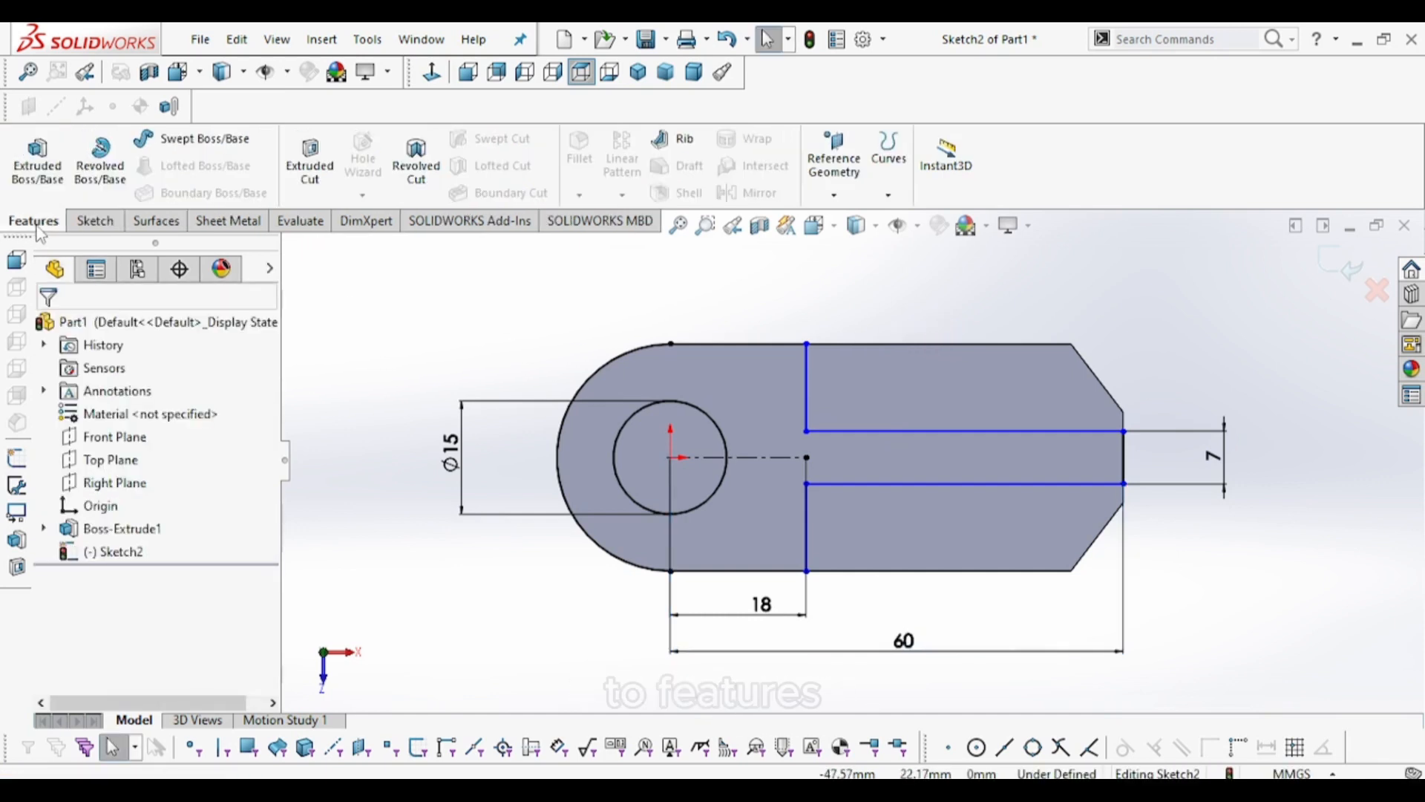
click(49, 171)
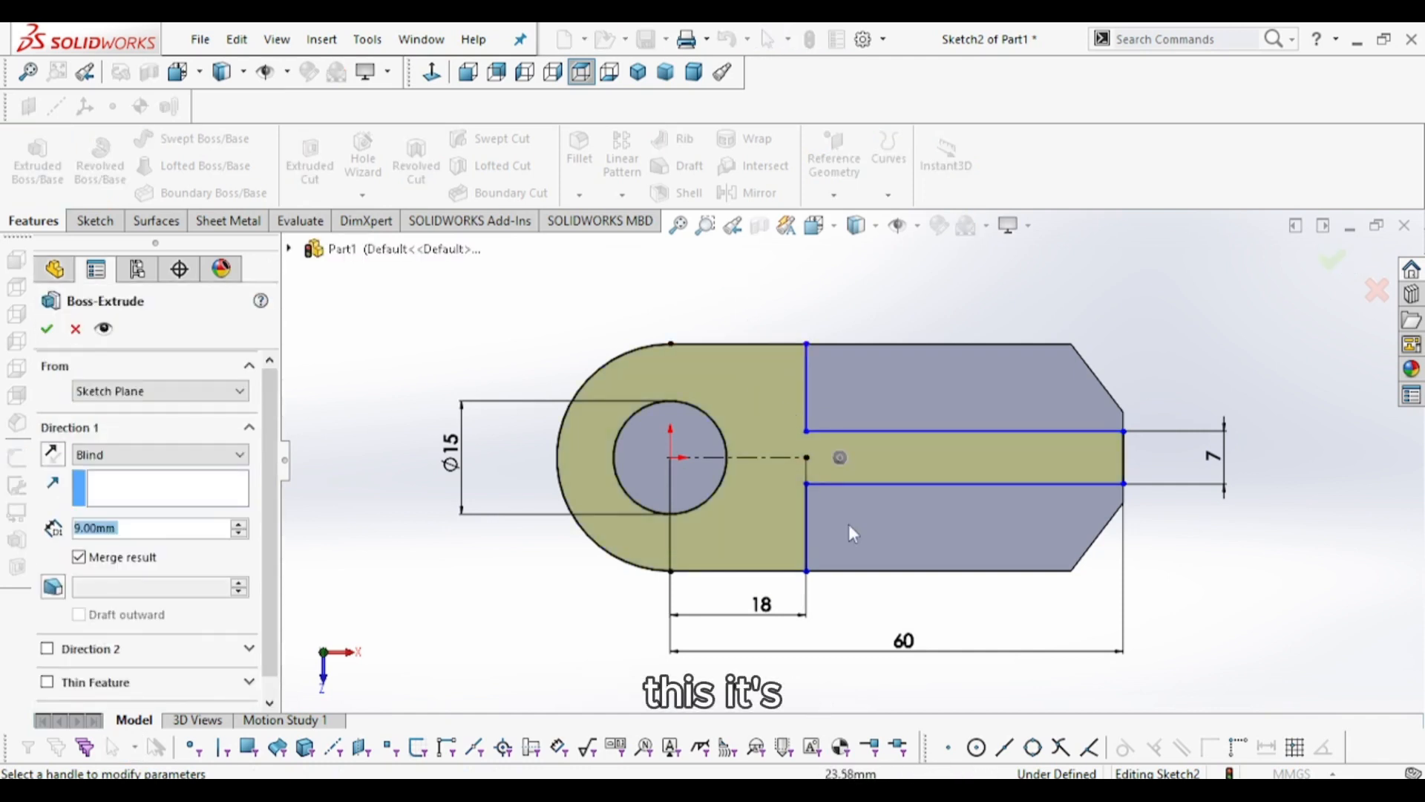
middle_drag(840, 542, 826, 412)
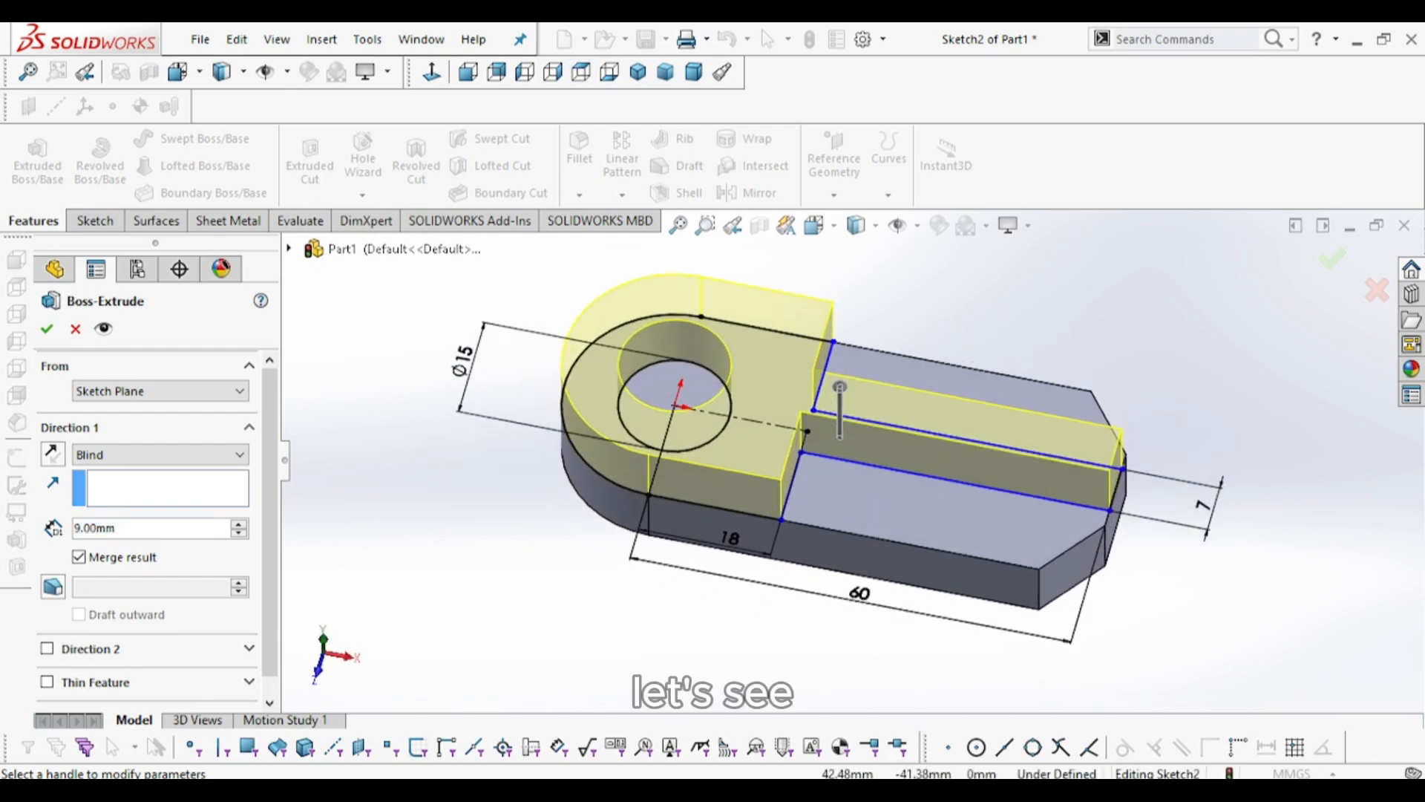
mouse_move(897, 788)
click(891, 706)
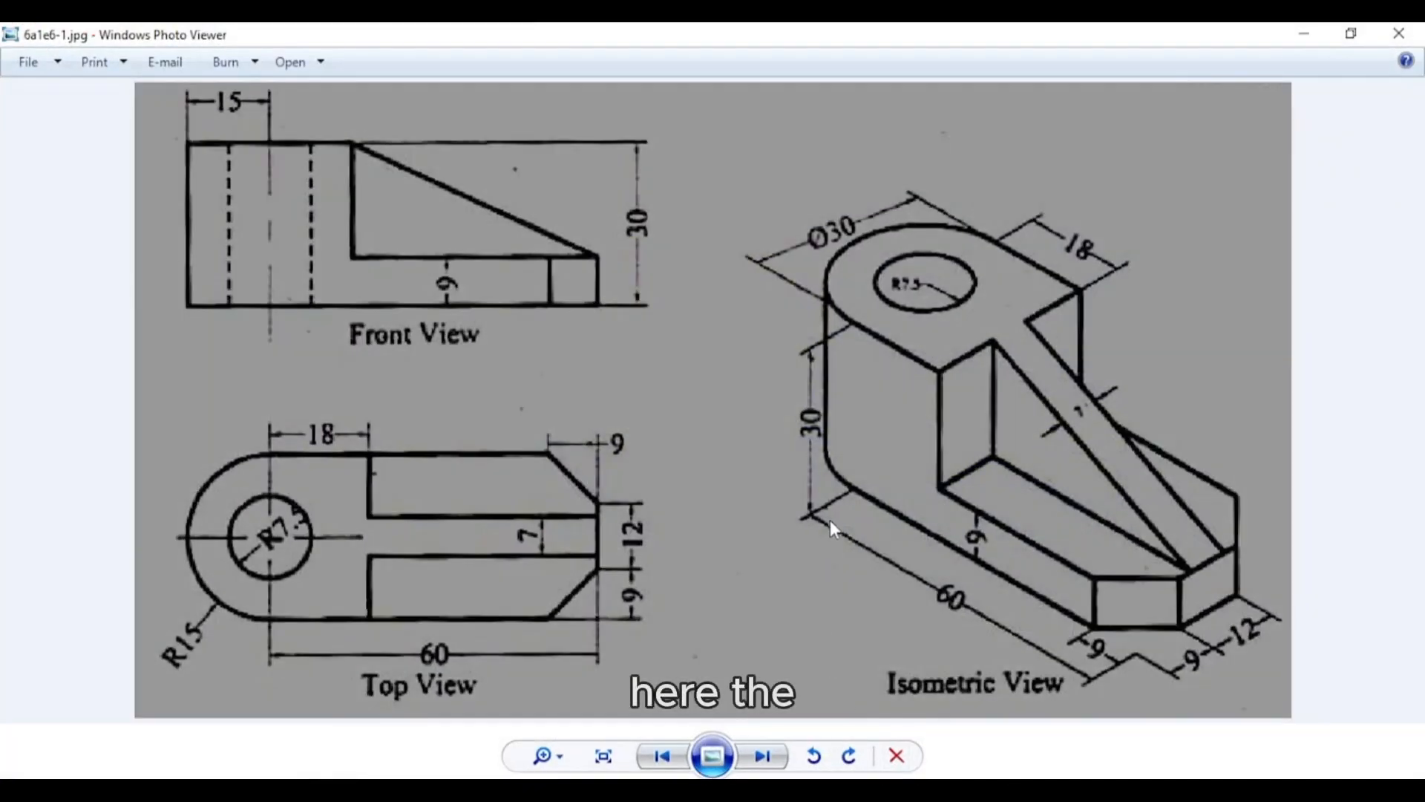
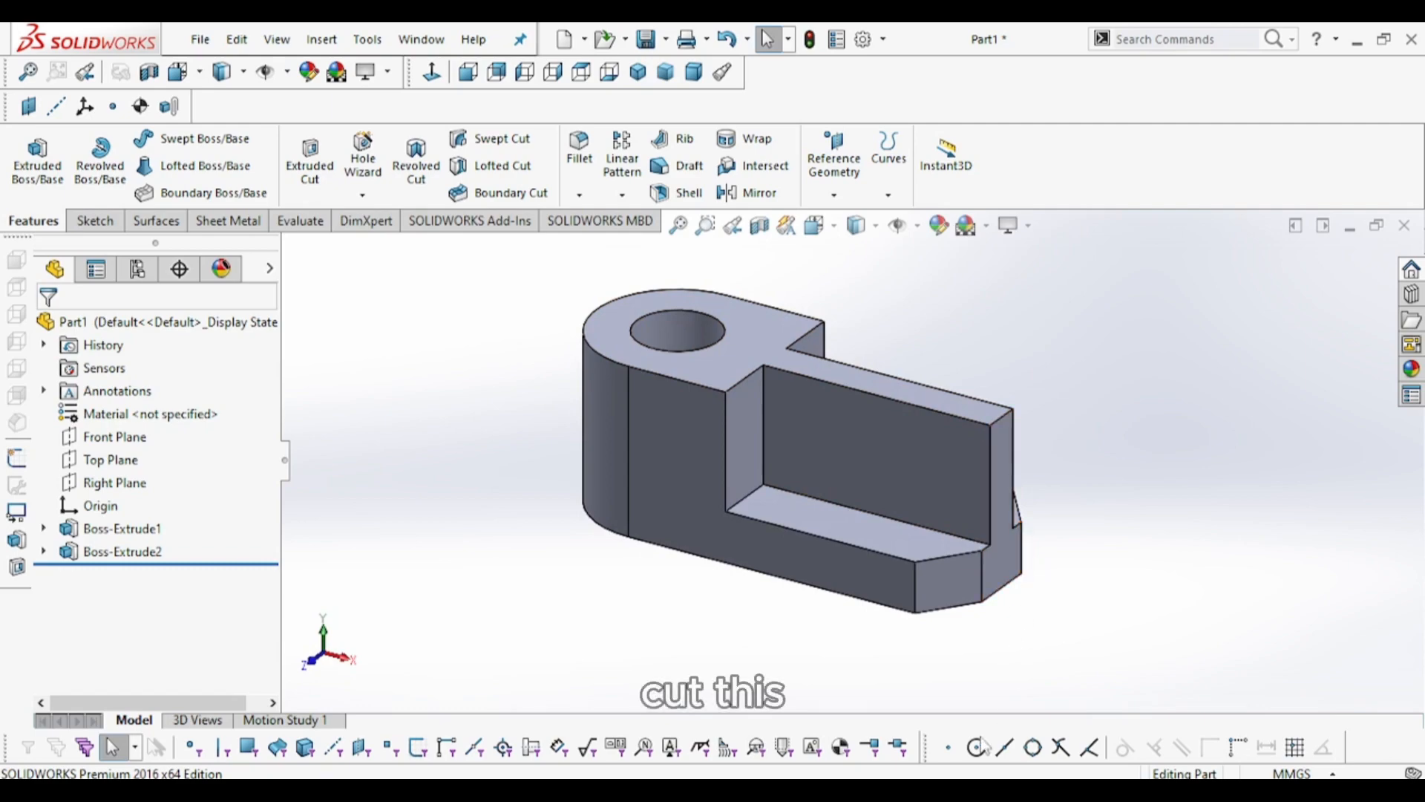
Check the rib's slope in the reference drawing and start a sketch on the rib's side face, viewed face-on.
click(897, 774)
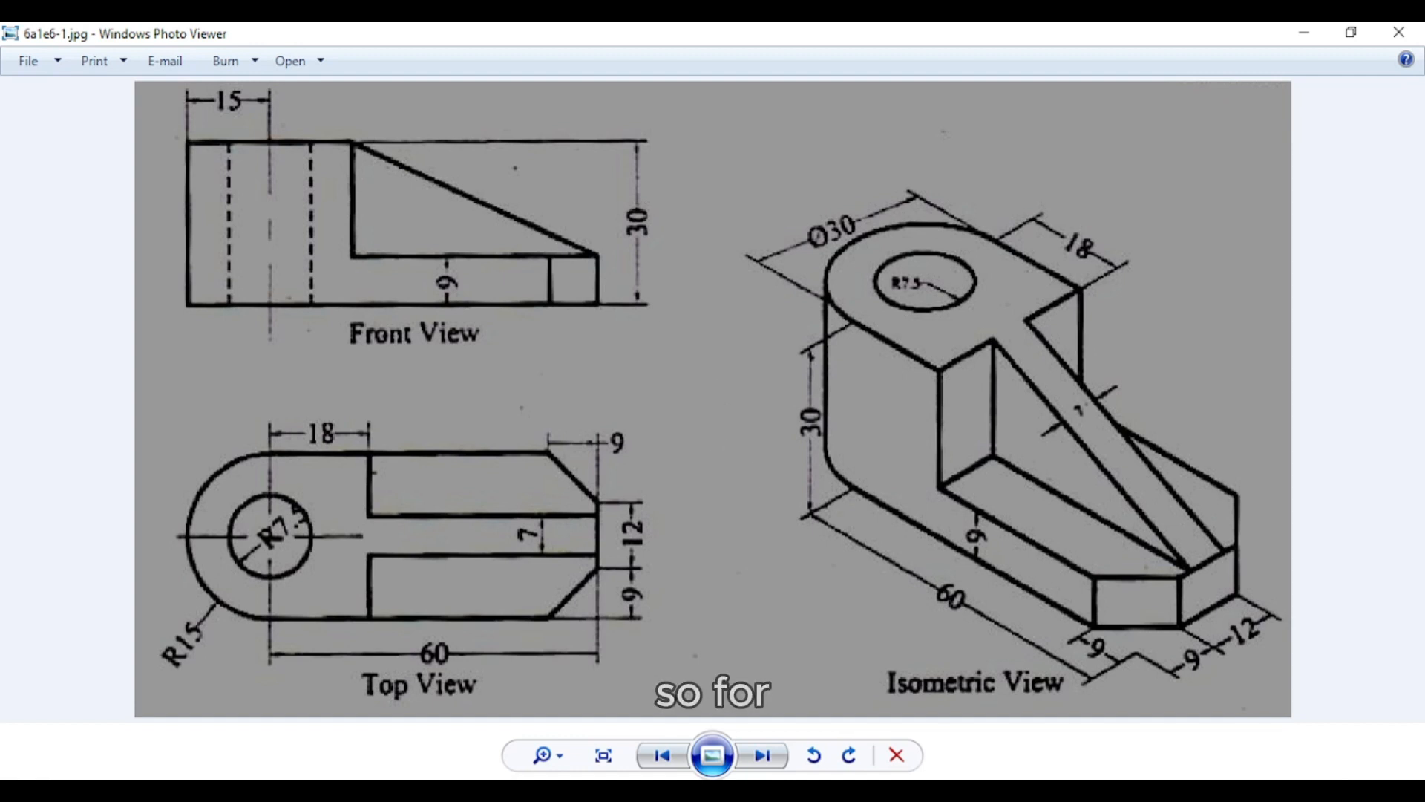
click(896, 774)
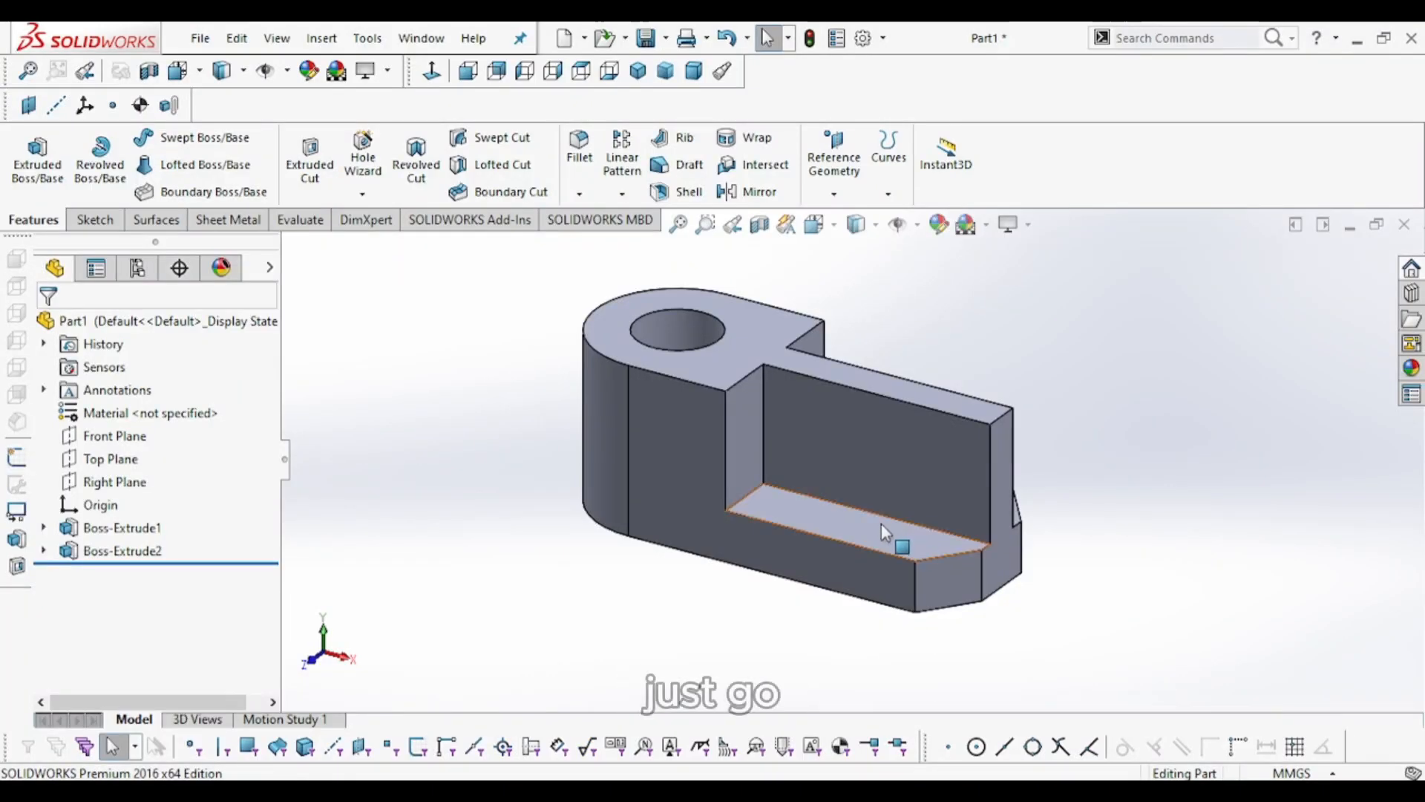
click(834, 431)
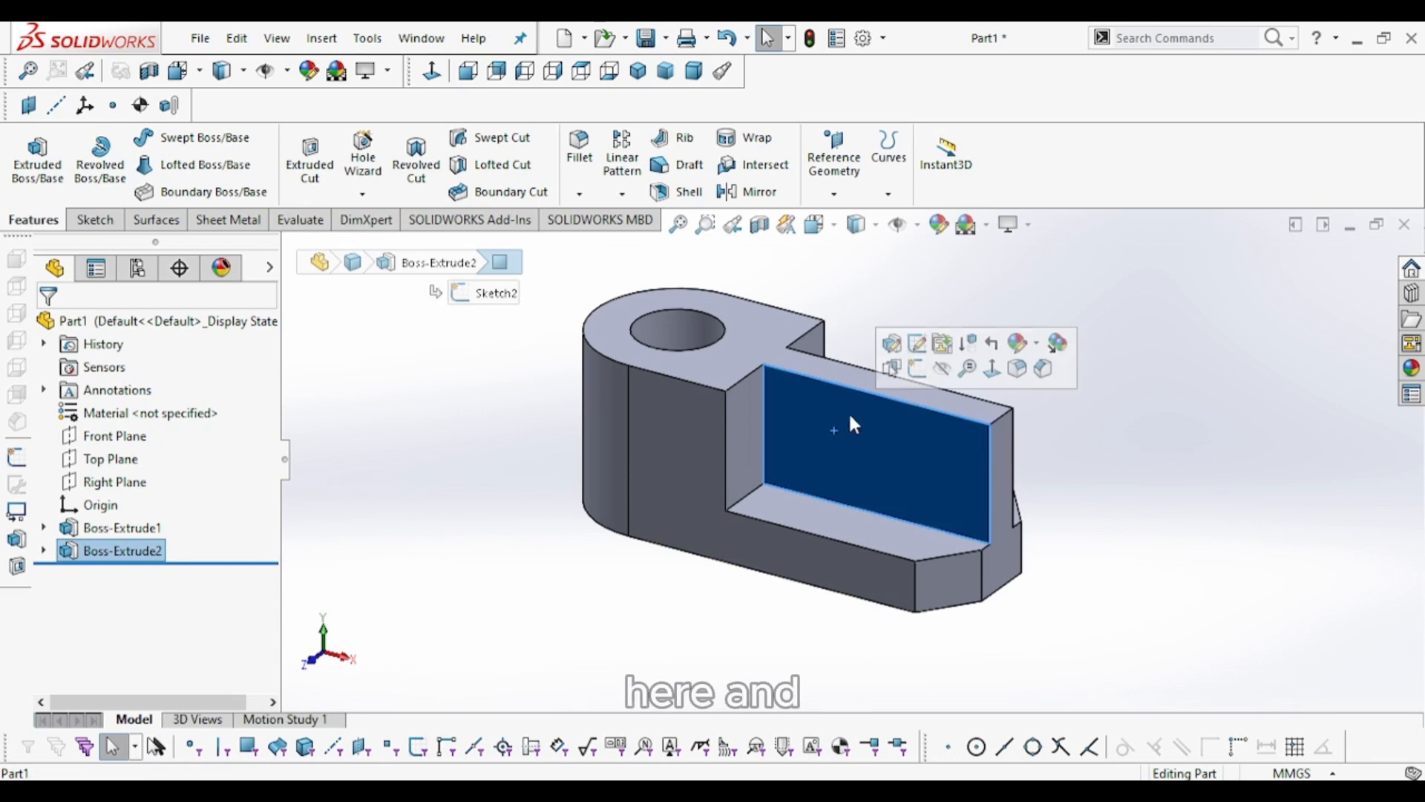
click(917, 368)
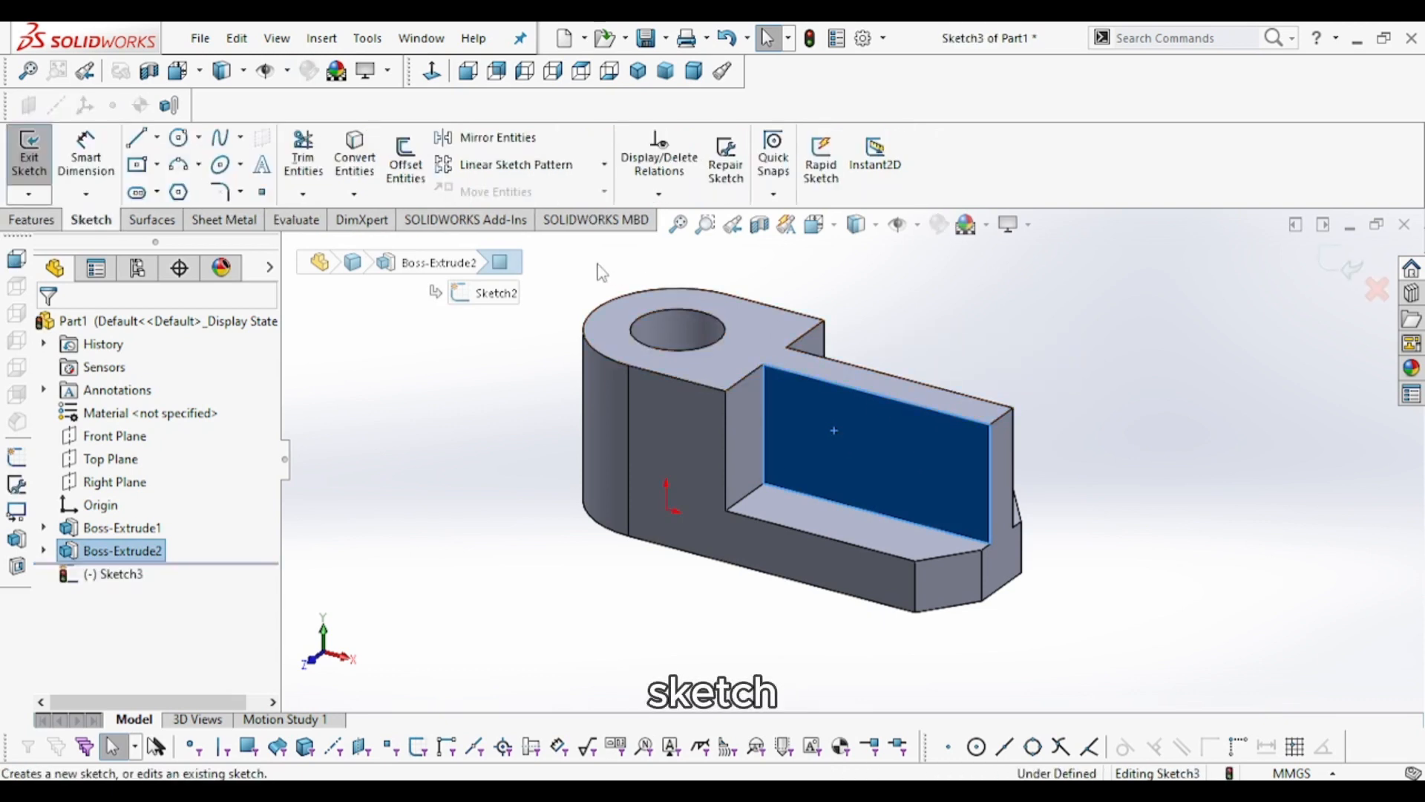
click(439, 75)
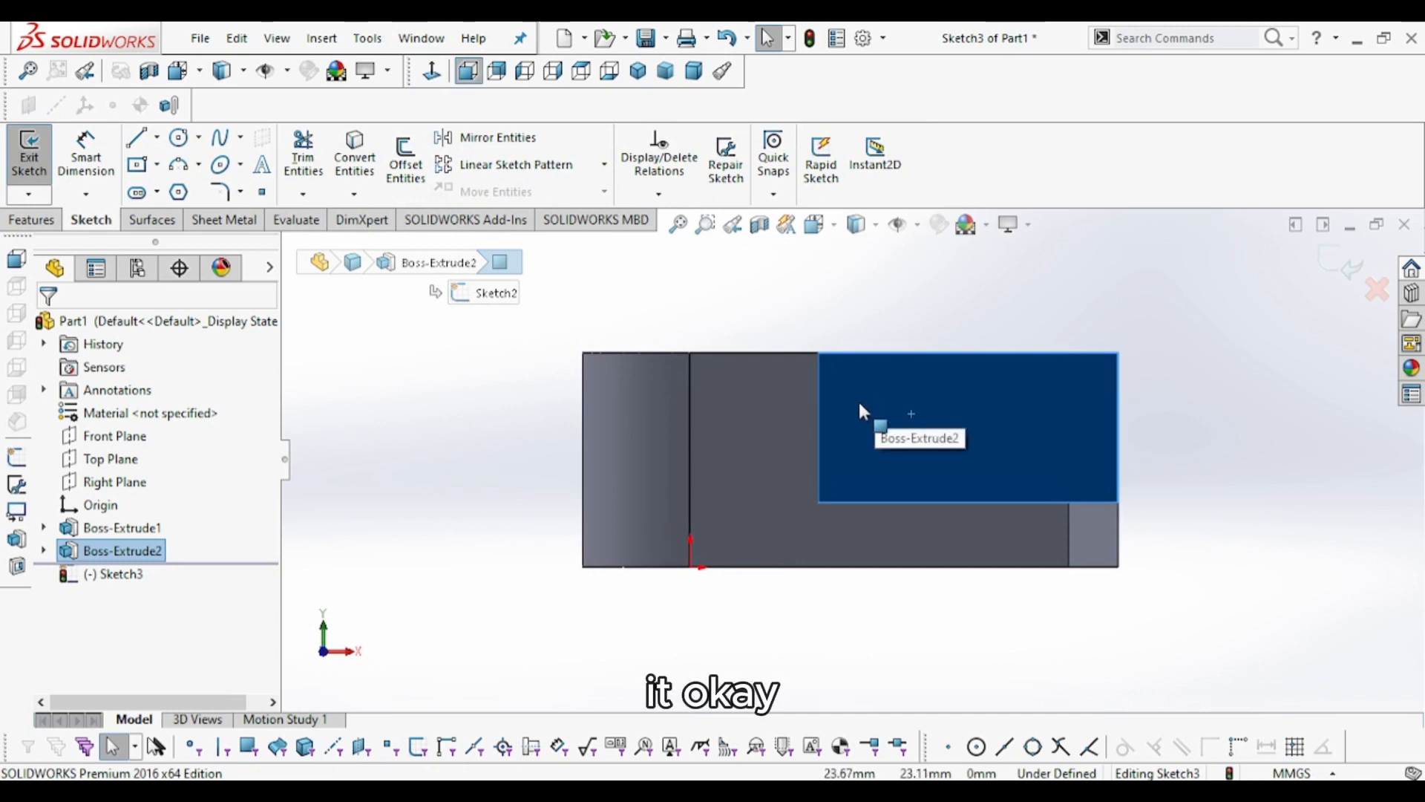
Sketch a closed triangle over the rib from its upper inner corner to its lower outer corner, then along the outer and upper edges.
click(137, 141)
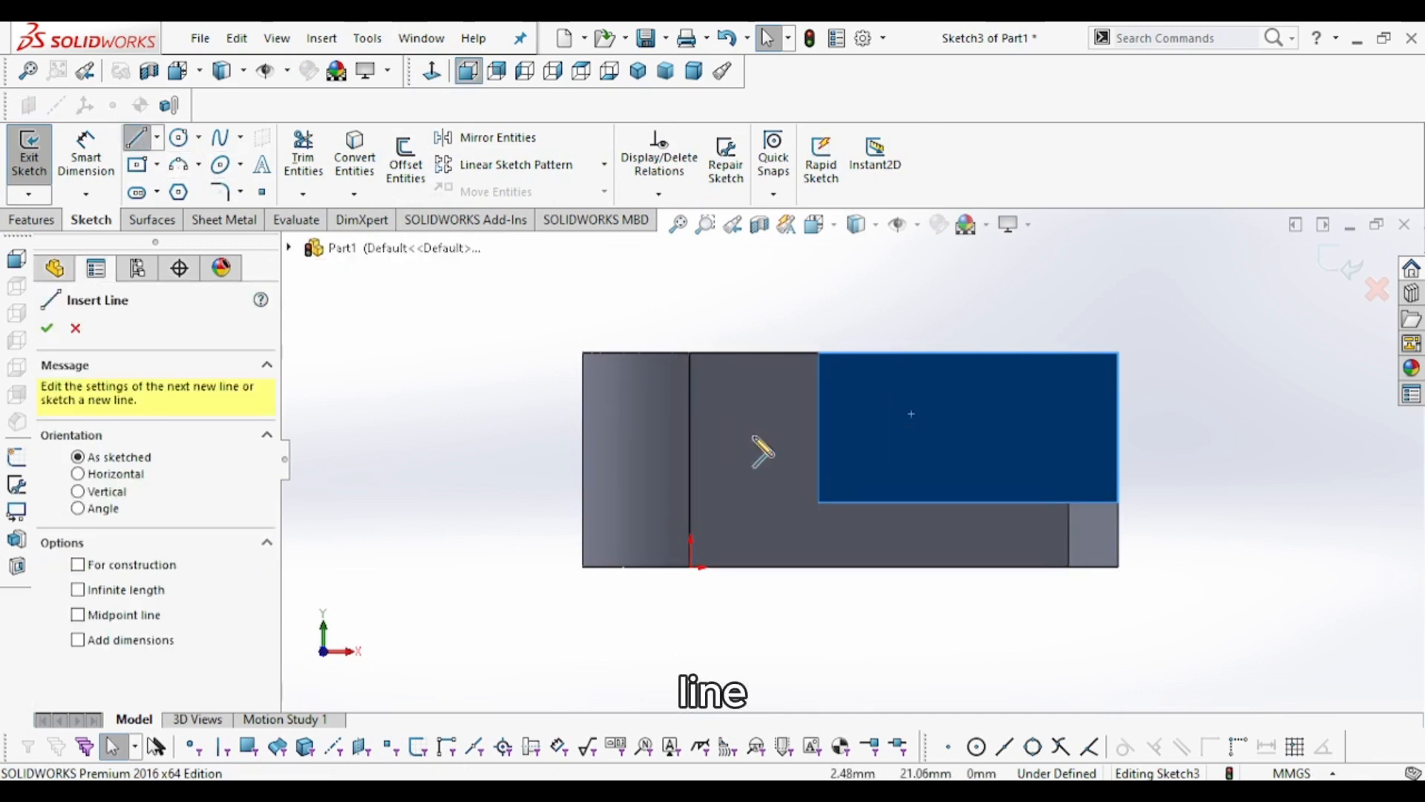
click(817, 352)
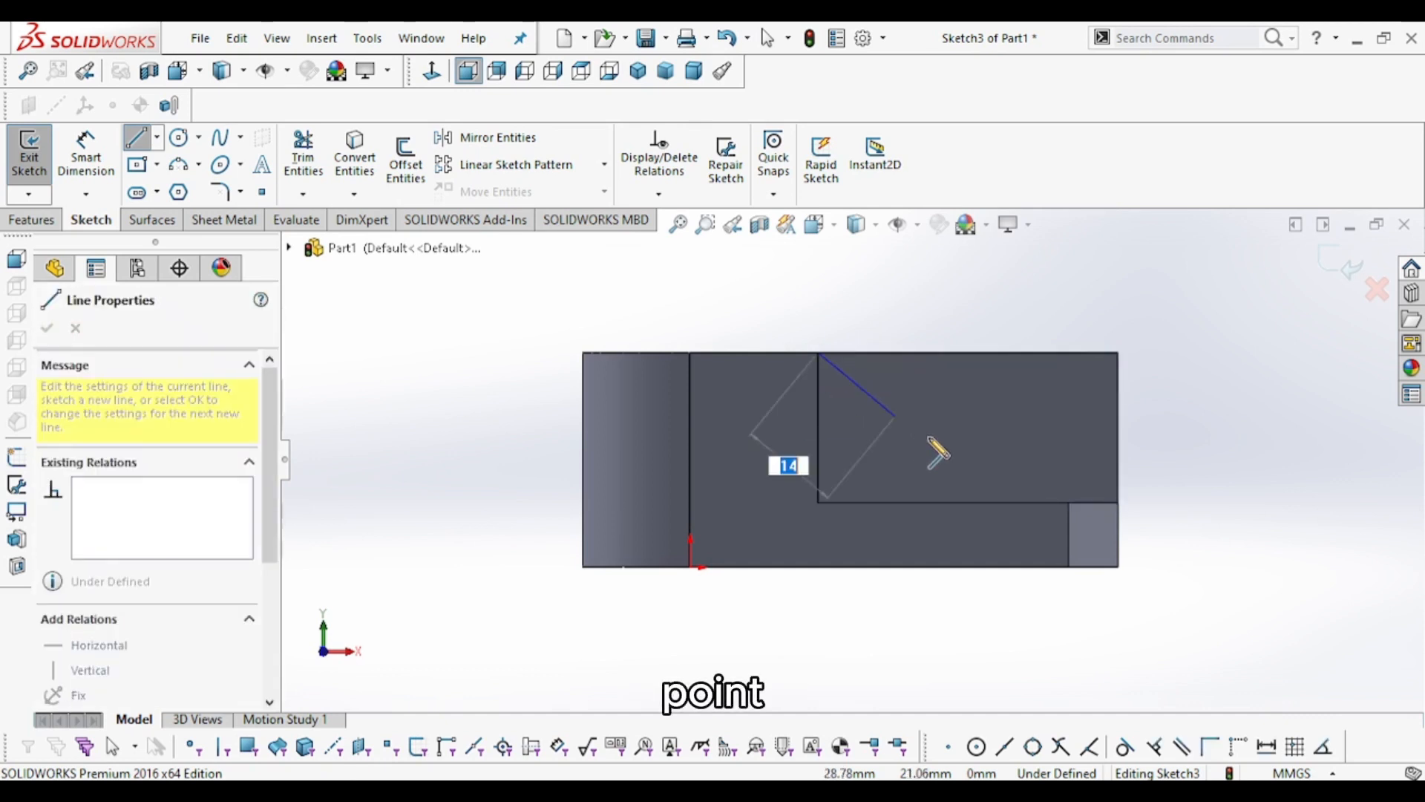
click(1118, 502)
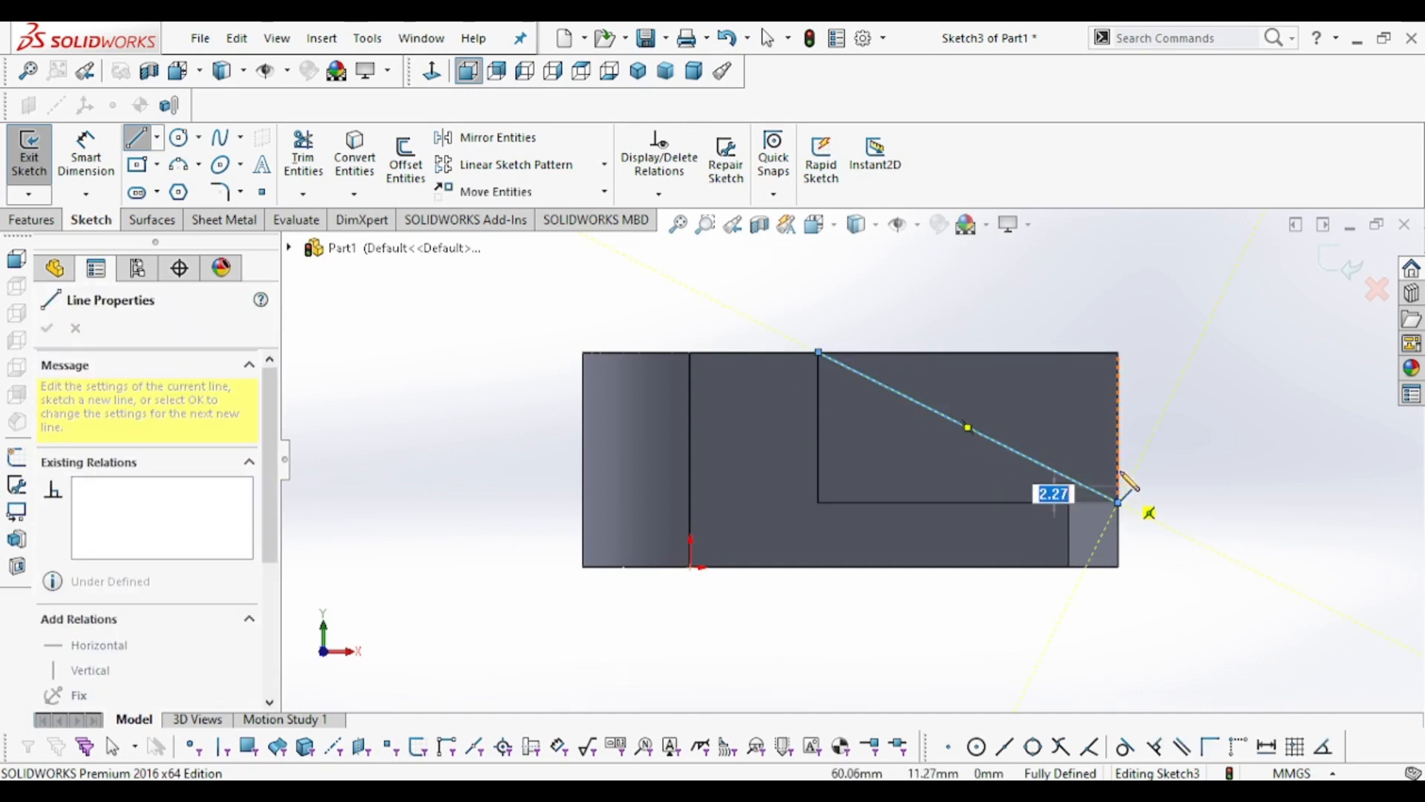
click(1118, 352)
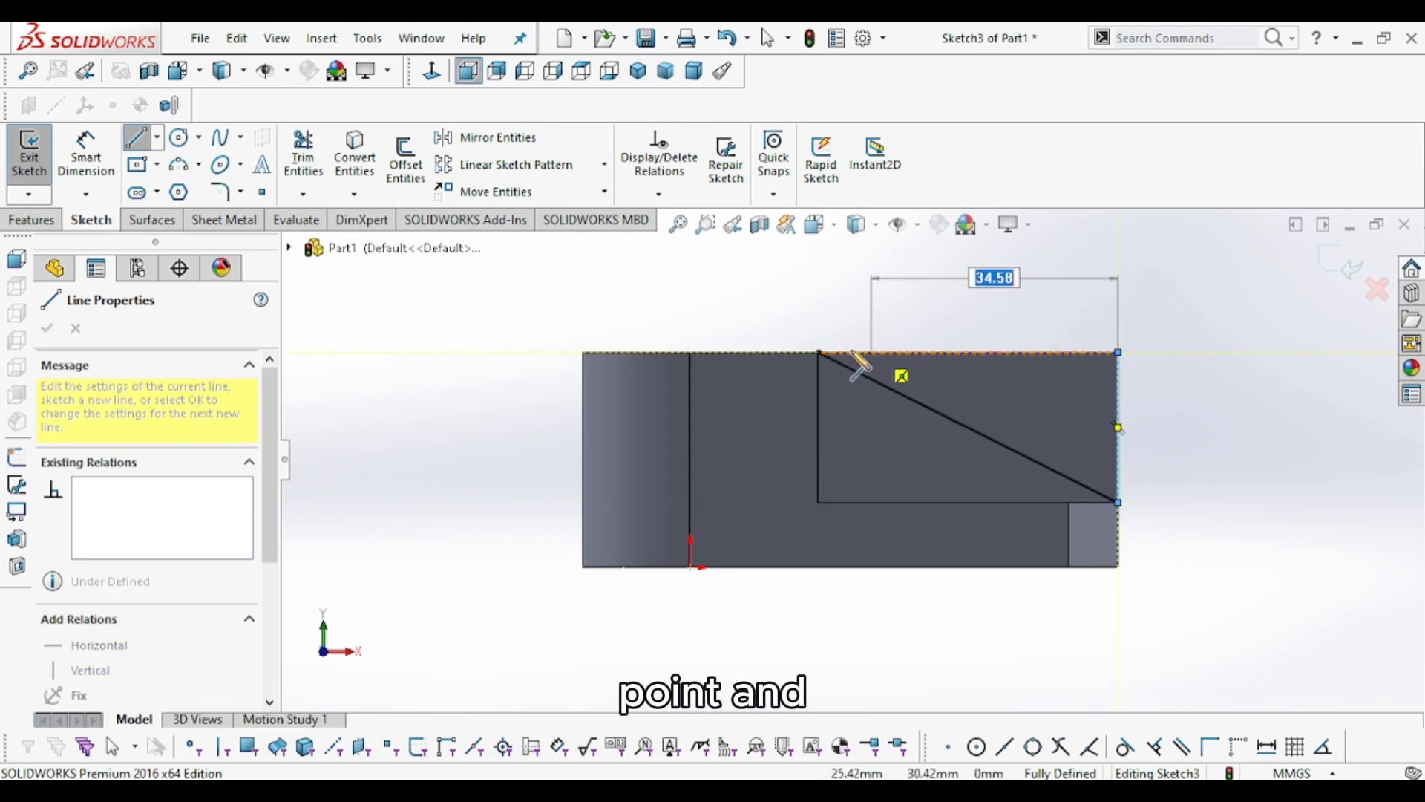
click(819, 352)
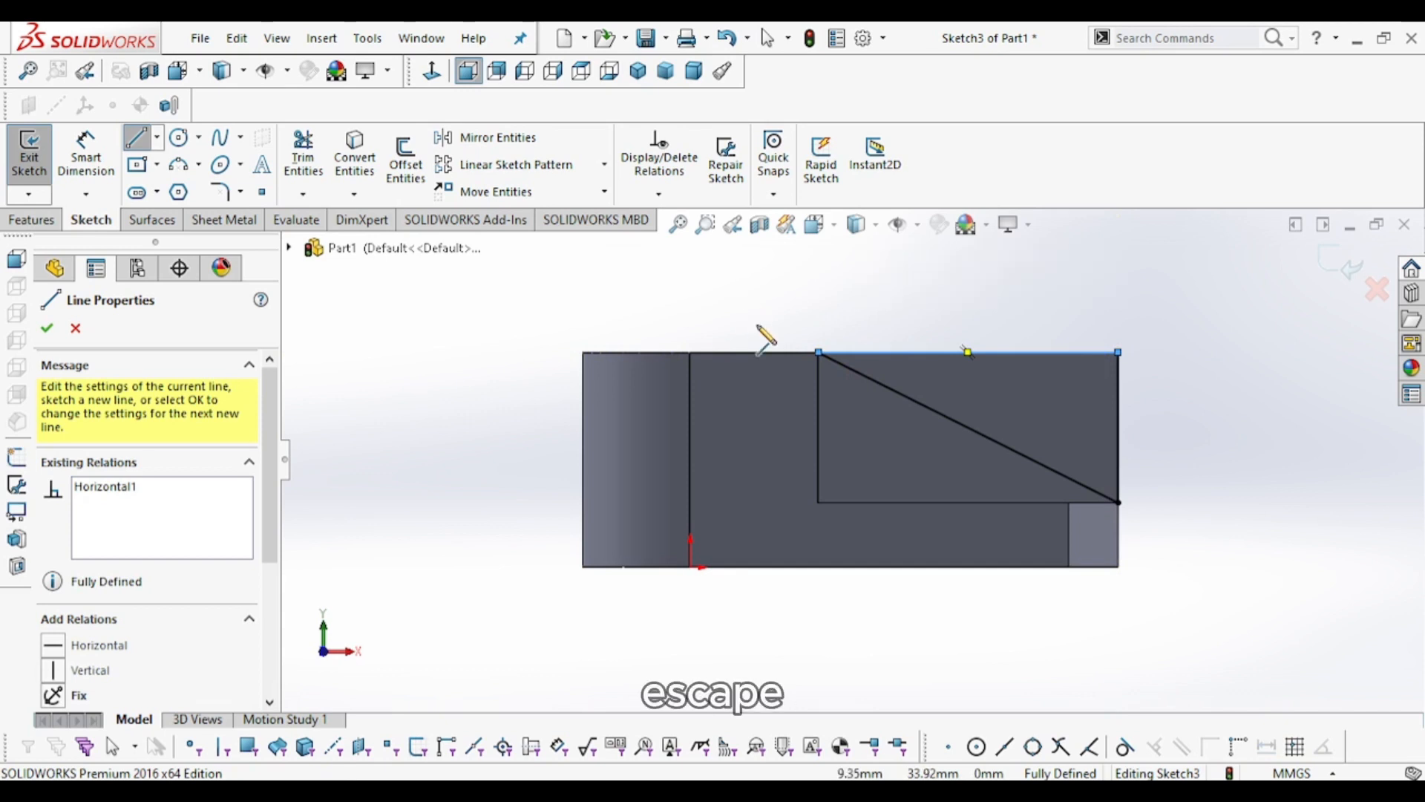
key(Escape)
key(Escape)
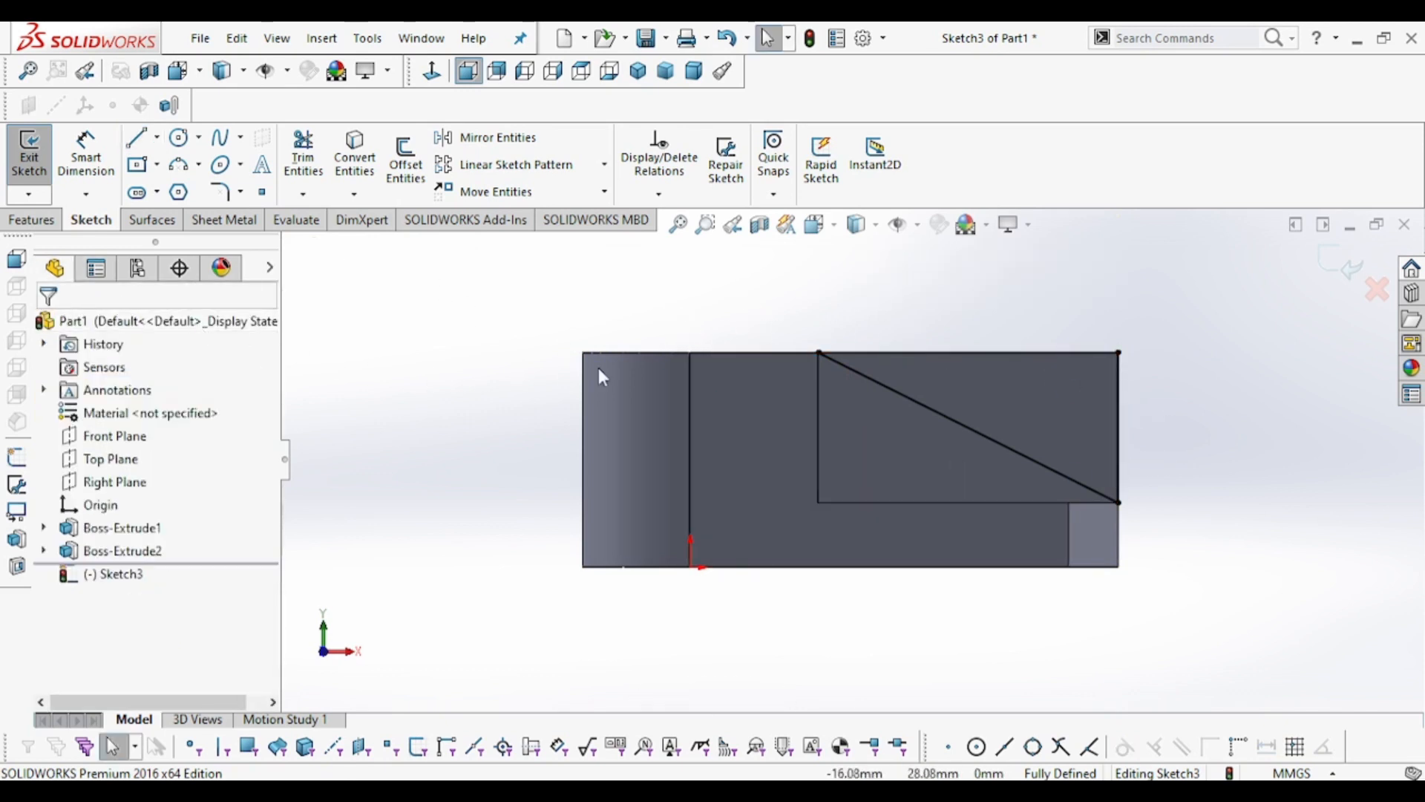
Cut the triangular profile out of the rib with an Extruded Cut set to Through All - Both.
click(30, 220)
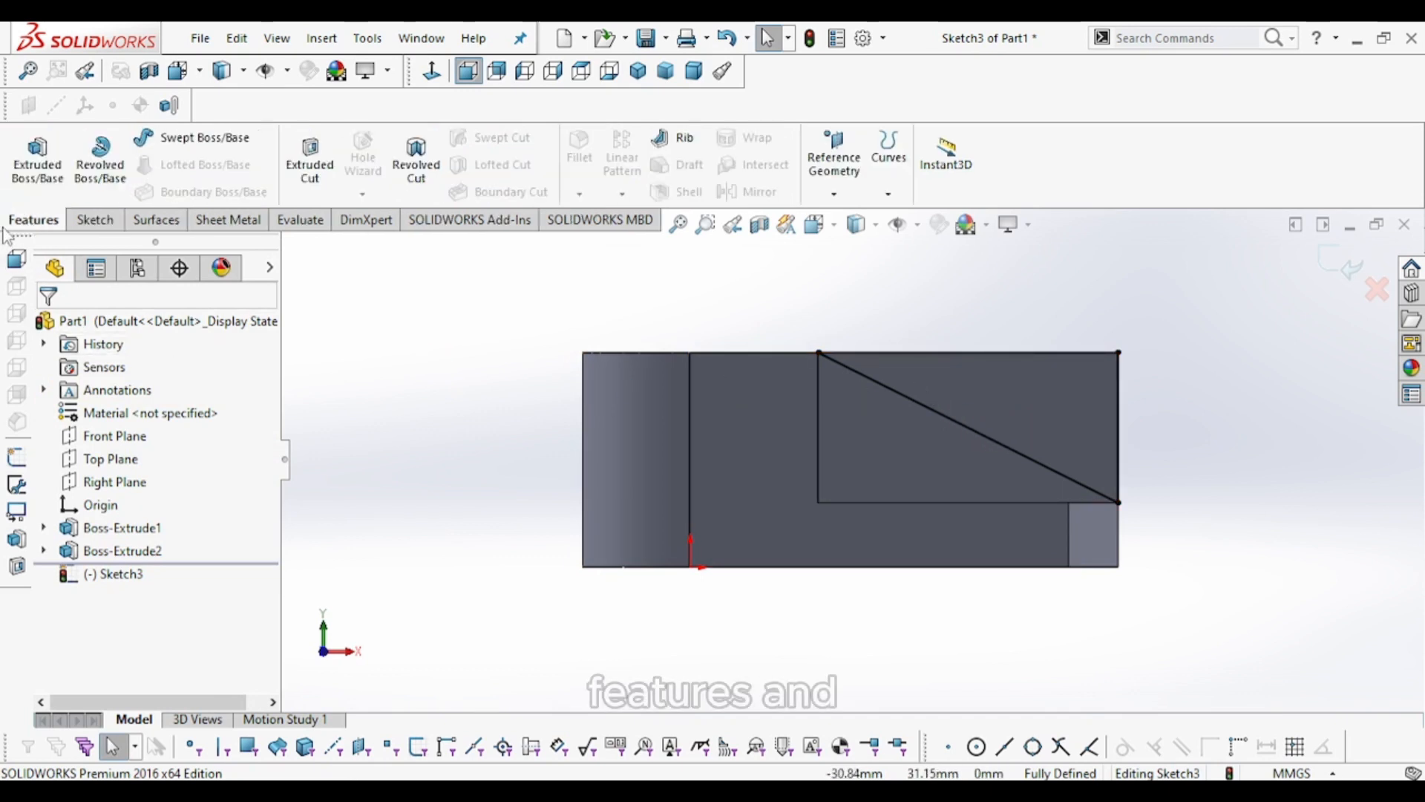
click(313, 170)
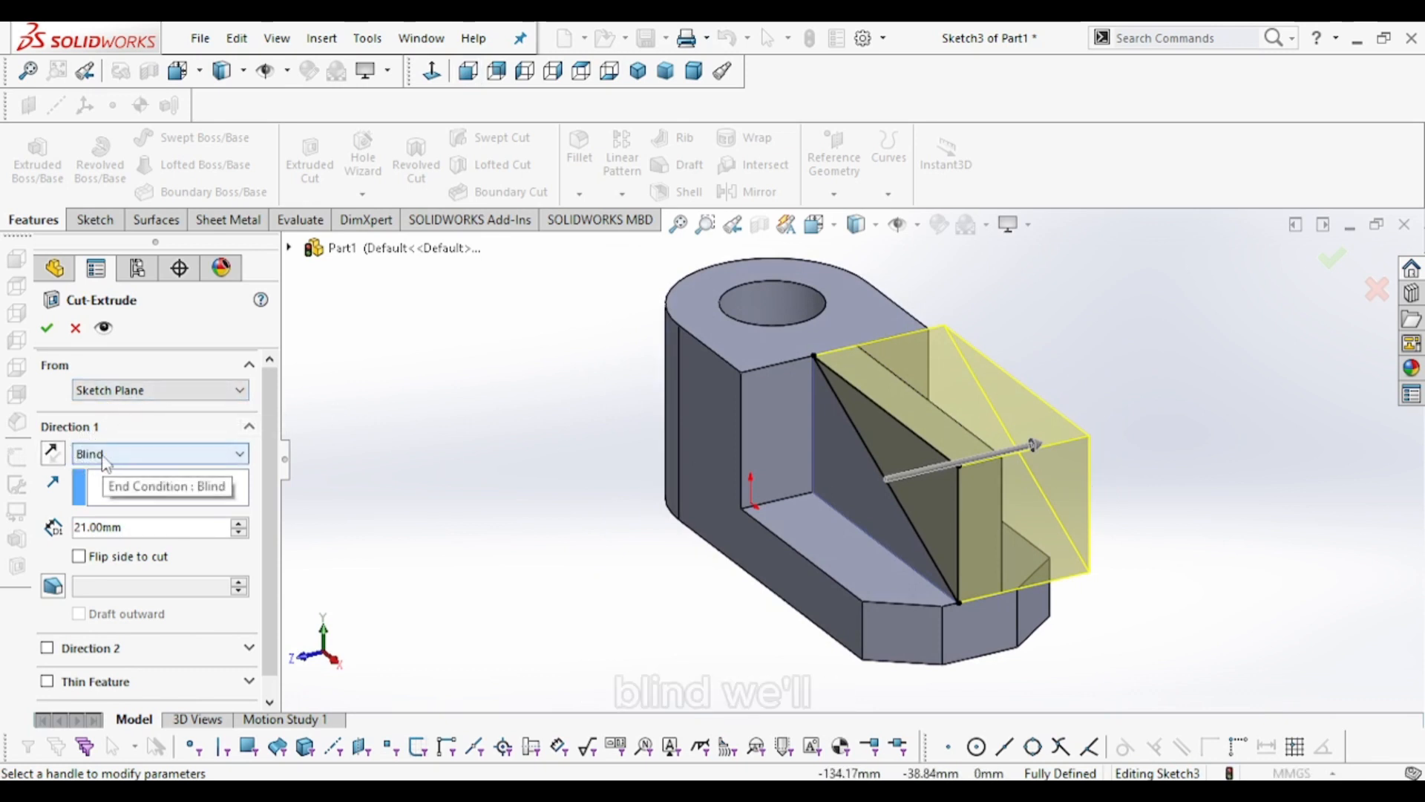
click(241, 454)
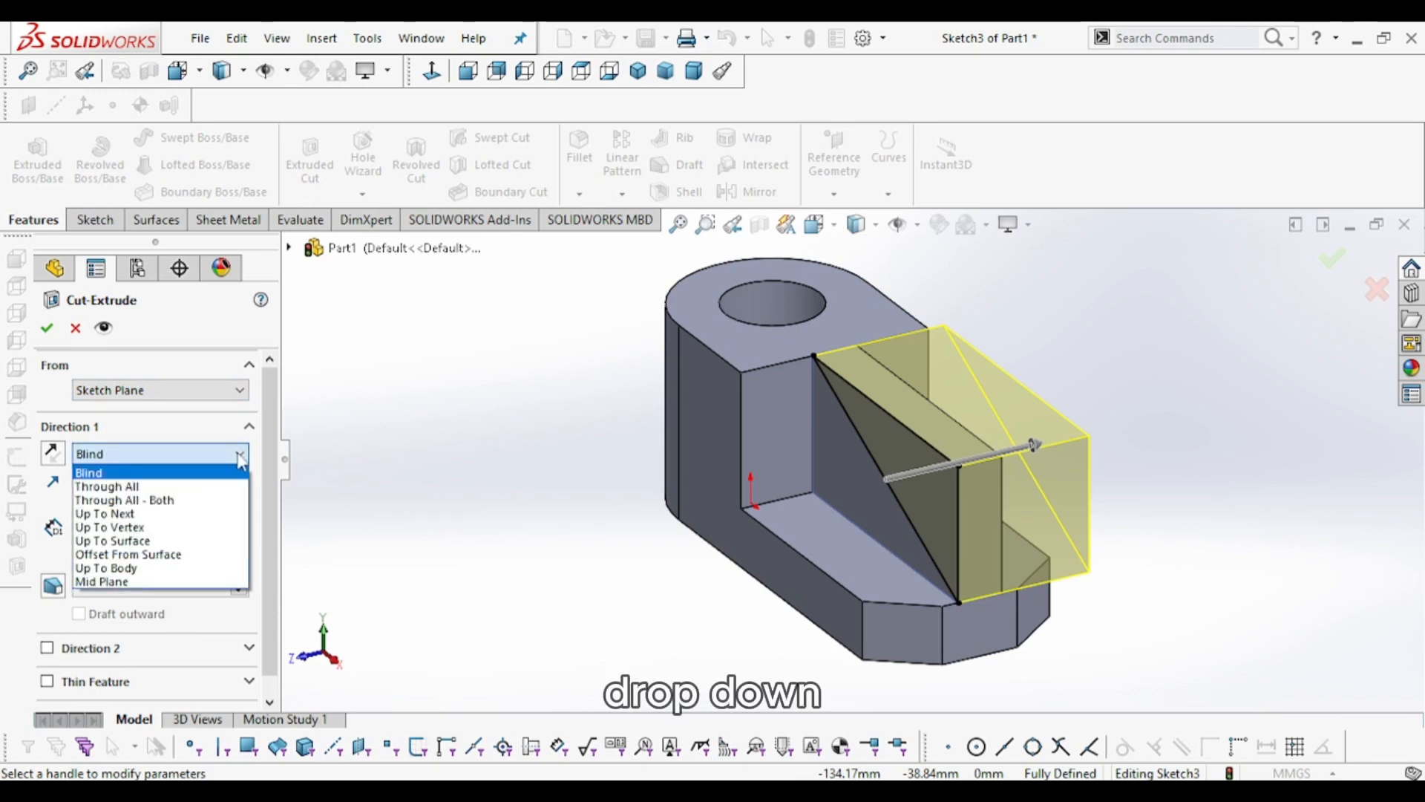
click(132, 489)
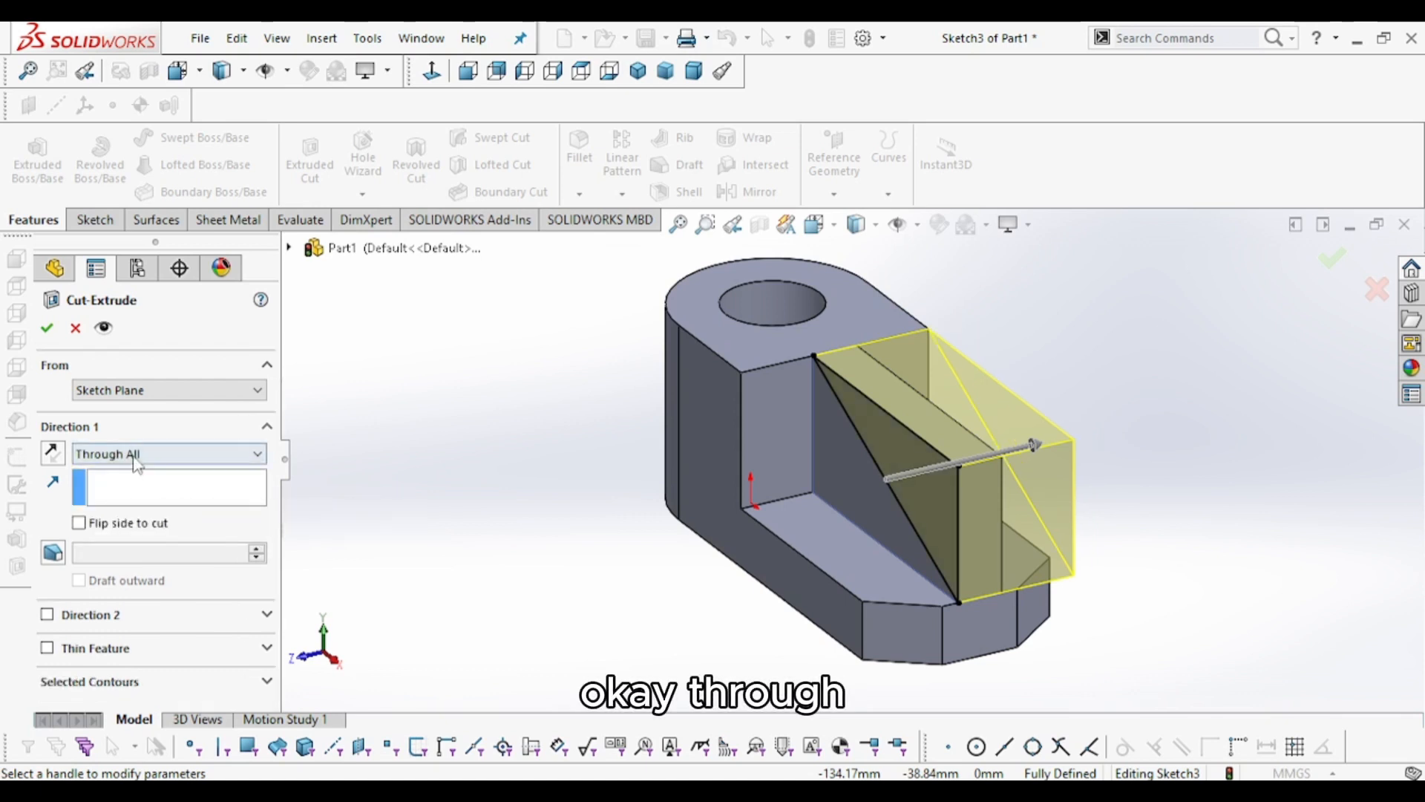
click(132, 454)
click(140, 500)
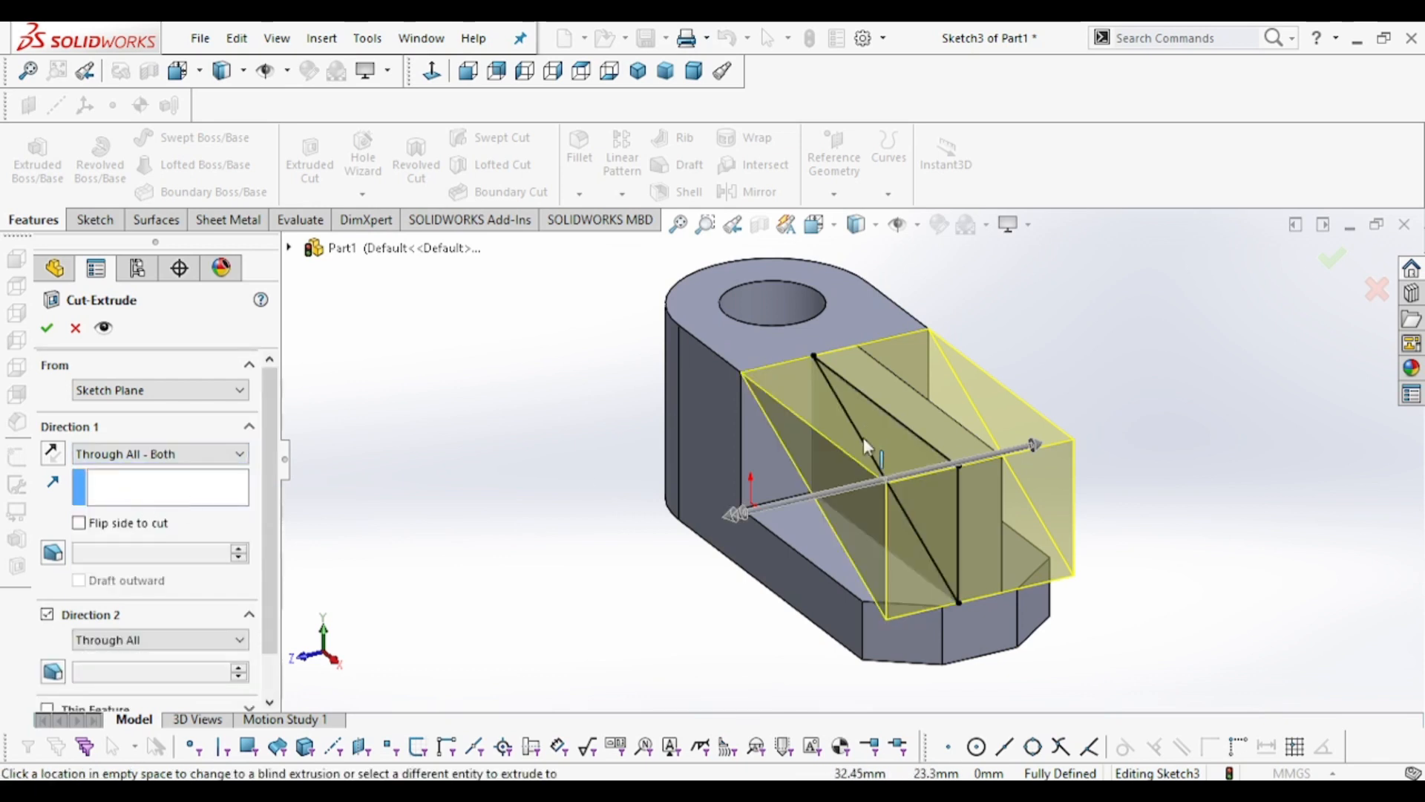
mouse_move(1115, 471)
middle_down()
mouse_move(1165, 404)
mouse_move(1106, 444)
middle_up()
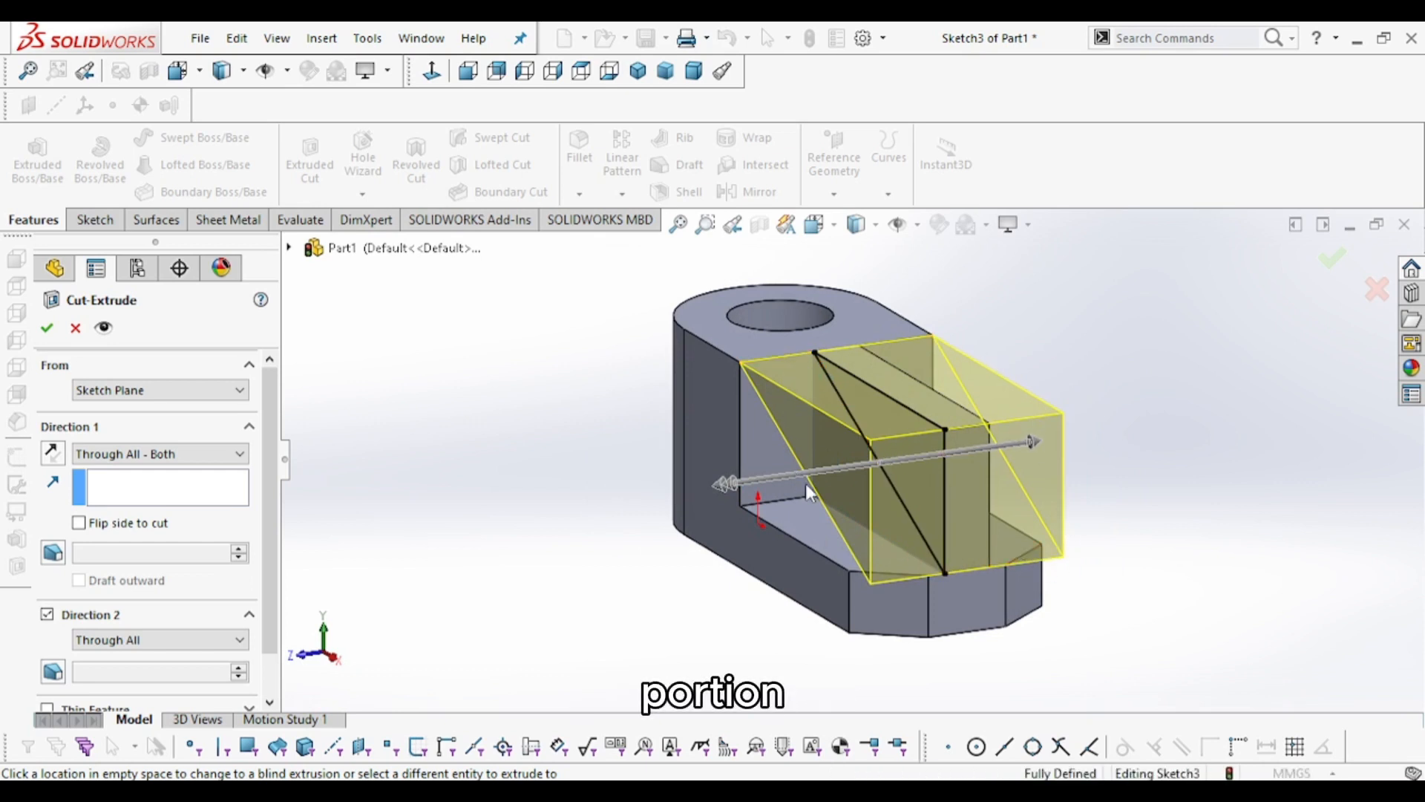
click(46, 327)
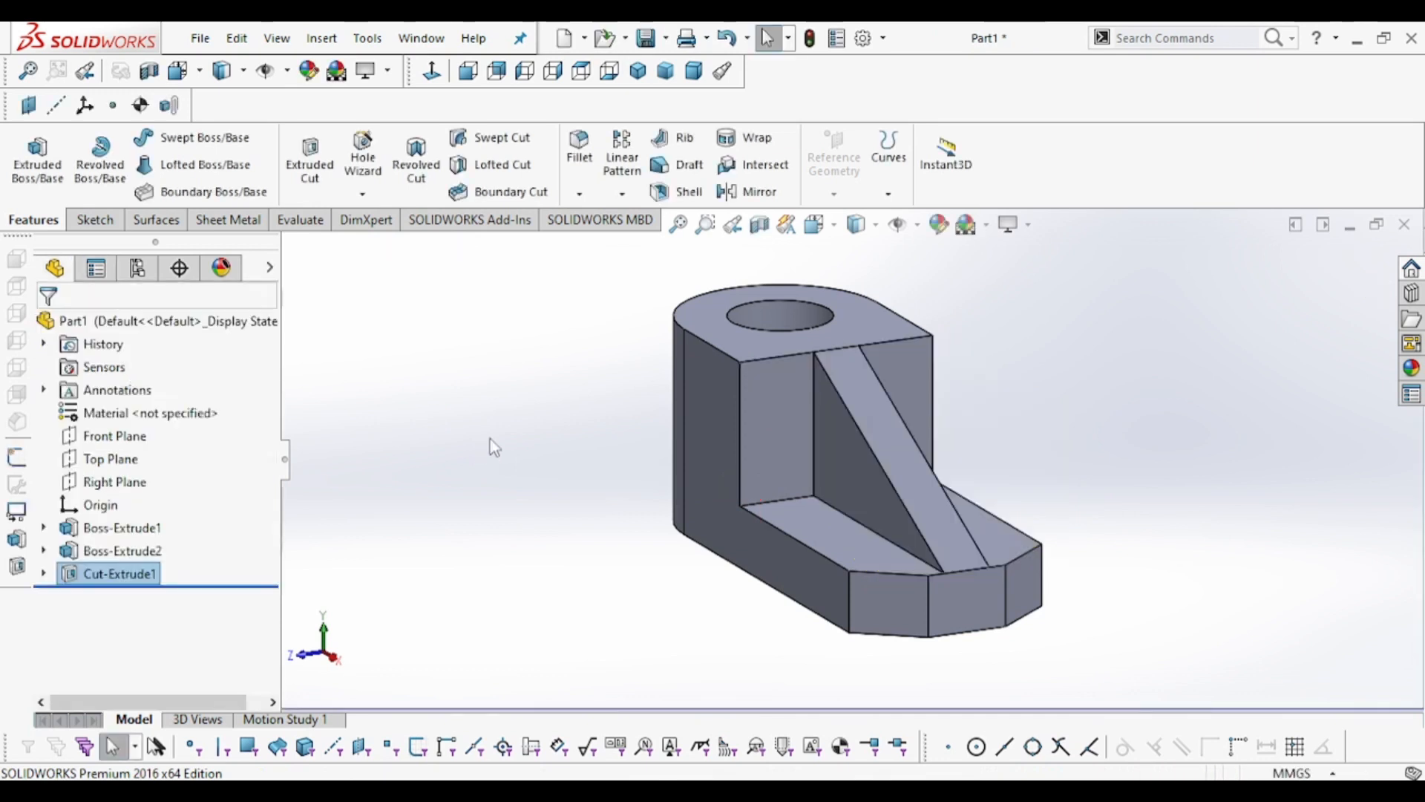
Start a sketch on the base face visible inside the boss hole and convert that face's circular edge with Convert Entities.
middle_drag(706, 404, 742, 423)
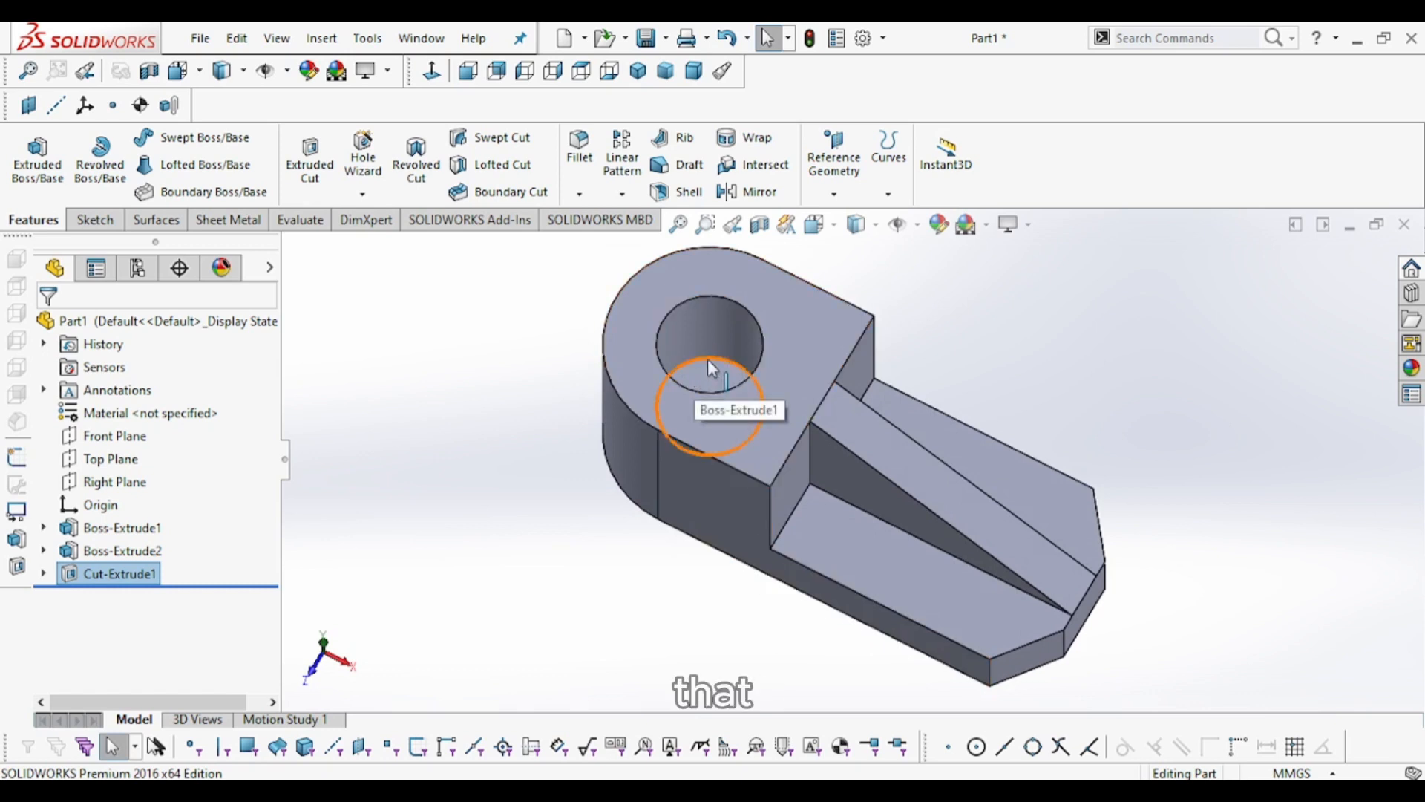
mouse_move(729, 555)
middle_down()
mouse_move(725, 448)
mouse_move(724, 562)
mouse_move(729, 547)
middle_up()
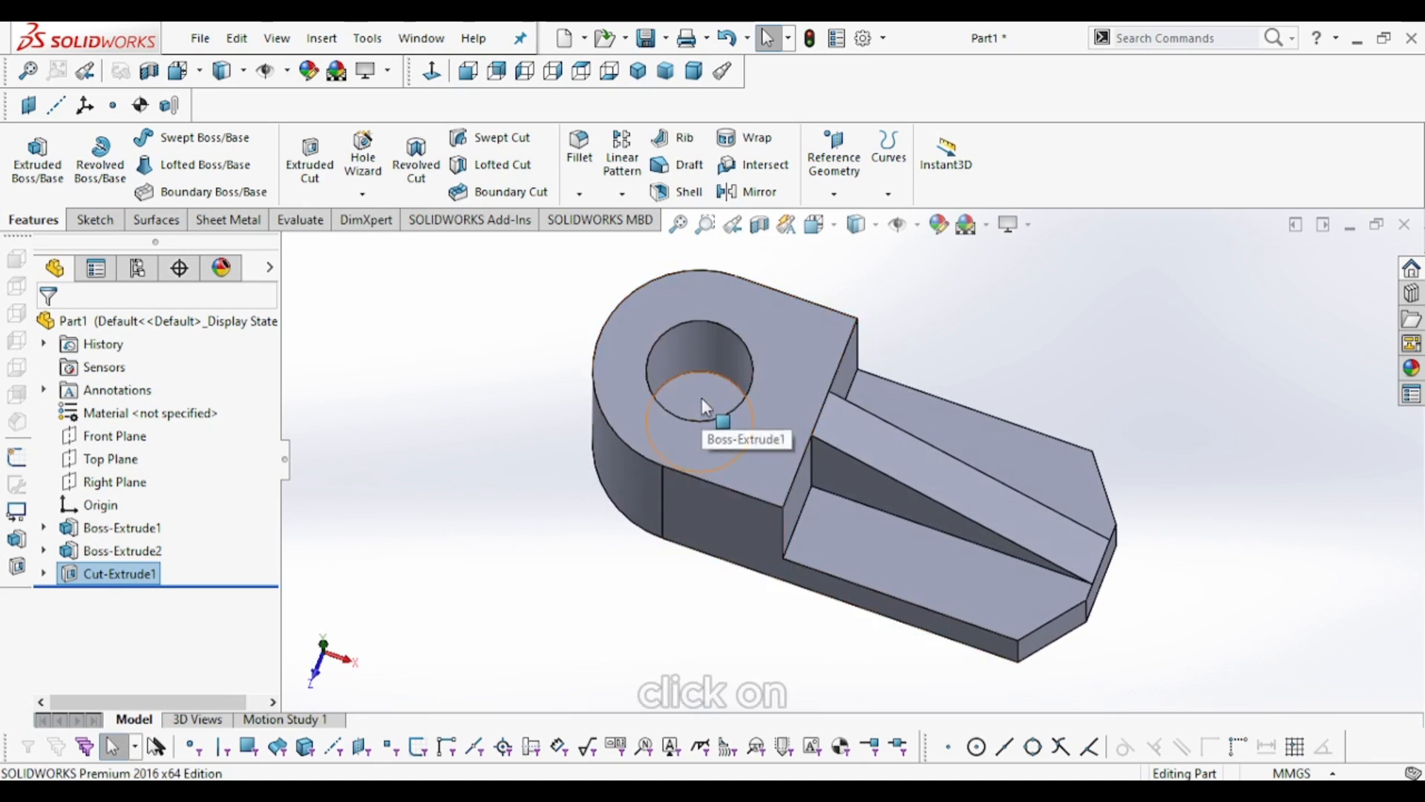
middle_drag(701, 397, 709, 431)
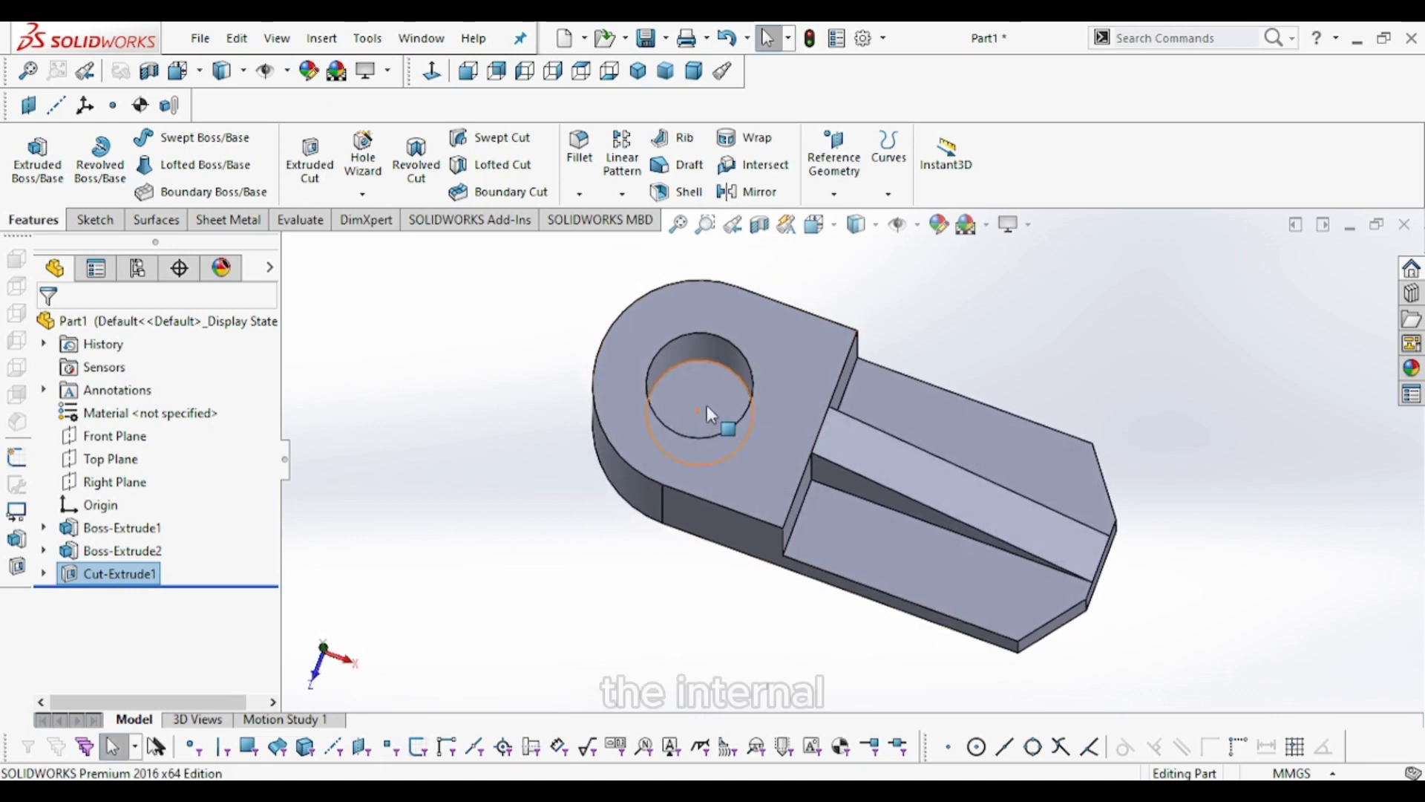
click(707, 405)
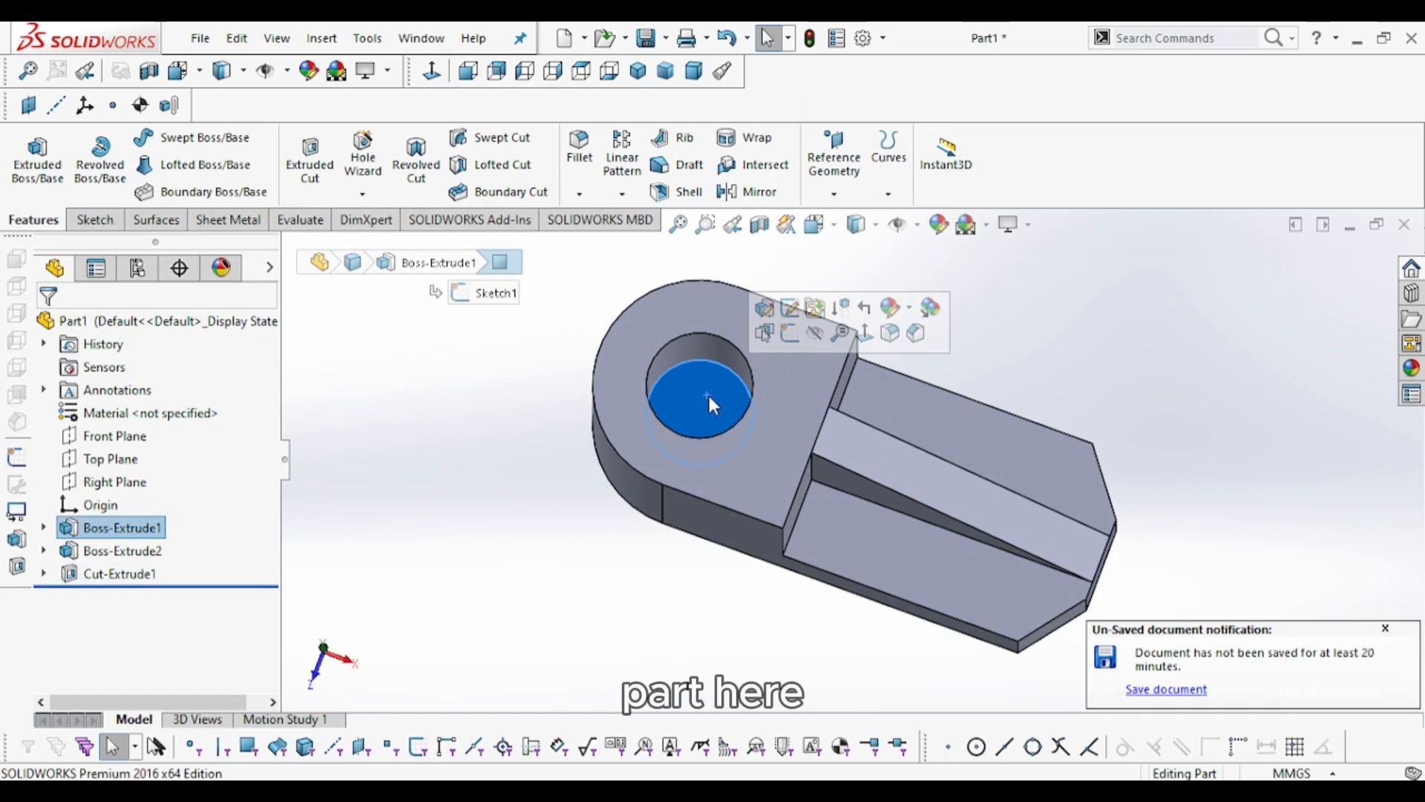
click(790, 332)
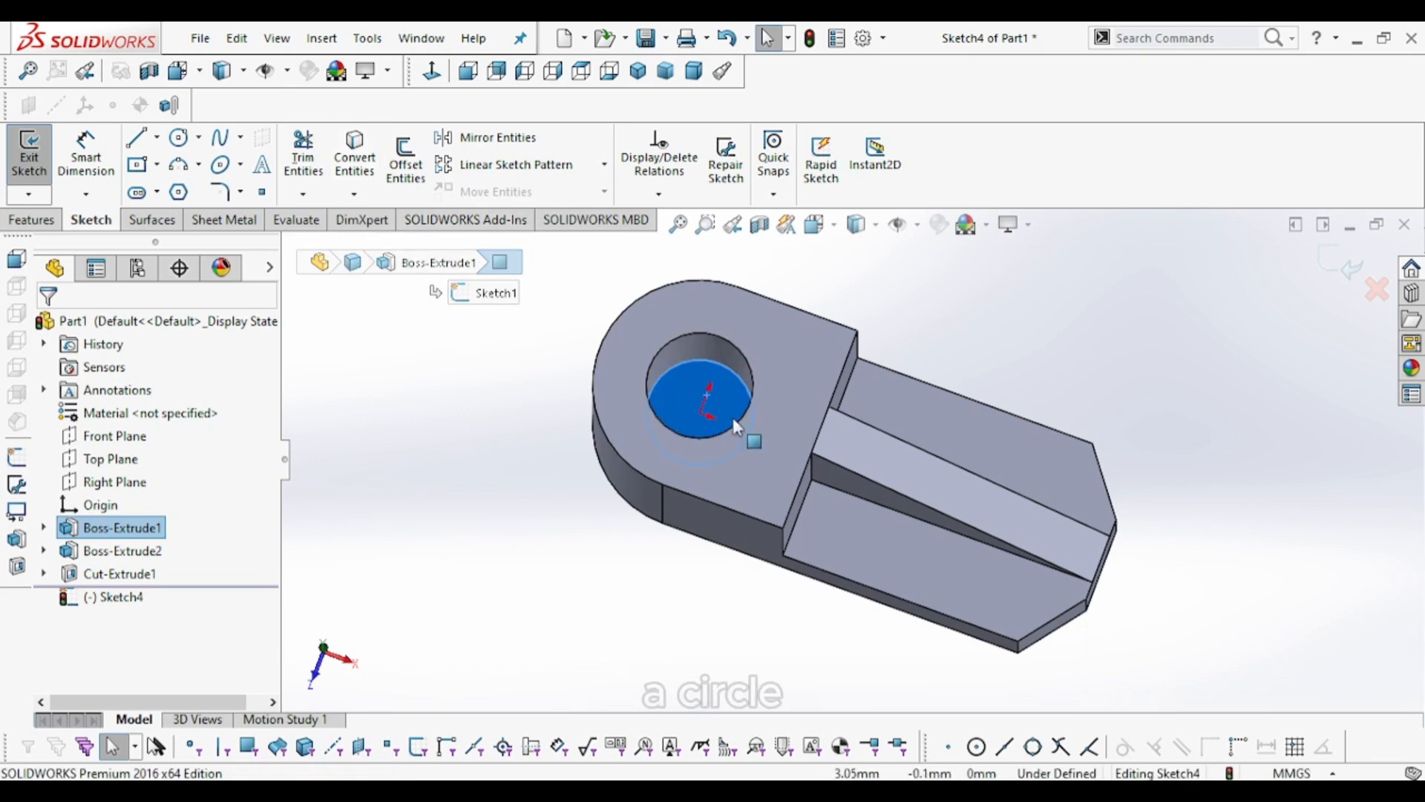
click(365, 170)
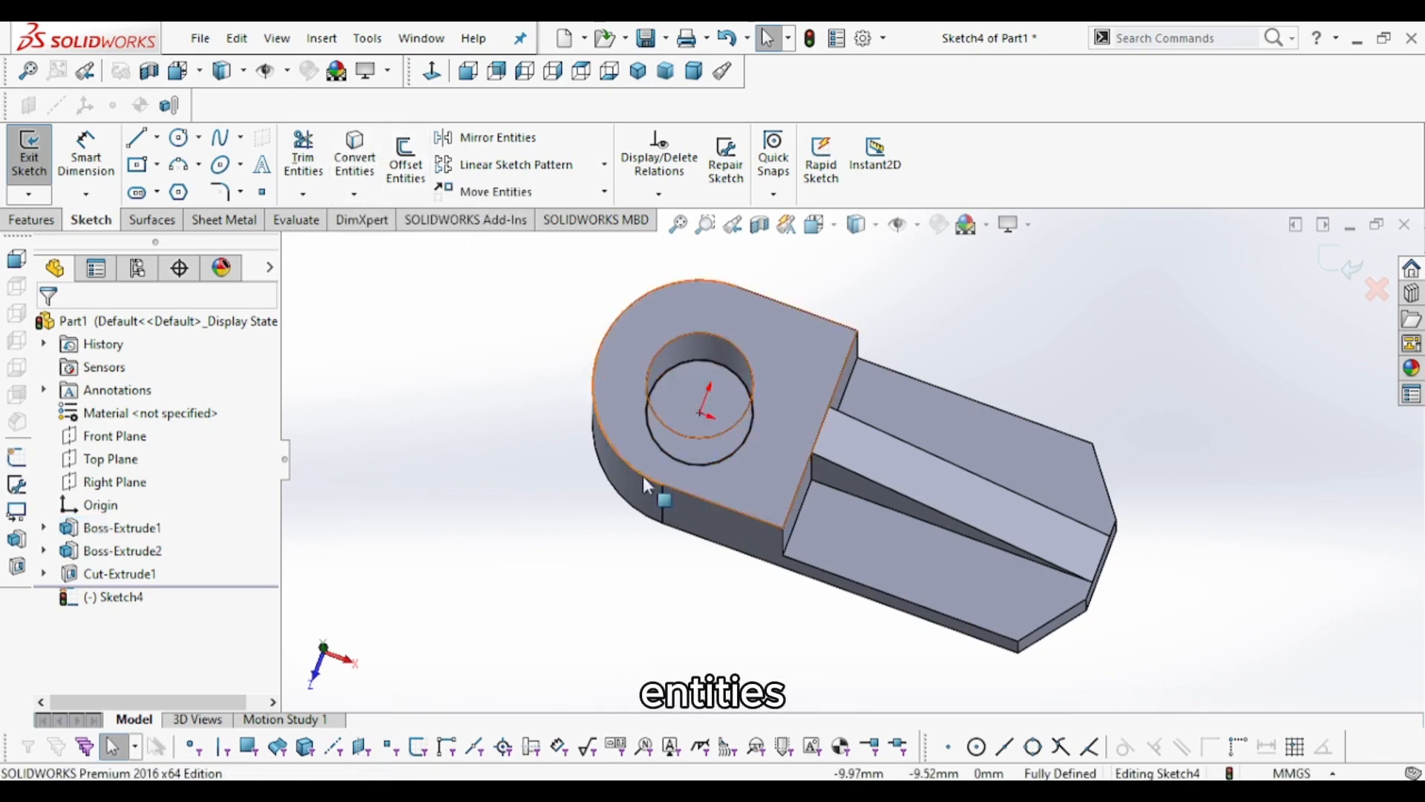
Cut the converted circle down through the base with an Extruded Cut set to Through All.
mouse_move(856, 351)
middle_down()
mouse_move(843, 413)
mouse_move(863, 328)
middle_up()
click(33, 221)
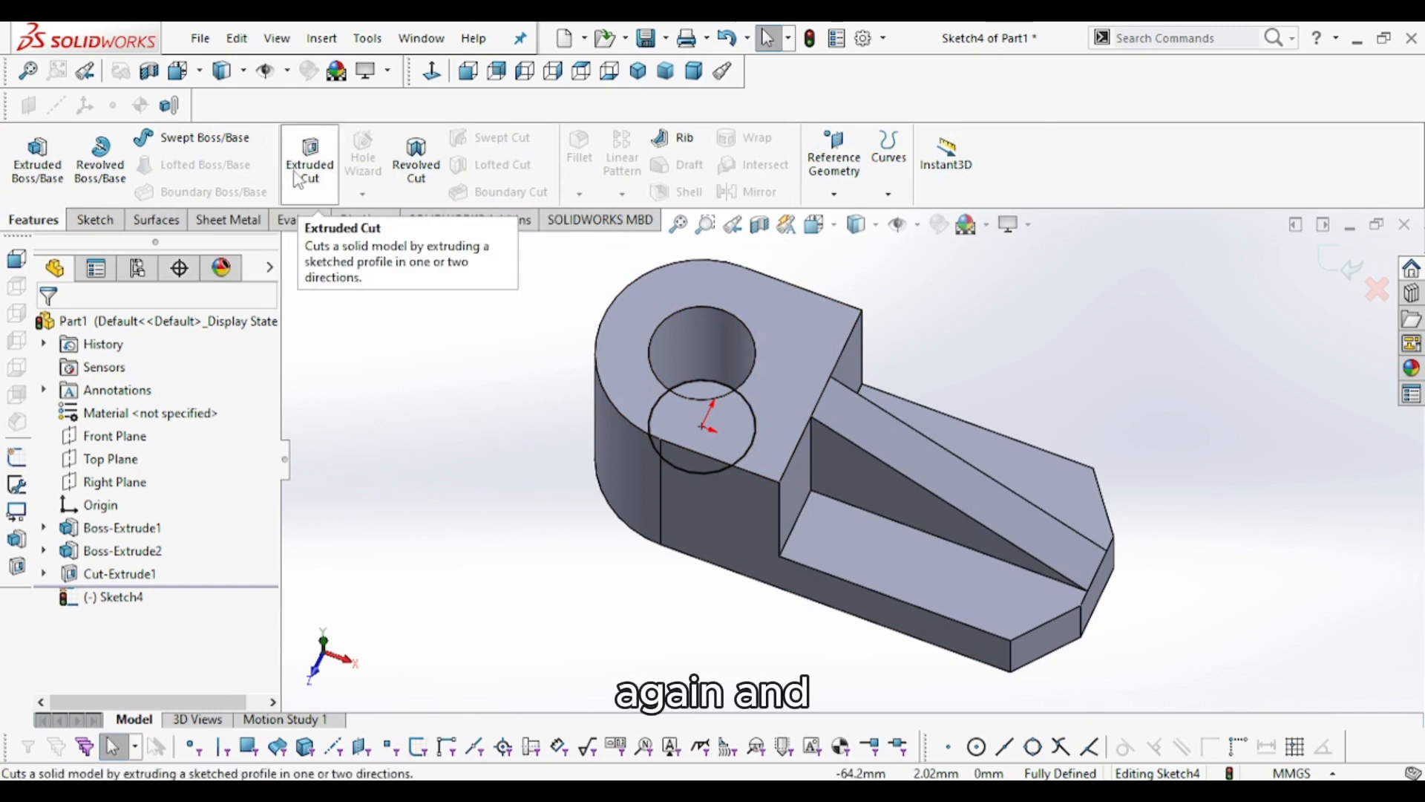
click(317, 176)
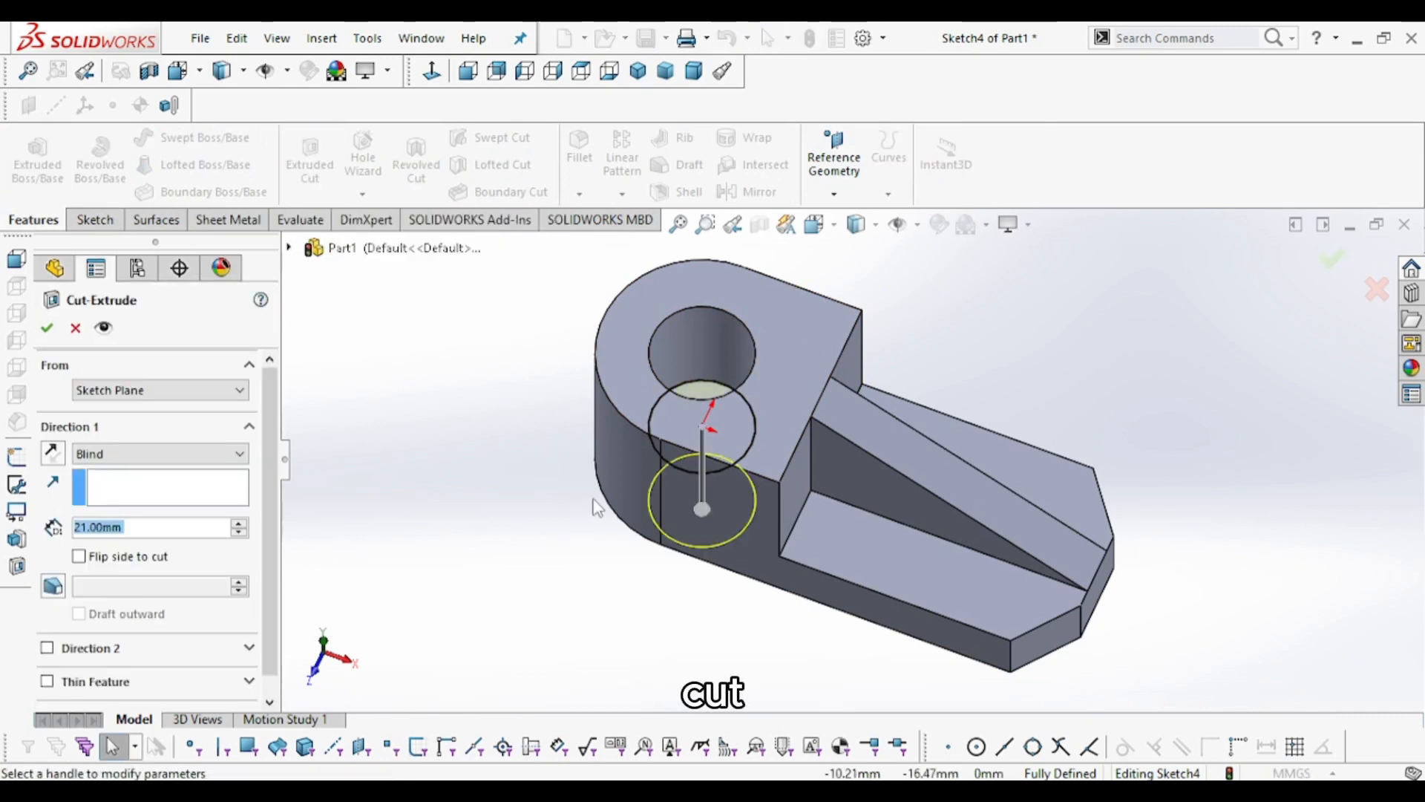
middle_drag(740, 565, 734, 442)
click(178, 454)
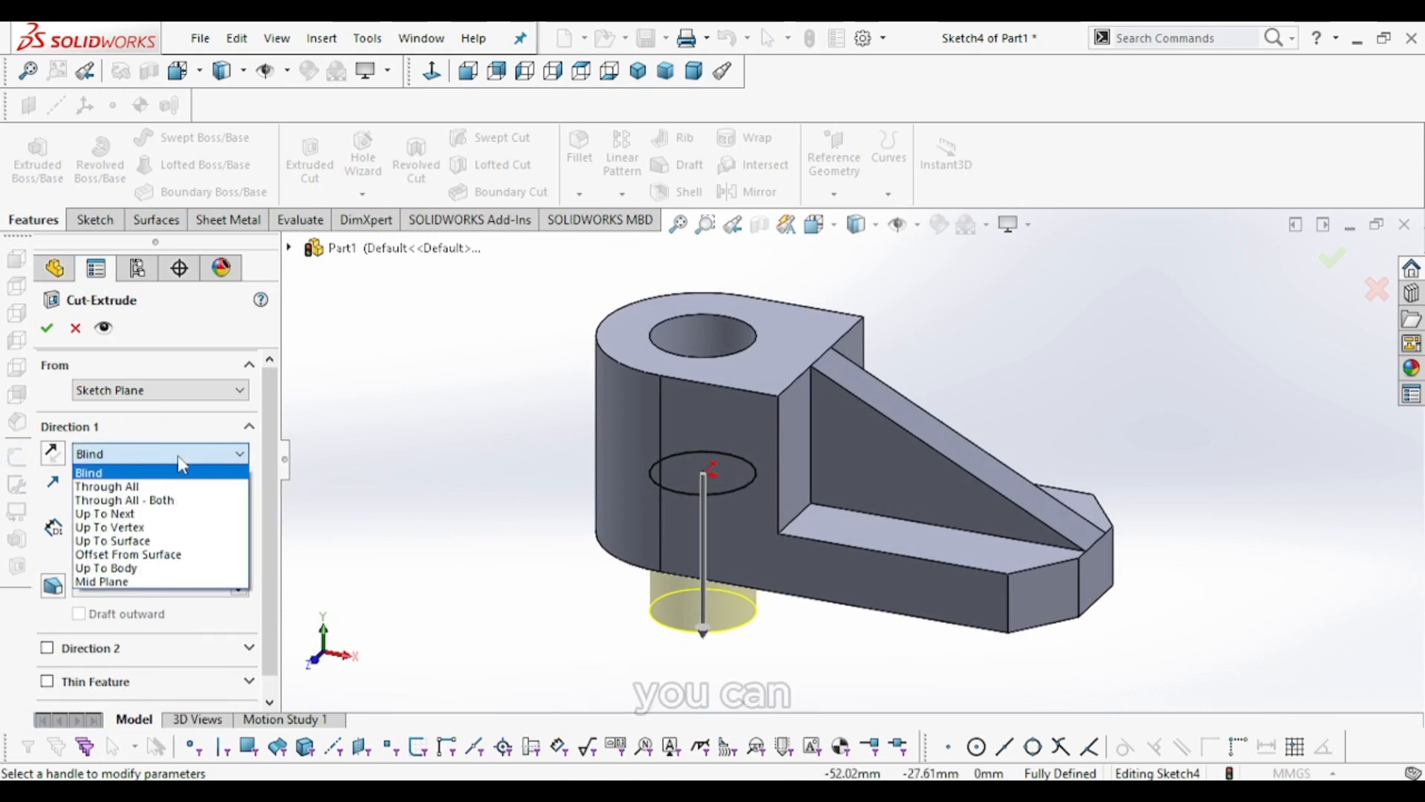
click(111, 486)
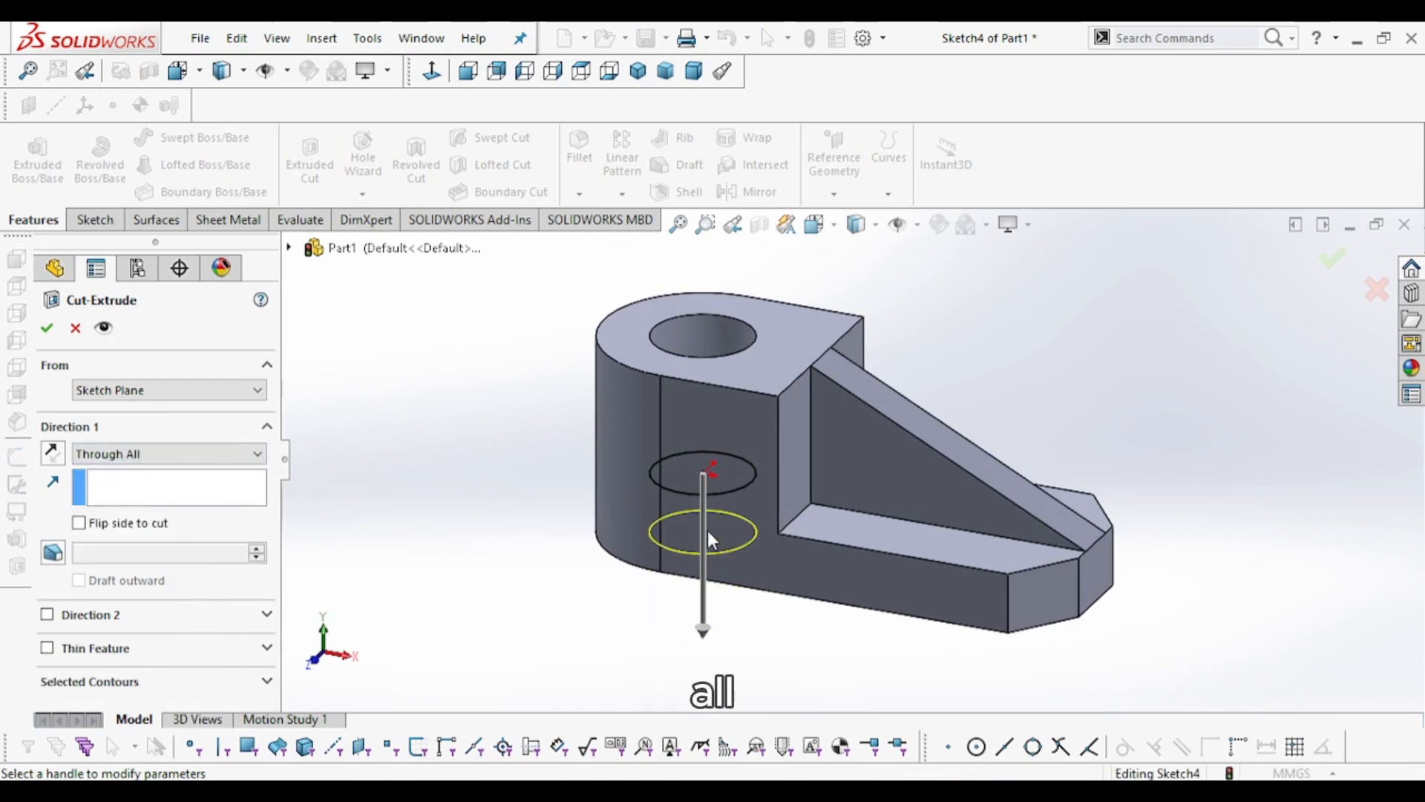
middle_drag(707, 530, 692, 493)
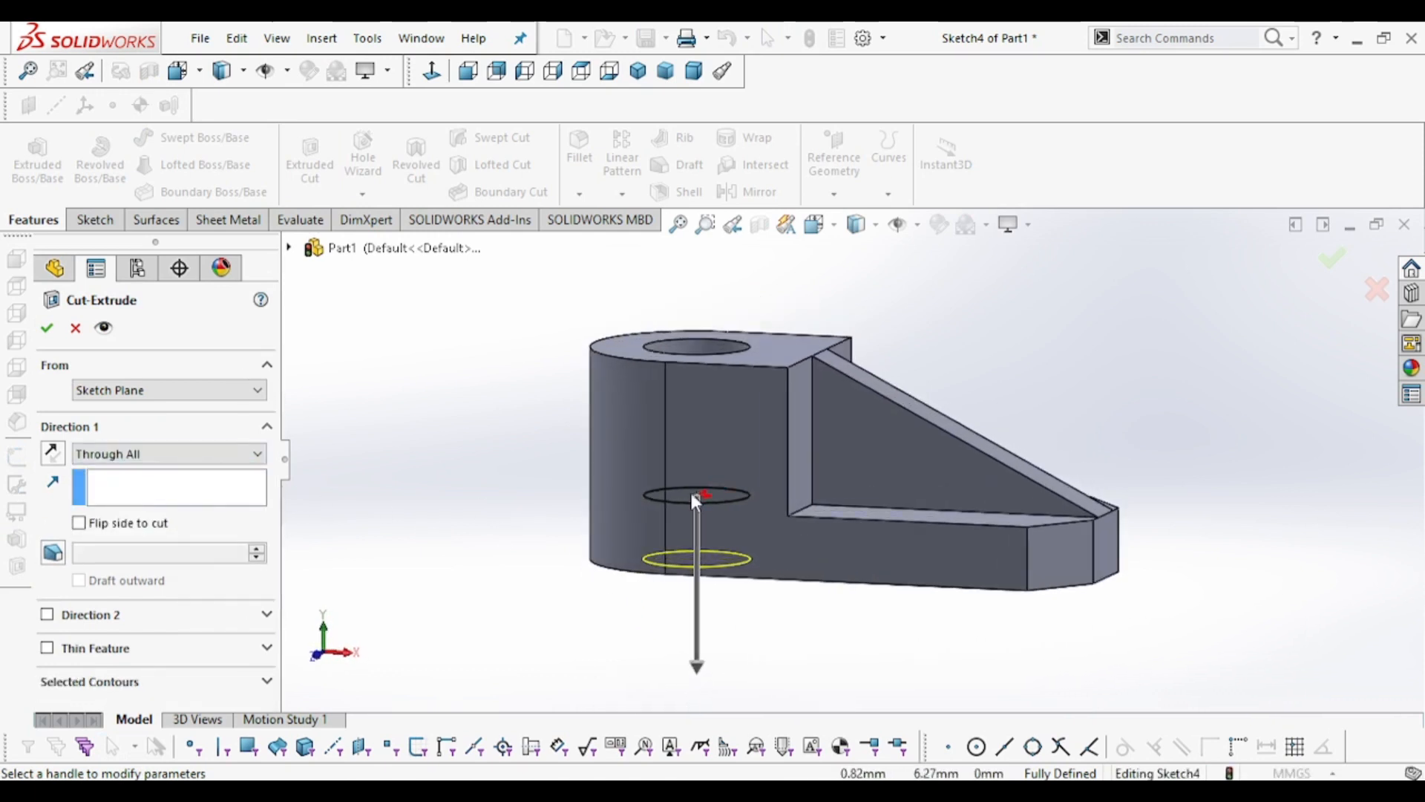
click(47, 331)
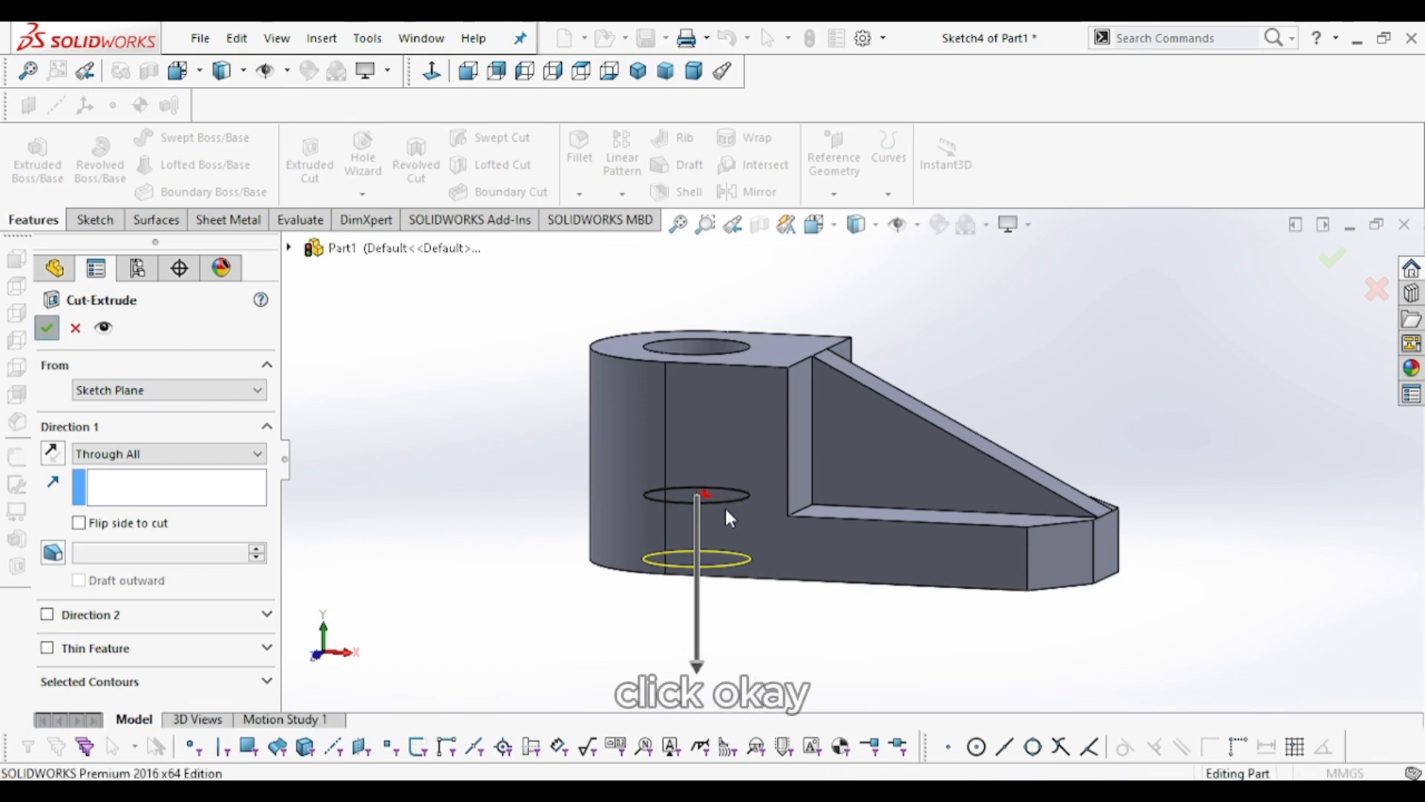
middle_drag(738, 544, 767, 366)
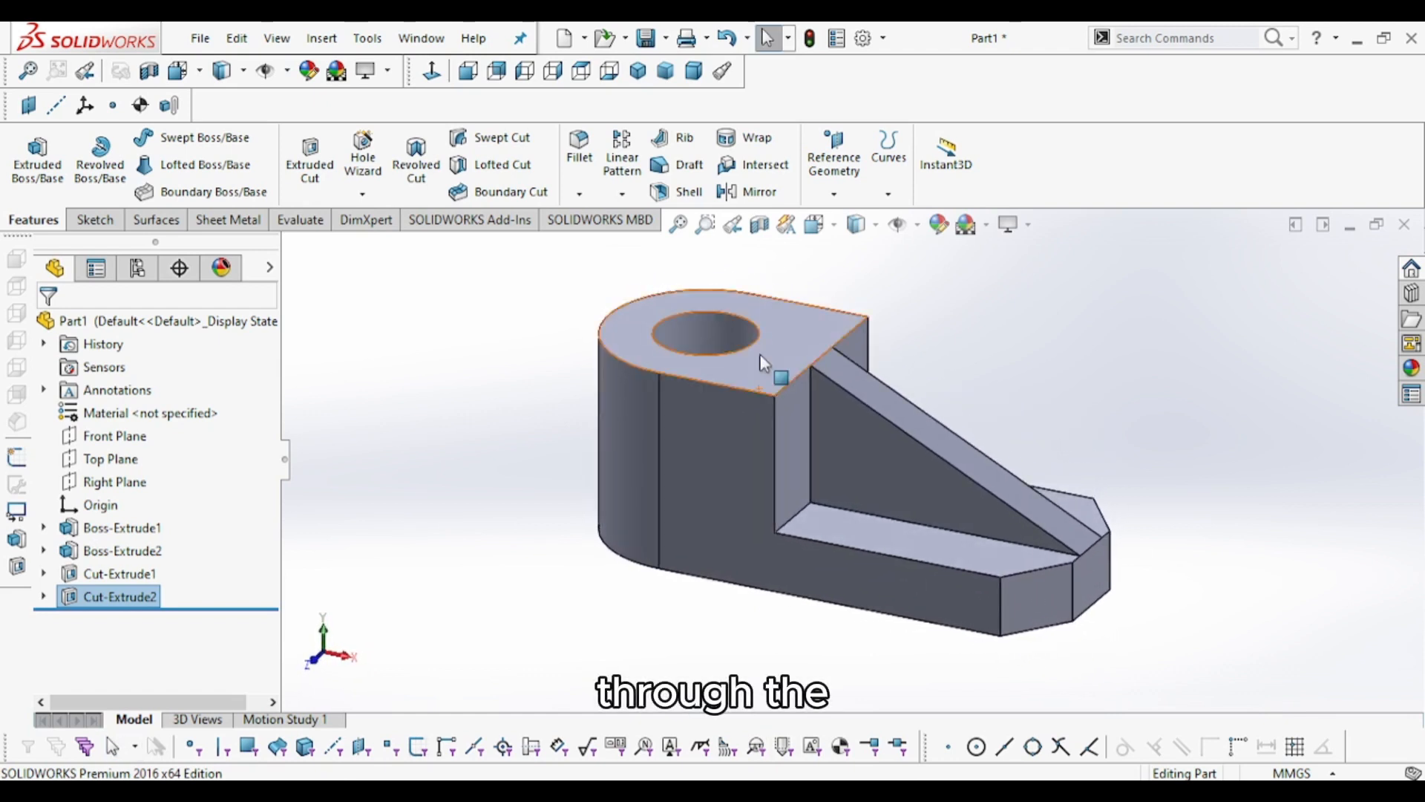
Inspect the bracket's overall shape and compare it with the reference drawing in Windows Photo Viewer.
scroll(812, 398, up, 5)
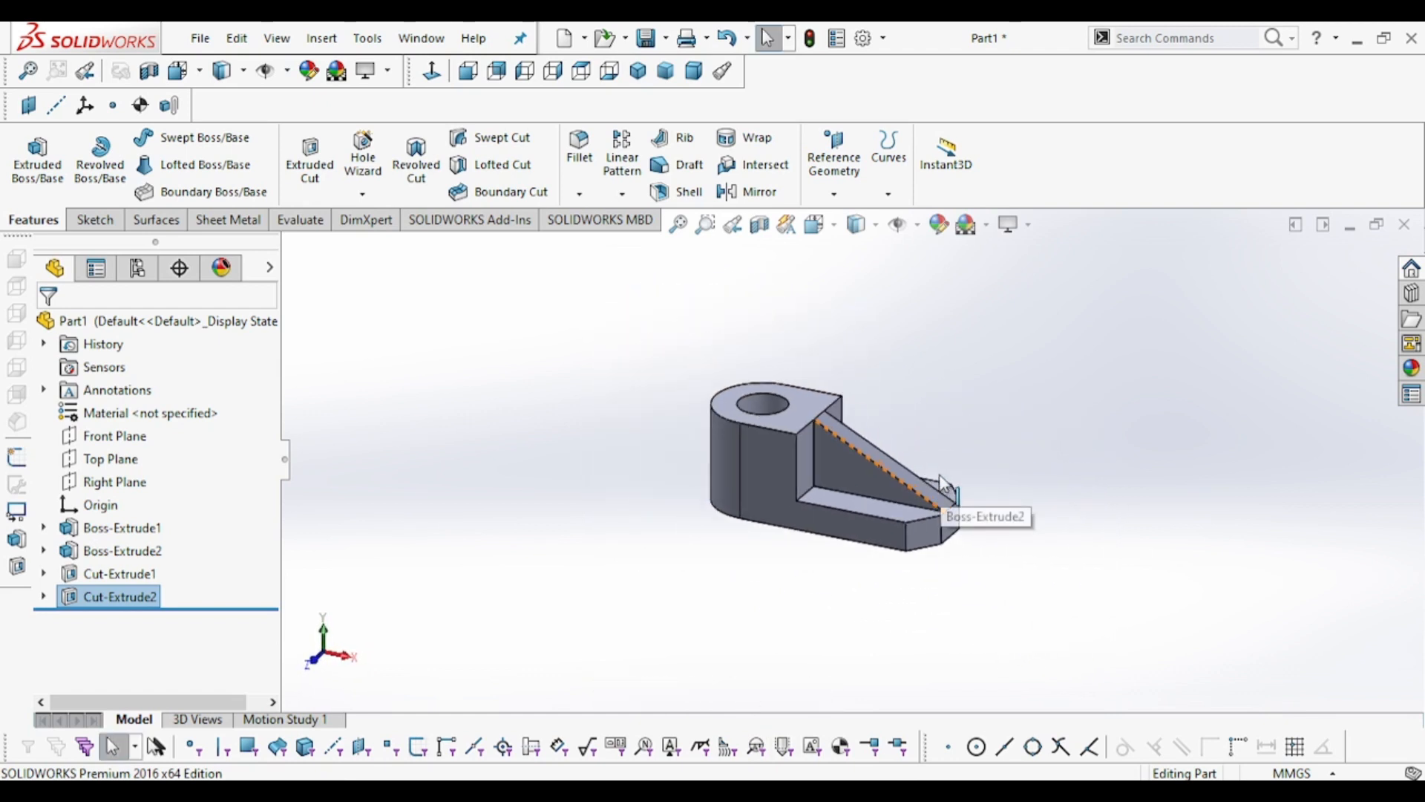
scroll(818, 438, down, 4)
scroll(934, 439, up, 3)
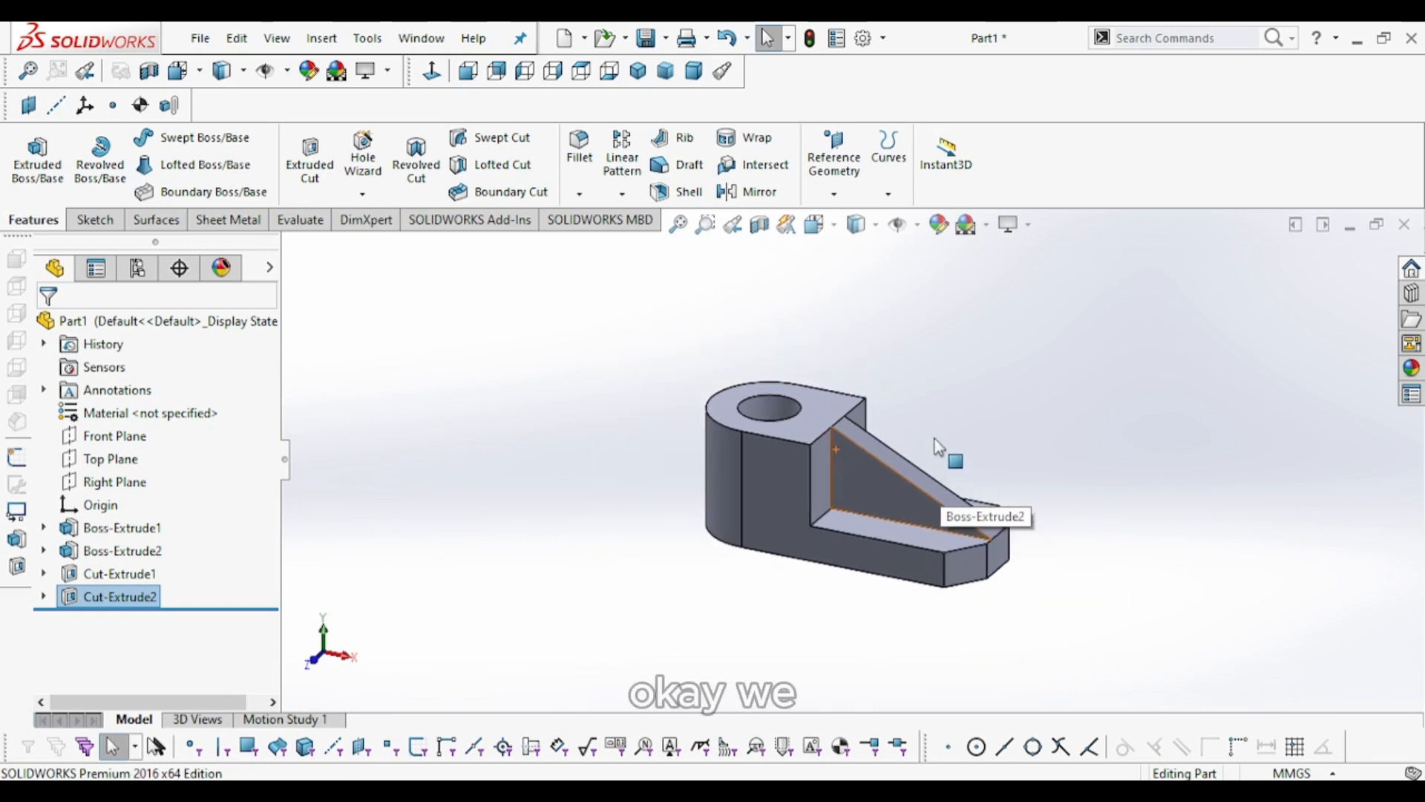
middle_drag(933, 438, 916, 477)
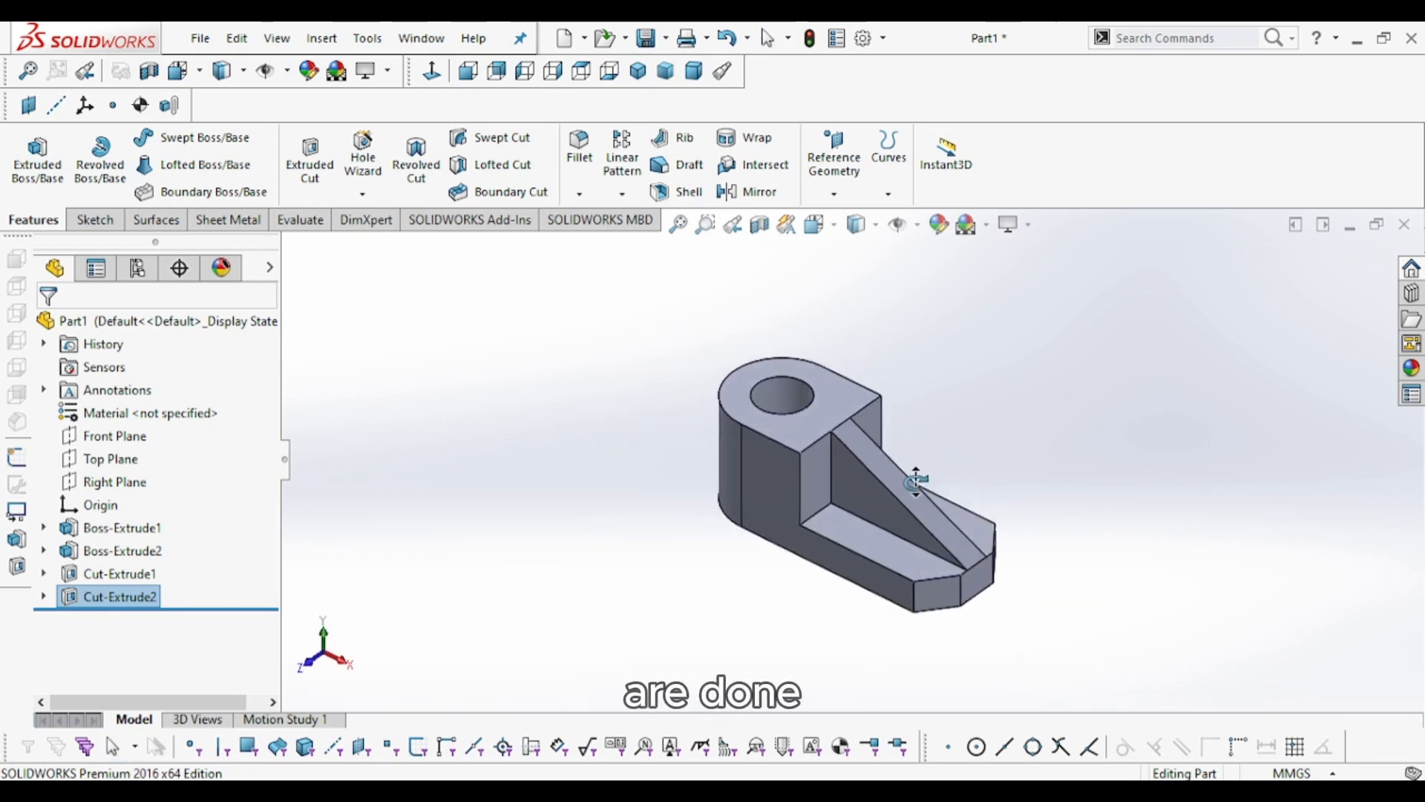
key(alt+Tab)
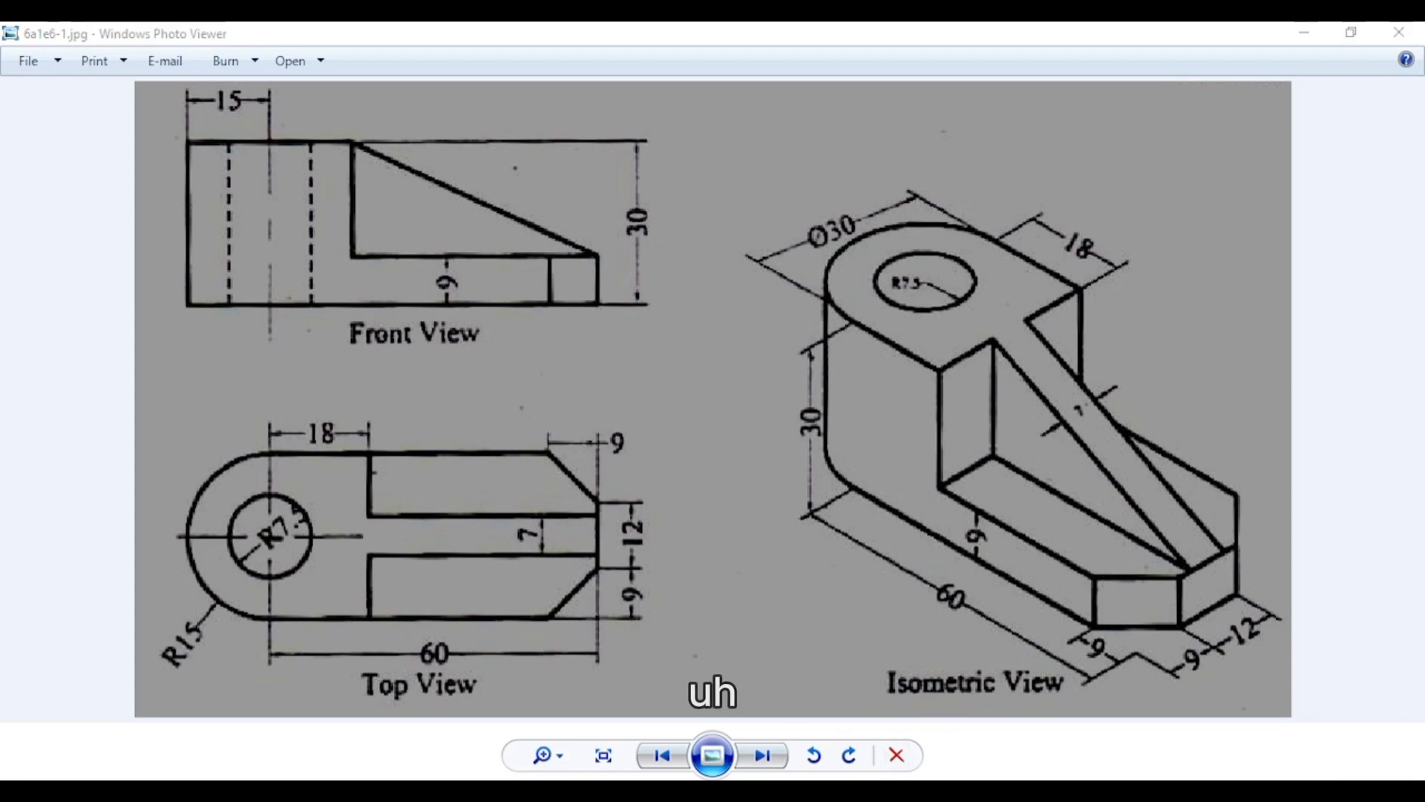
key(alt+Tab)
scroll(840, 505, down, 4)
scroll(854, 395, up, 3)
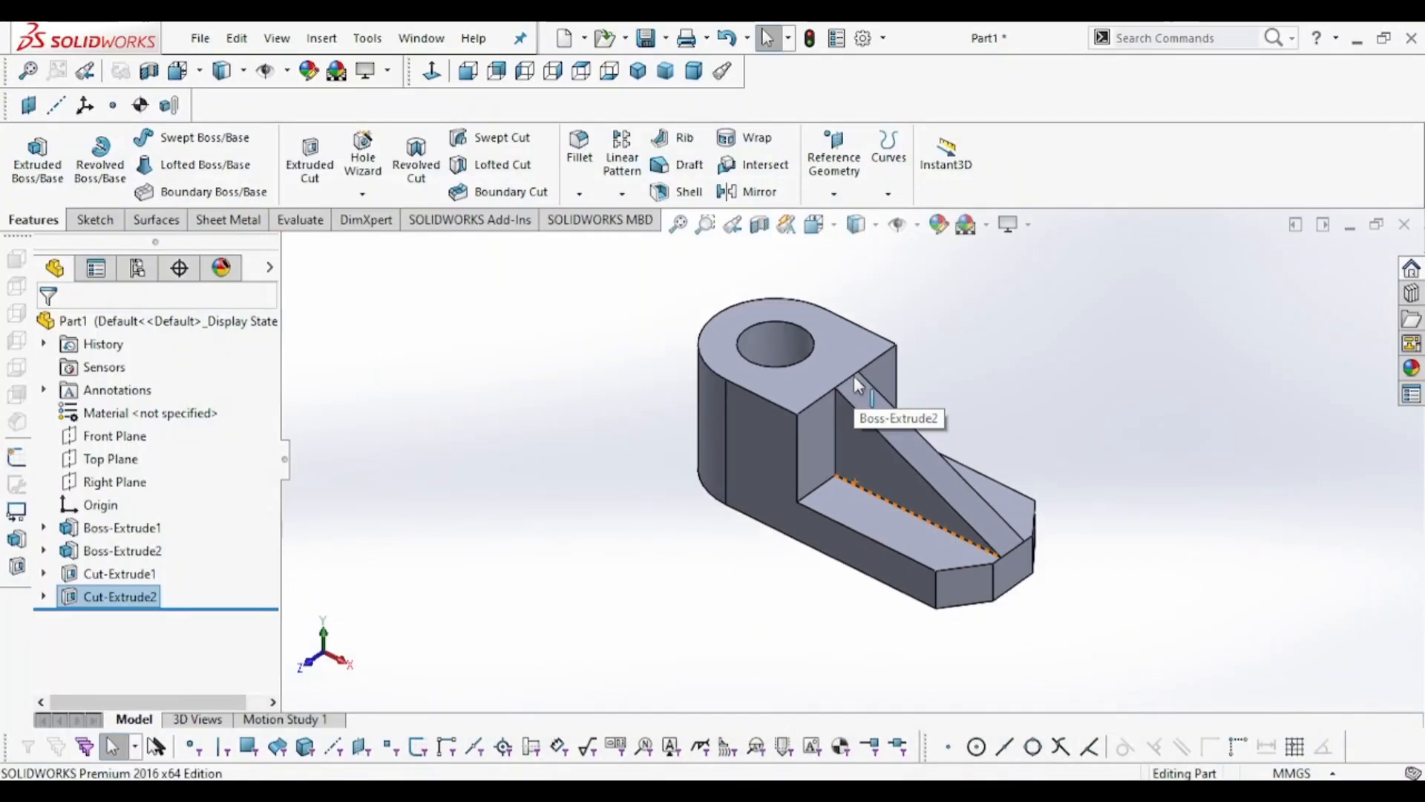
scroll(854, 376, down, 2)
scroll(859, 481, up, 1)
scroll(858, 484, up, 1)
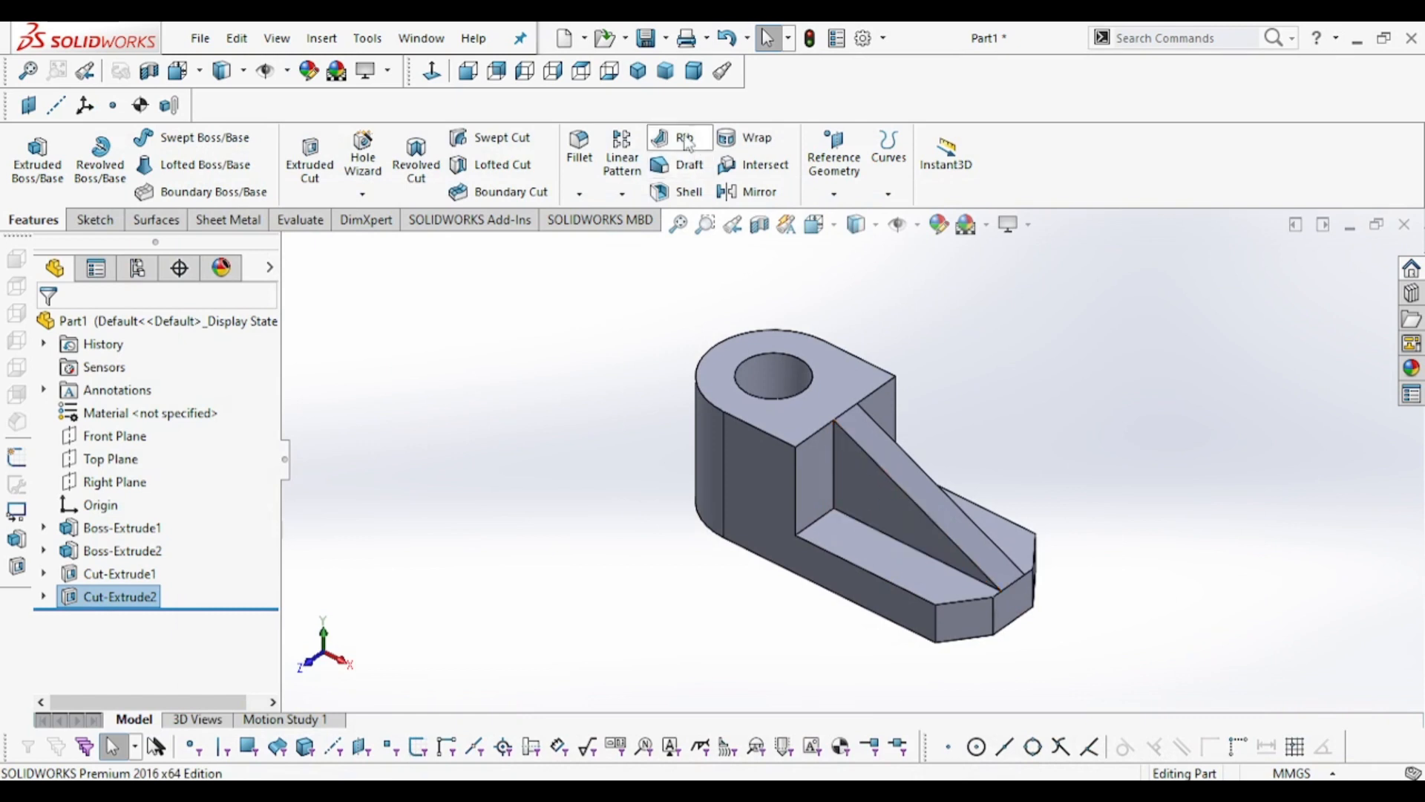
Show the bracket in the isometric orientation and compare it with the Isometric View in the reference drawing.
click(639, 73)
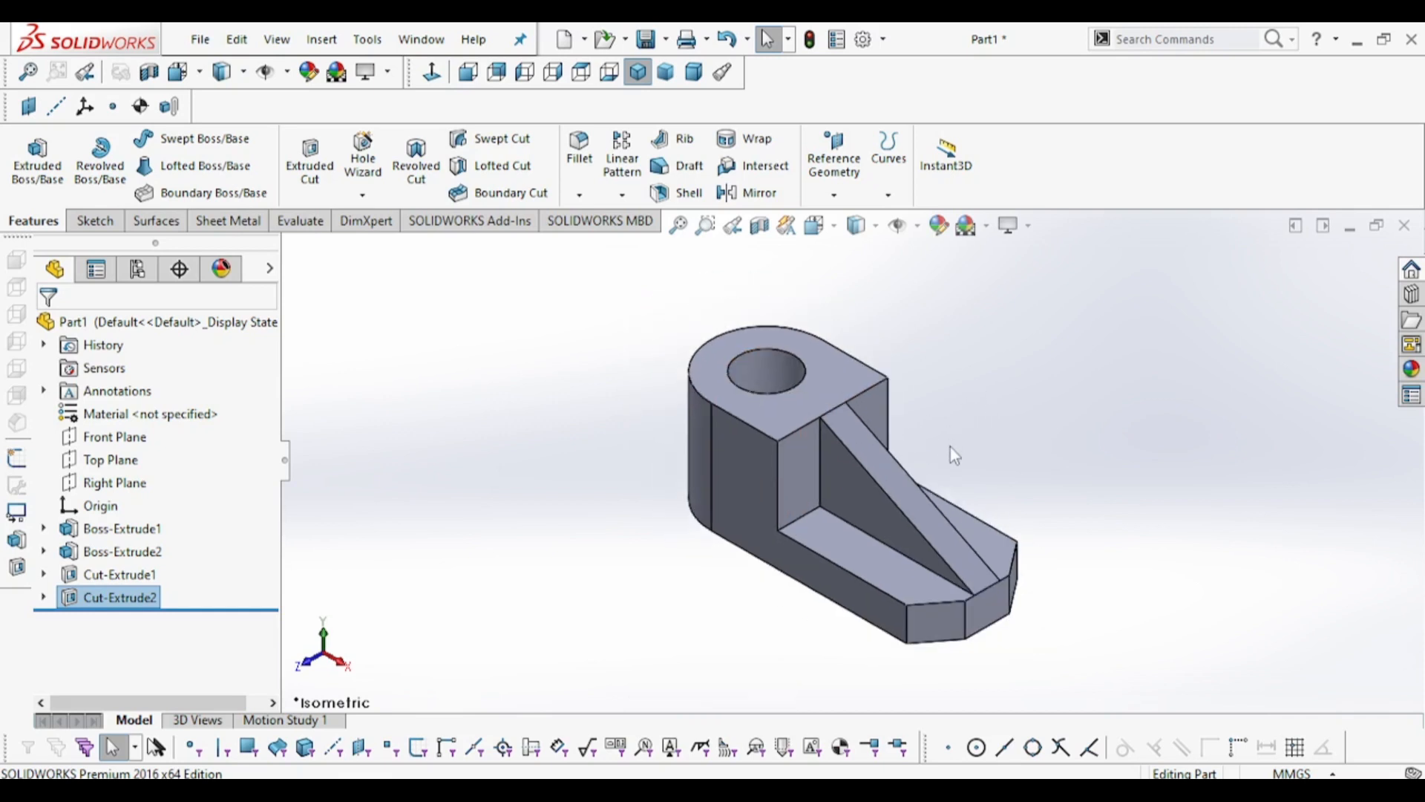
click(638, 72)
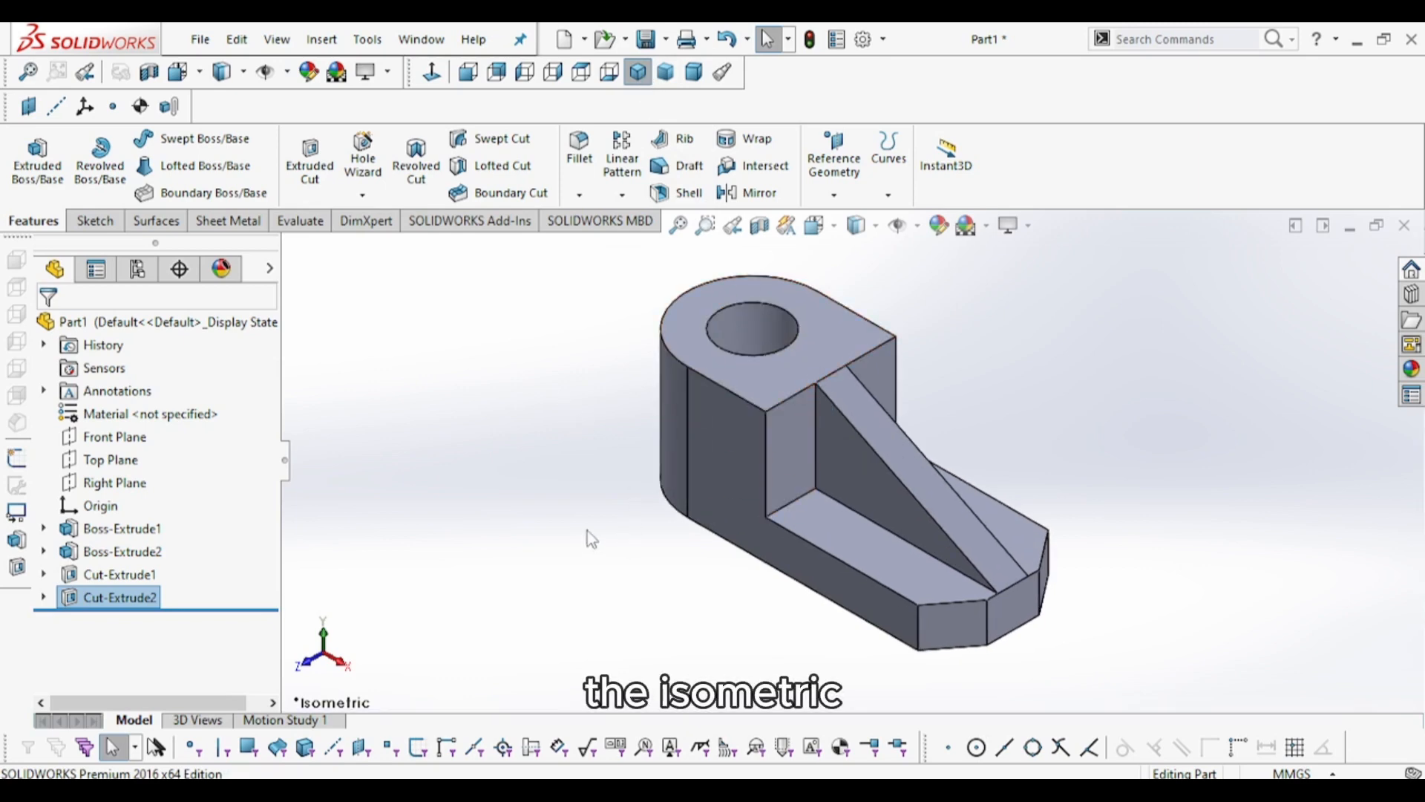
key(alt+Tab)
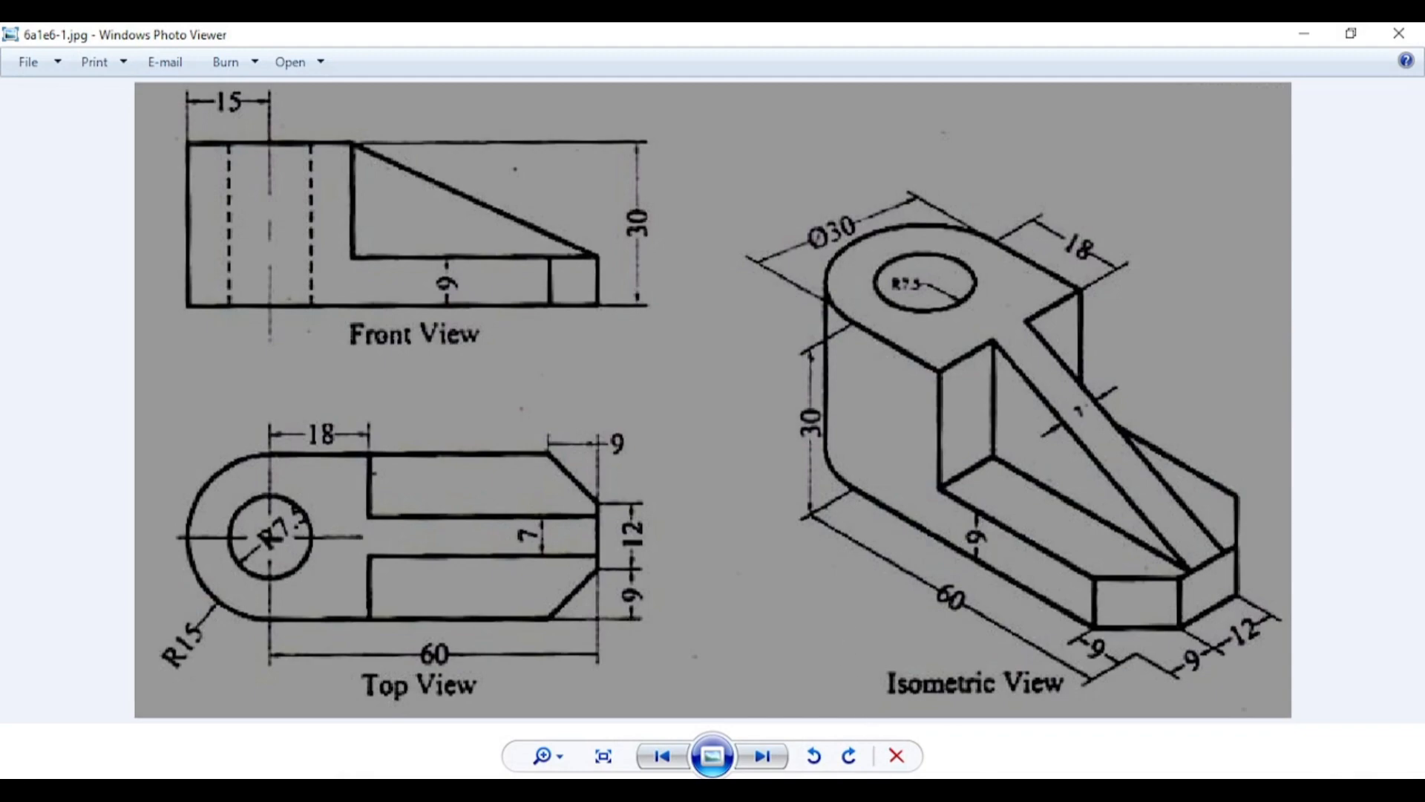
key(alt+Tab)
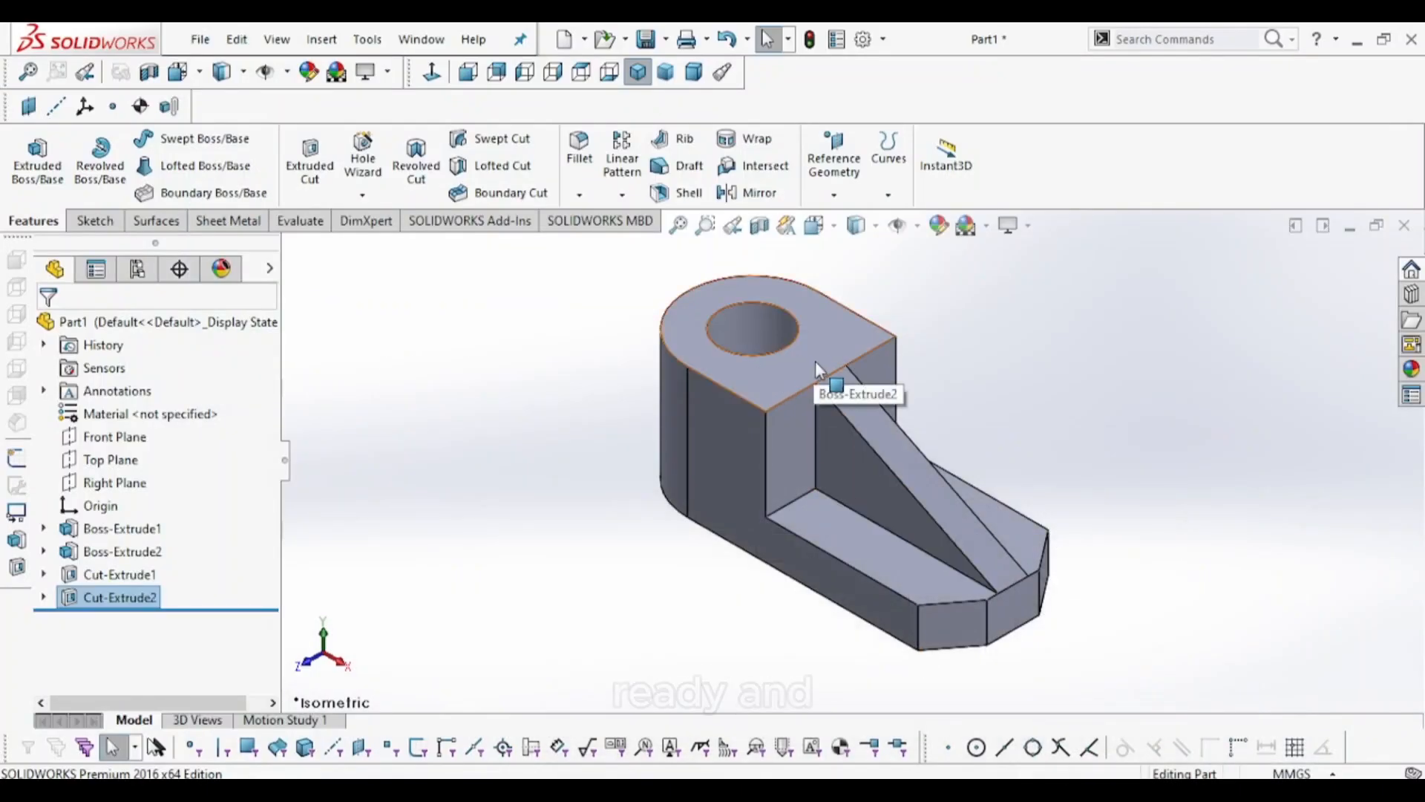
key(alt+Tab)
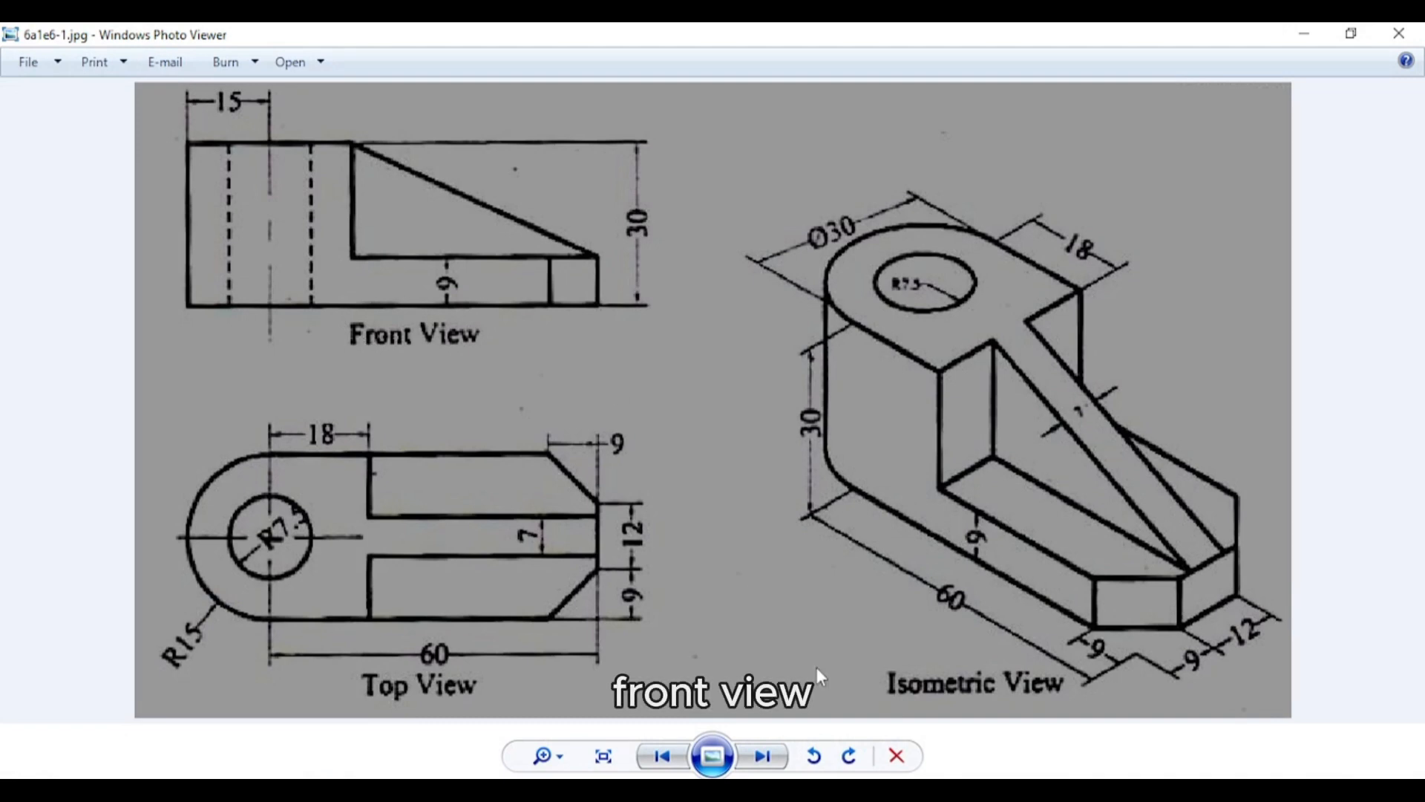
key(alt+Tab)
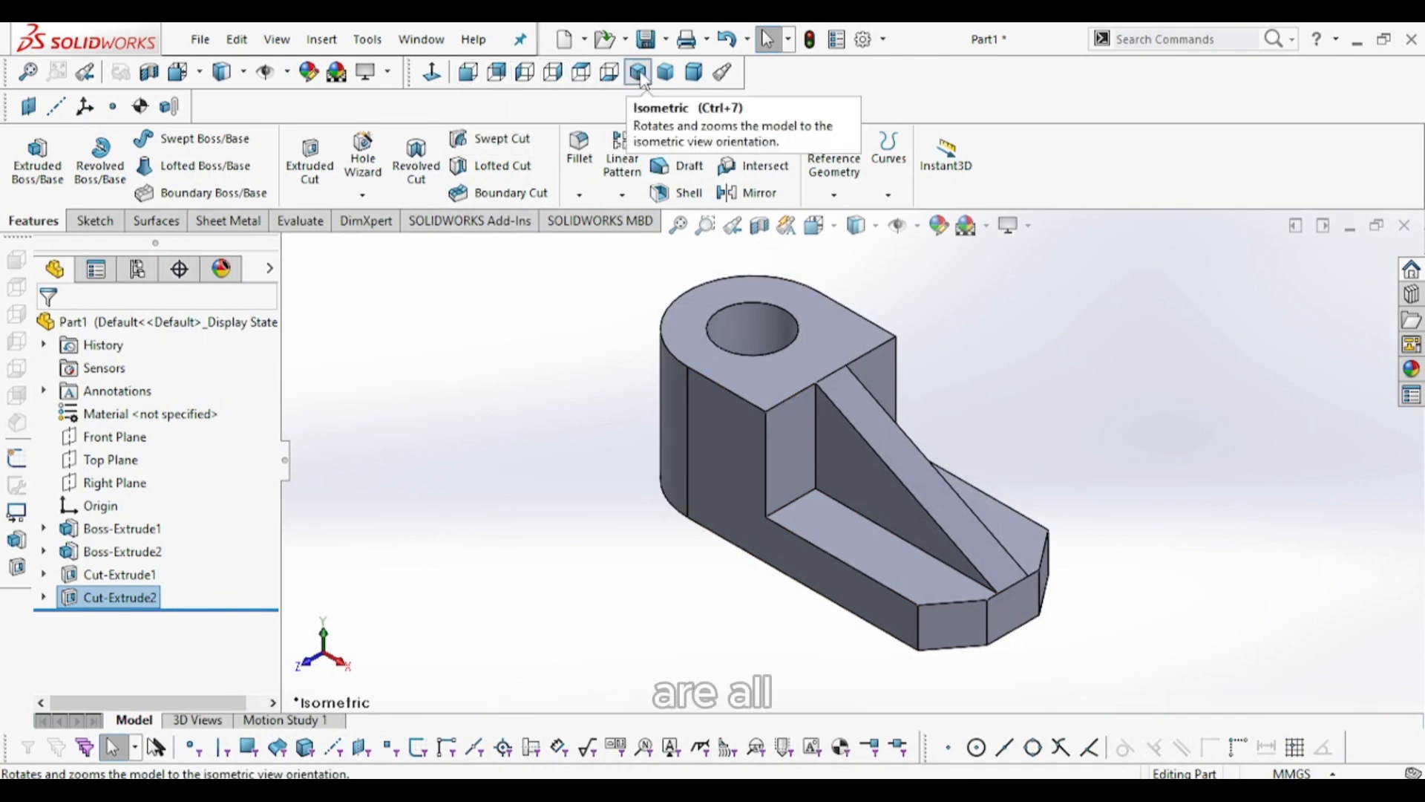
Compare the bracket's front orientation with the drawing's Front View and show the bracket in the top orientation.
click(467, 78)
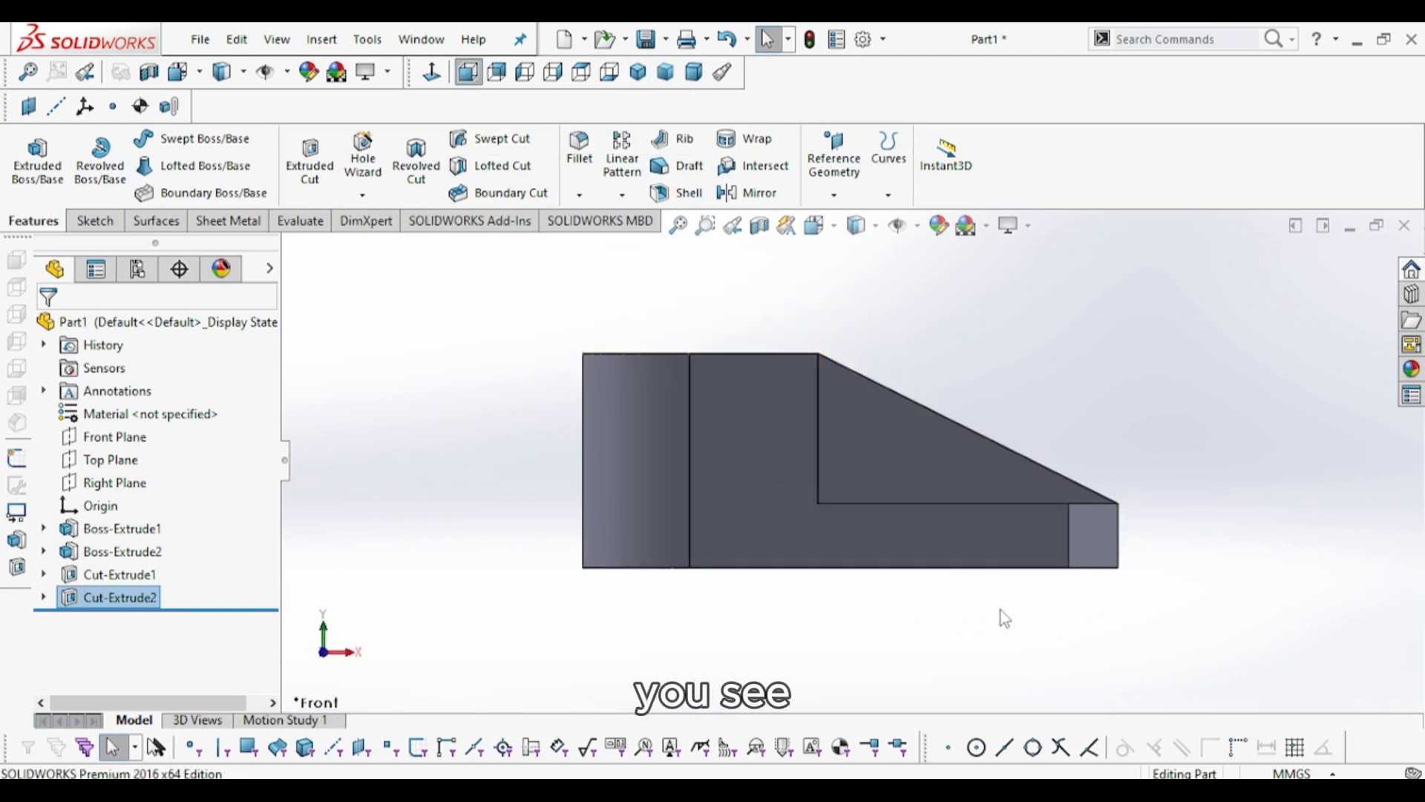
key(alt+Tab)
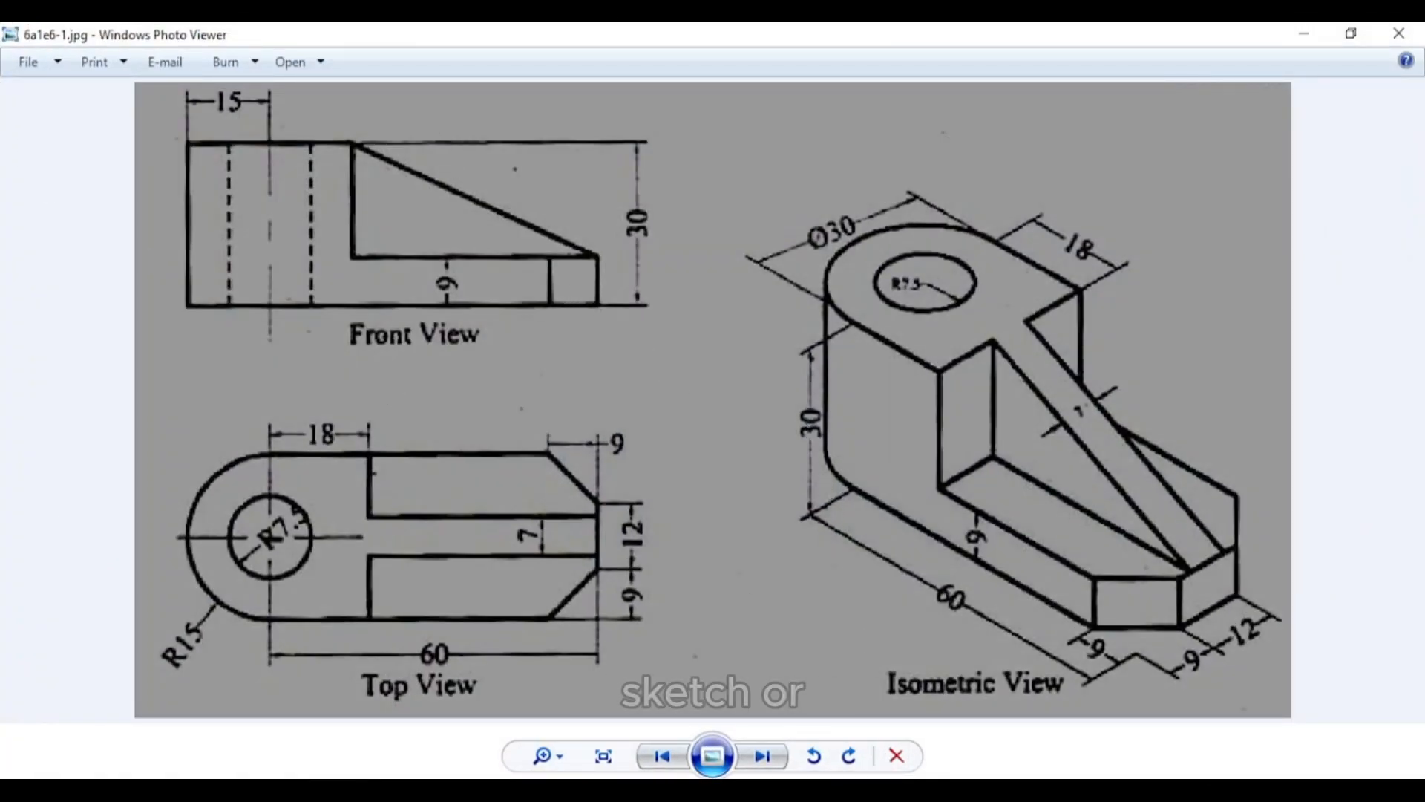
click(893, 775)
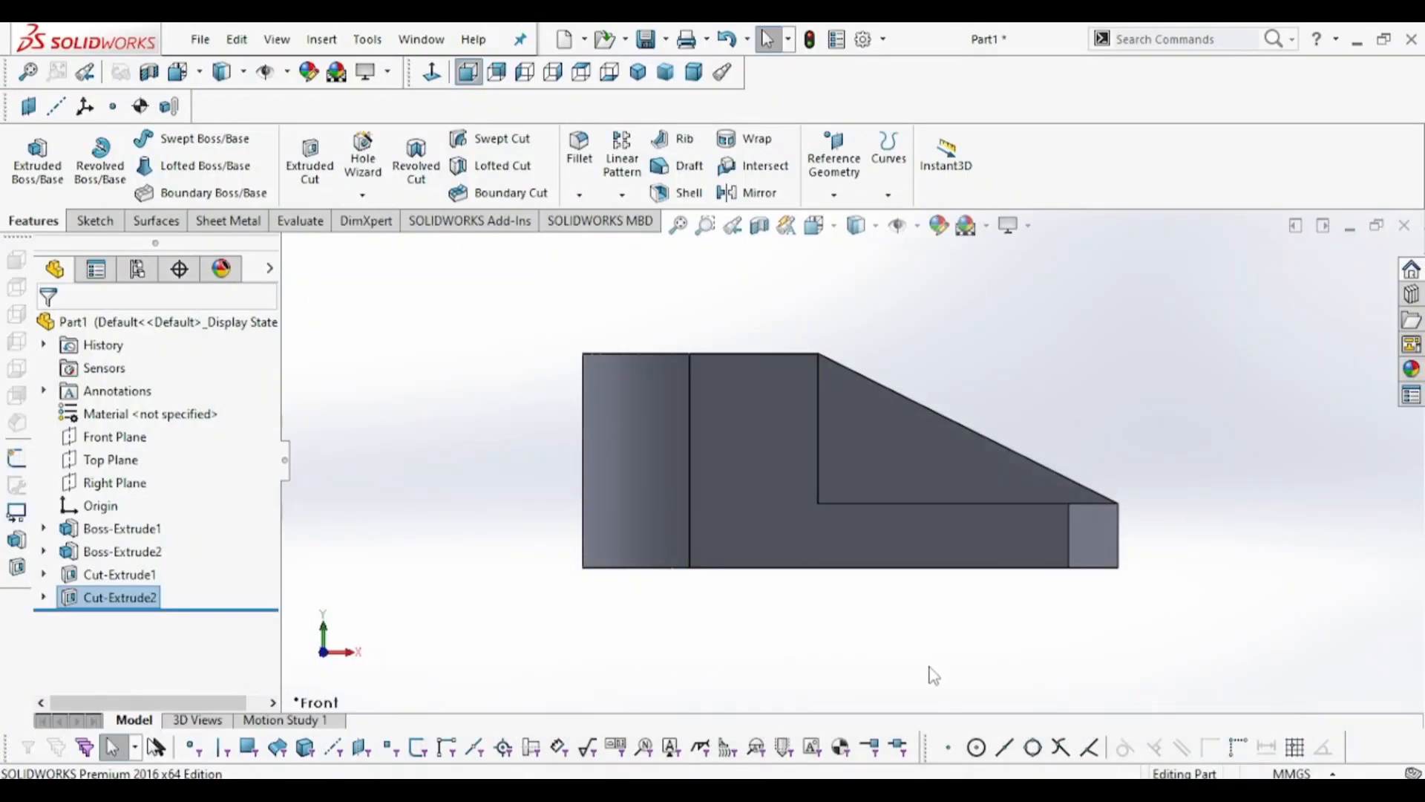
click(893, 776)
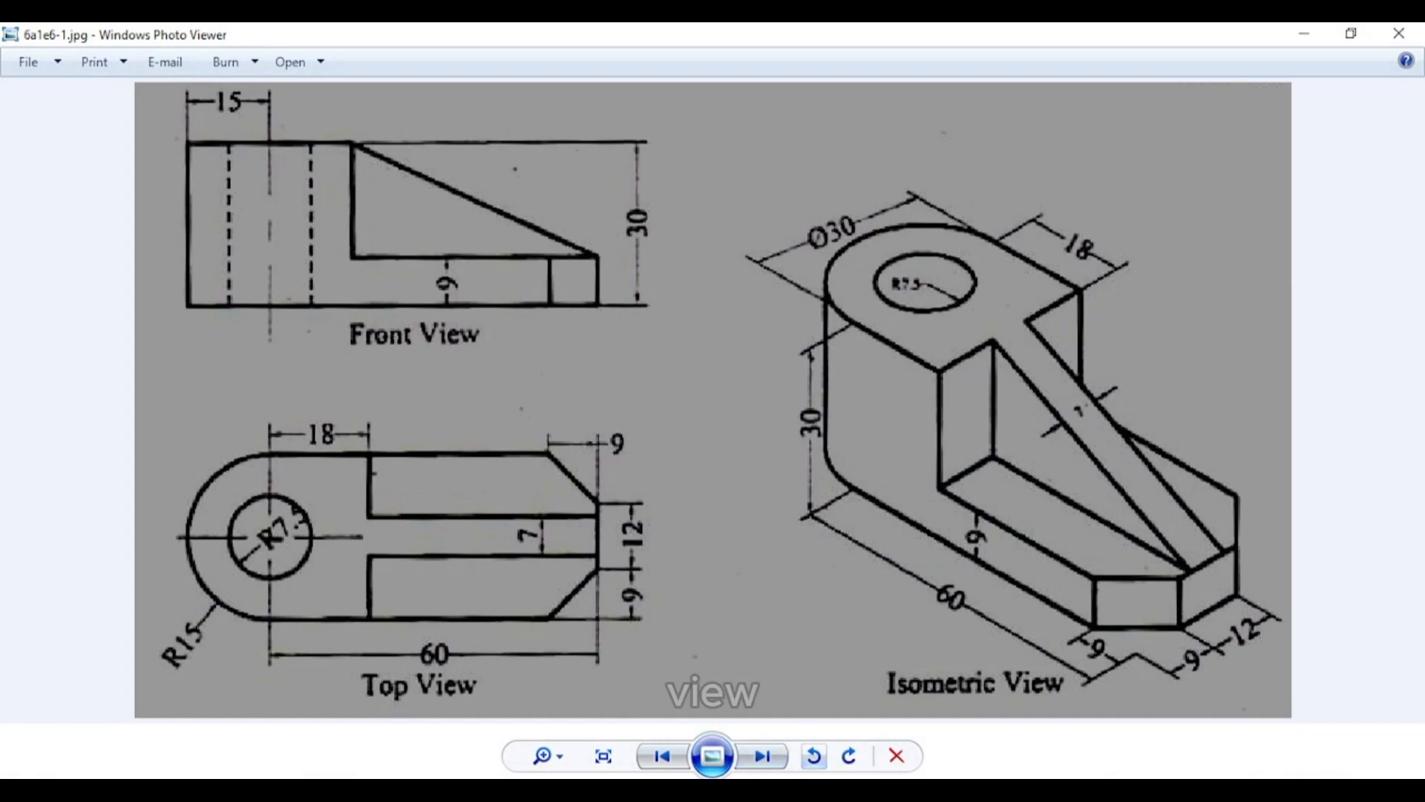
click(893, 776)
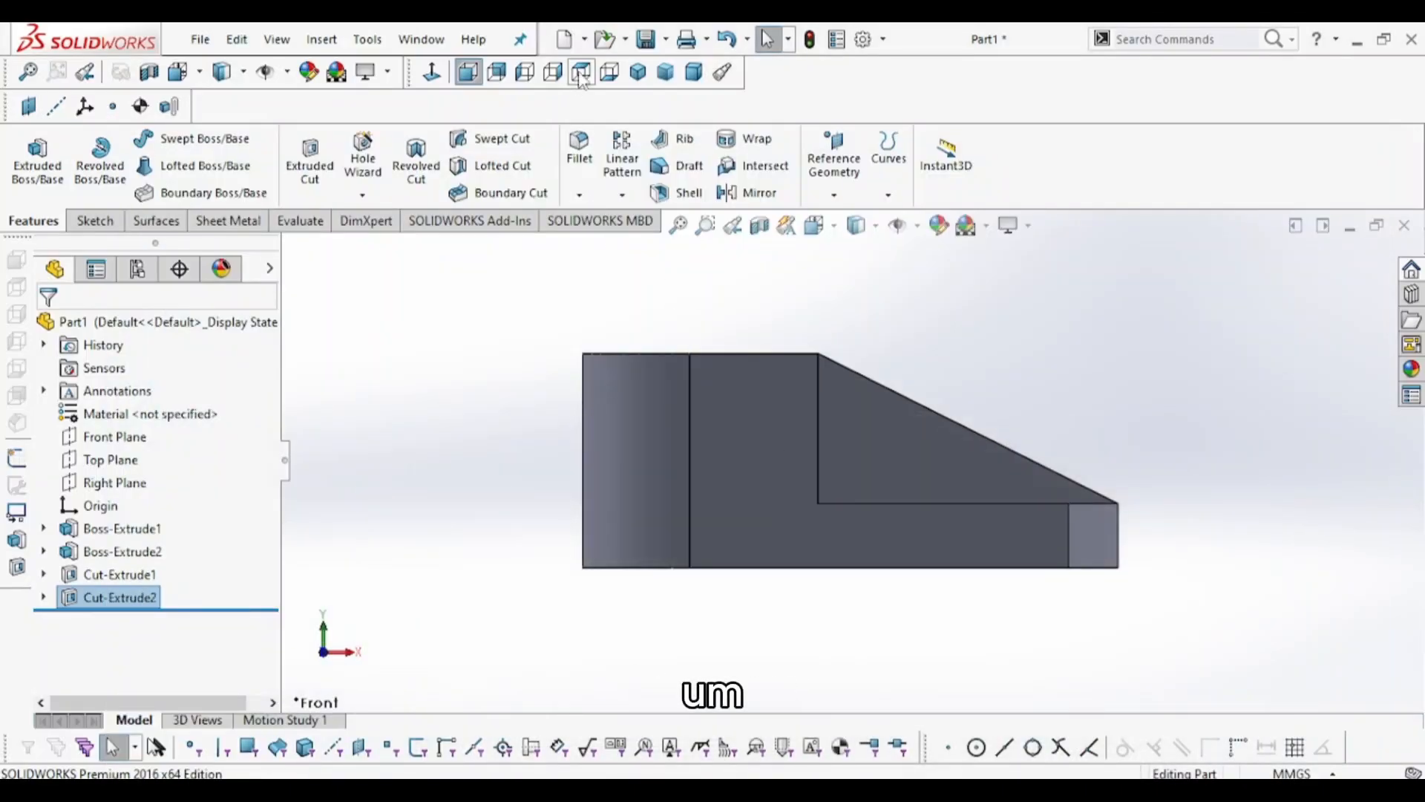
click(583, 74)
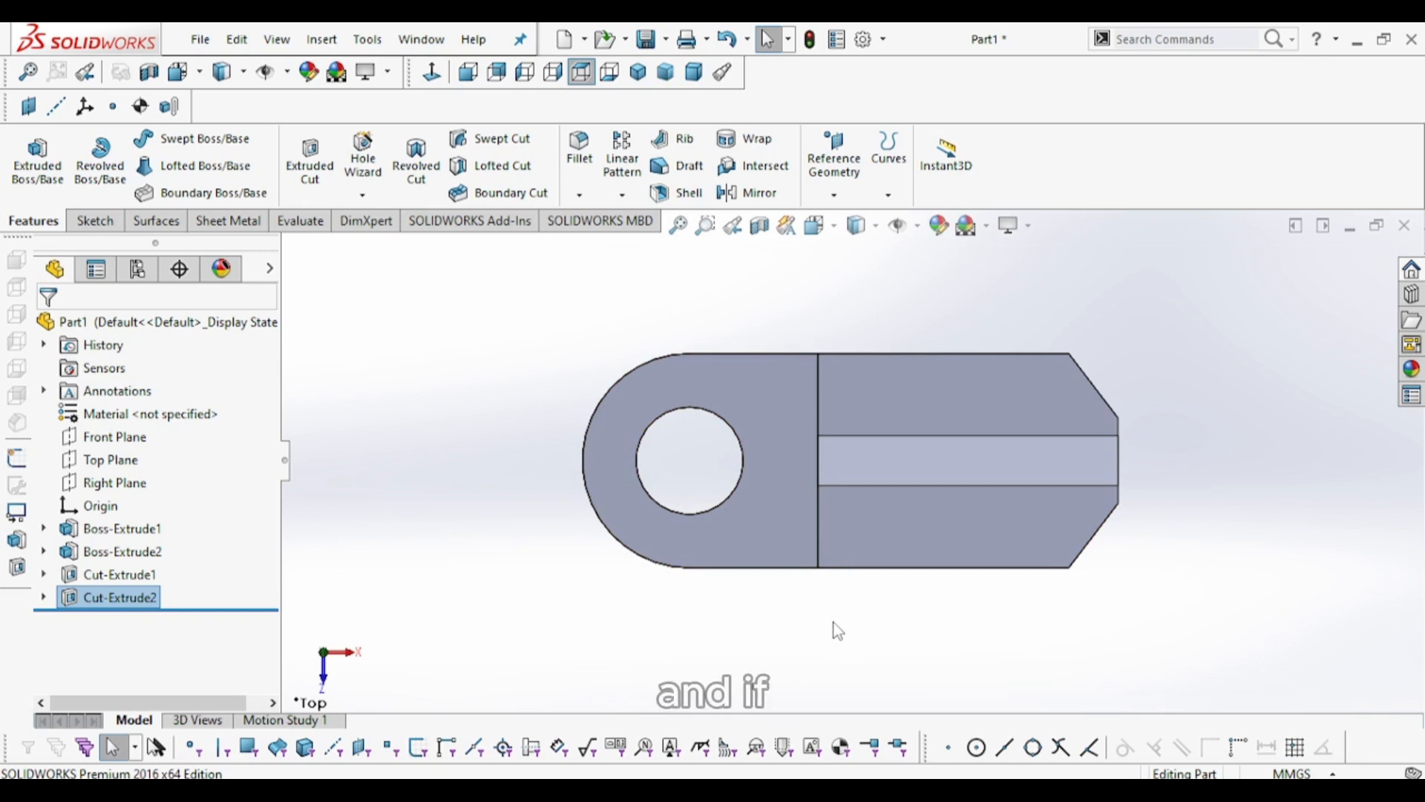
middle_drag(835, 628, 798, 408)
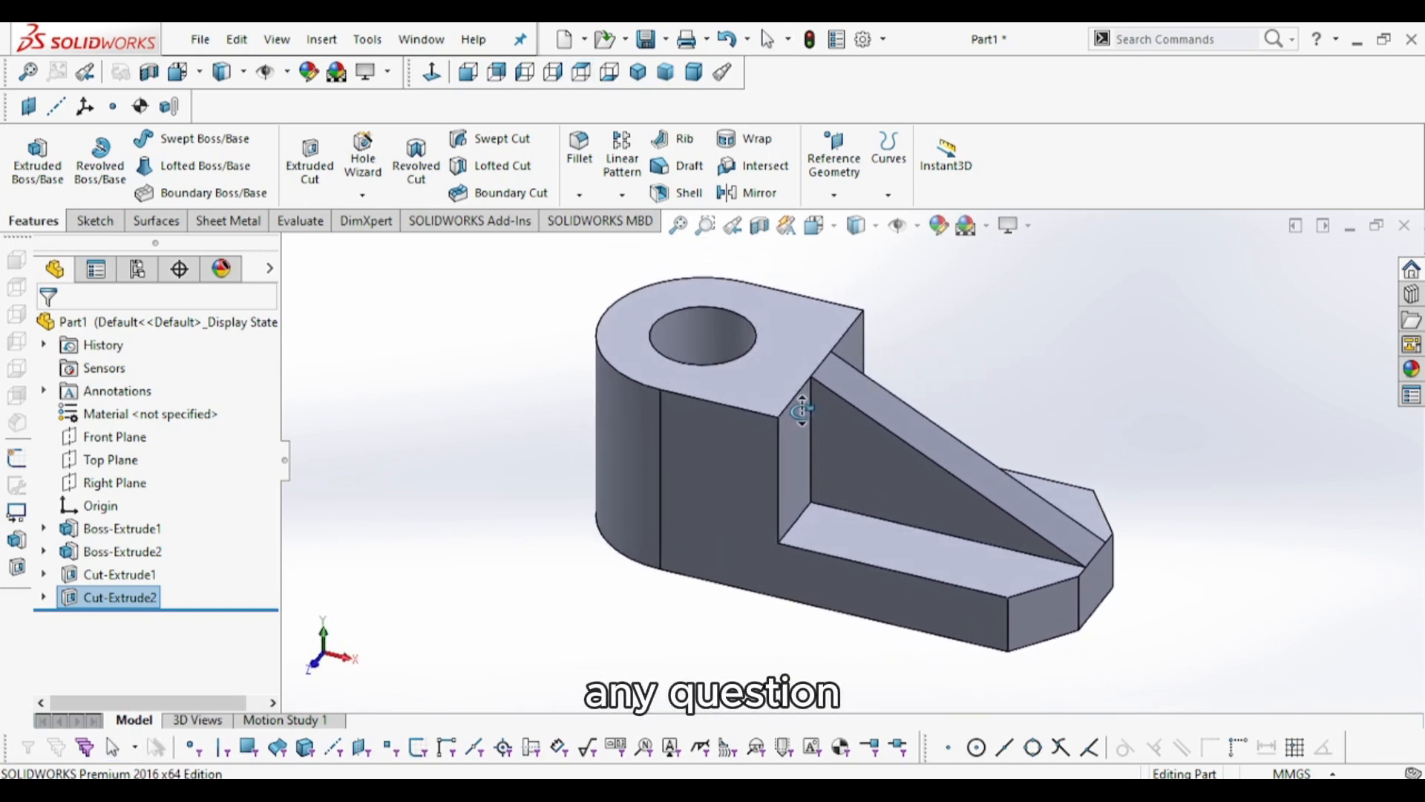
scroll(802, 411, up, 3)
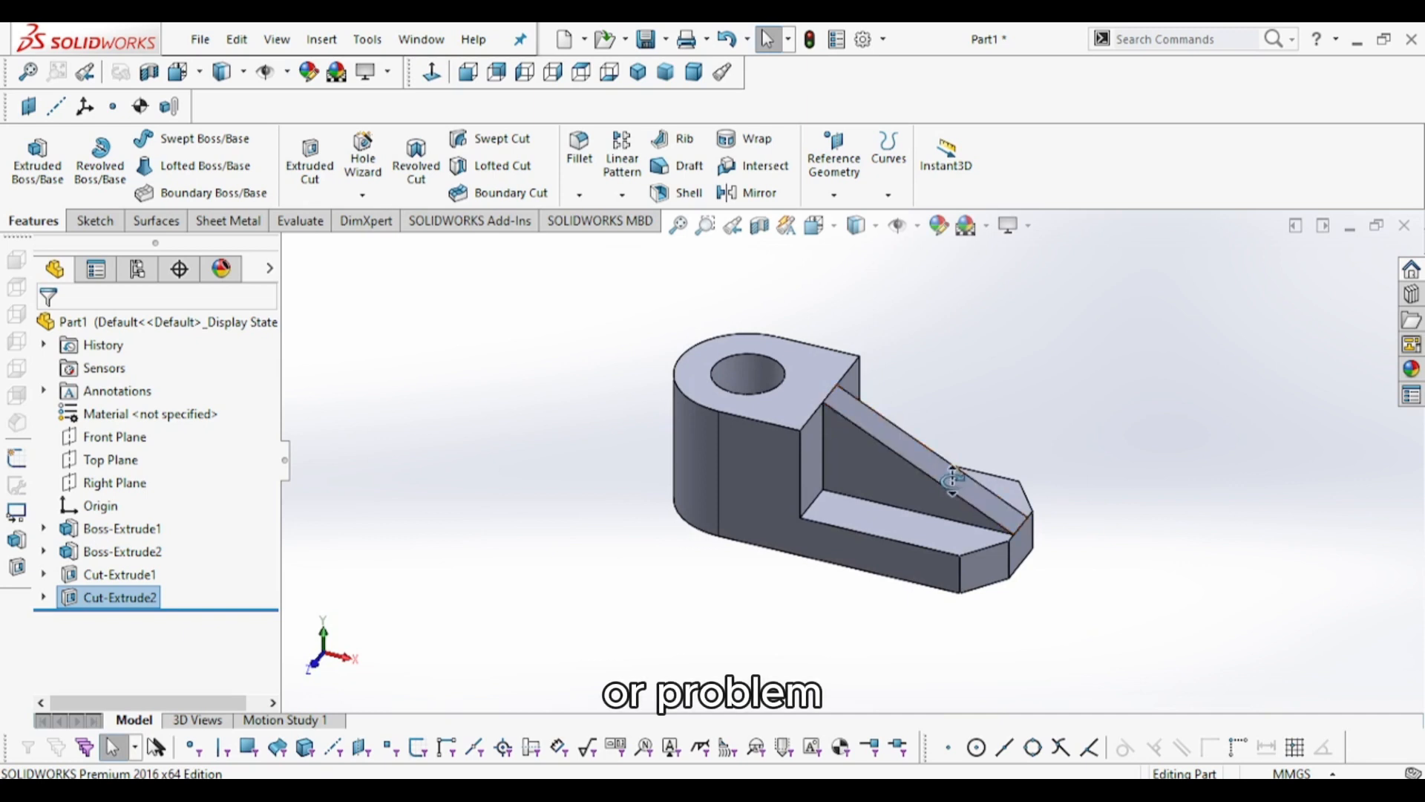
middle_drag(904, 471, 954, 566)
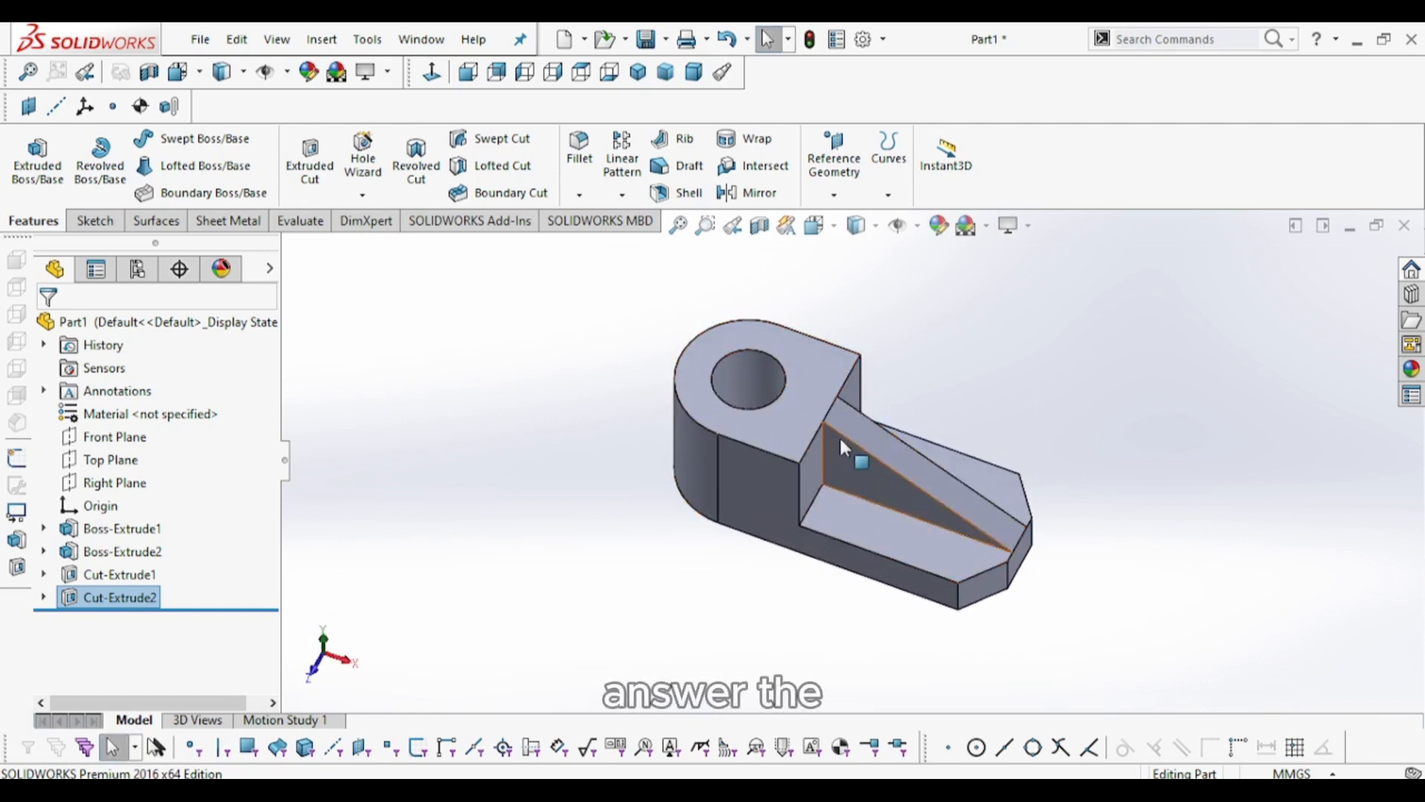
scroll(862, 438, down, 3)
scroll(862, 439, up, 2)
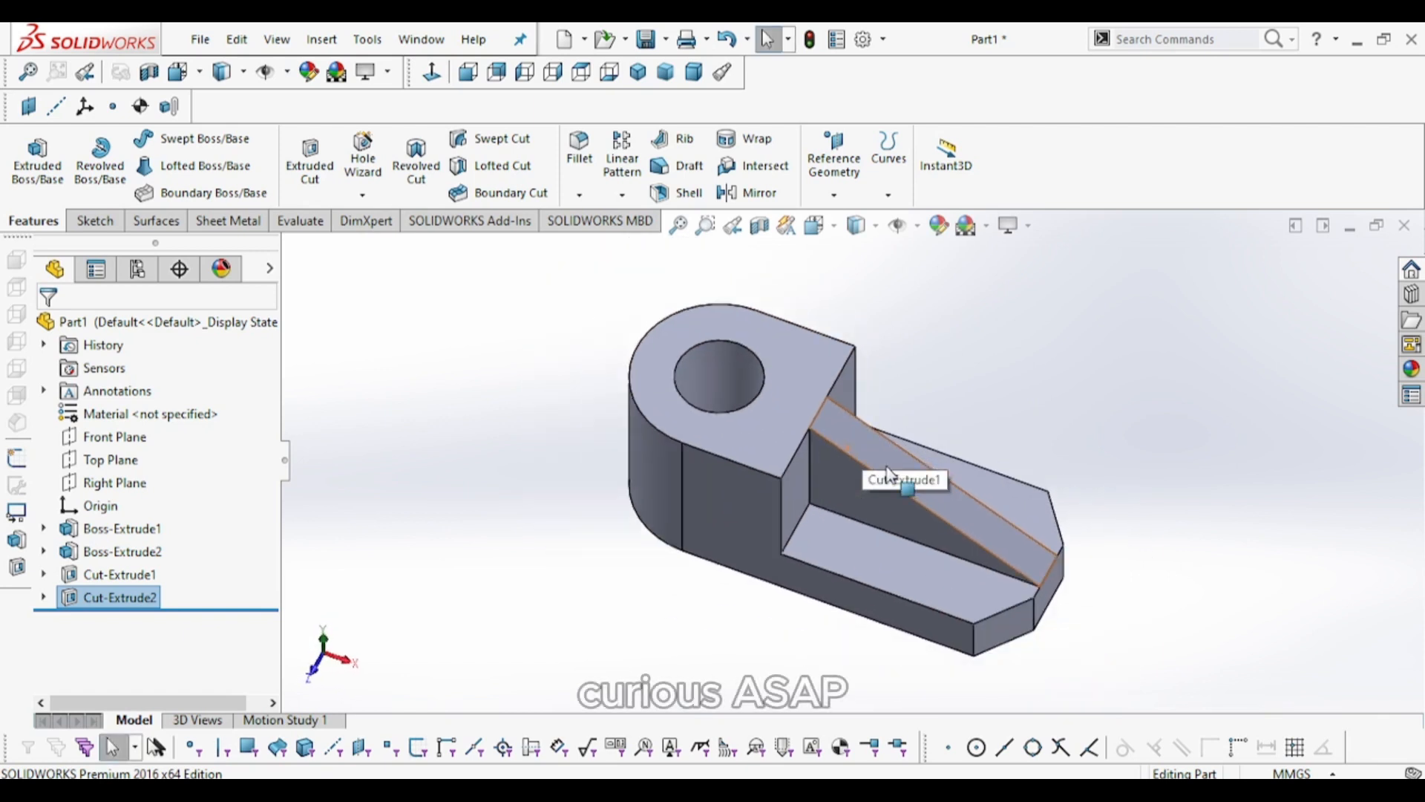